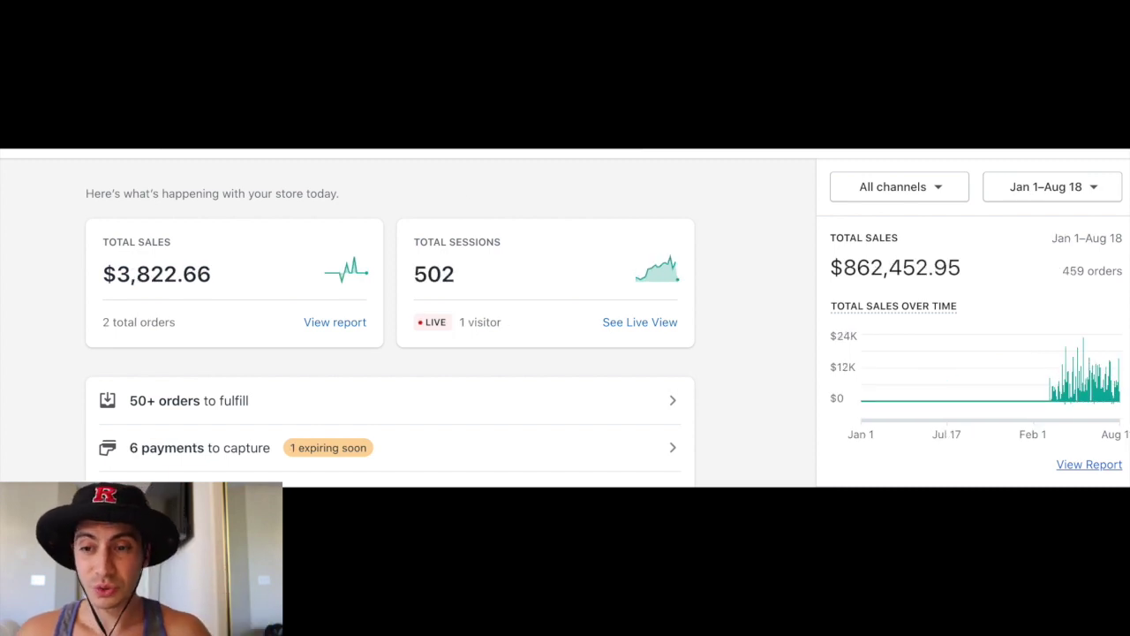
mouse_move(1059, 386)
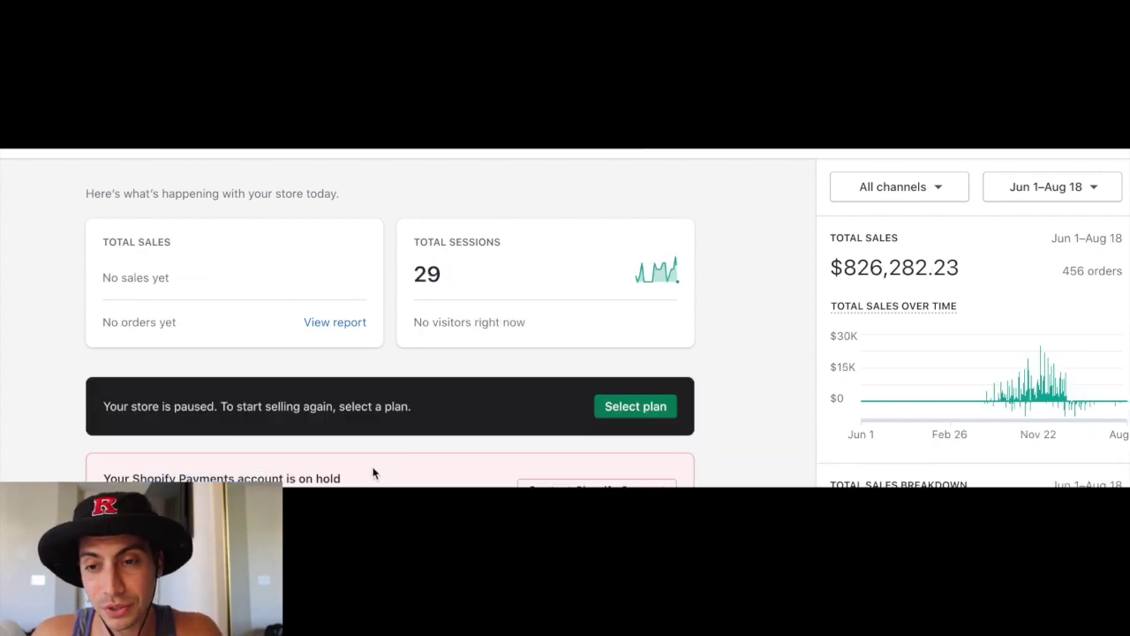
mouse_move(942, 313)
drag(831, 266, 991, 274)
click(992, 275)
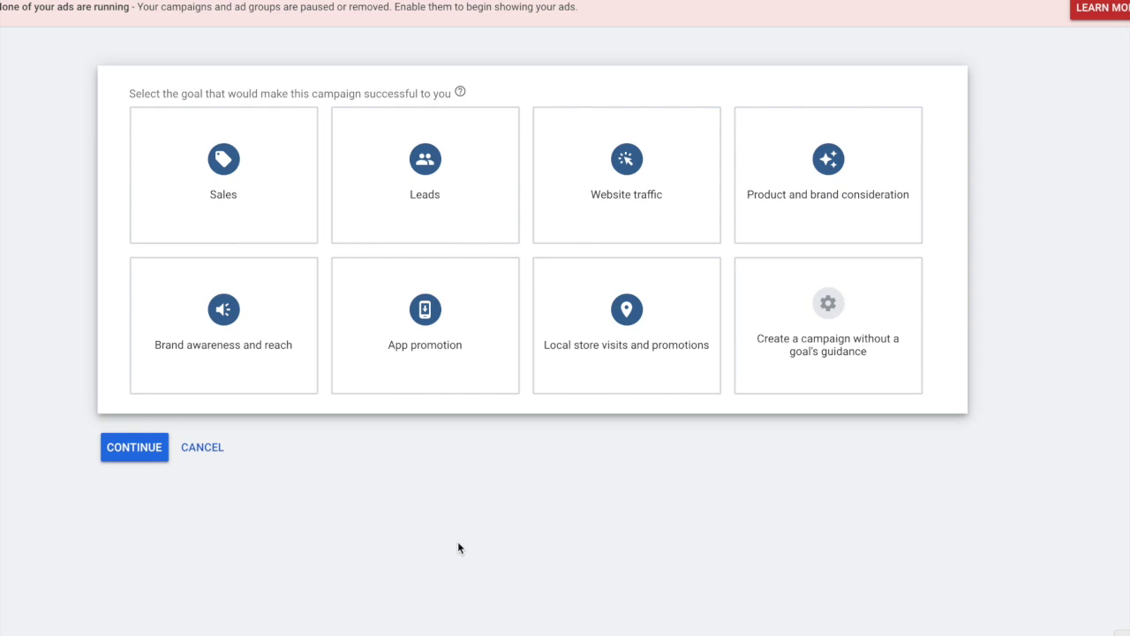
- Choose Sales as the campaign goal and Search as the campaign type
mouse_move(220, 203)
mouse_move(234, 154)
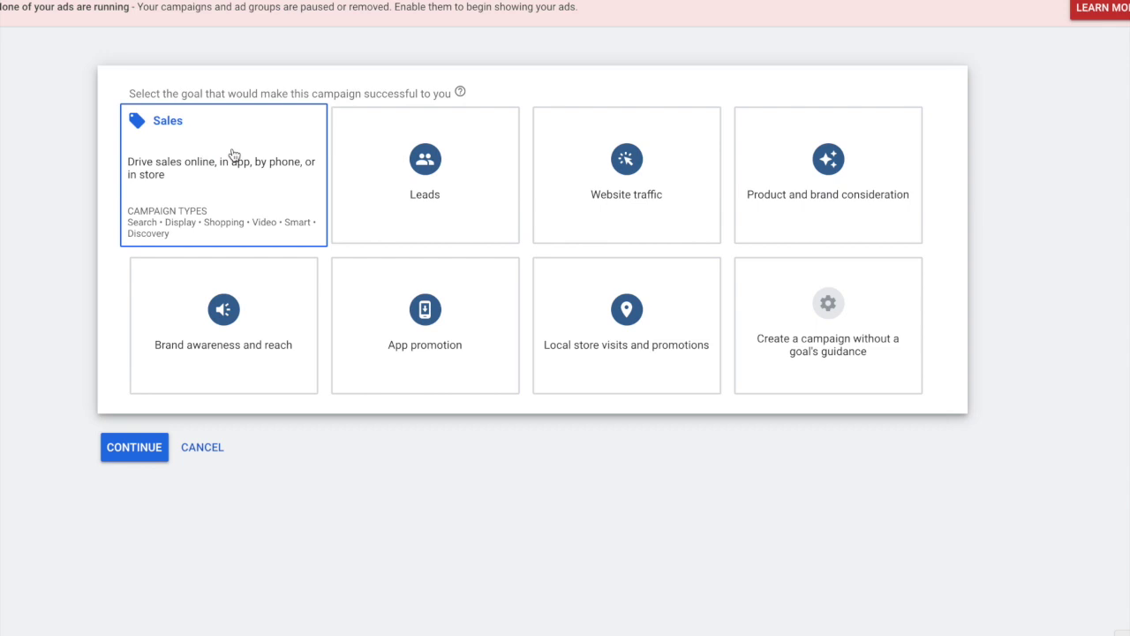
click(300, 234)
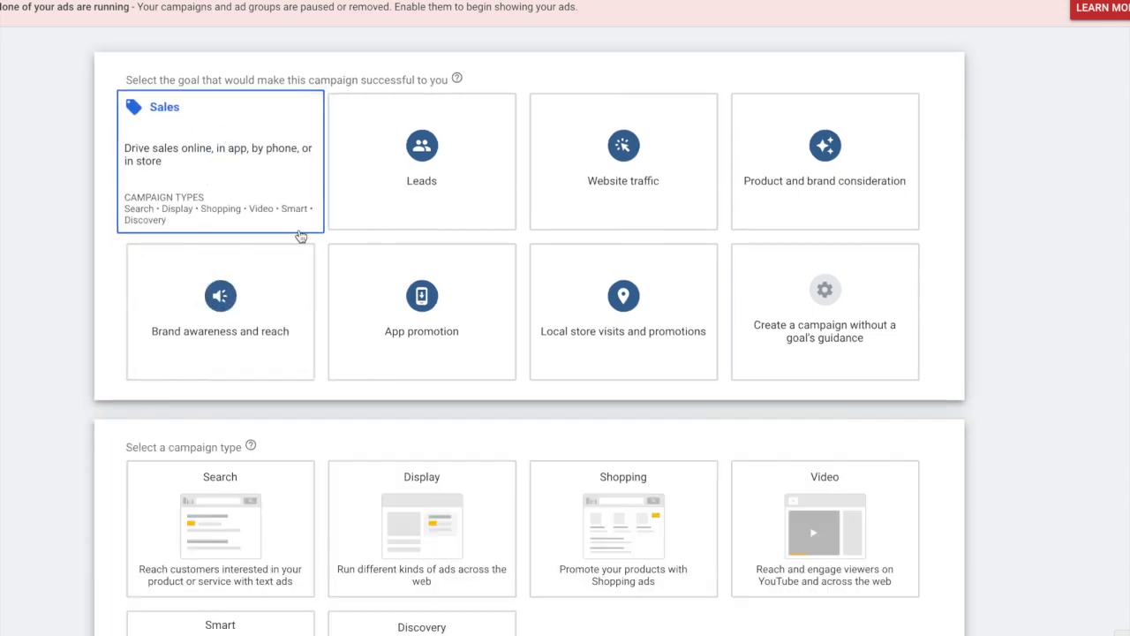
scroll(300, 236, down, 2)
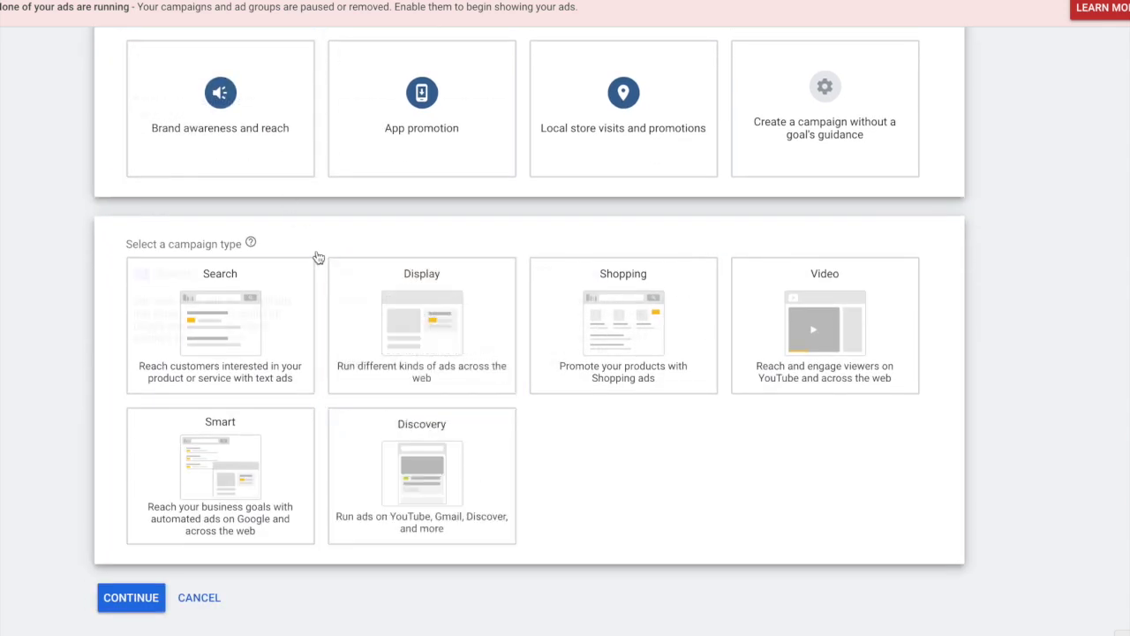
mouse_move(142, 395)
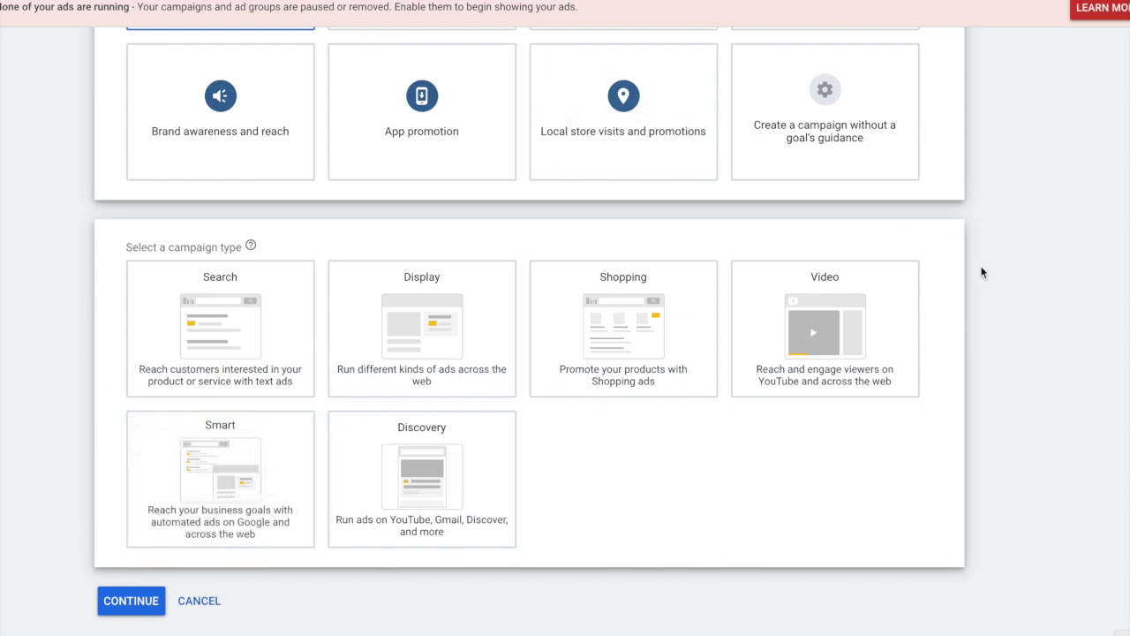
click(231, 329)
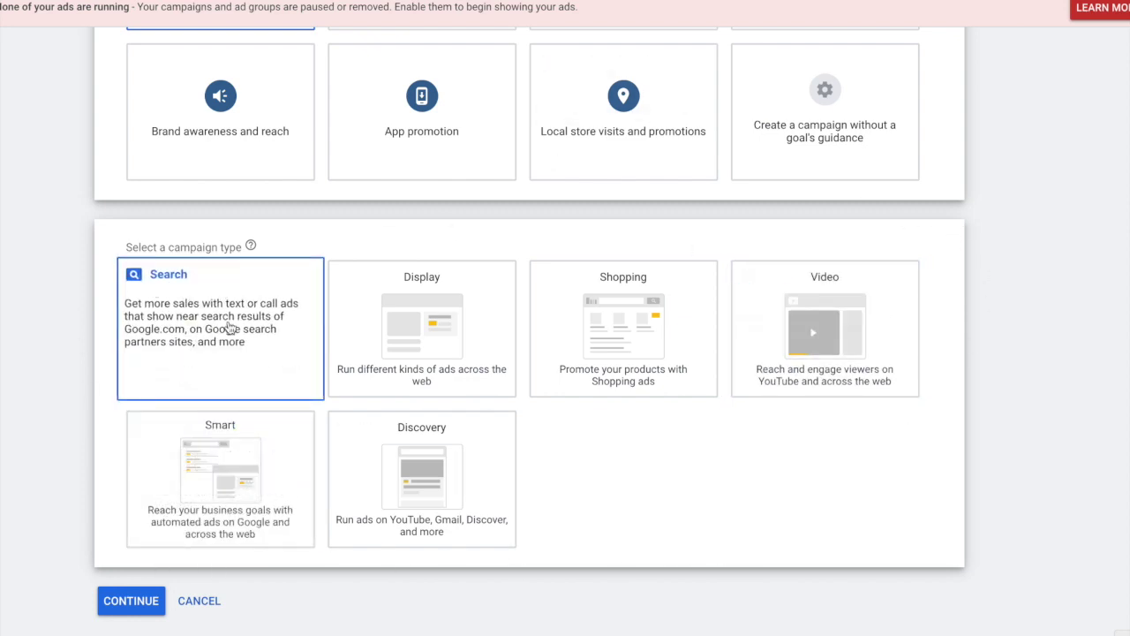
click(231, 328)
- Examine the available ways to reach the campaign goal, from website visits to app downloads
scroll(256, 330, down, 2)
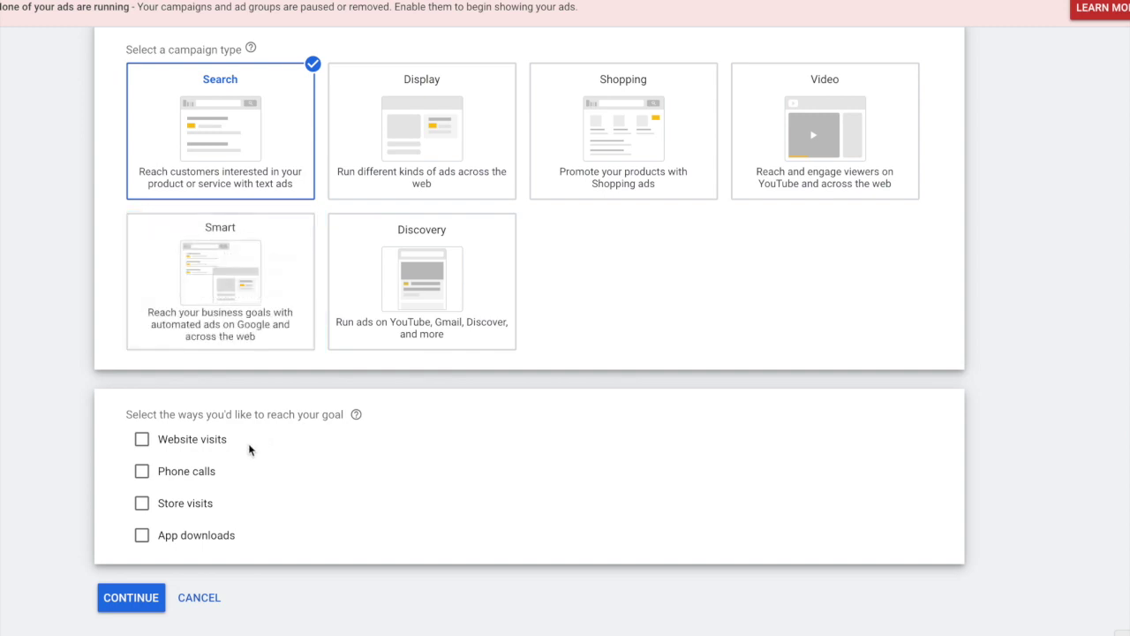
drag(394, 419, 278, 460)
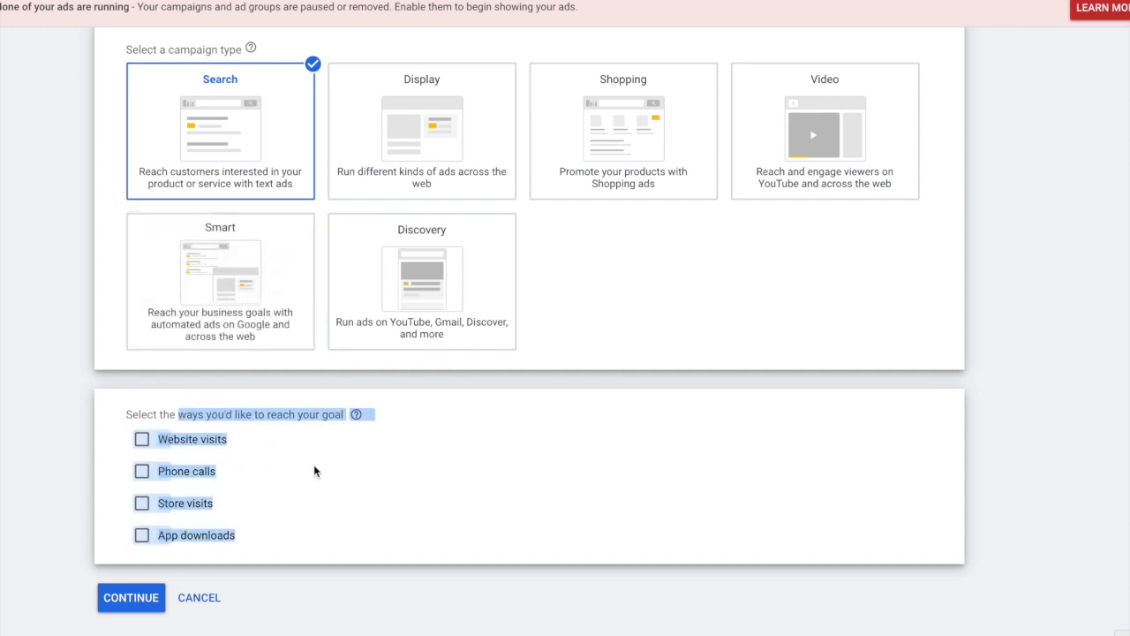
click(300, 468)
mouse_move(121, 548)
mouse_down()
mouse_move(139, 535)
mouse_move(232, 537)
mouse_move(109, 536)
mouse_up()
click(260, 542)
click(265, 540)
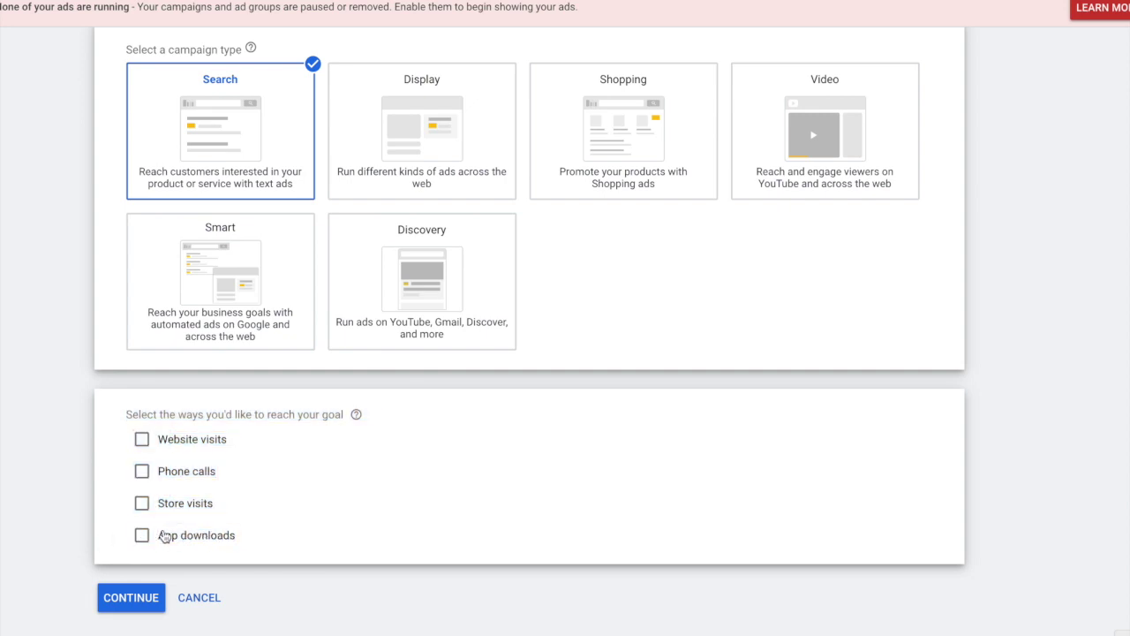
drag(117, 509, 309, 504)
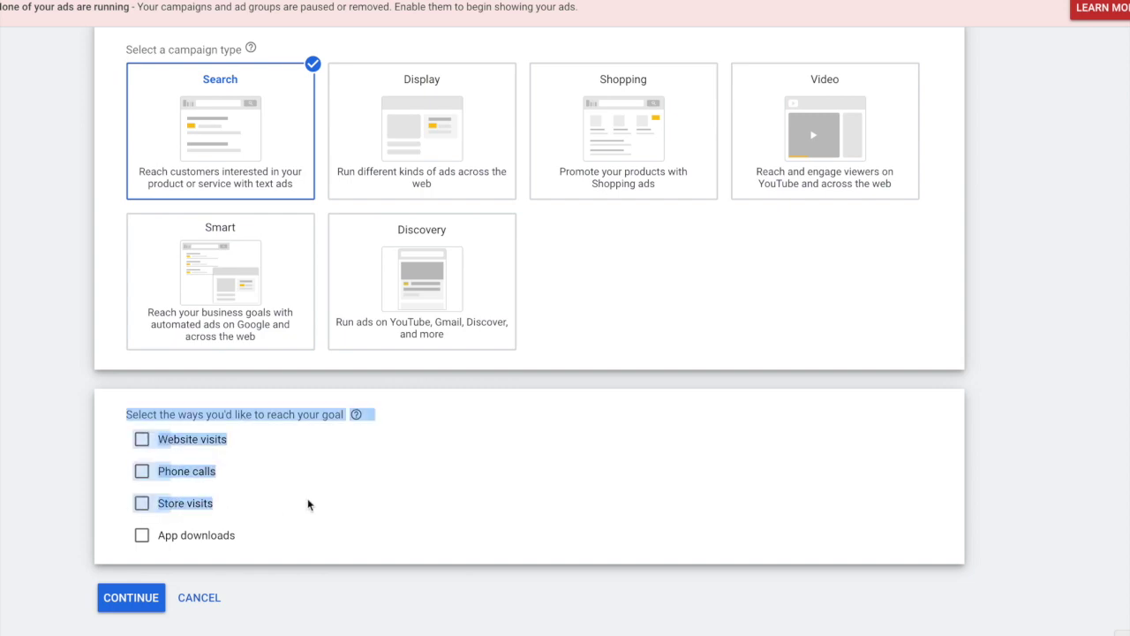
click(301, 499)
drag(245, 444, 113, 437)
click(210, 475)
drag(209, 475, 104, 464)
click(243, 477)
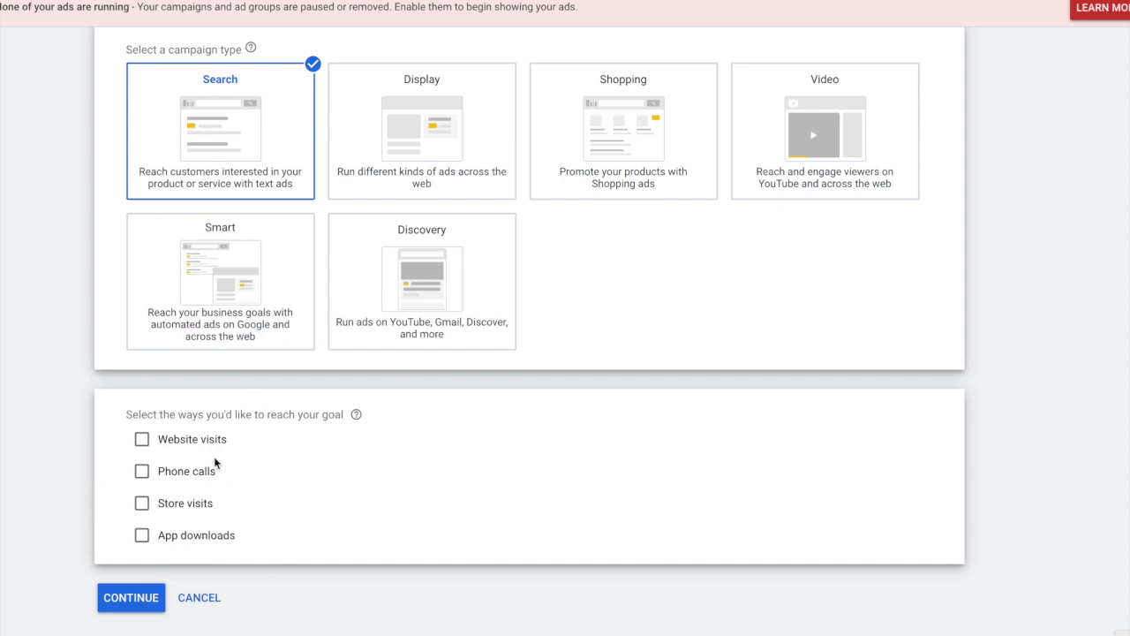
- Enable store visits and website visits with partyrentals.com as the website, and continue to the campaign settings
click(144, 505)
click(141, 439)
scroll(248, 522, down, 1)
click(238, 416)
text(paryre)
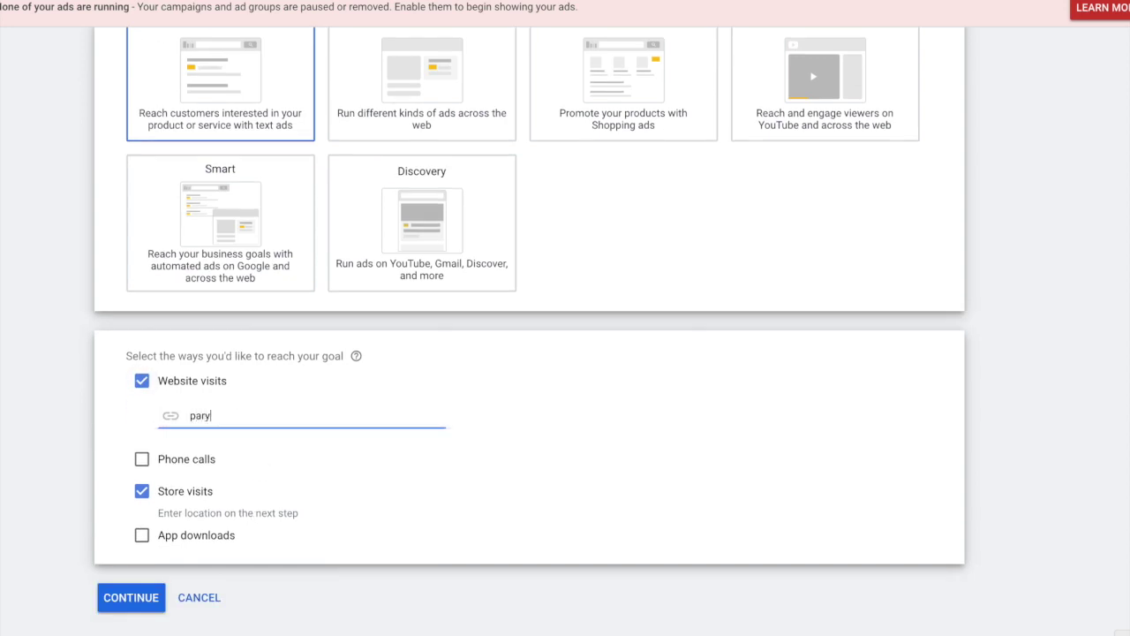
key(BackSpace)
key(BackSpace)
key(BackSpace)
text(tyrentals.com)
click(142, 586)
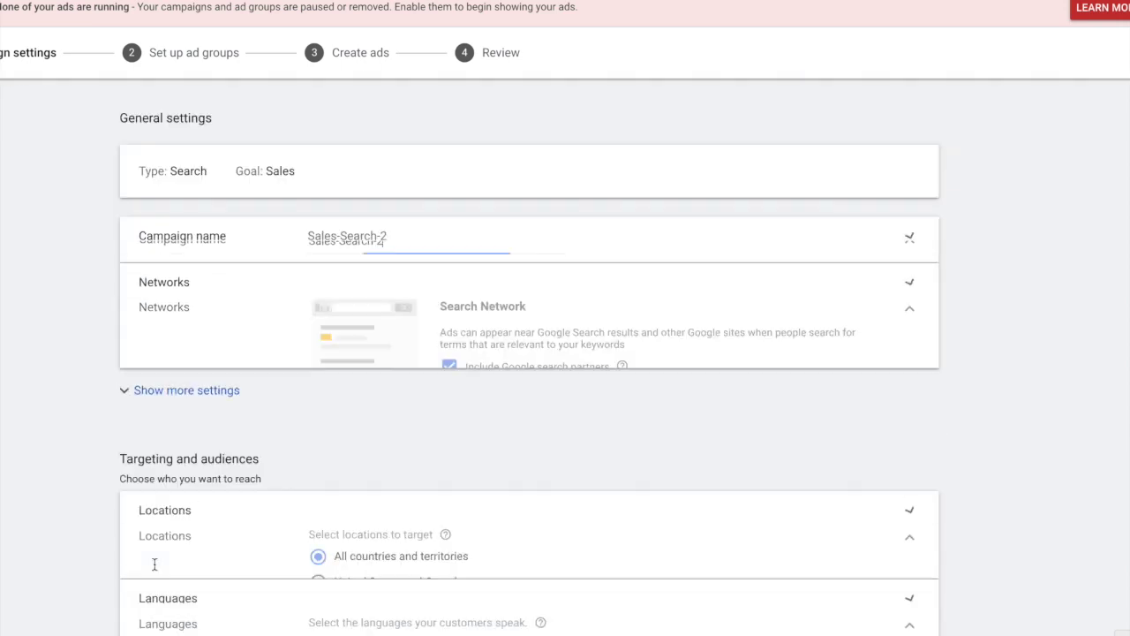
- Name the campaign partyrentals and exclude both Google search partners and the Google Display Network
drag(432, 239, 334, 229)
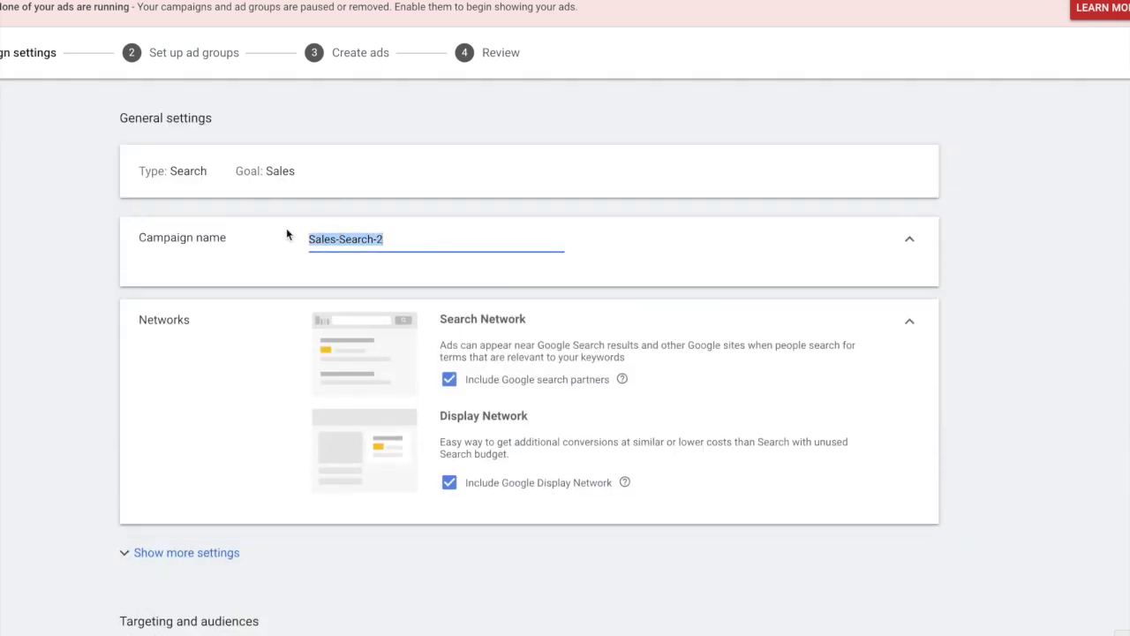
text(partyrentals)
scroll(631, 403, down, 1)
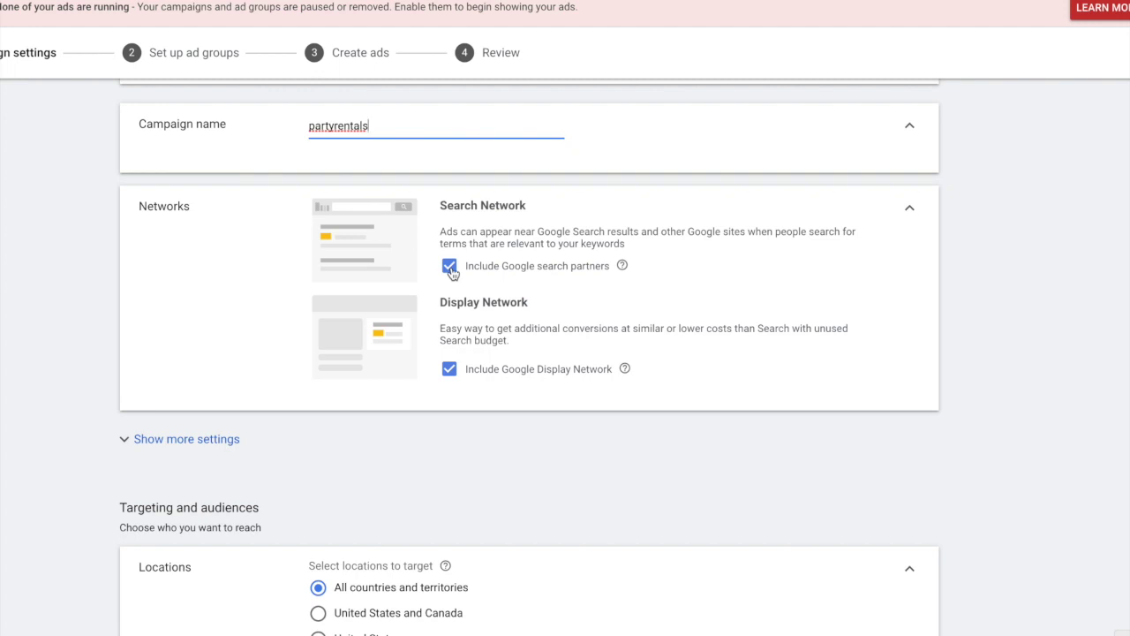
click(450, 267)
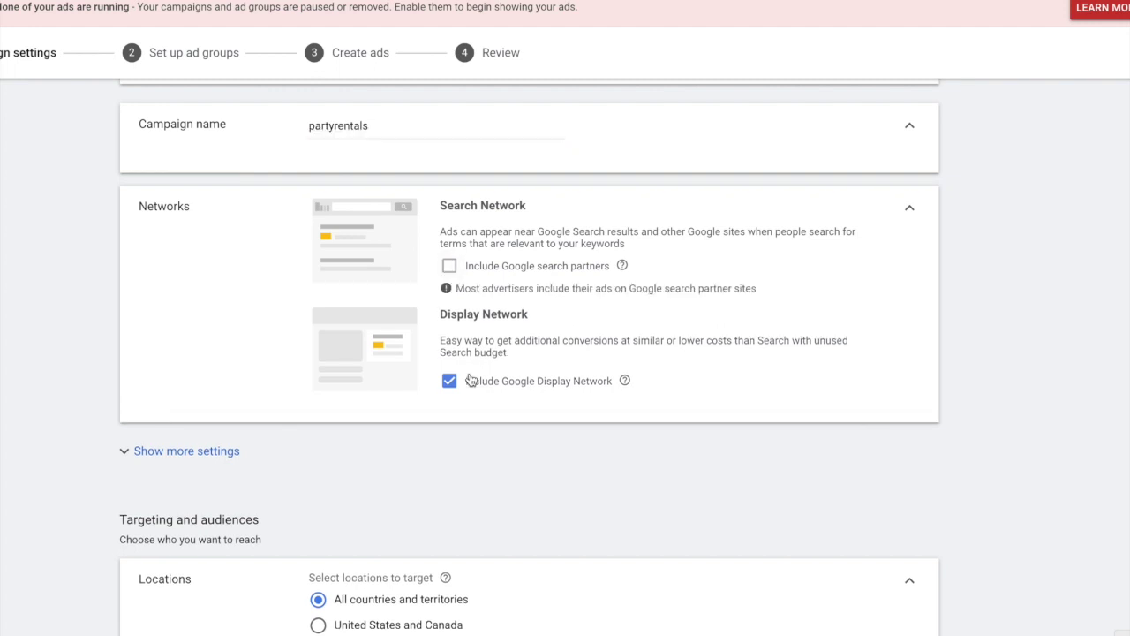
click(452, 382)
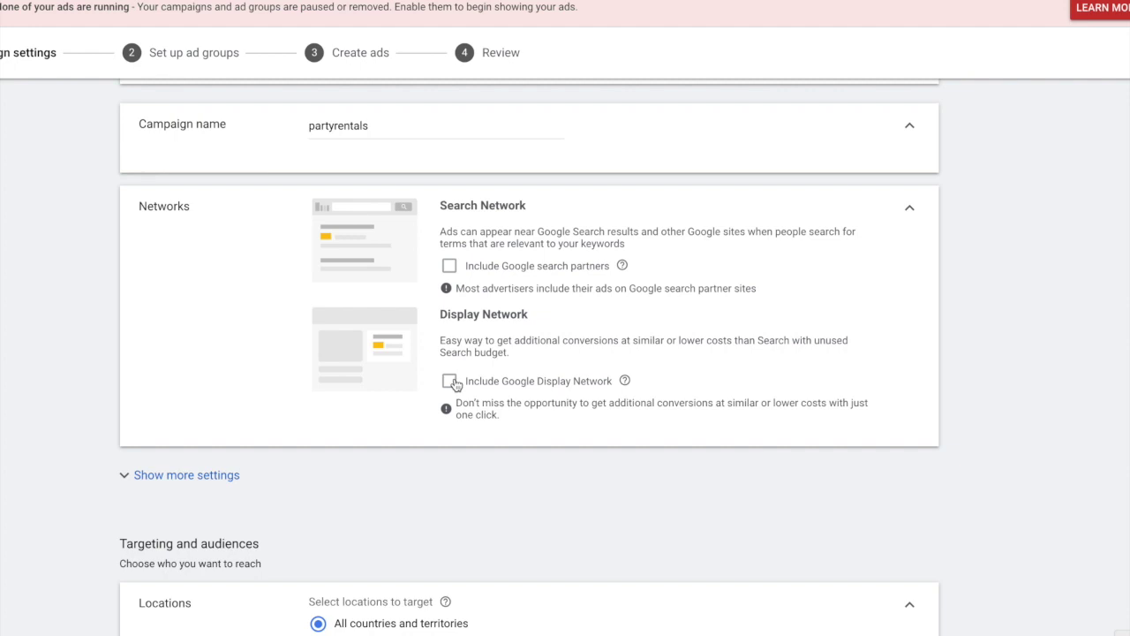
- Set the campaign's target location to the United States
scroll(455, 384, down, 2)
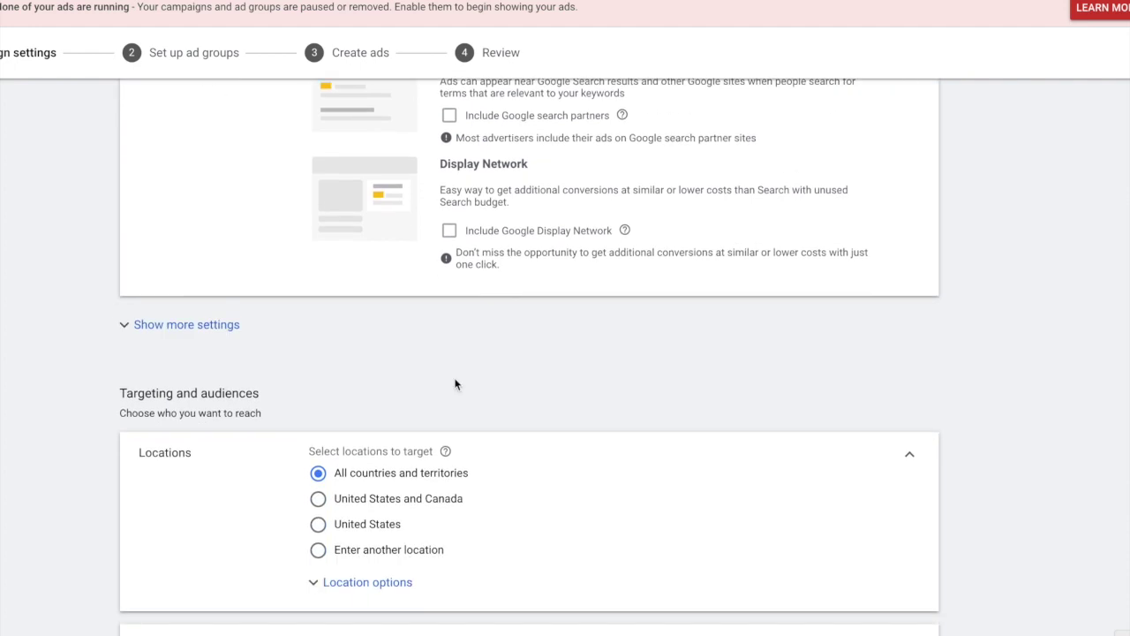
scroll(455, 384, down, 1)
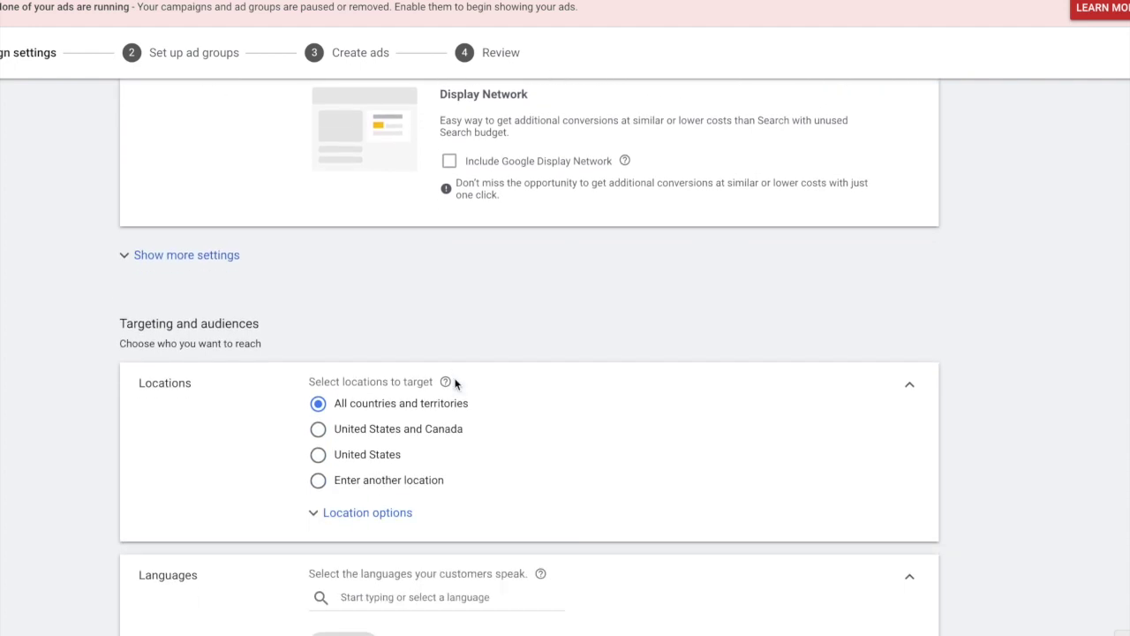
scroll(455, 384, down, 2)
click(342, 334)
scroll(475, 292, down, 2)
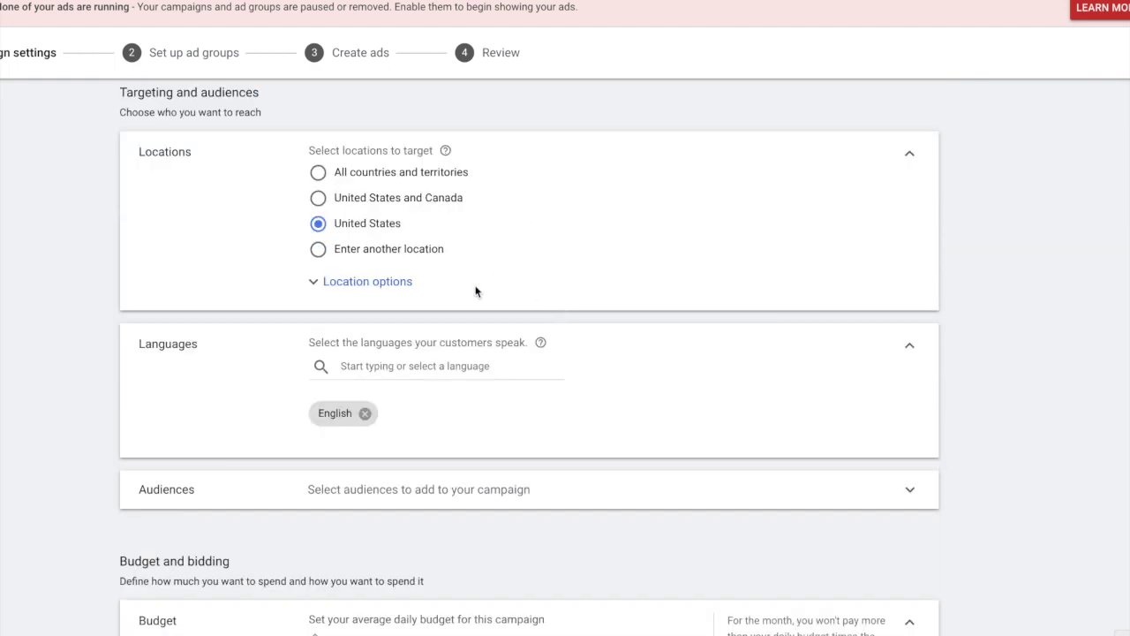
click(338, 283)
click(338, 283)
- Target a custom location with a 20 mi radius around Westfield, NJ 07091 through the advanced location search, and save it
click(319, 251)
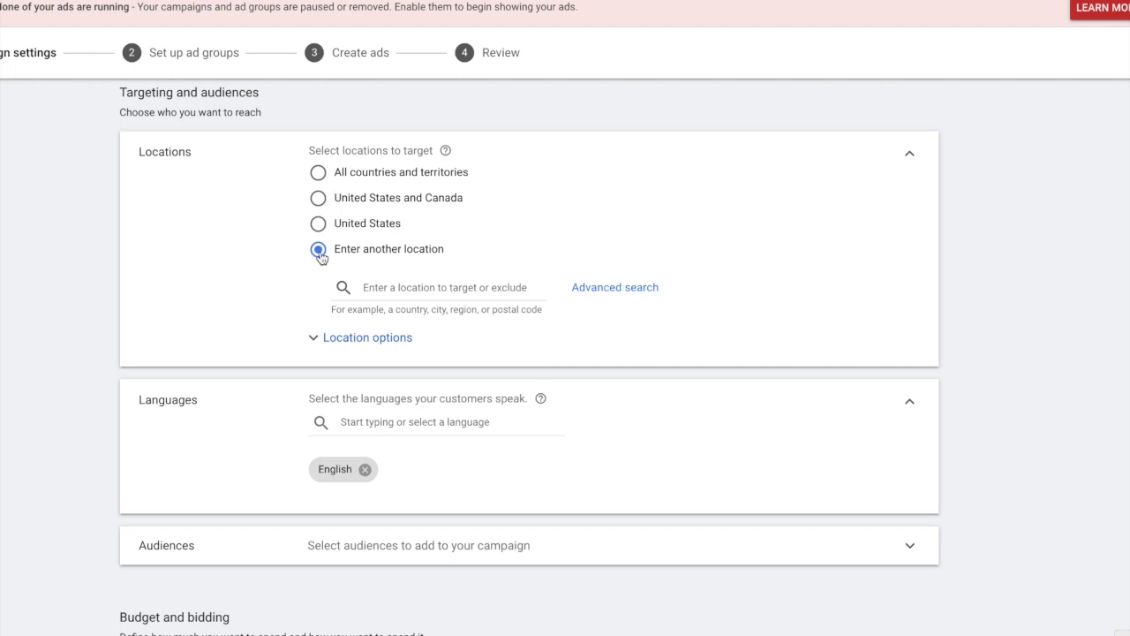
click(469, 290)
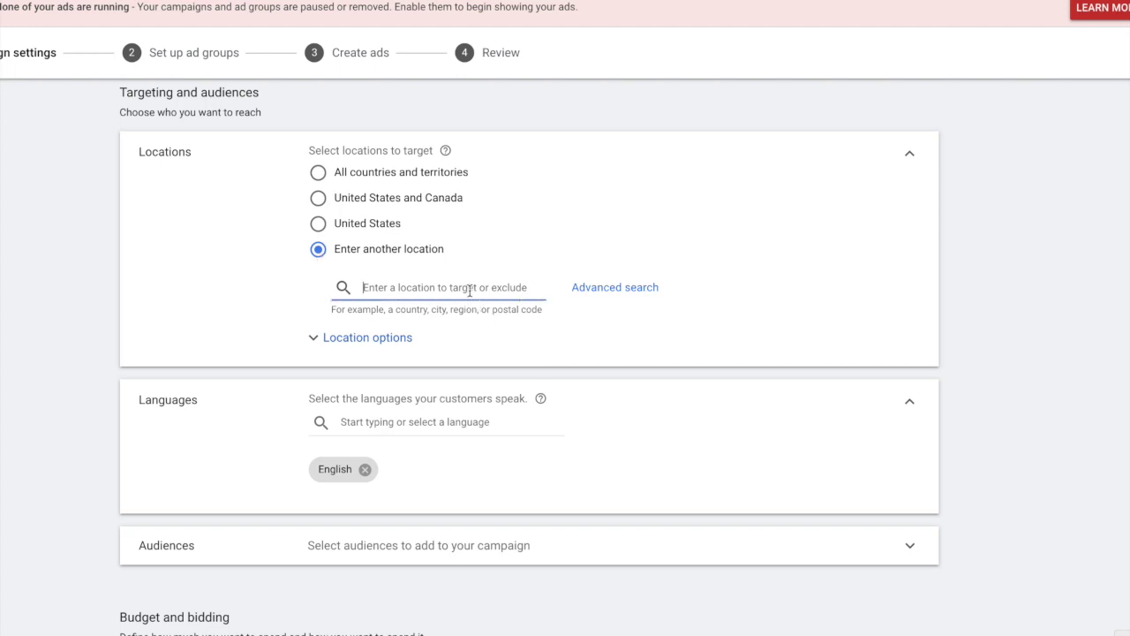
click(603, 292)
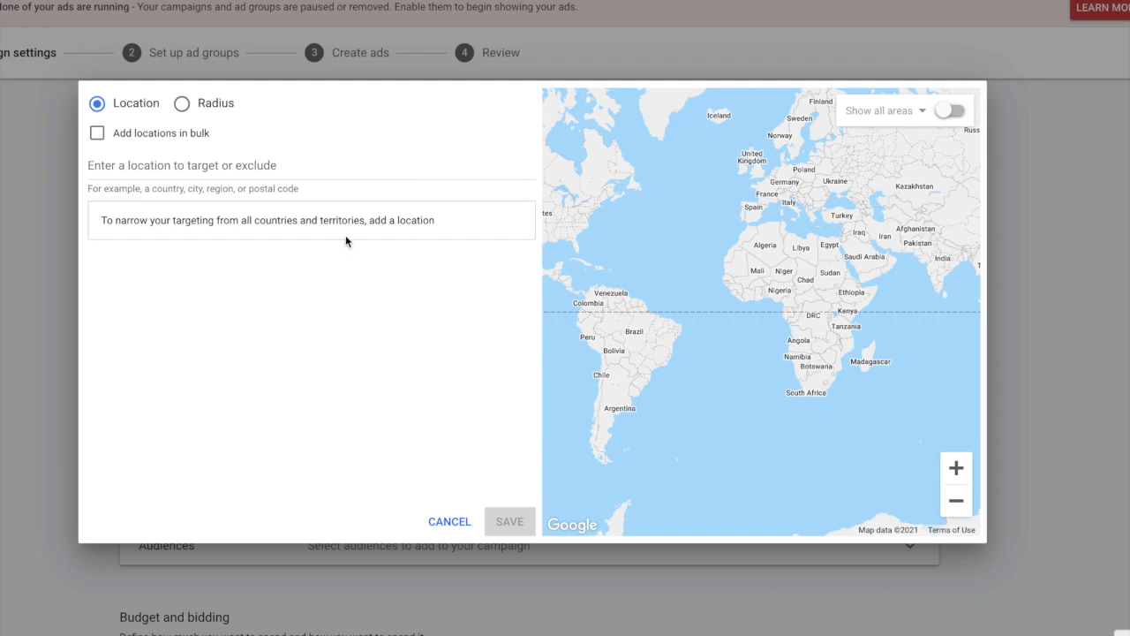
click(183, 105)
click(208, 162)
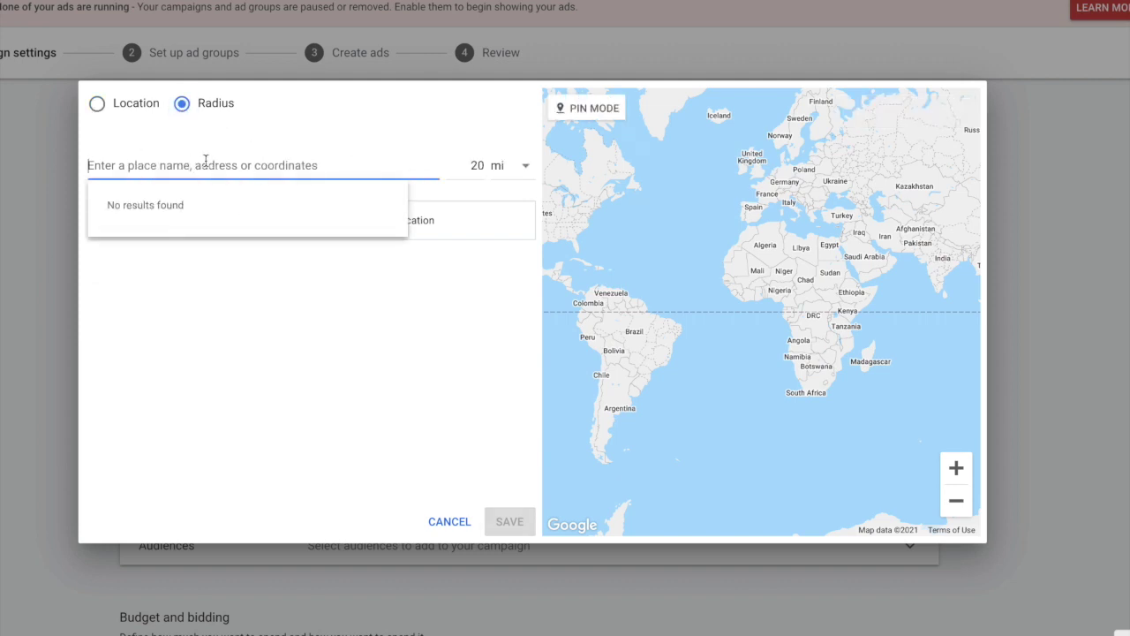
text(wes)
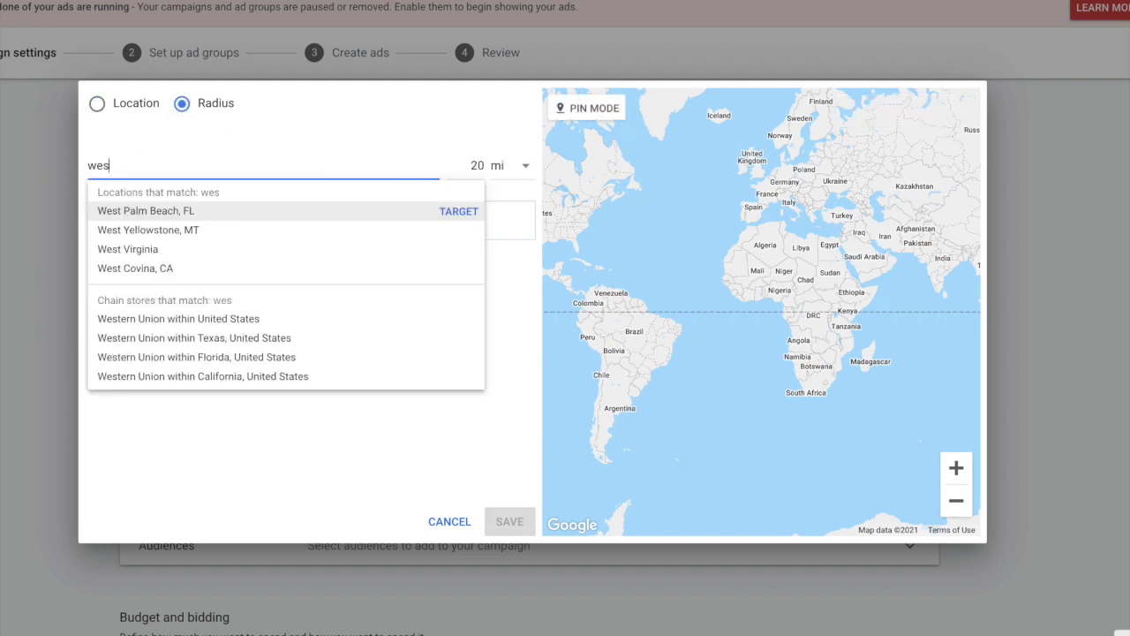
text(tfield 07091)
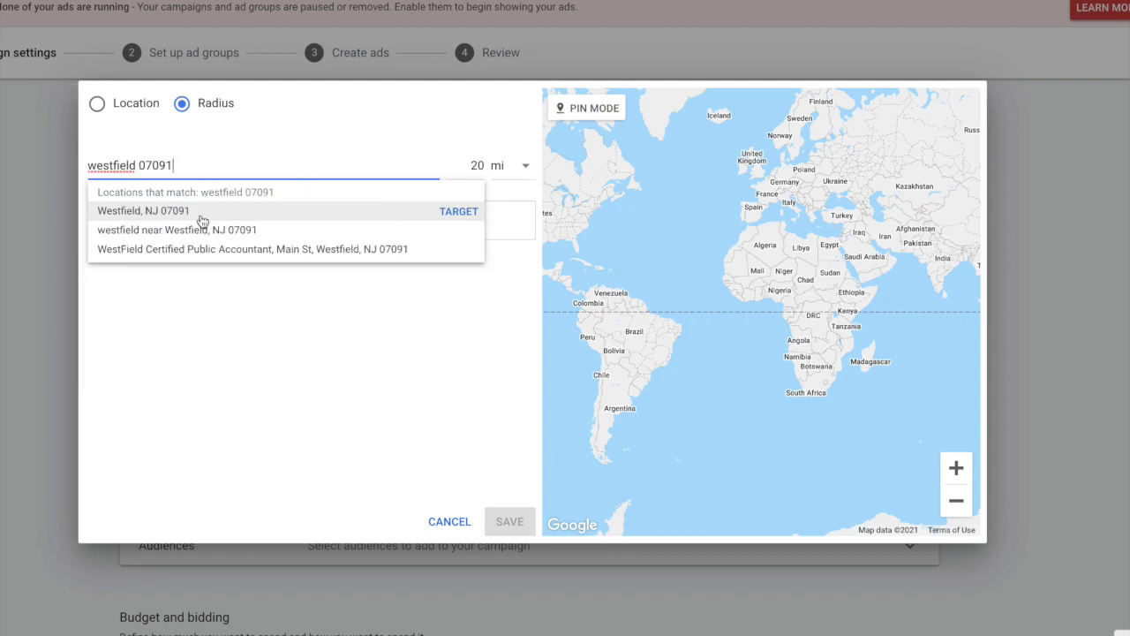
click(199, 216)
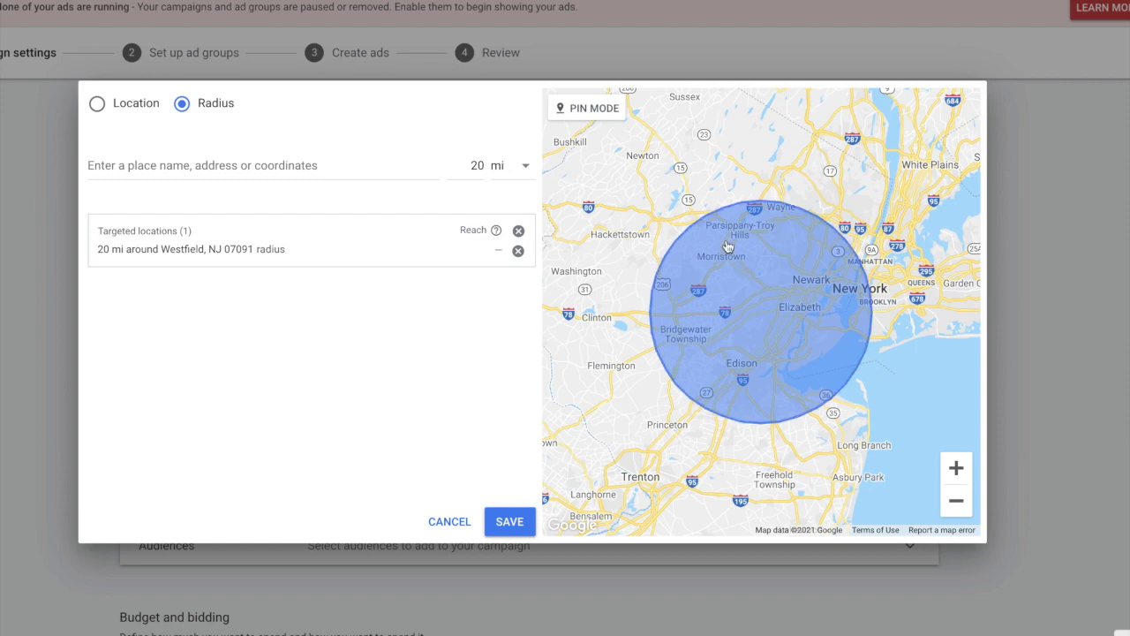
scroll(779, 324, down, 2)
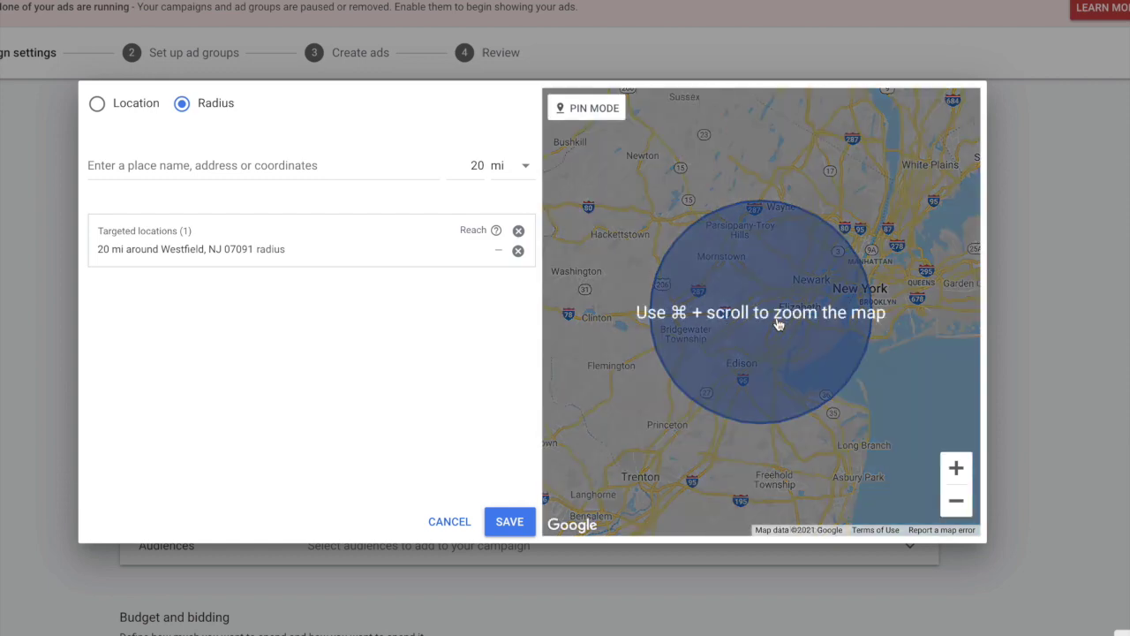
click(475, 164)
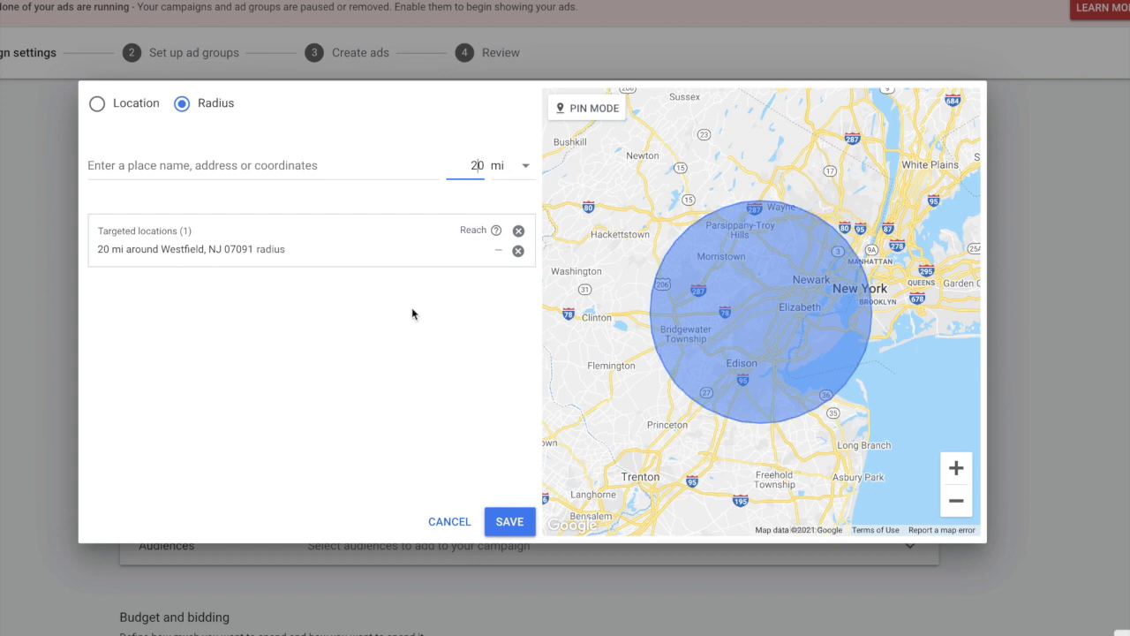
click(520, 522)
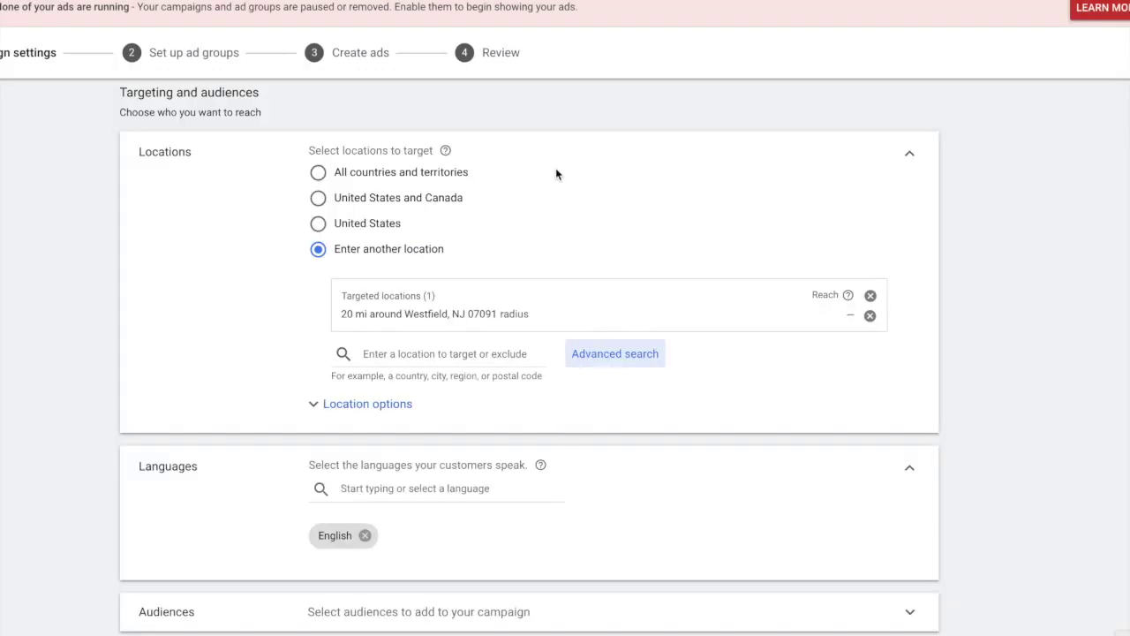
- Review the targeted location and the language and audience settings down to the budget section
scroll(727, 338, down, 1)
scroll(616, 356, down, 1)
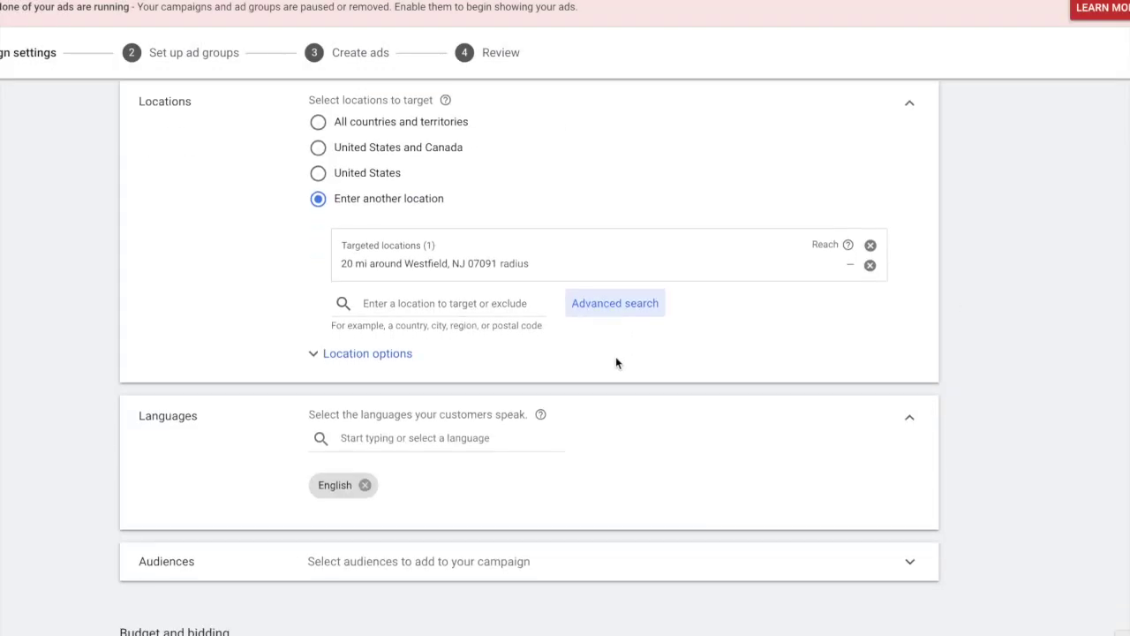
drag(350, 261, 529, 265)
click(445, 265)
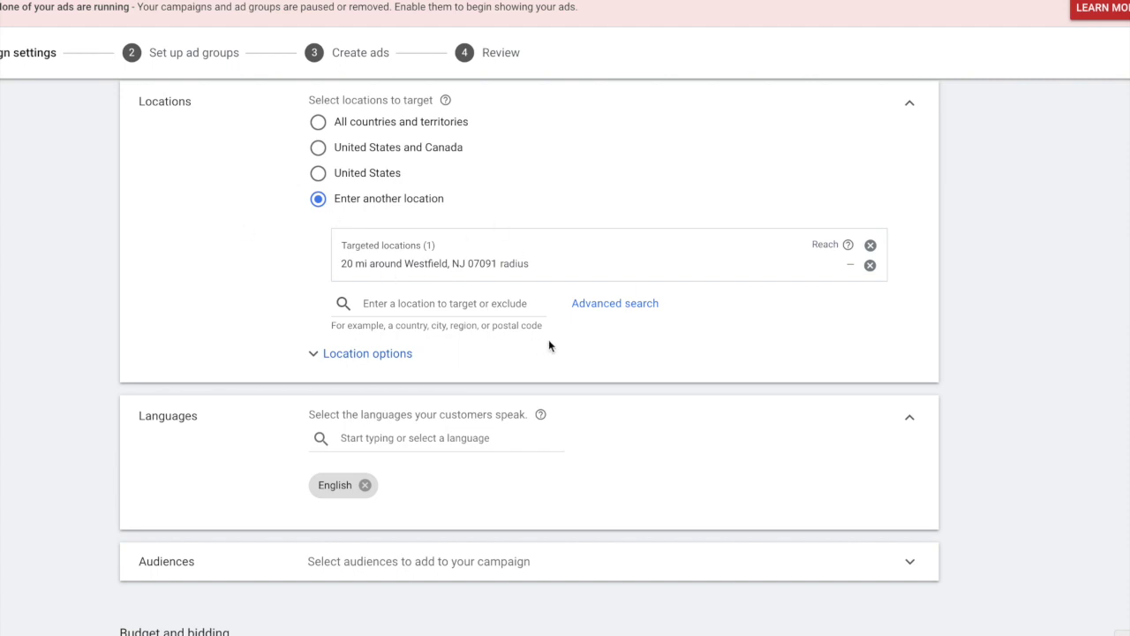
scroll(583, 355, down, 1)
scroll(524, 341, down, 1)
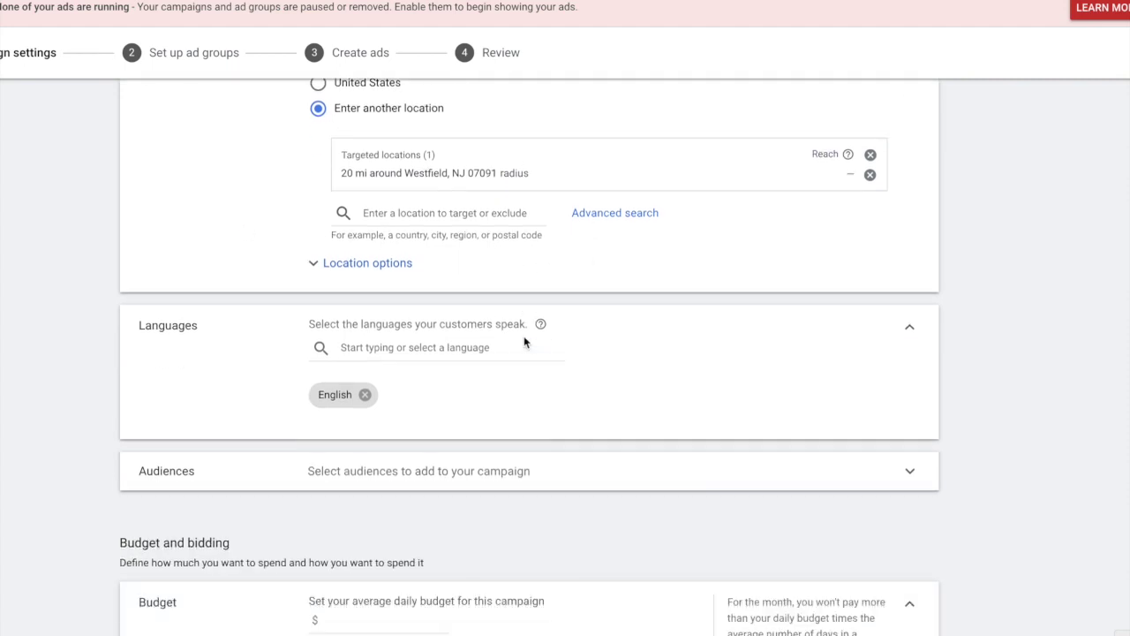
scroll(524, 342, down, 1)
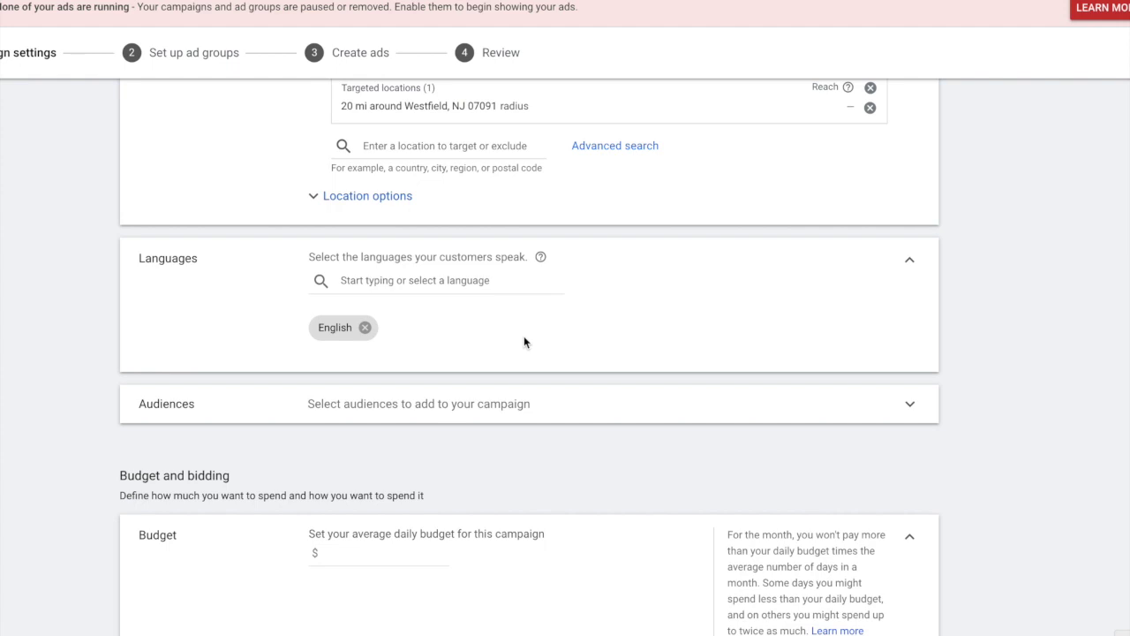
- Set the campaign's average daily budget to $25
scroll(502, 398, down, 1)
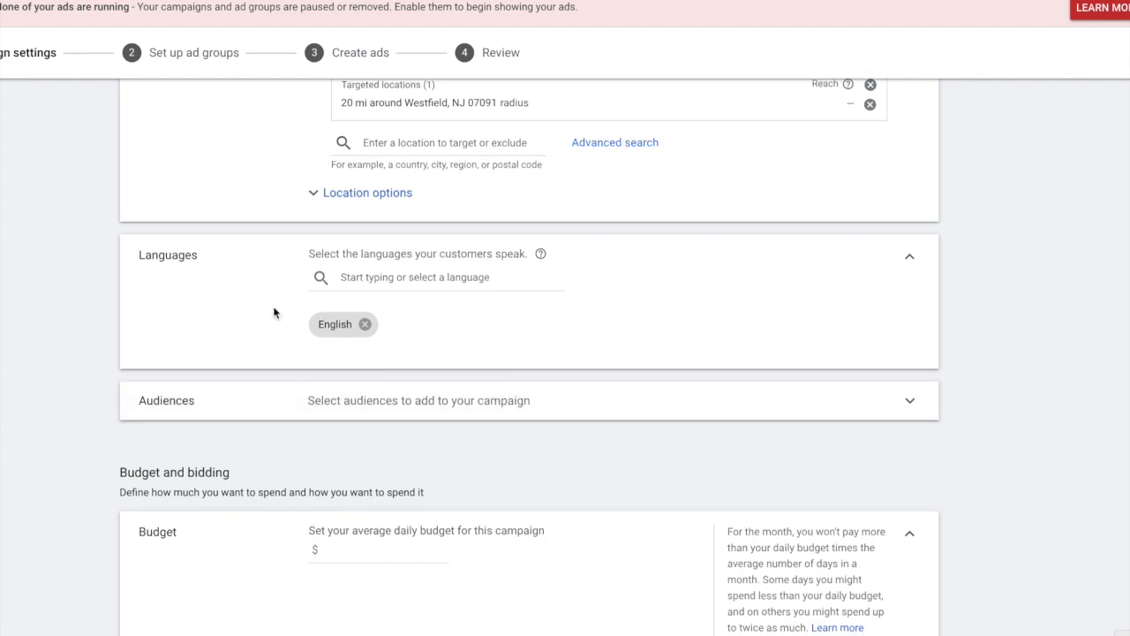
scroll(500, 429, down, 2)
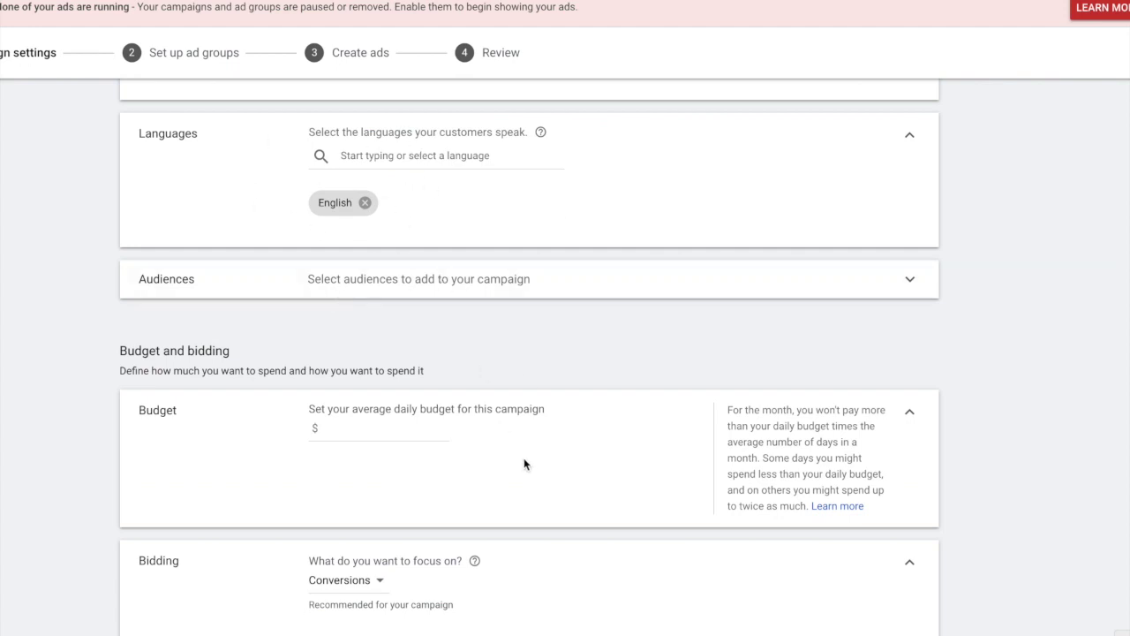
scroll(524, 462, down, 1)
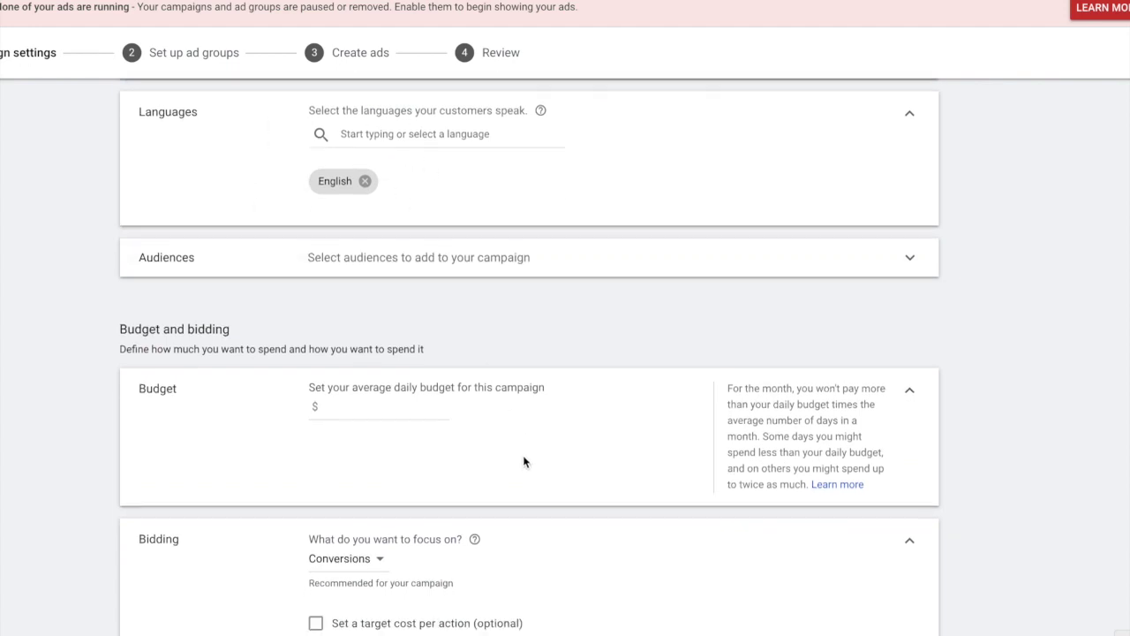
scroll(504, 291, down, 2)
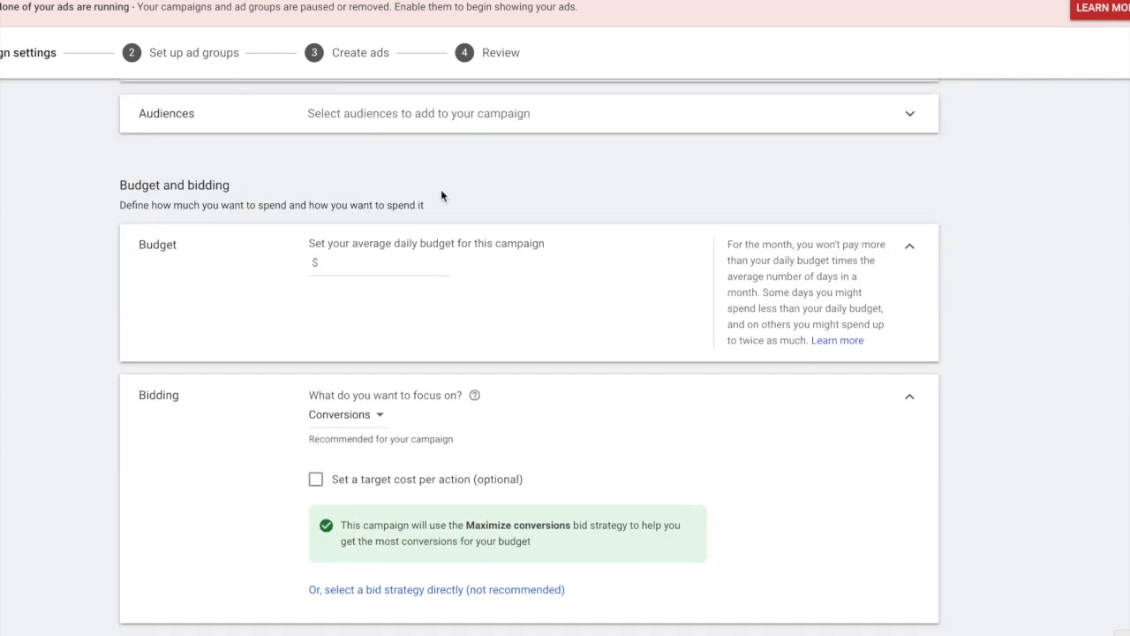
click(391, 267)
text(50)
scroll(523, 306, down, 1)
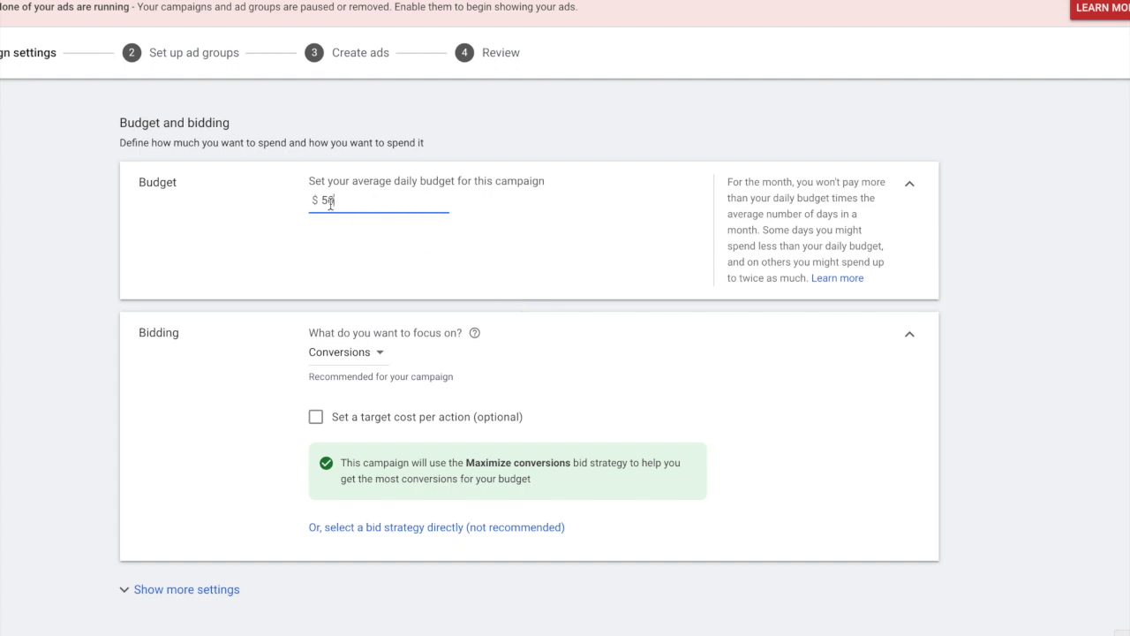
key(BackSpace)
key(BackSpace)
text(25)
scroll(422, 298, down, 1)
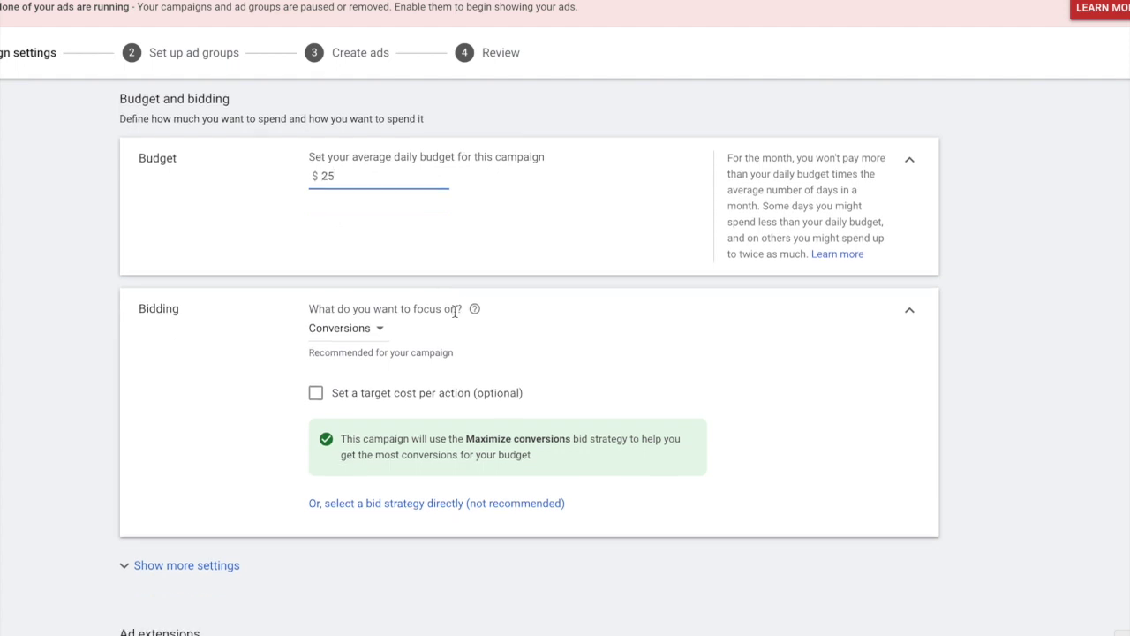
- Choose the bid strategy directly, set it to Manual CPC, and read the note about setting bids manually
scroll(412, 334, down, 3)
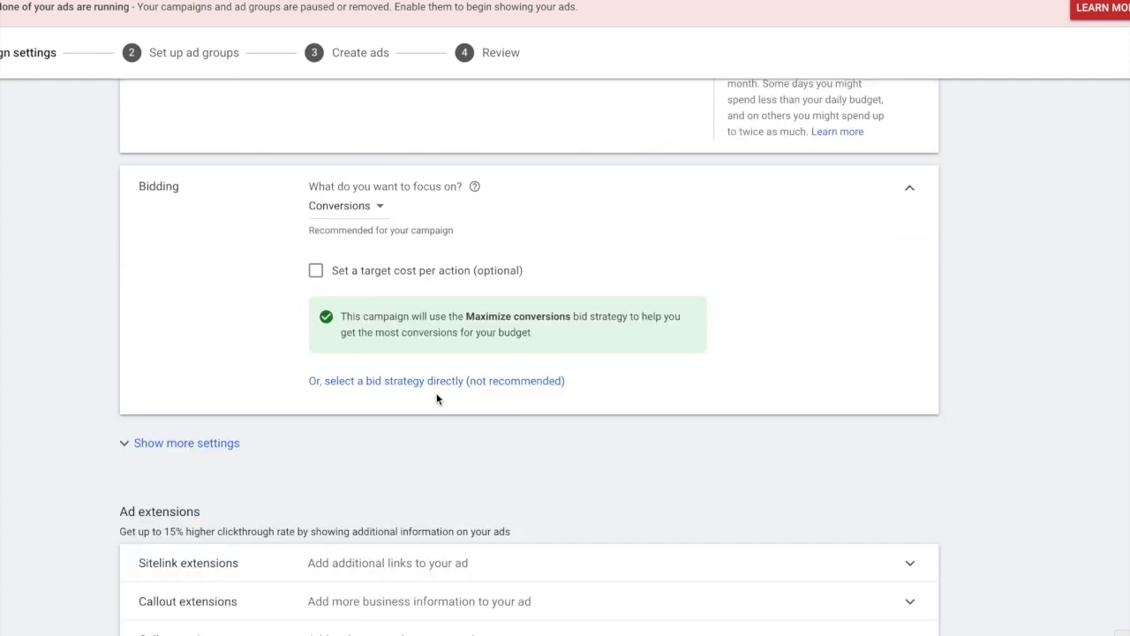
click(387, 390)
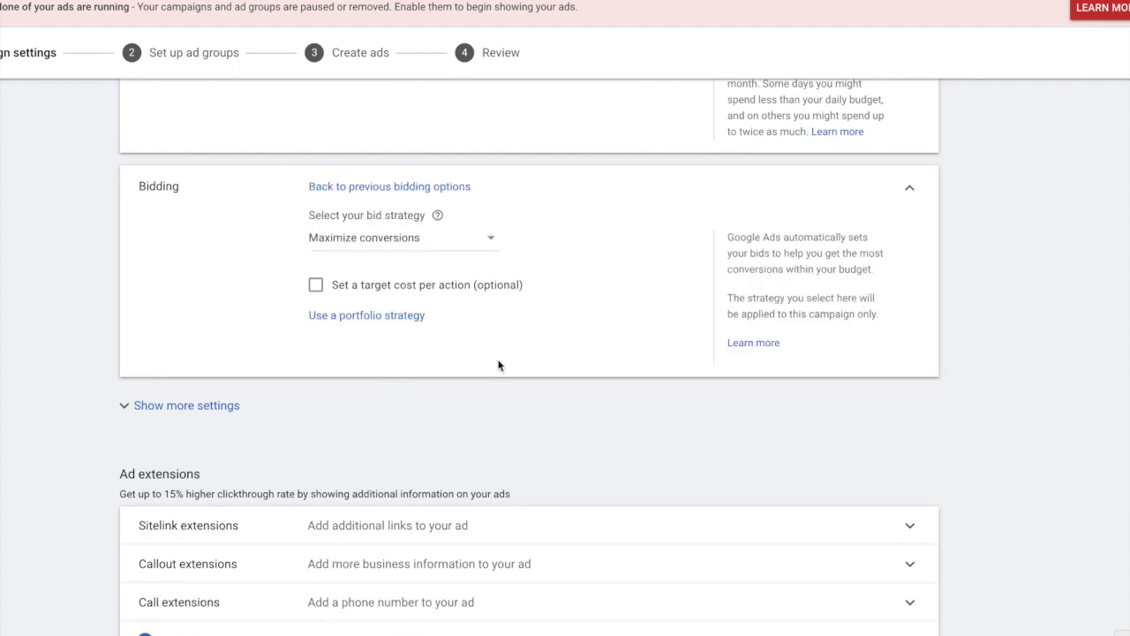
click(426, 255)
click(386, 477)
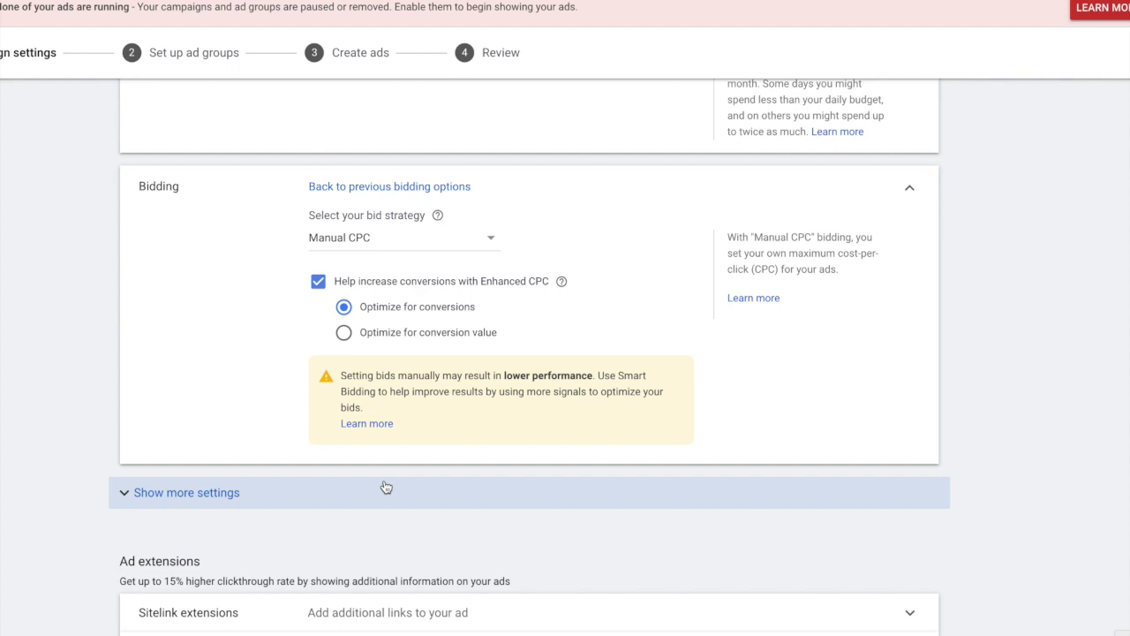
drag(465, 376, 593, 375)
click(526, 405)
double_click(511, 394)
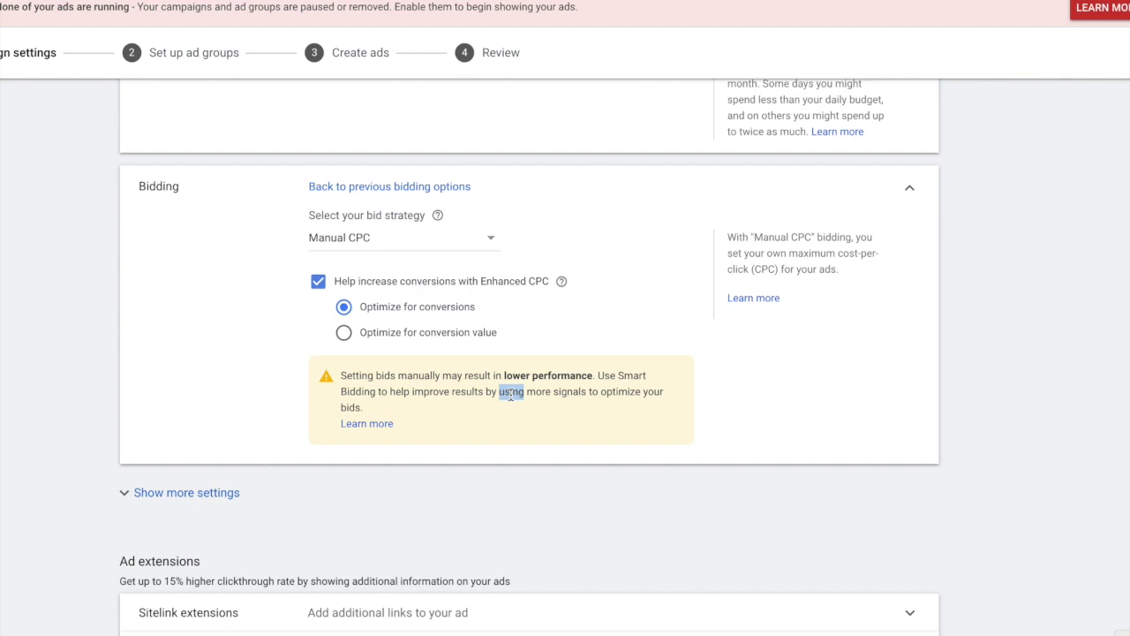
- Expand the sitelink extensions section of the campaign's ad extensions
scroll(510, 395, down, 3)
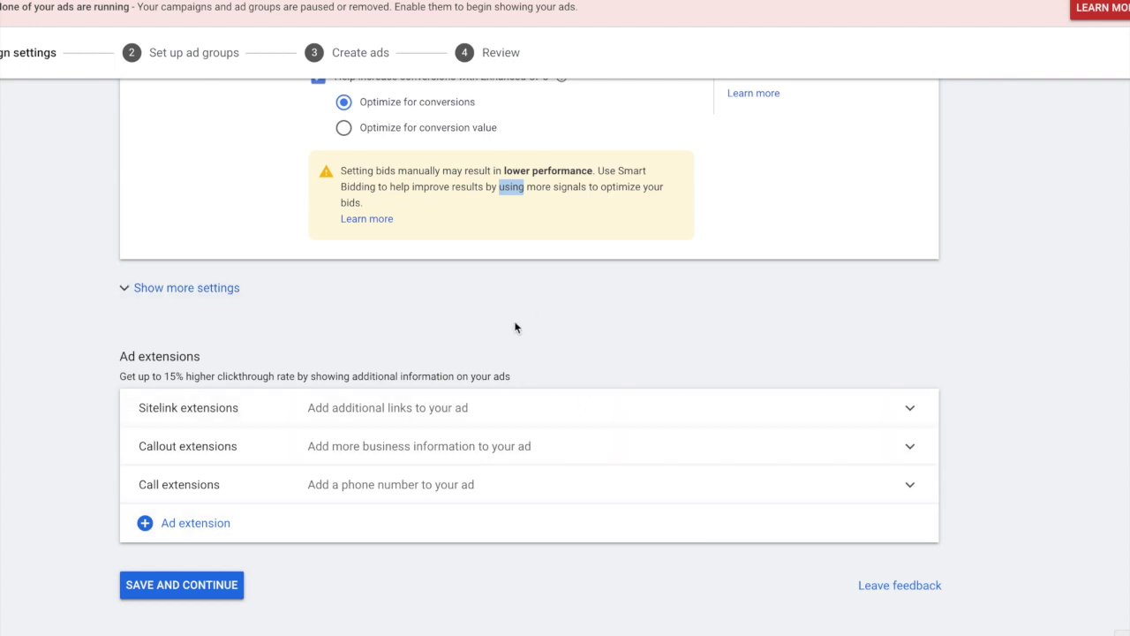
click(613, 207)
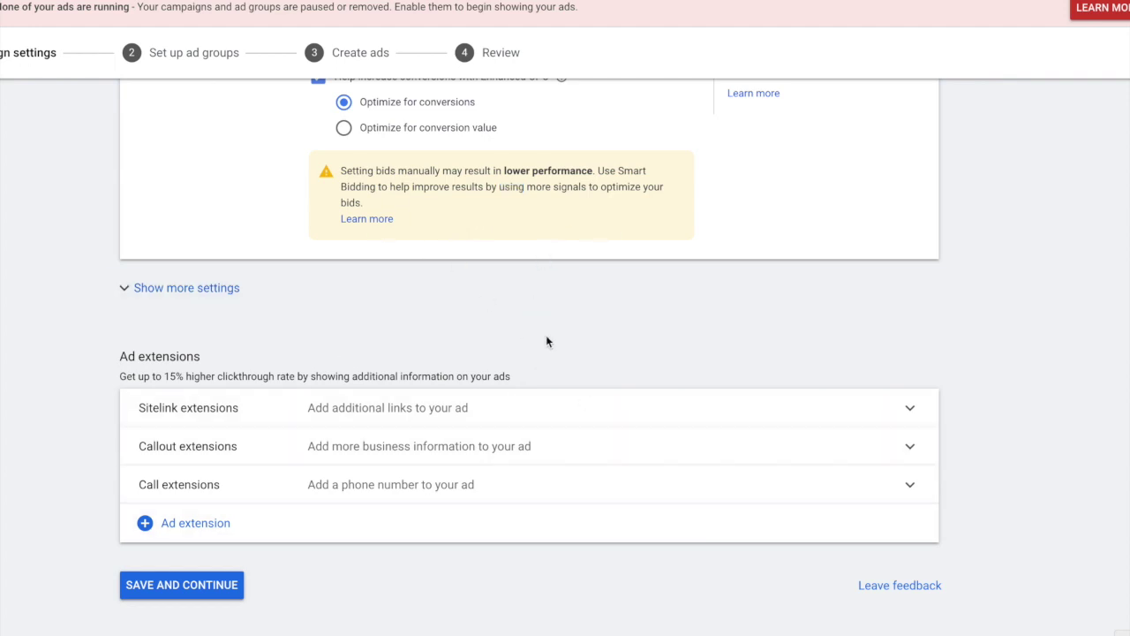
click(911, 412)
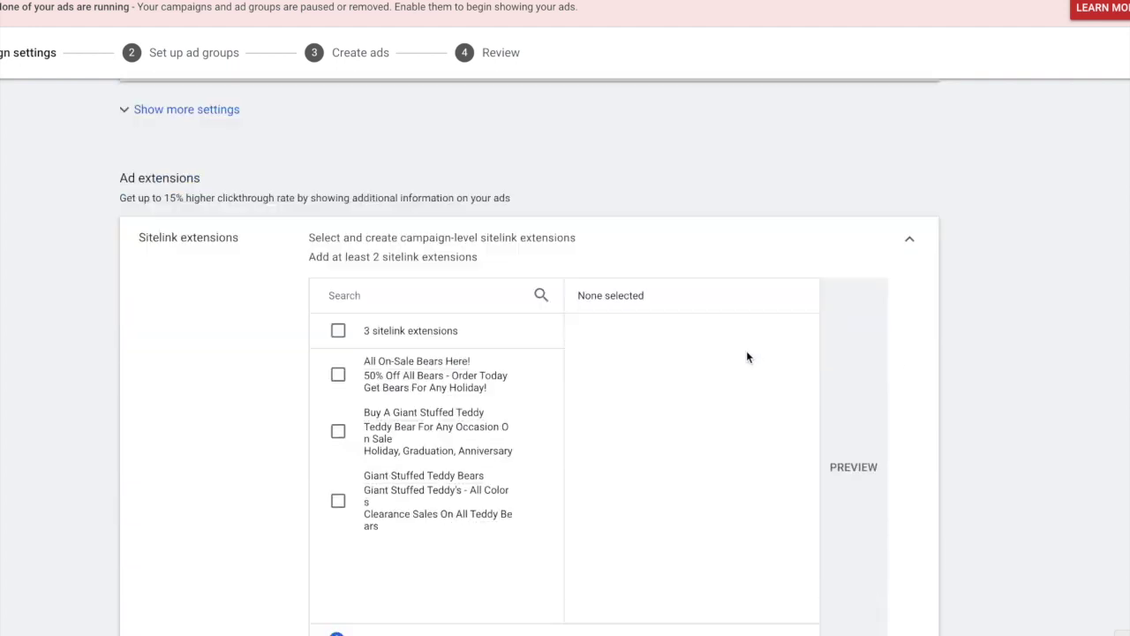
click(338, 368)
click(338, 298)
click(338, 242)
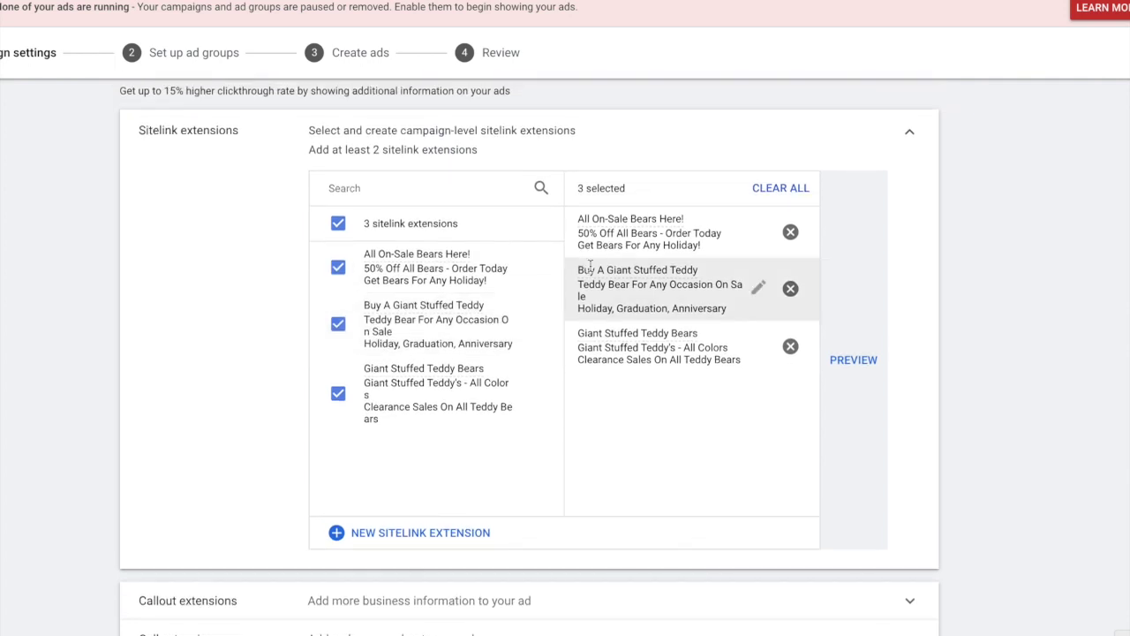
click(790, 234)
click(791, 234)
click(791, 234)
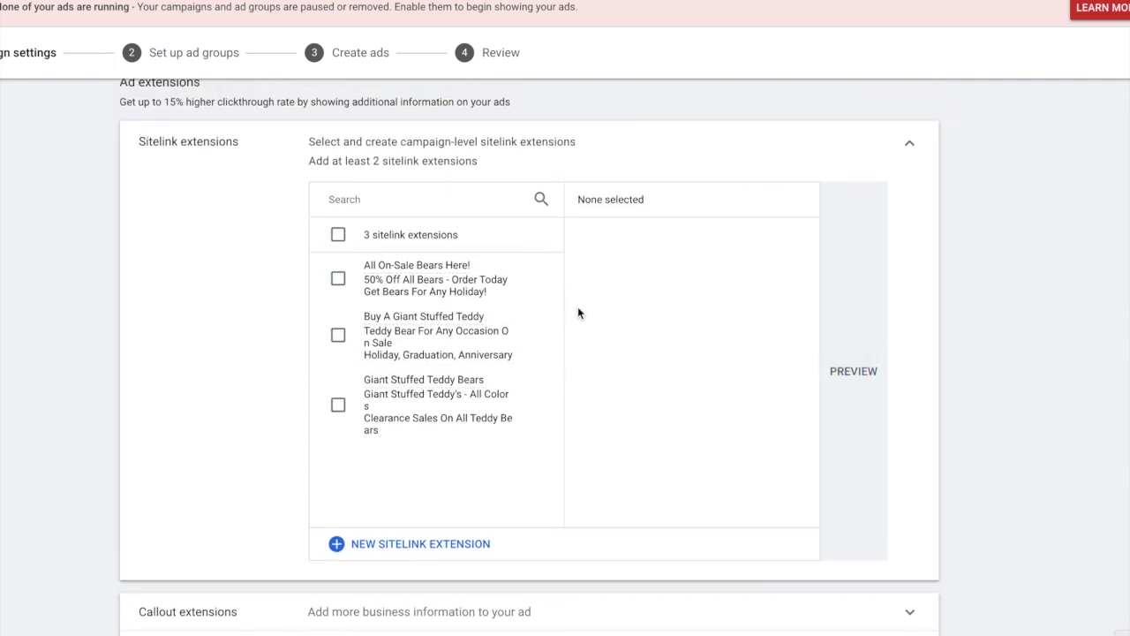
- Start adding new sitelink extensions and look over the blank sitelink fields
scroll(593, 257, up, 1)
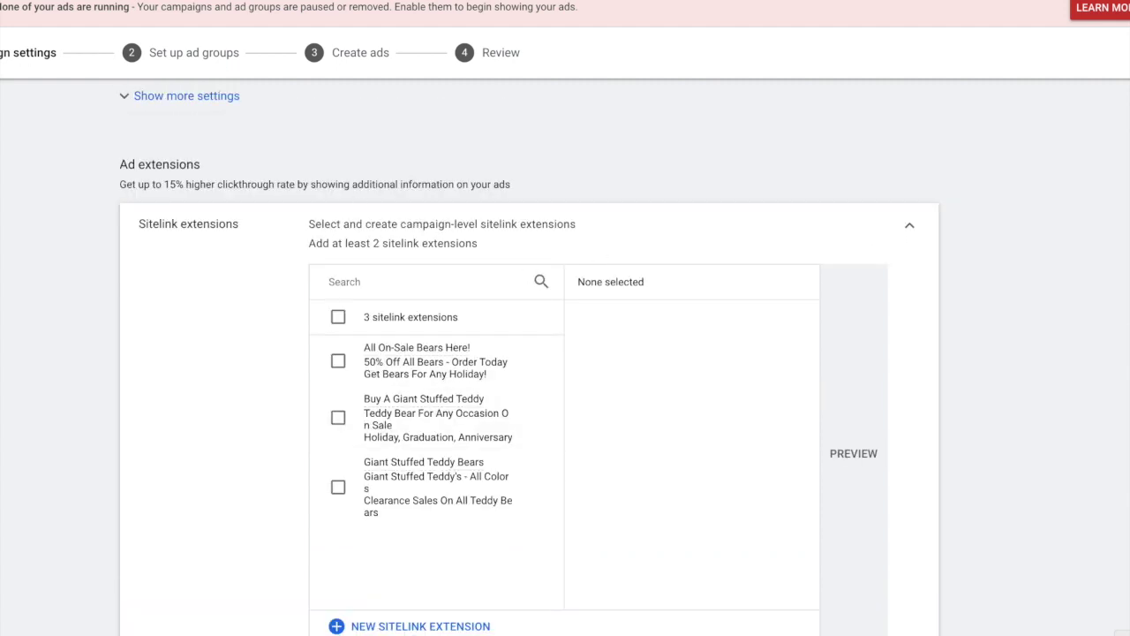
click(415, 626)
scroll(445, 281, down, 5)
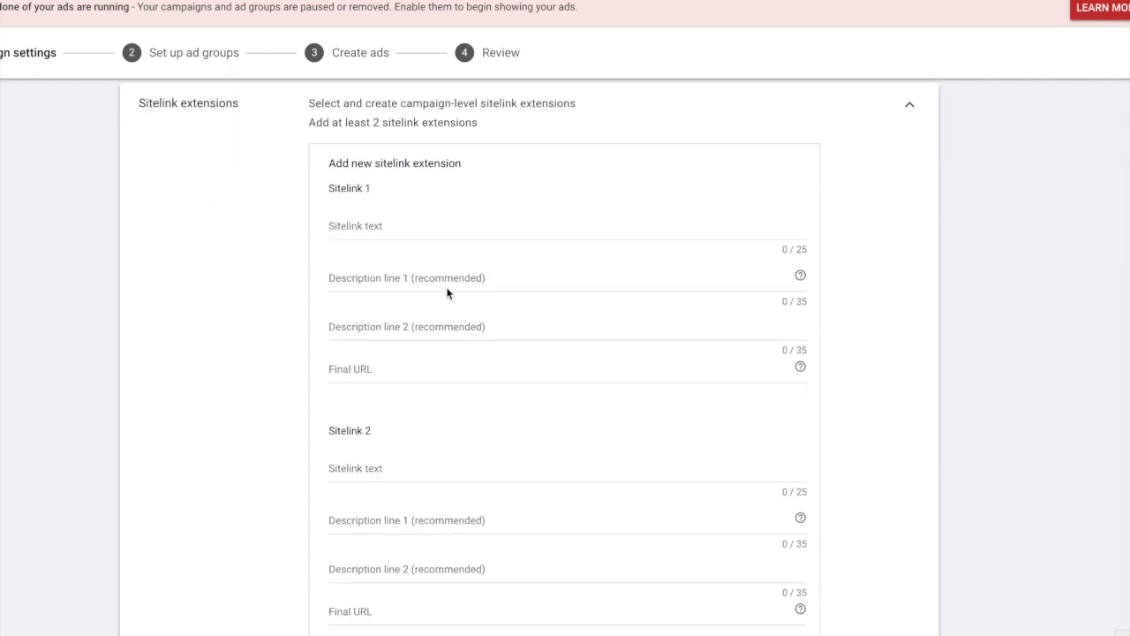
scroll(440, 299, down, 3)
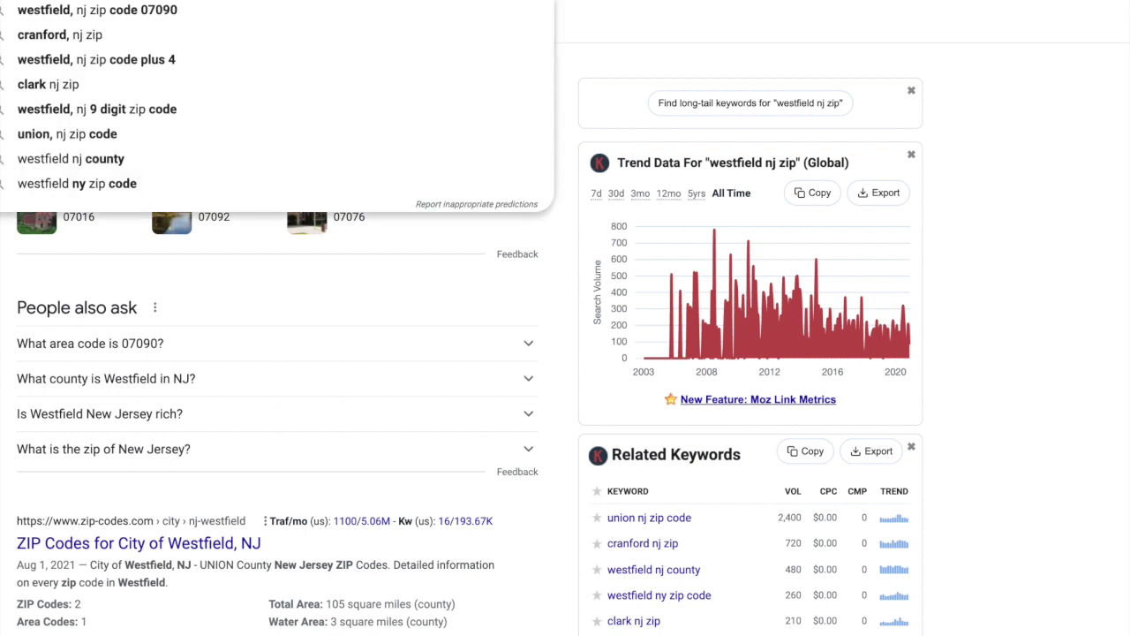
- Switch to Google Search, search for party rentals, and compare the ads and listings with the blank sitelink form
text(party rentals)
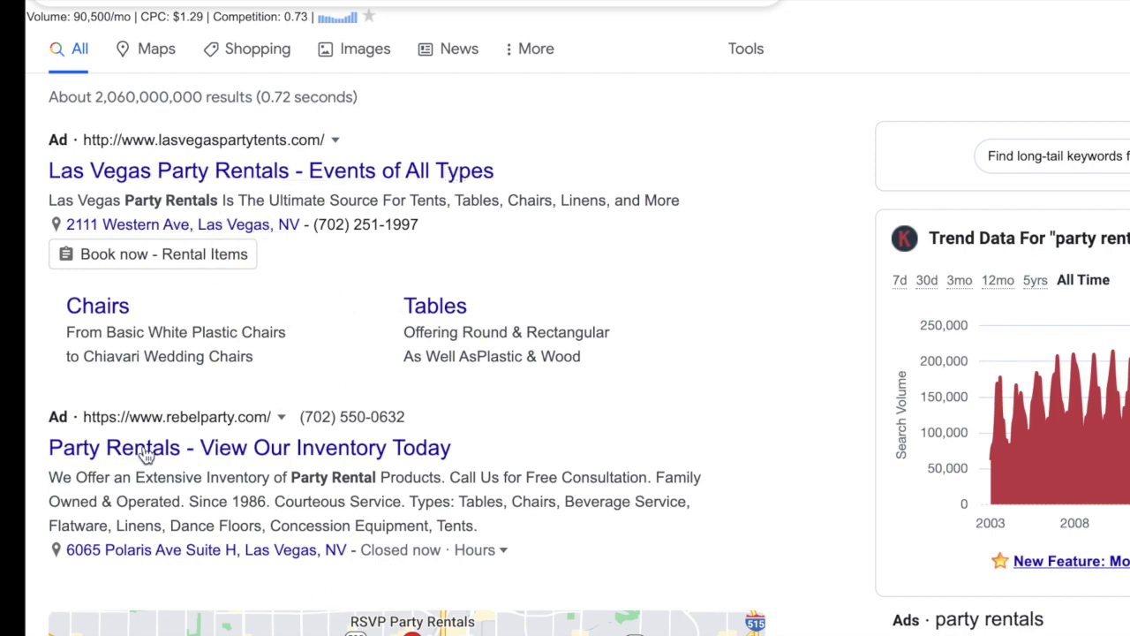
scroll(359, 618, down, 3)
scroll(437, 442, up, 3)
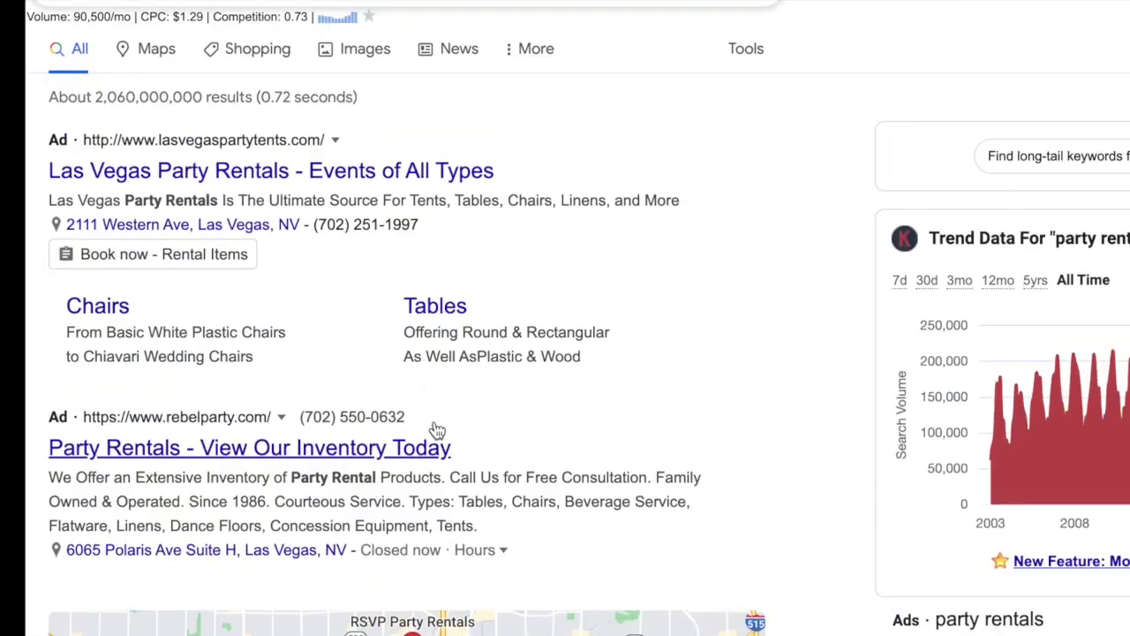
scroll(434, 560, down, 10)
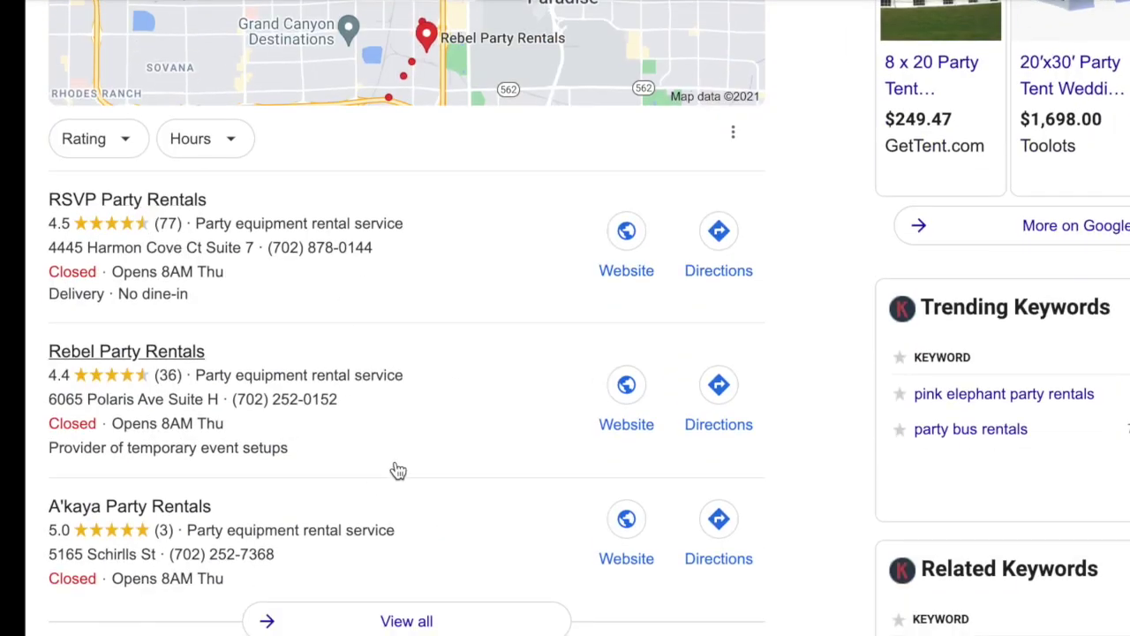
scroll(396, 472, up, 10)
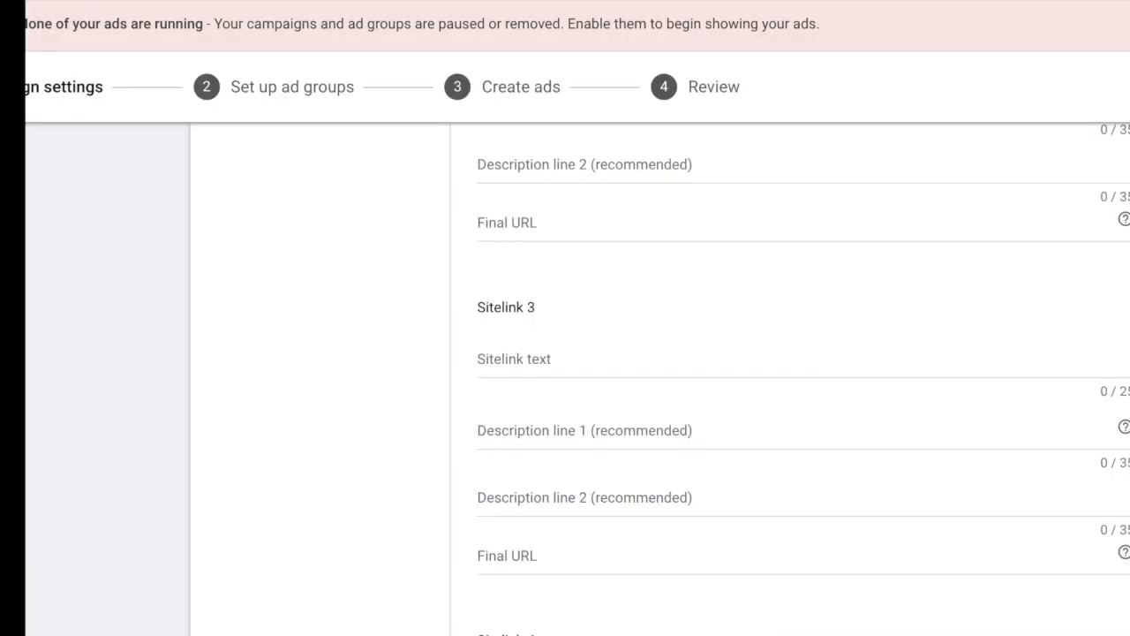
scroll(716, 298, up, 5)
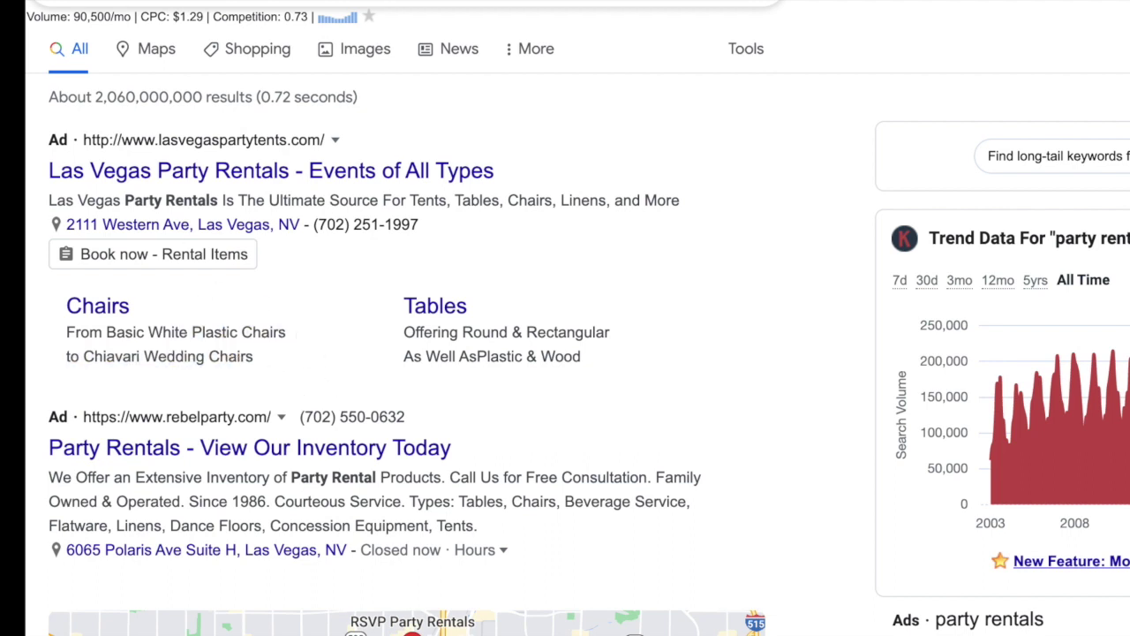
- Examine the Tables and Chairs sitelinks under the Las Vegas Party Rentals ad and the pages they lead to
drag(400, 347, 557, 357)
click(566, 357)
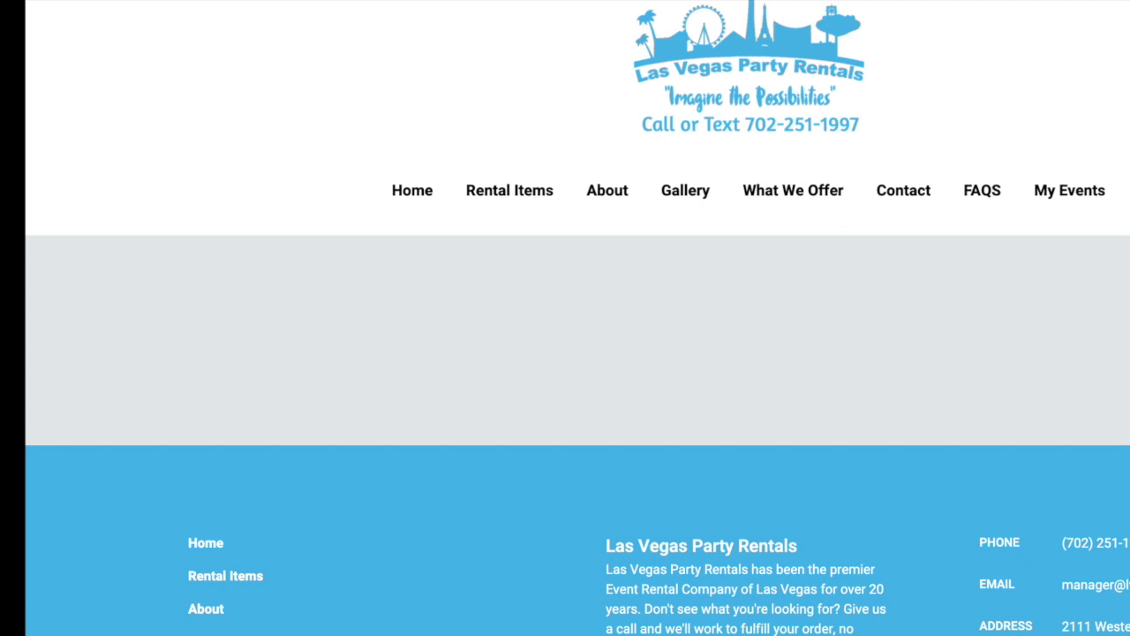
key(super+r)
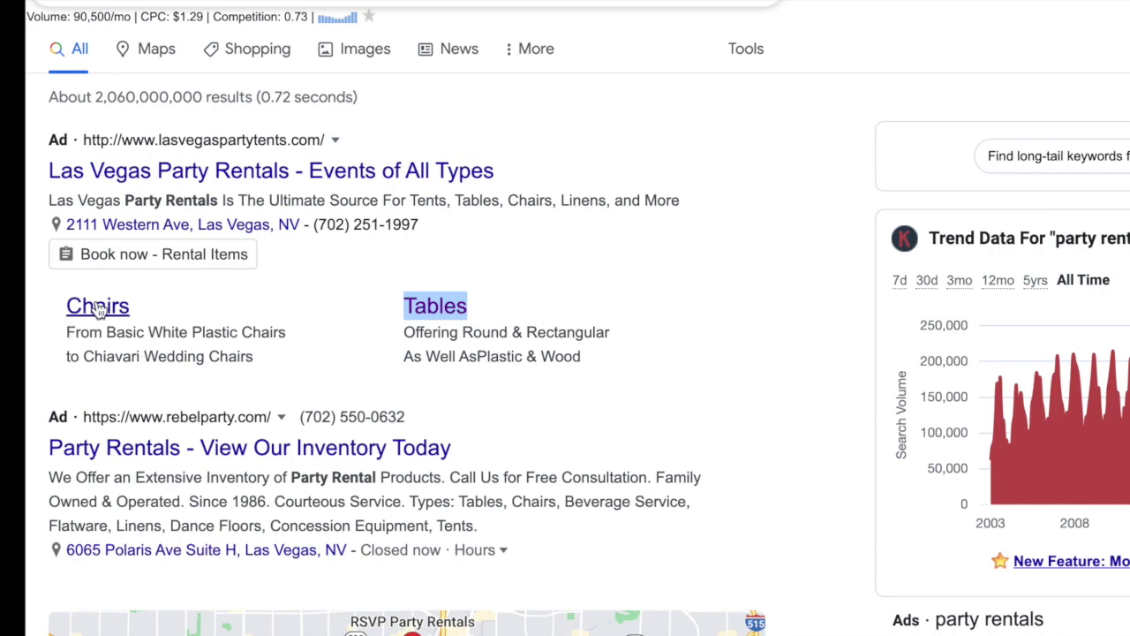
right_click(98, 306)
click(186, 312)
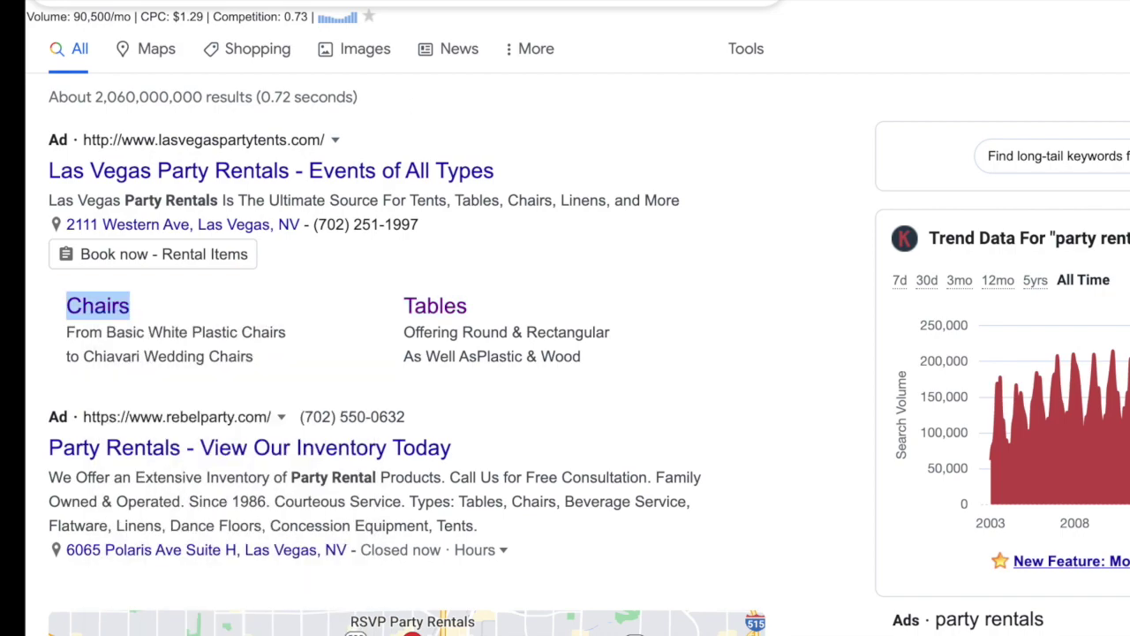
click(953, 17)
click(129, 353)
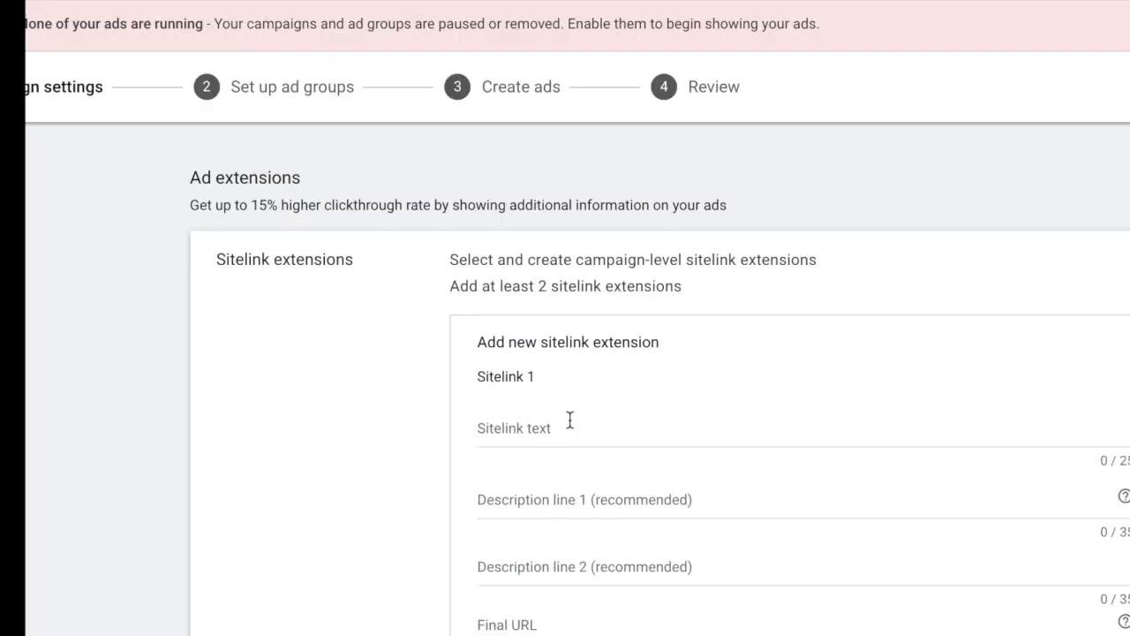
- Give sitelink 1 the text Find Party Chairs and the description lines Wooden- Plastic- Metal Chairs and For Any Occasion
click(544, 427)
text(Find Party Chairs)
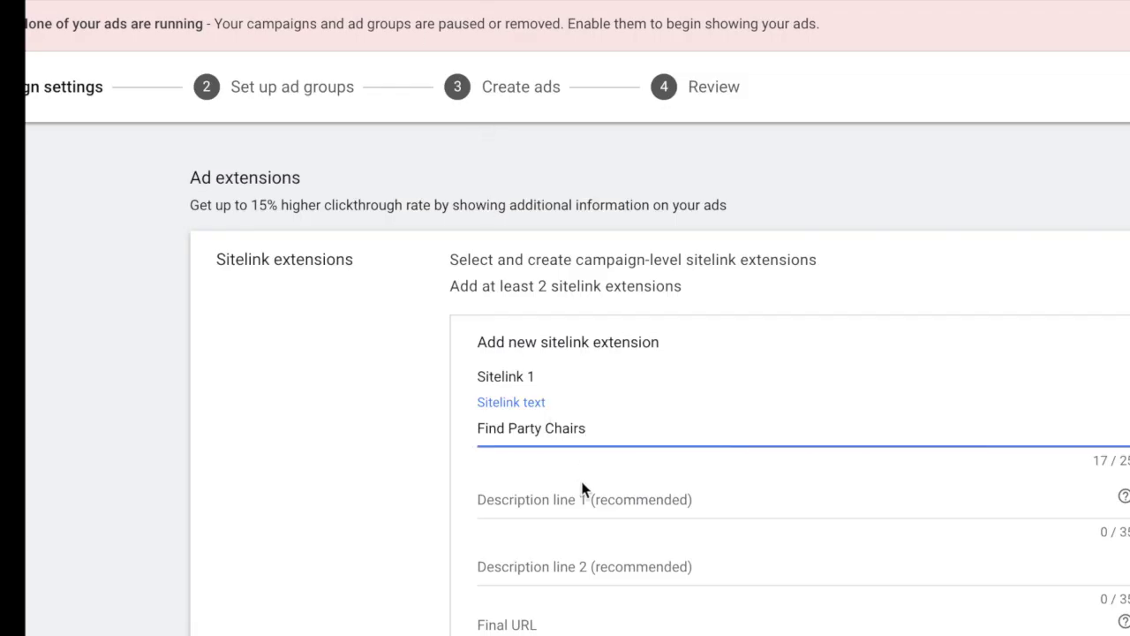
click(582, 488)
text(Wooden- Plastic- Metal Chairs)
click(533, 559)
text(For Any Occasion)
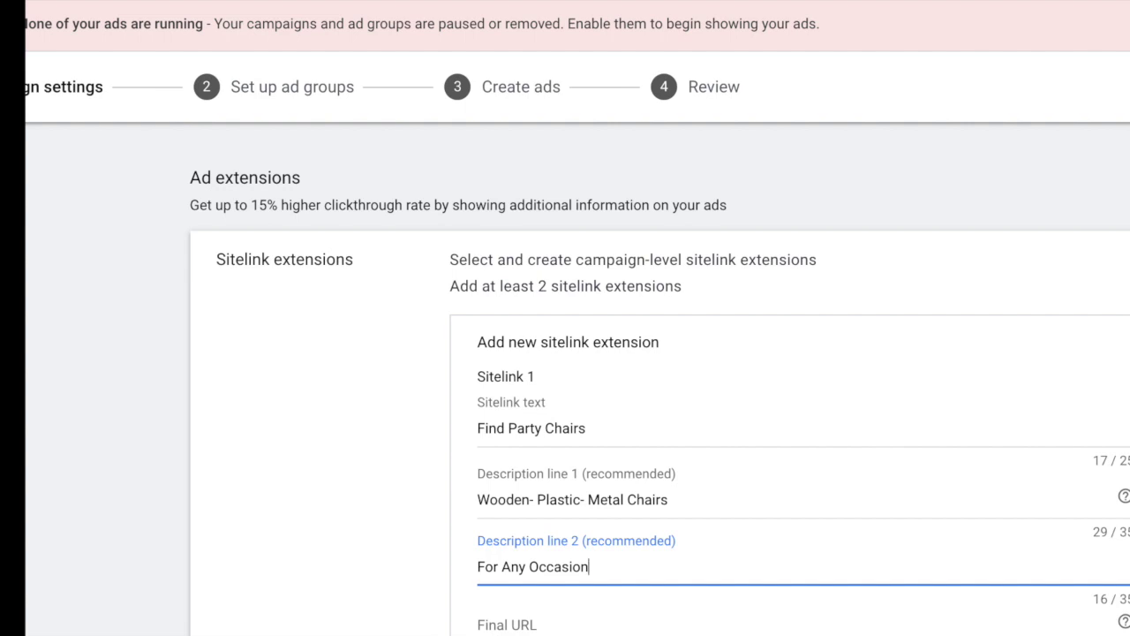
- Enter partyrentals.com/chairscollection as the final URL of sitelink 1
key(Tab)
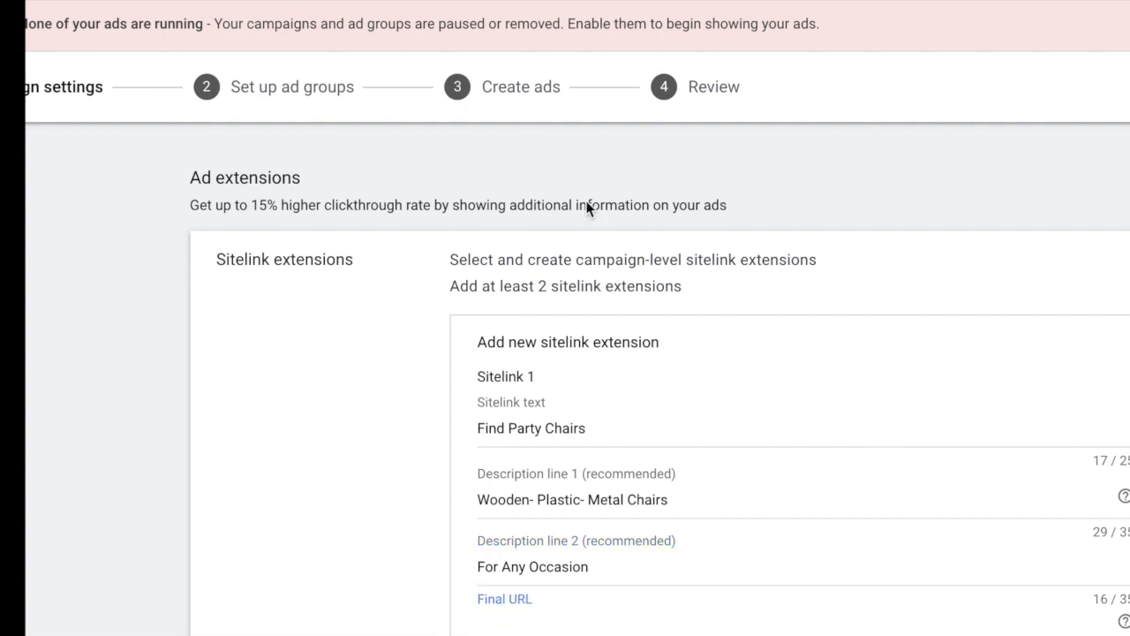
text(party)
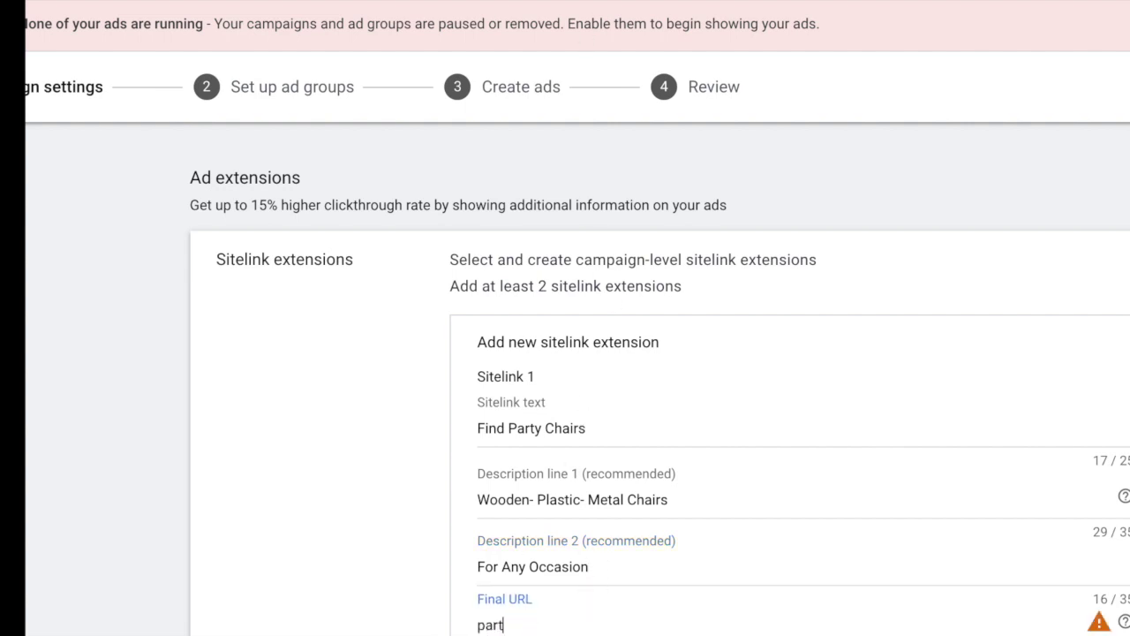
text(rentals.com)
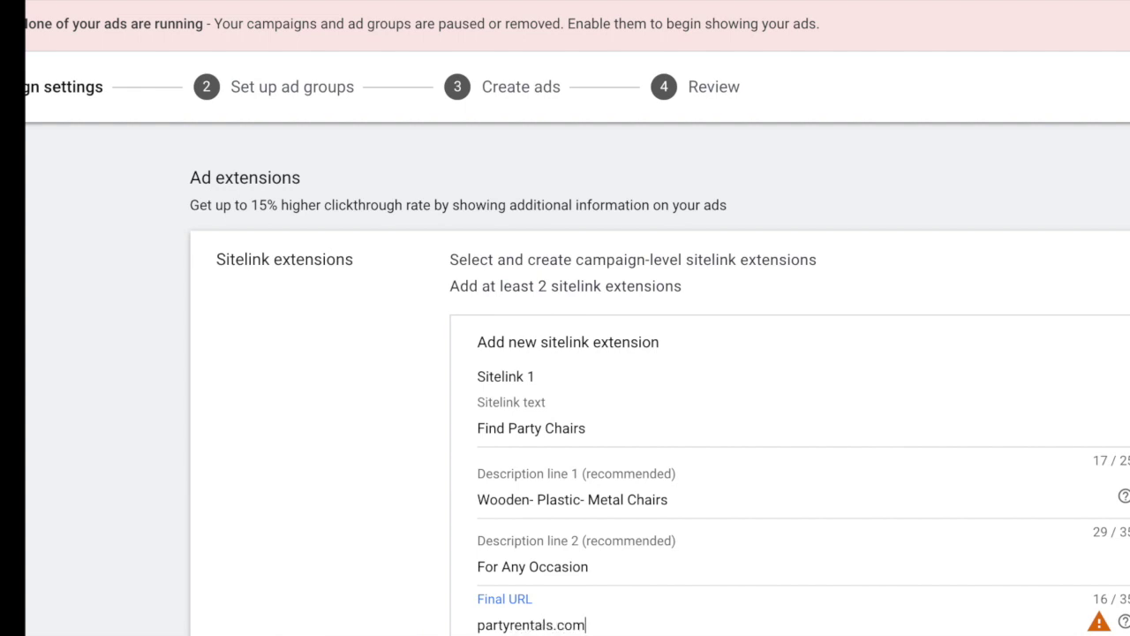
text(/cha)
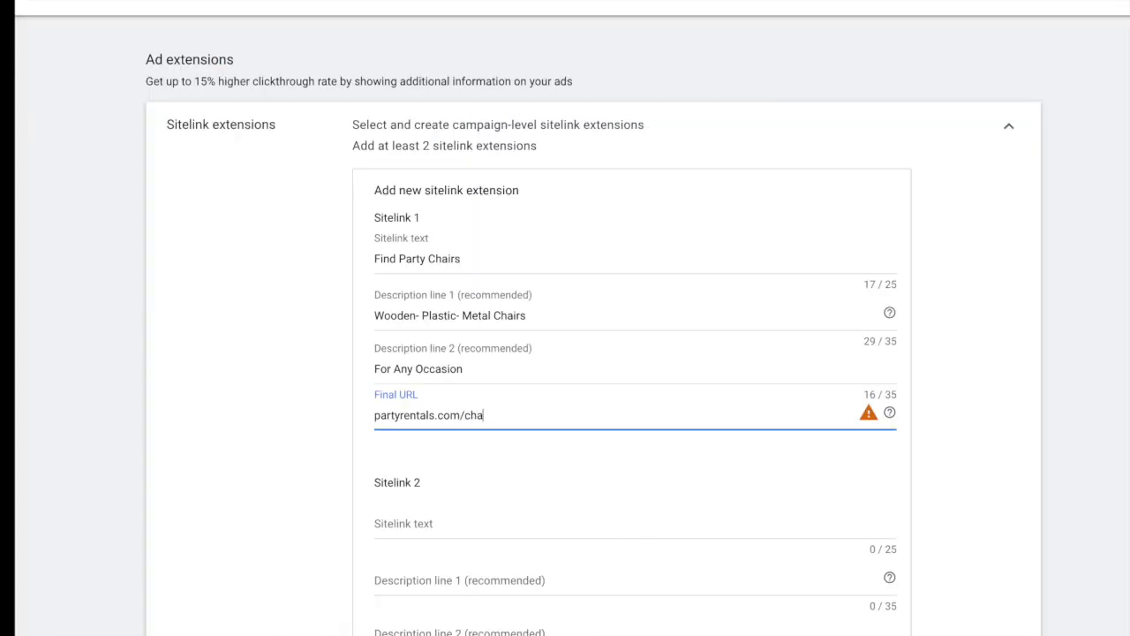
text(irscollection)
scroll(476, 424, down, 2)
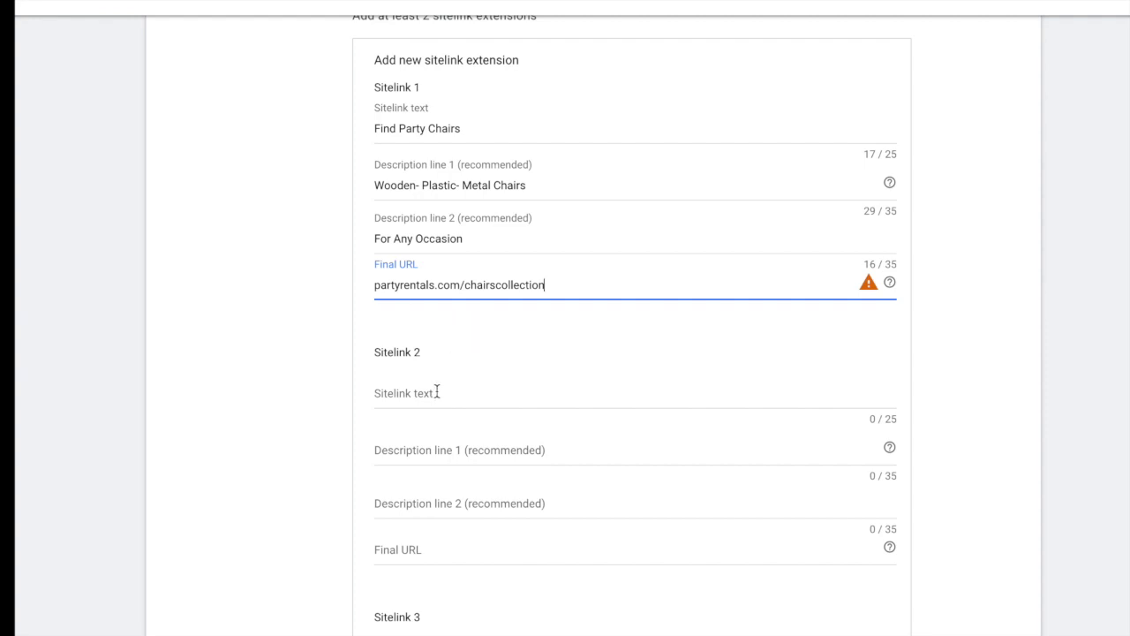
triple_click(491, 280)
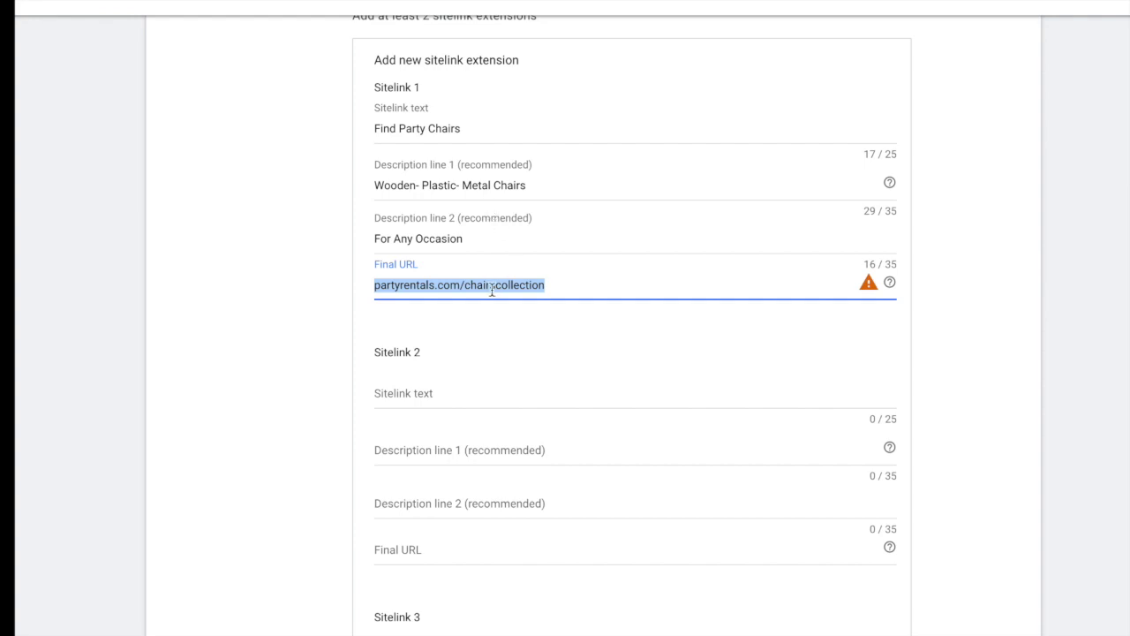
- Enter Tables For Any Event as the sitelink text of sitelink 2
scroll(492, 327, down, 2)
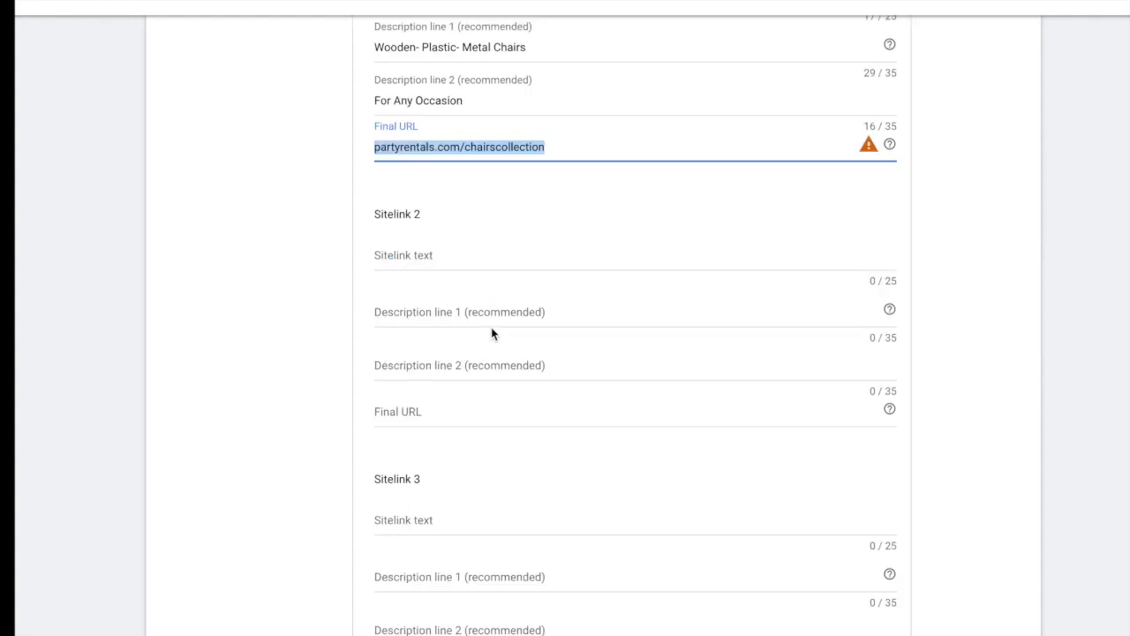
click(422, 257)
scroll(444, 222, up, 1)
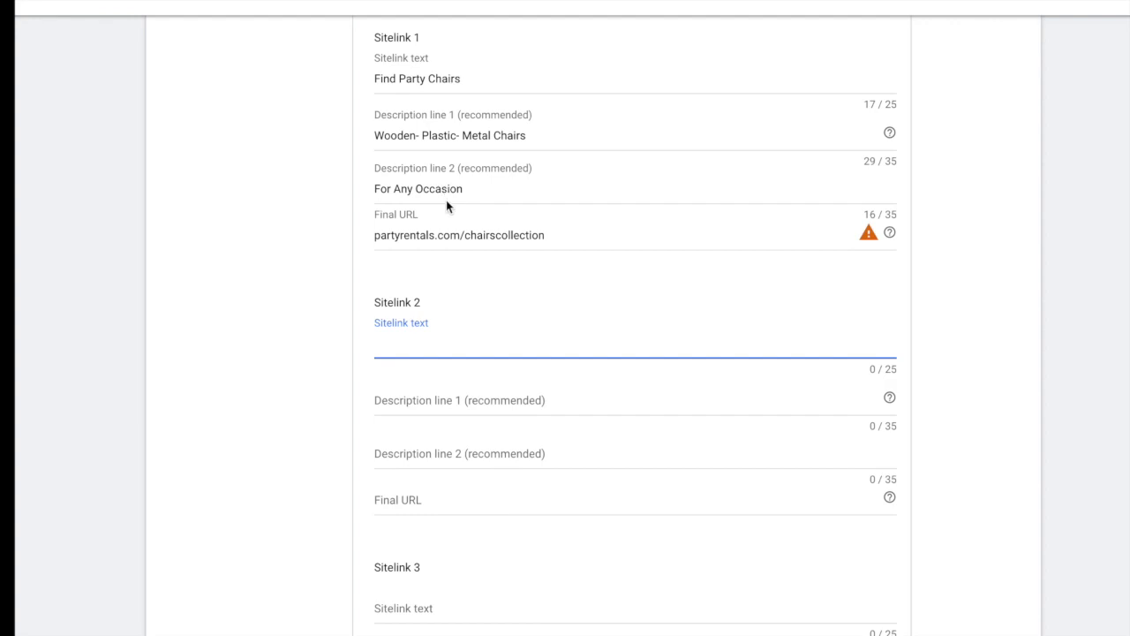
scroll(449, 207, down, 1)
text(Tables)
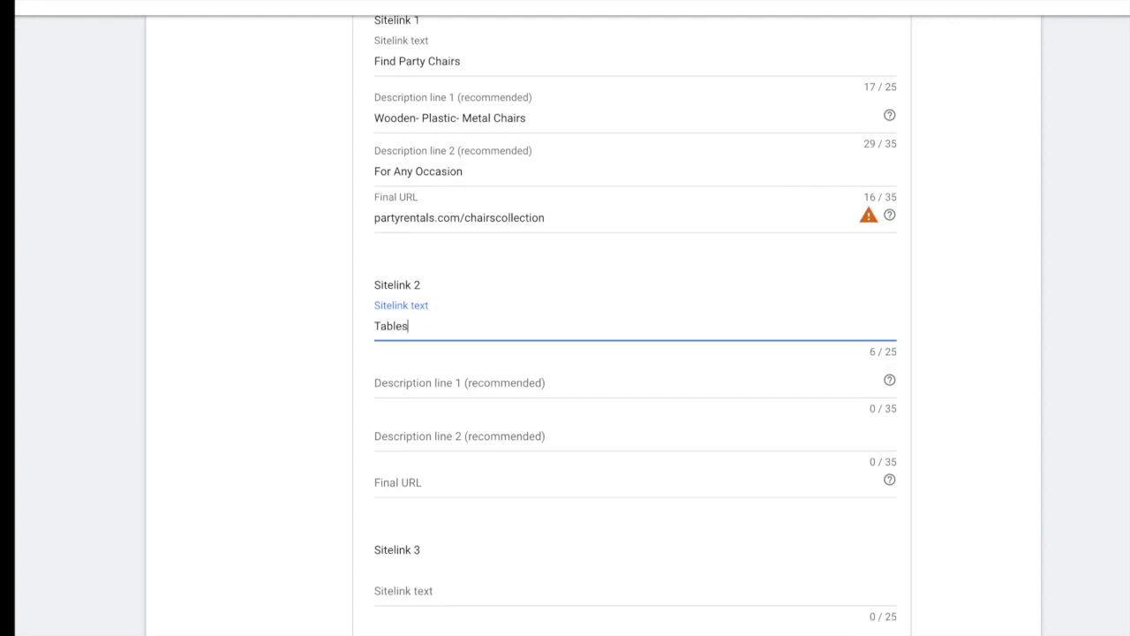
click(446, 386)
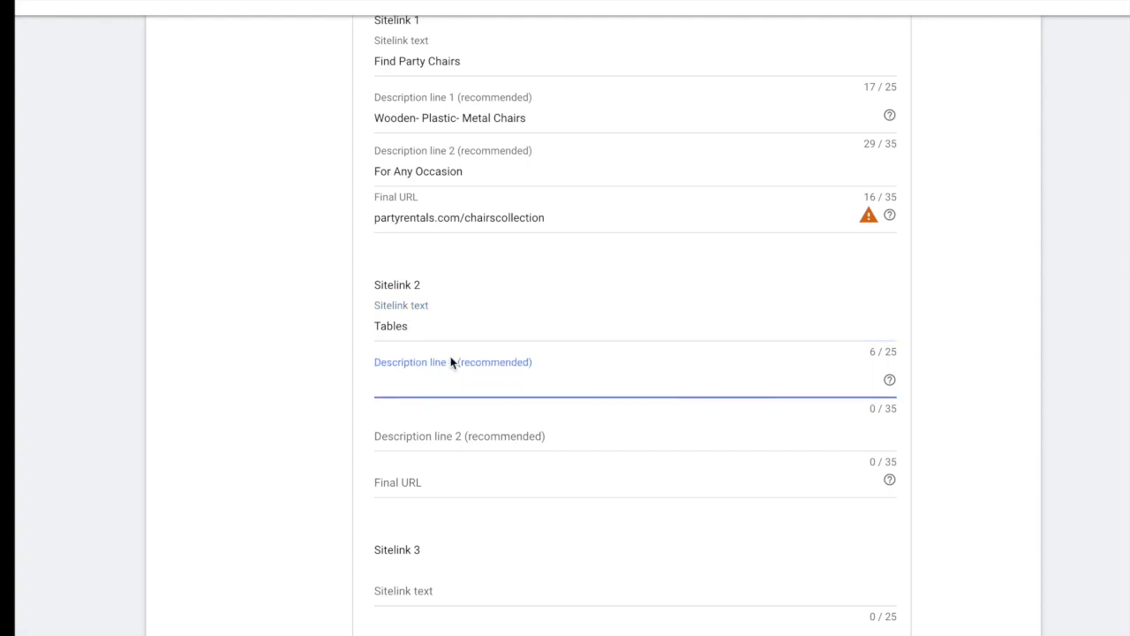
click(438, 327)
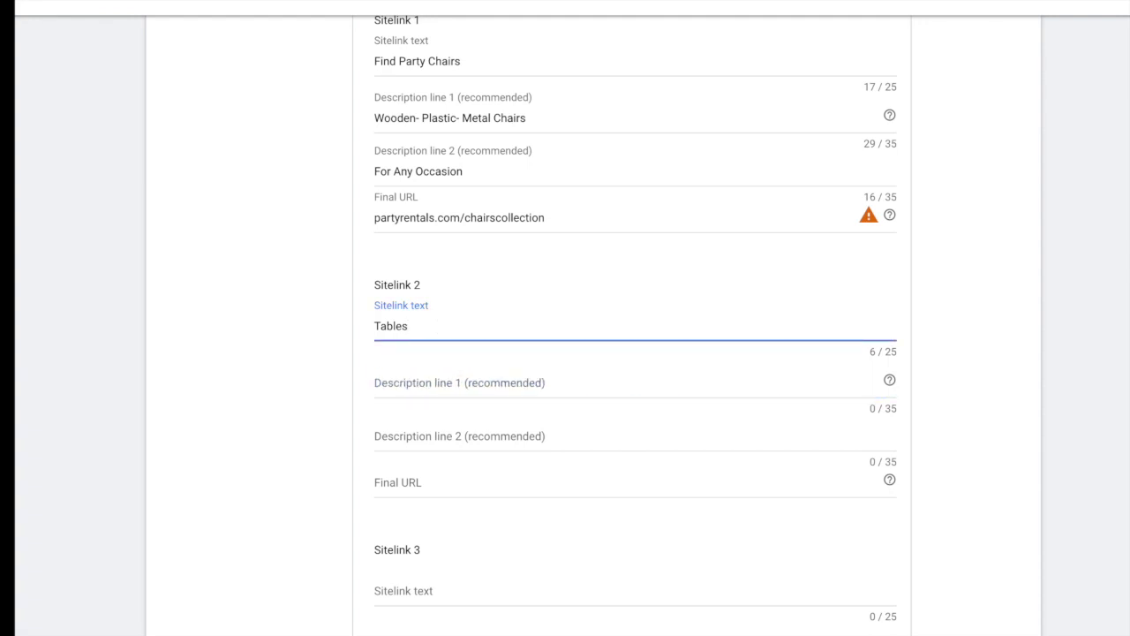
text(For Any Event)
drag(864, 352, 889, 353)
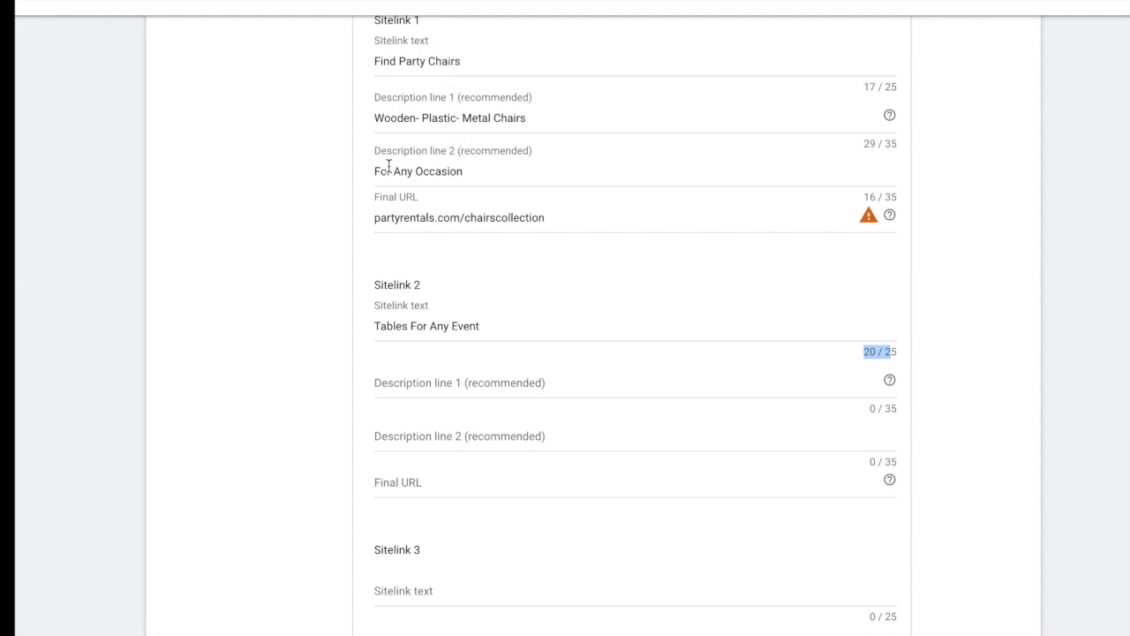
- Give sitelink 2 the description lines Rent Tables Cheap For Any Occasion and Wooden & Metal Tables, and the final URL partyrentals.com/tables
click(446, 387)
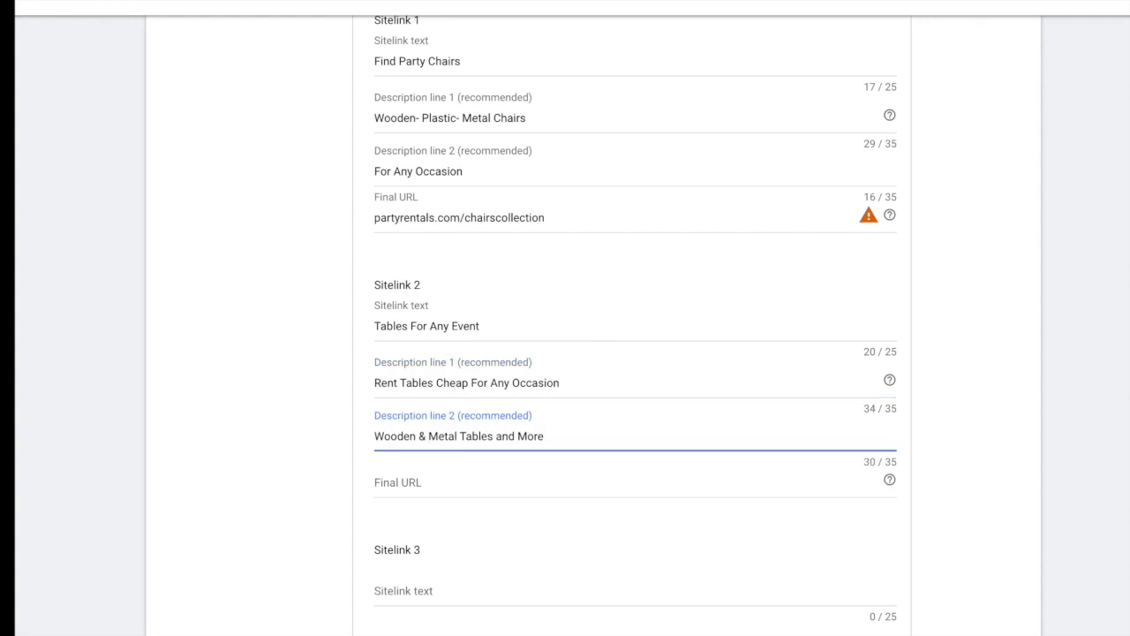
drag(496, 436, 598, 438)
key(BackSpace)
click(443, 482)
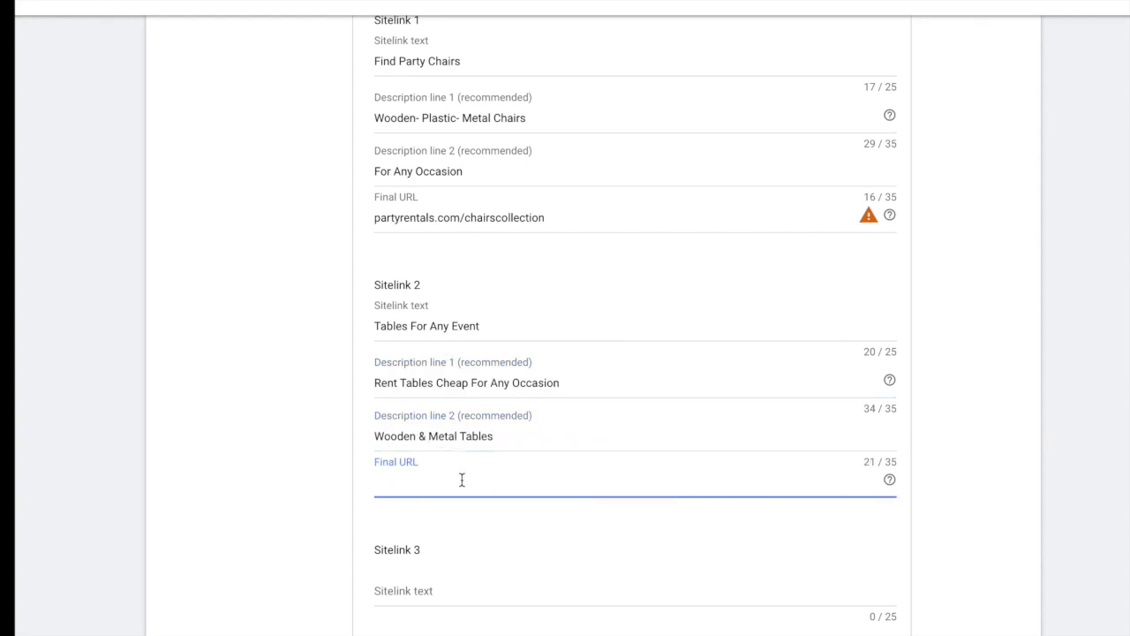
text(partyrentals.com/tables)
scroll(468, 474, down, 2)
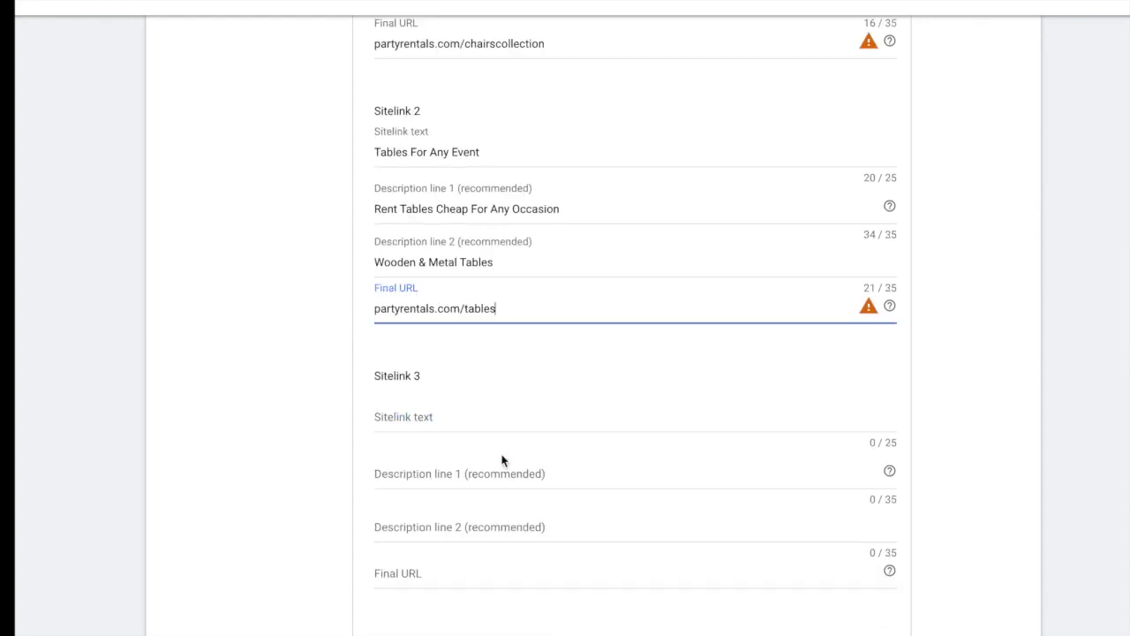
- Switch to the Google search results and examine the description lines under the Las Vegas Party Rentals ad's Chairs and Tables sitelinks
triple_click(500, 298)
click(521, 392)
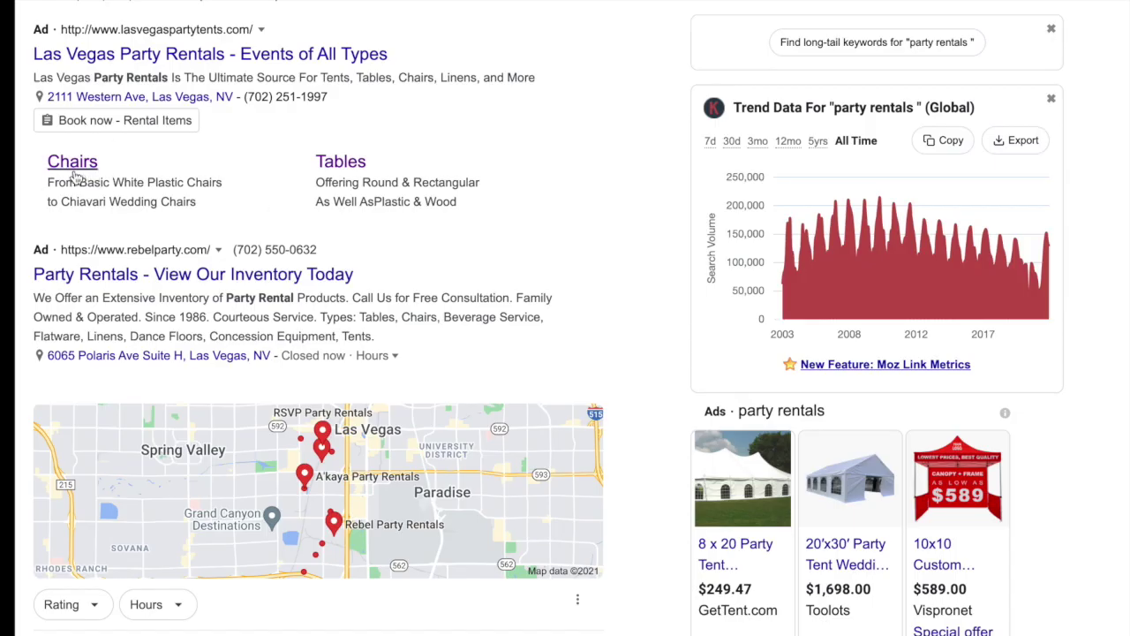
drag(65, 182, 152, 194)
click(170, 183)
drag(428, 201, 315, 188)
click(433, 205)
drag(375, 201, 399, 204)
click(401, 205)
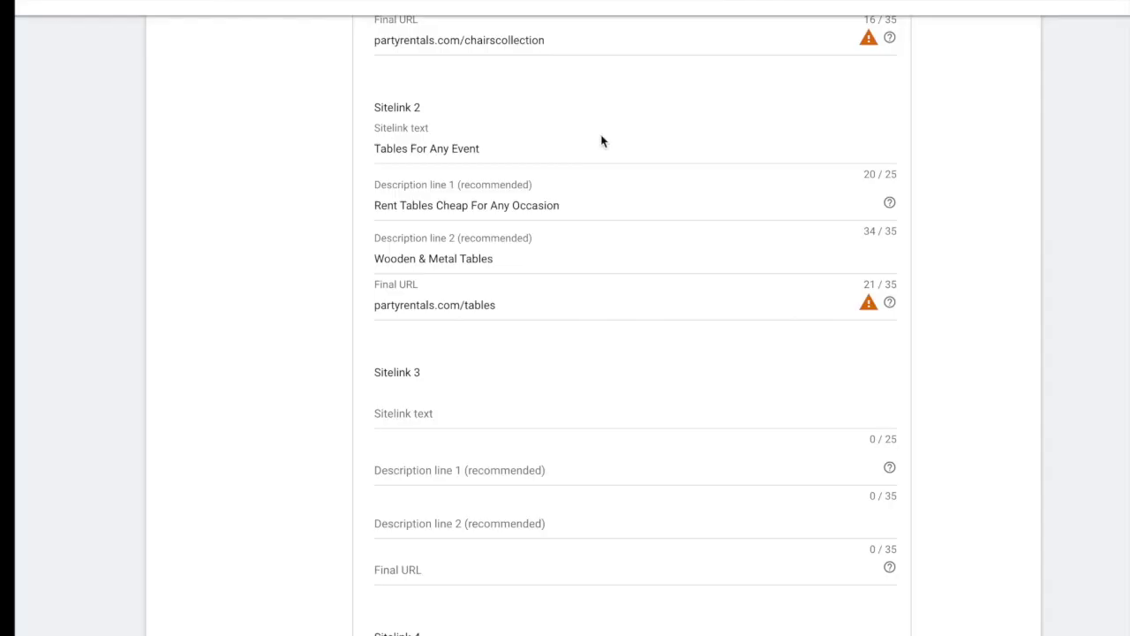
- Compare the blank sitelink 3 form with the complete Chairs and Tables sitelinks in the Las Vegas Party Rentals ad
scroll(563, 297, down, 1)
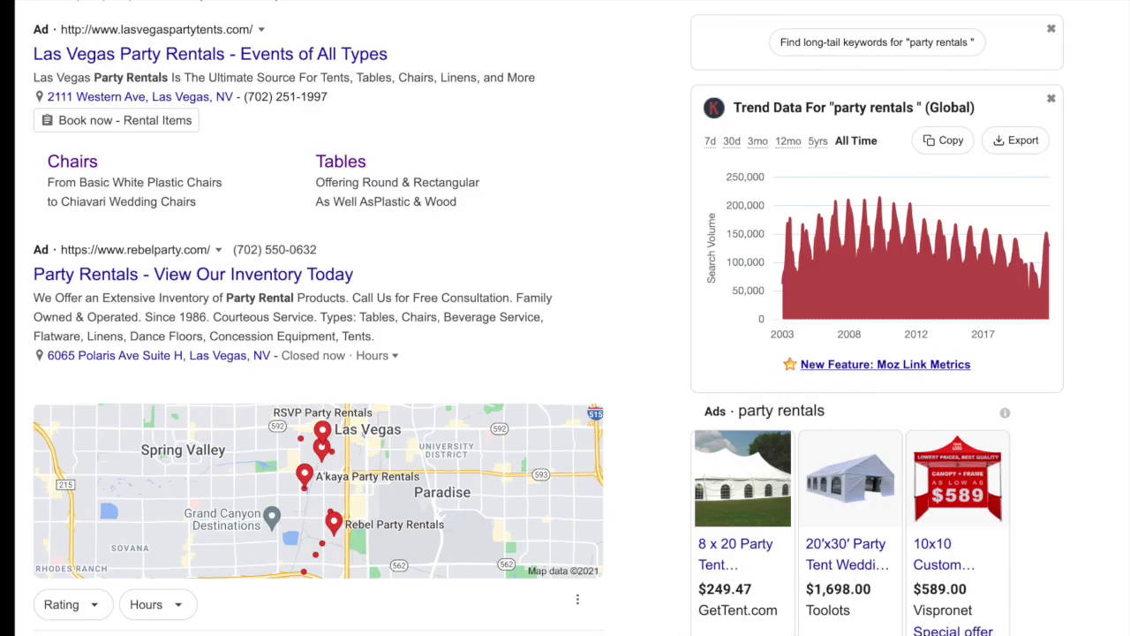
drag(35, 147, 189, 180)
click(222, 183)
drag(307, 150, 469, 206)
click(469, 207)
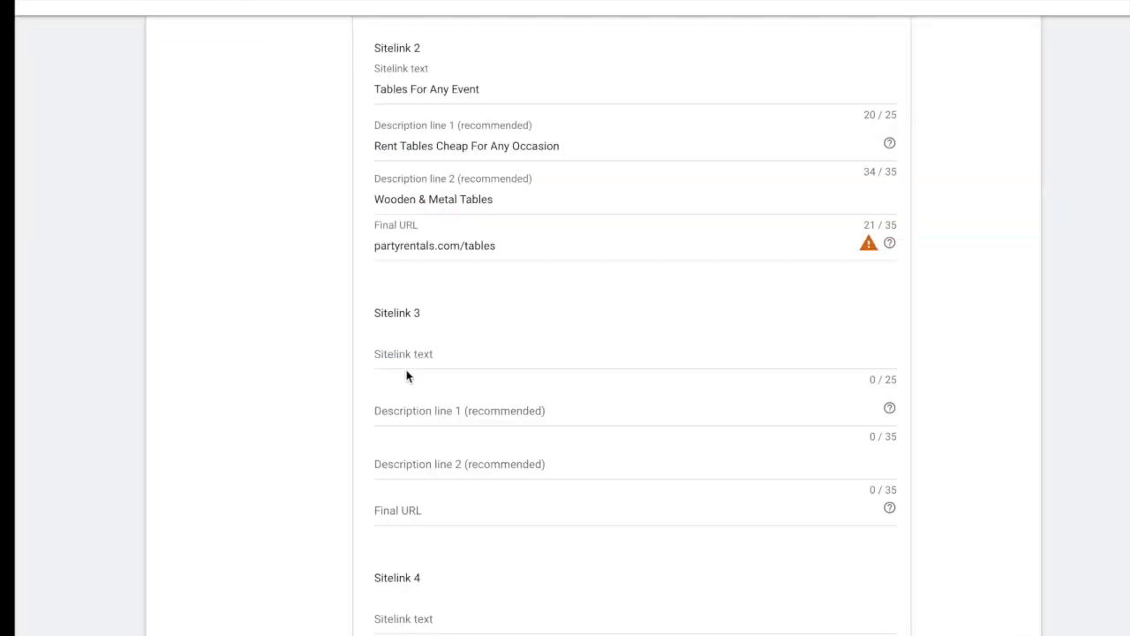
click(414, 353)
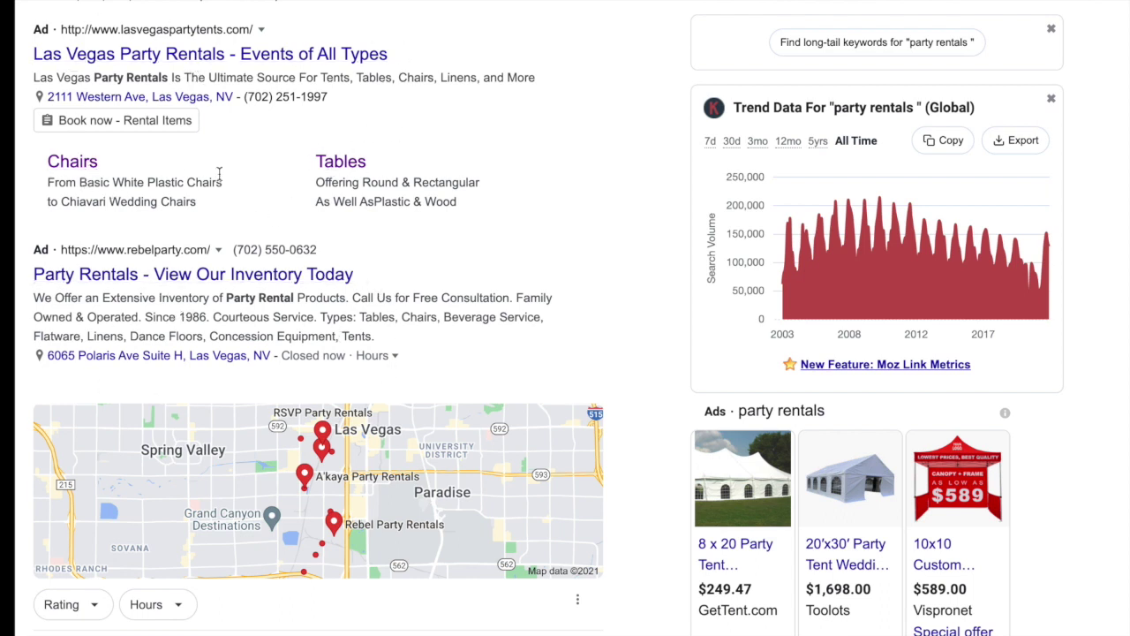
drag(457, 201, 315, 127)
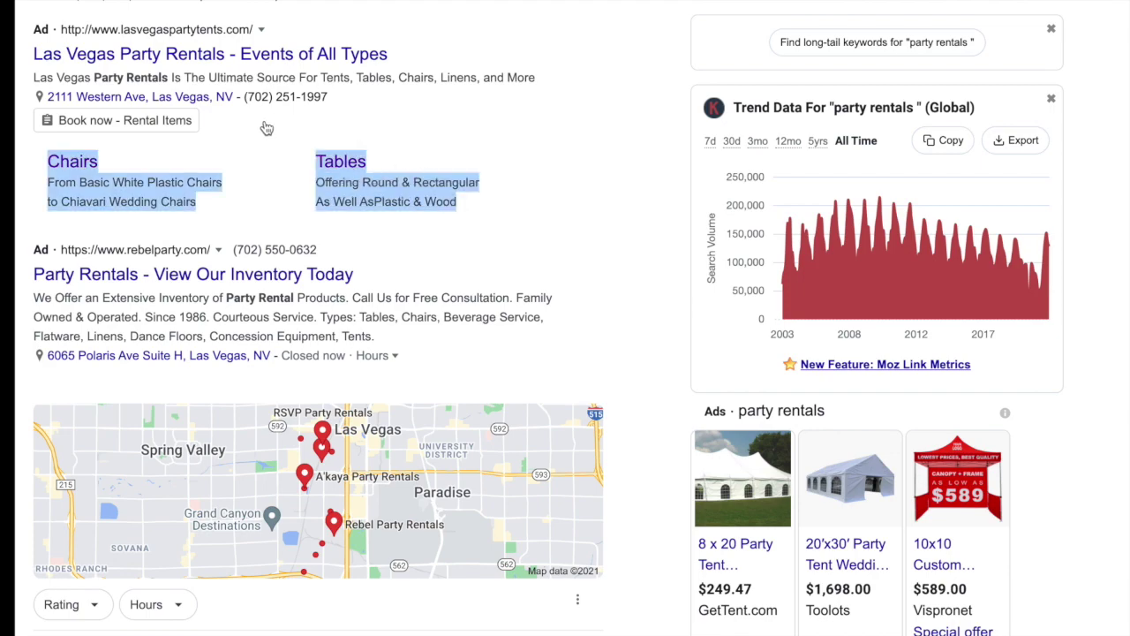
click(274, 127)
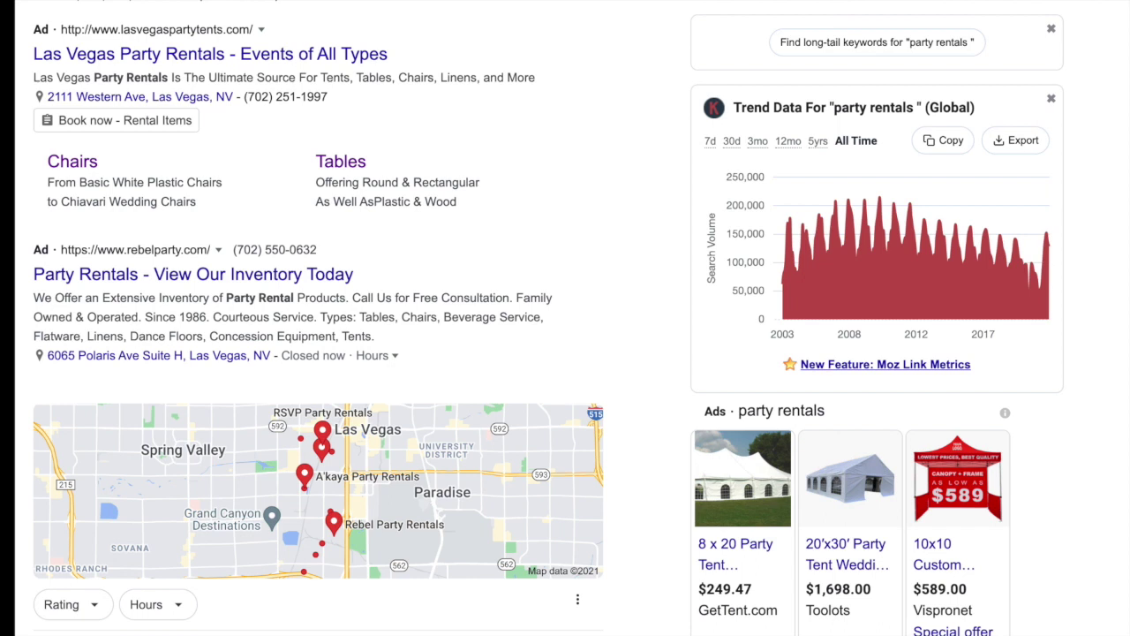
- Give sitelink 3 the text Rent For Any Events! and the description lines Rent Table & Chair Sets For and Any Event! Weddings, Baptism, & More
click(487, 353)
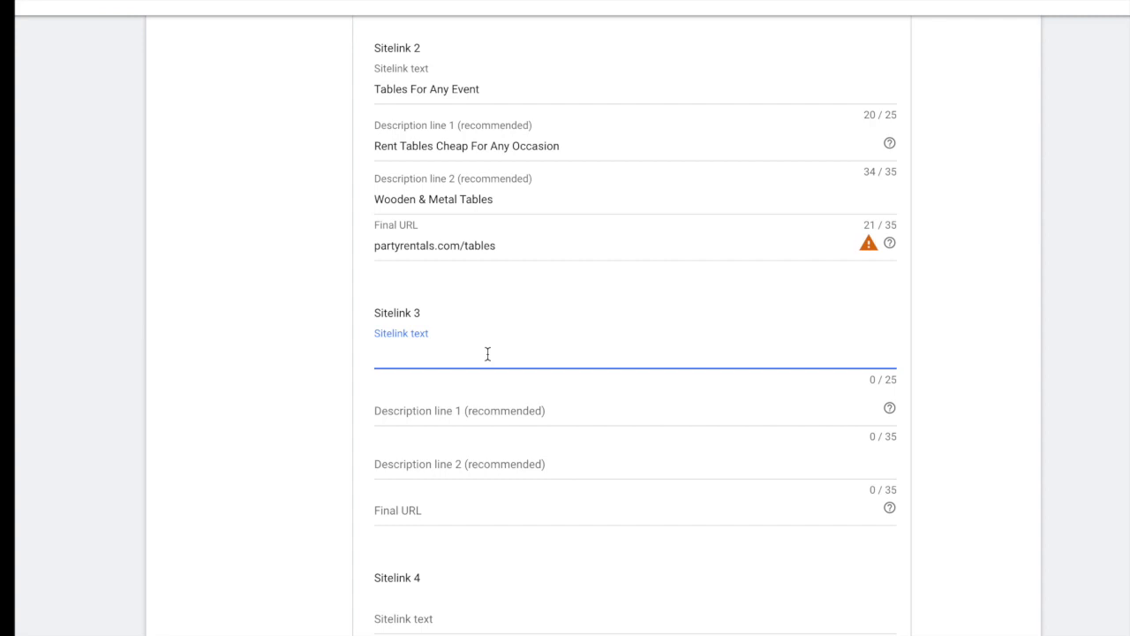
text(Rent Table & Chair Sets For)
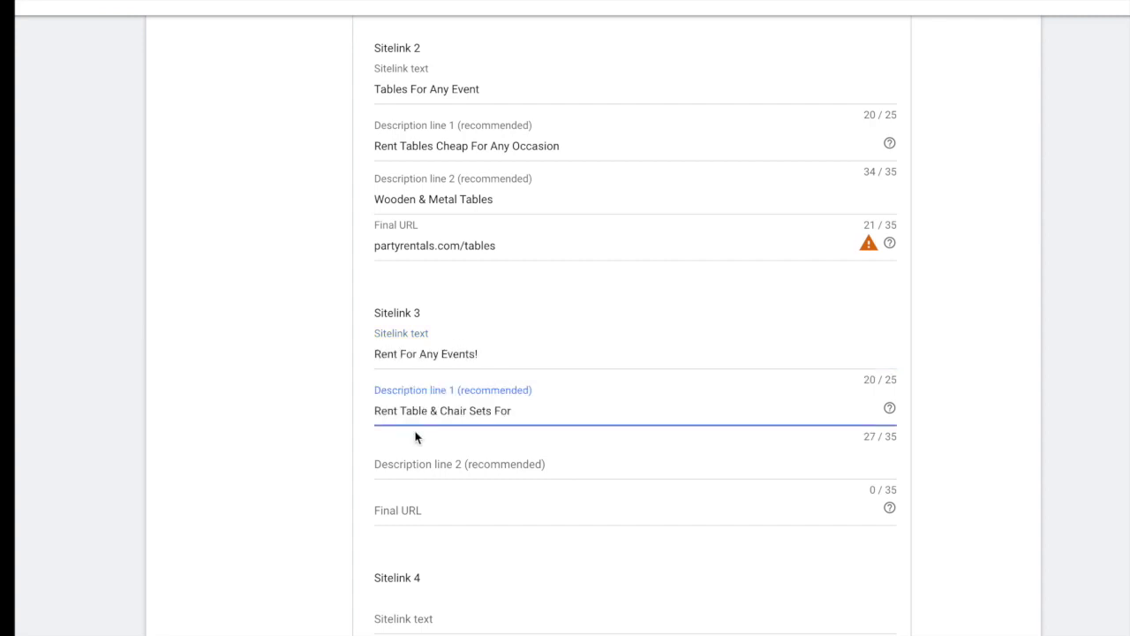
key(Tab)
text(Any Eve)
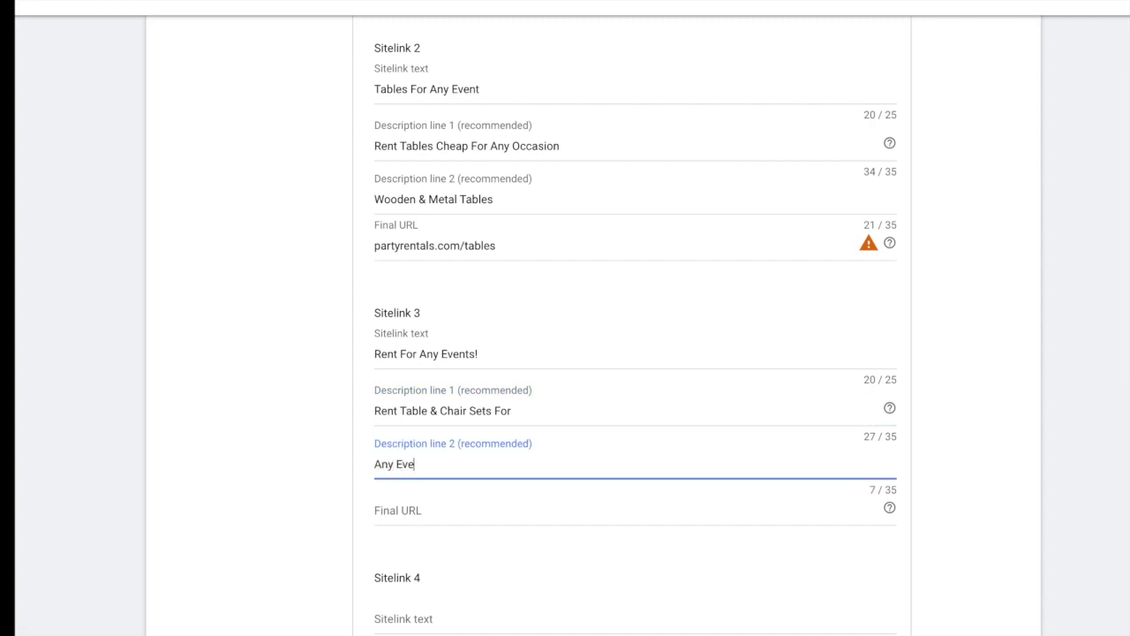
text(nt! Weddings, Bapitsim)
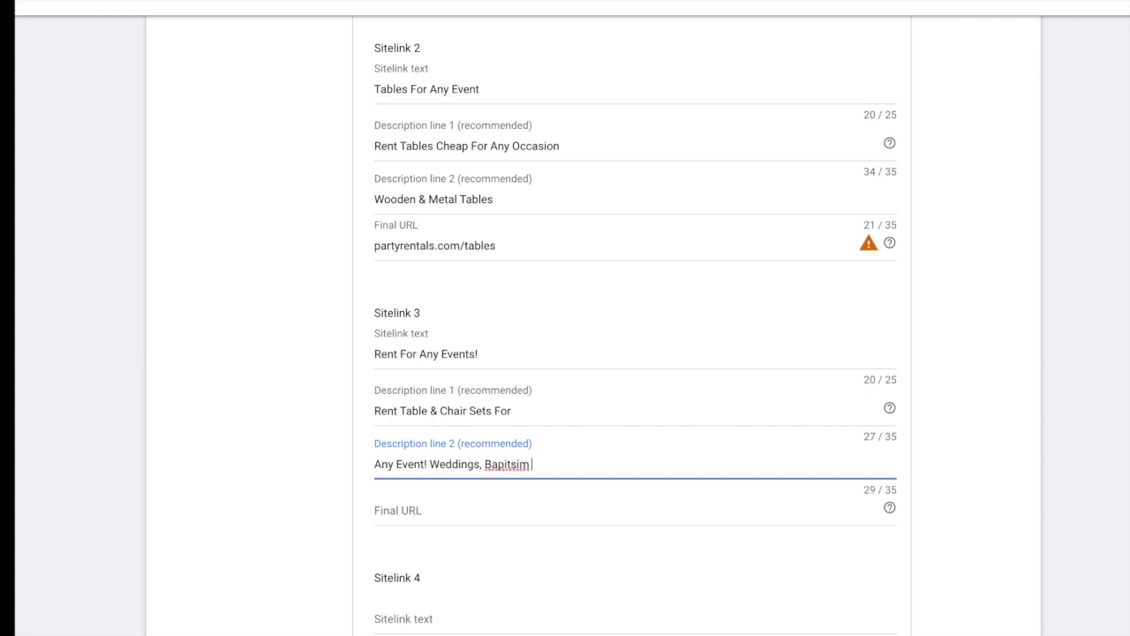
right_click(512, 466)
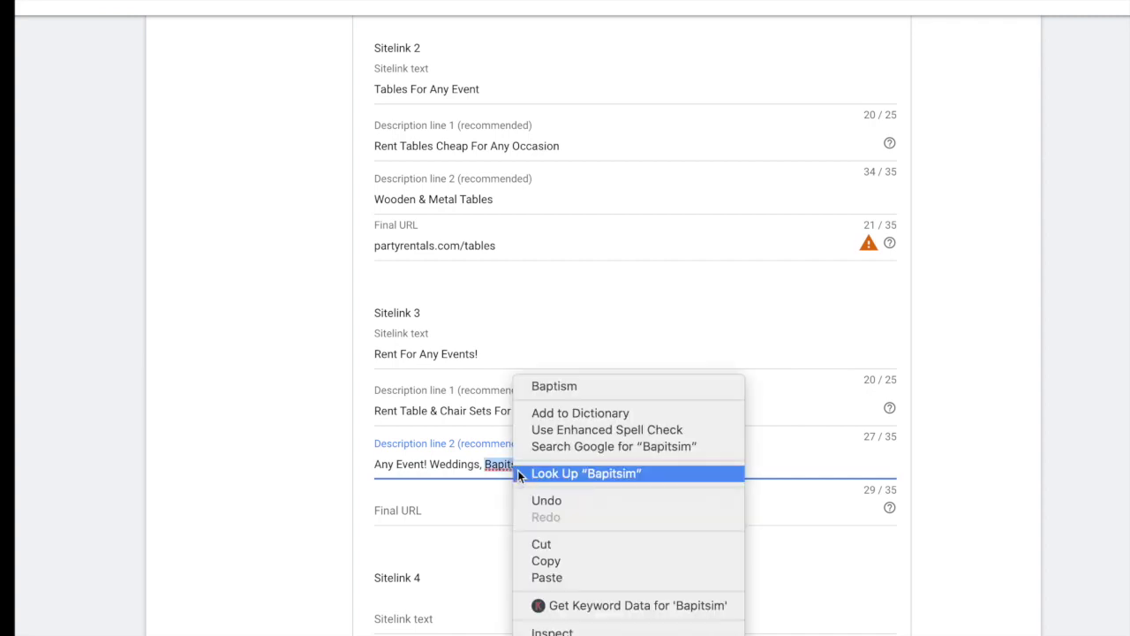
click(560, 387)
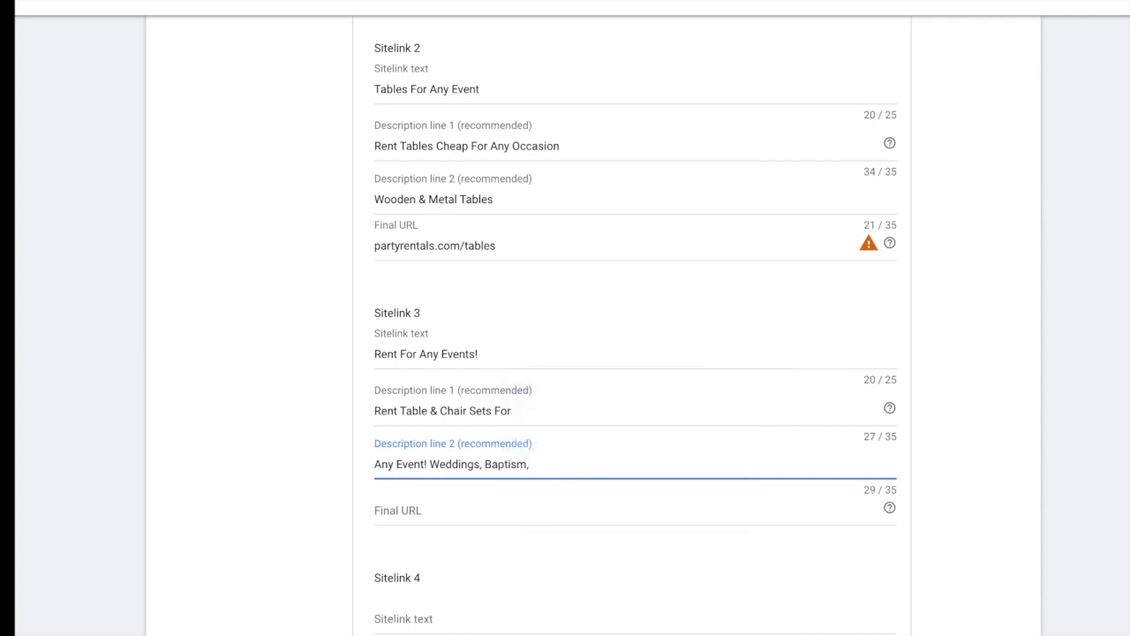
text(& More)
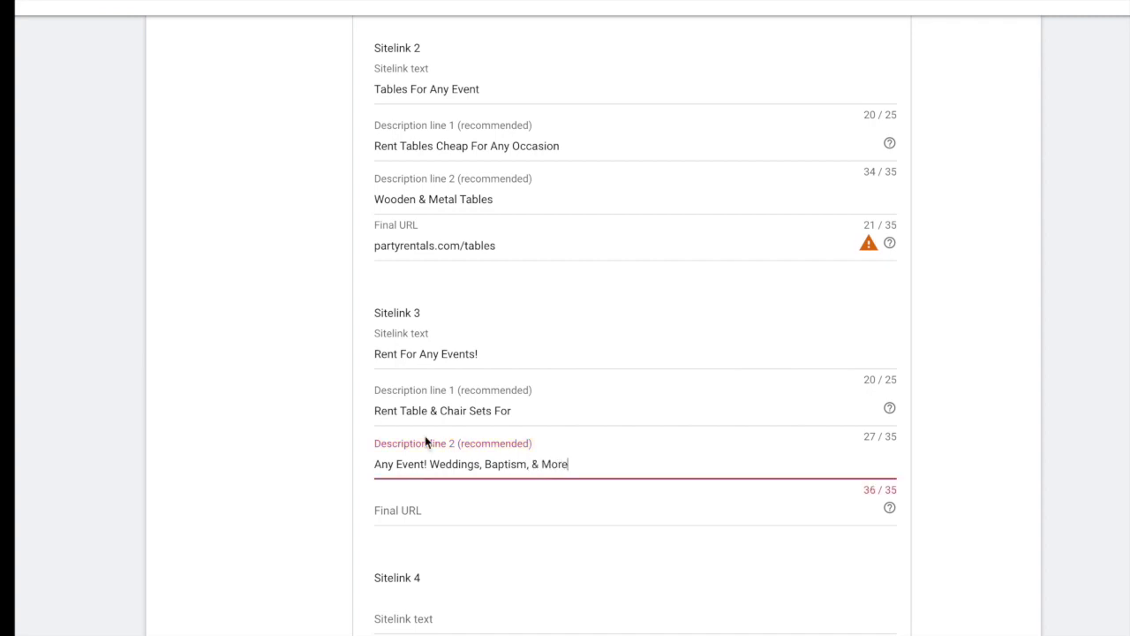
- Reword sitelink 3's description lines as Rent Table & Chair Sets For Any and Event! Weddings, Baptism, & More
click(429, 466)
key(BackSpace)
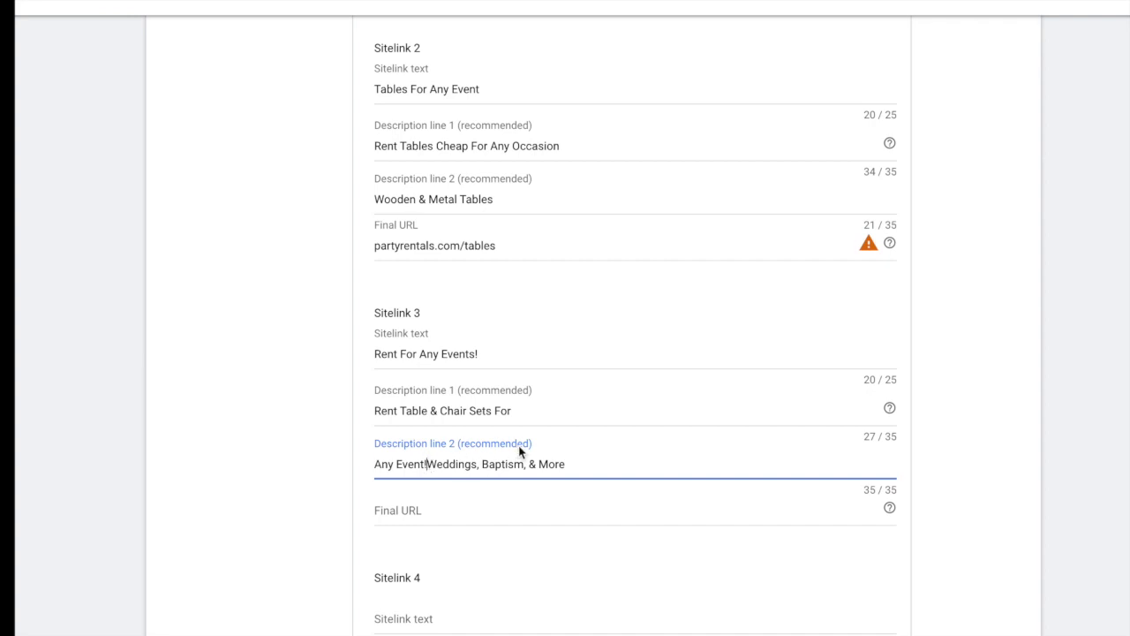
scroll(520, 448, down, 1)
drag(412, 462, 374, 451)
key(BackSpace)
click(538, 399)
text(Any)
- Enter Birthday Party Rentals as the sitelink text of sitelink 4
click(452, 494)
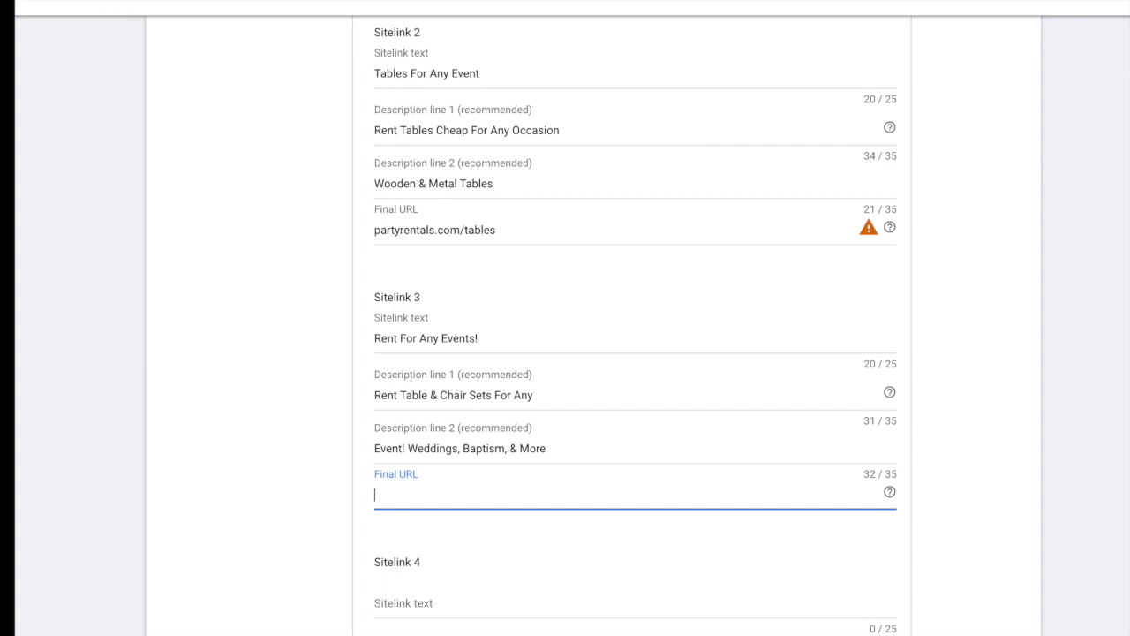
scroll(473, 297, down, 1)
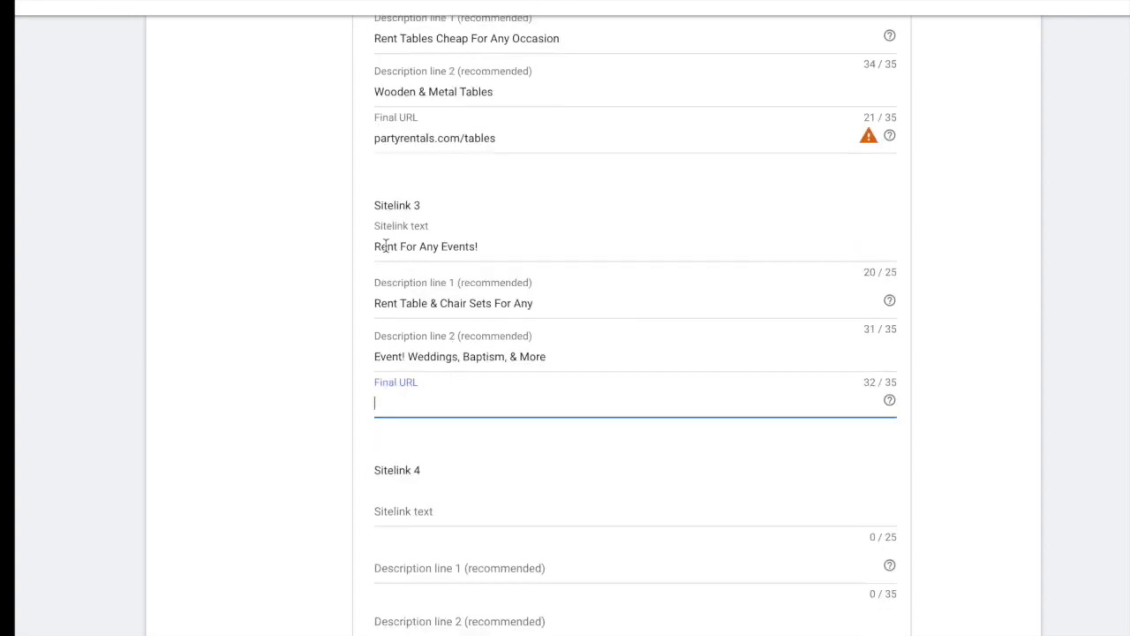
scroll(416, 292, down, 1)
scroll(416, 294, down, 1)
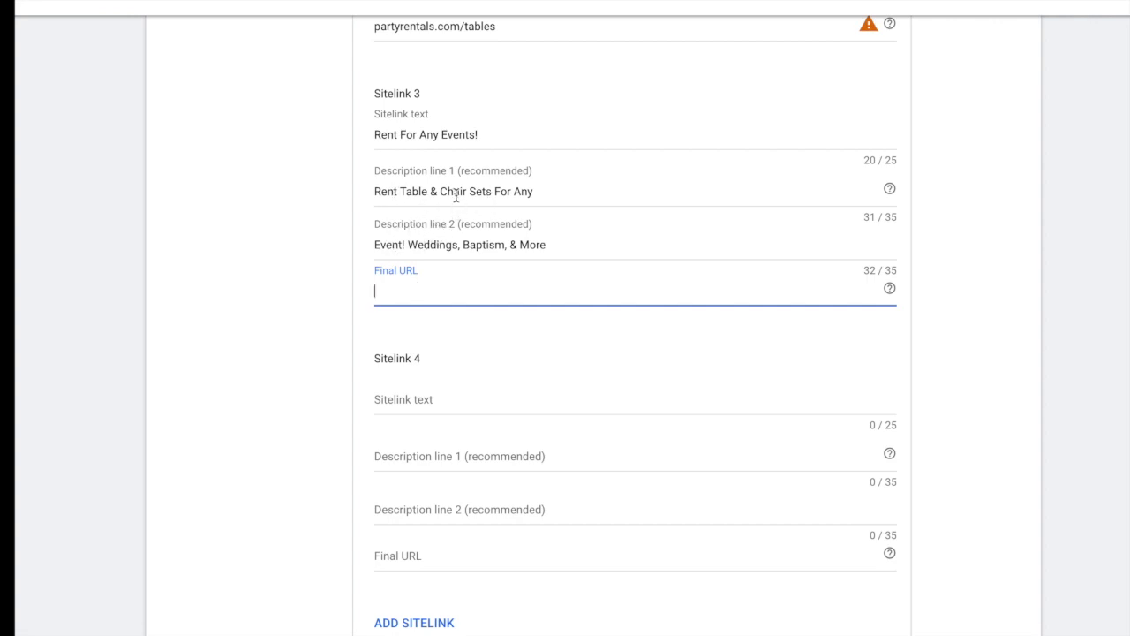
click(424, 403)
text(Birthd)
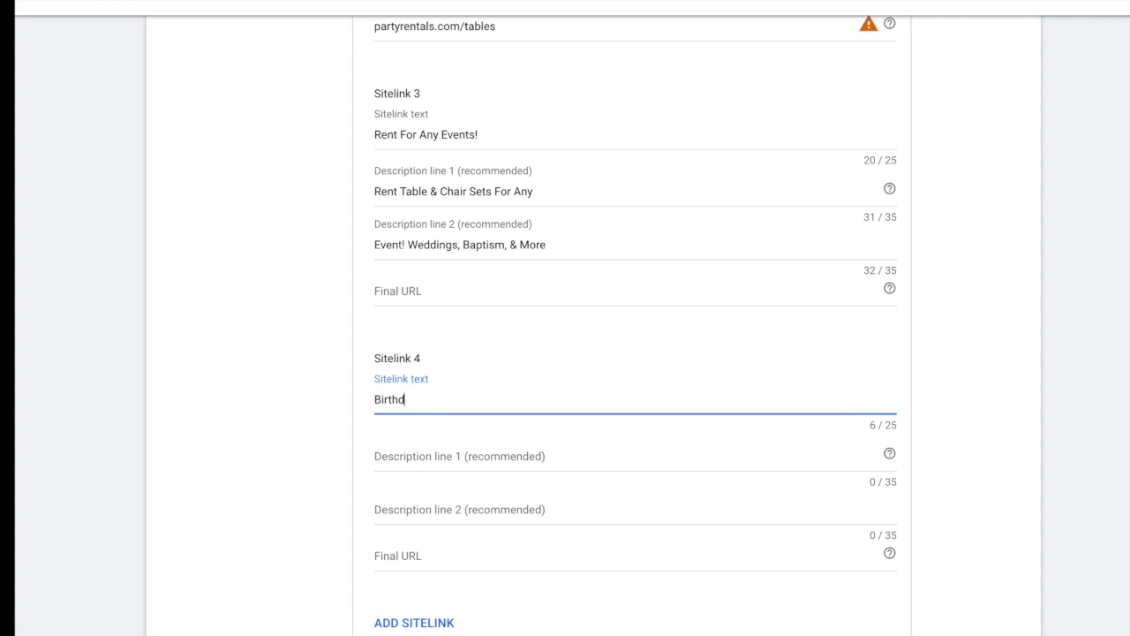
text(ay Party Rentals)
click(421, 454)
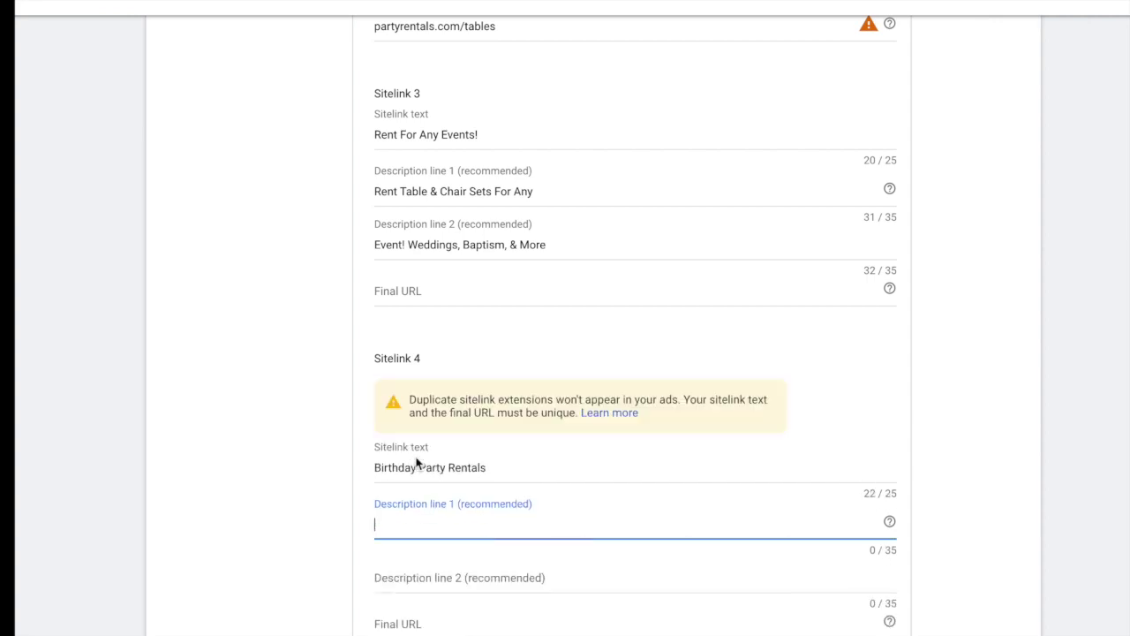
- Enter partyrentals.com/Anyevent as the final URL of sitelink 3
scroll(442, 354, down, 1)
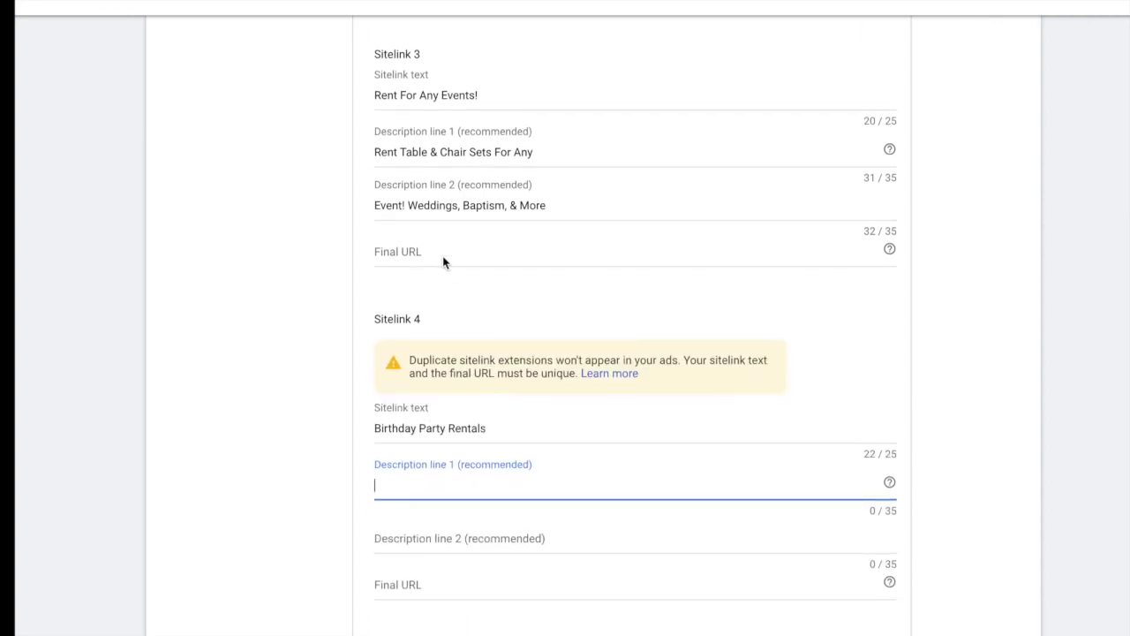
click(433, 251)
scroll(484, 328, down, 1)
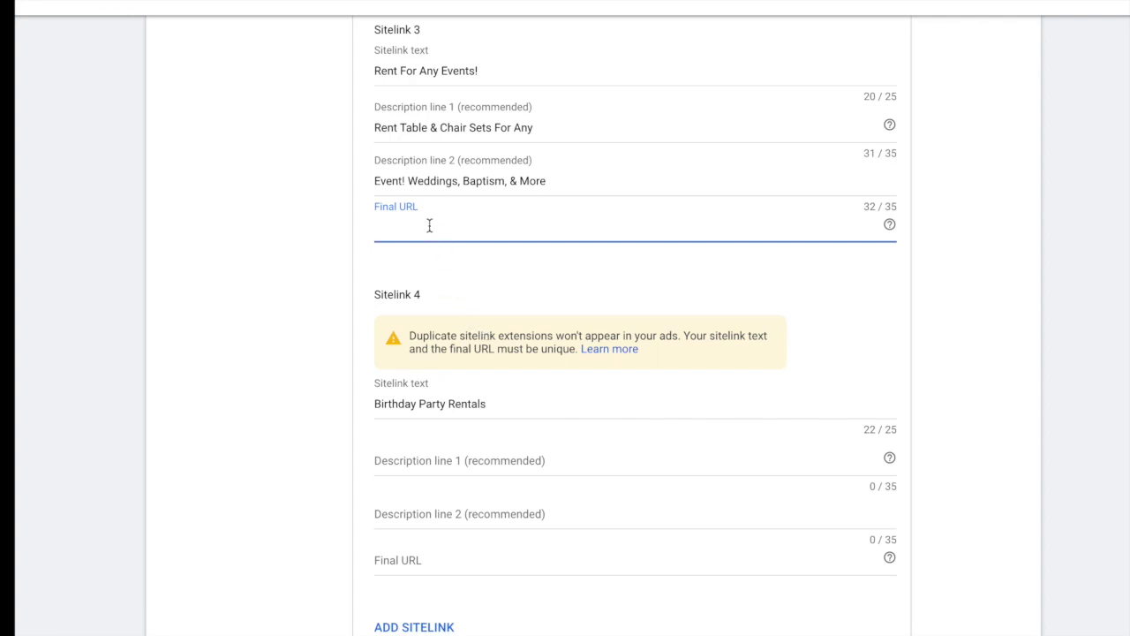
text(partyrentals.com/Anyevent)
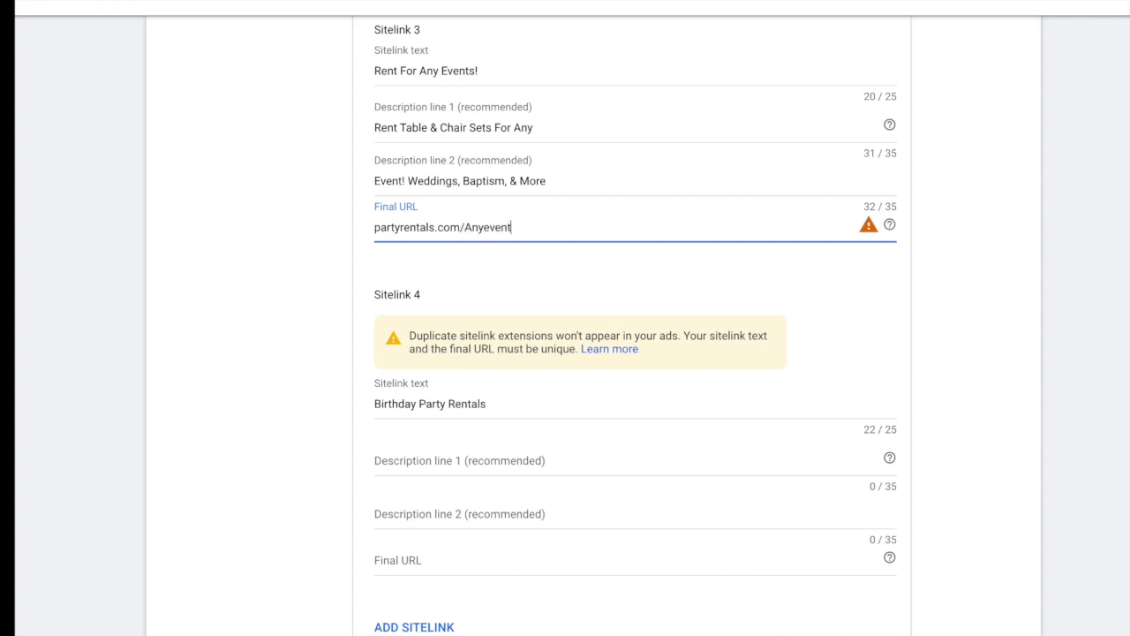
- Set description line 1 of sitelink 4 to Rent tables and chairs for birthday
click(496, 355)
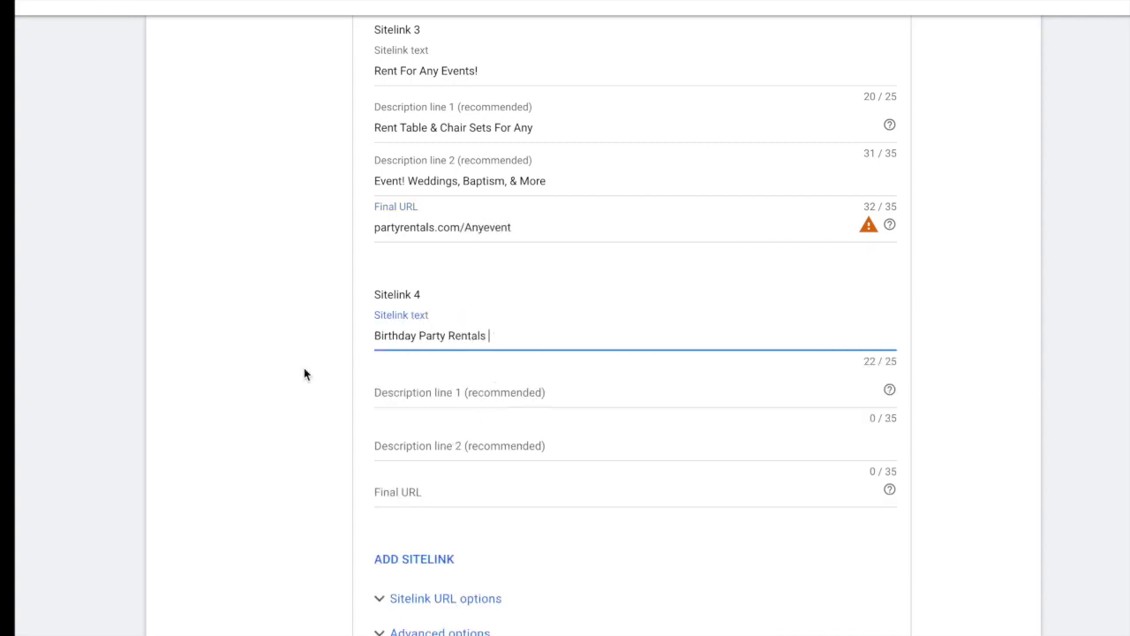
click(460, 398)
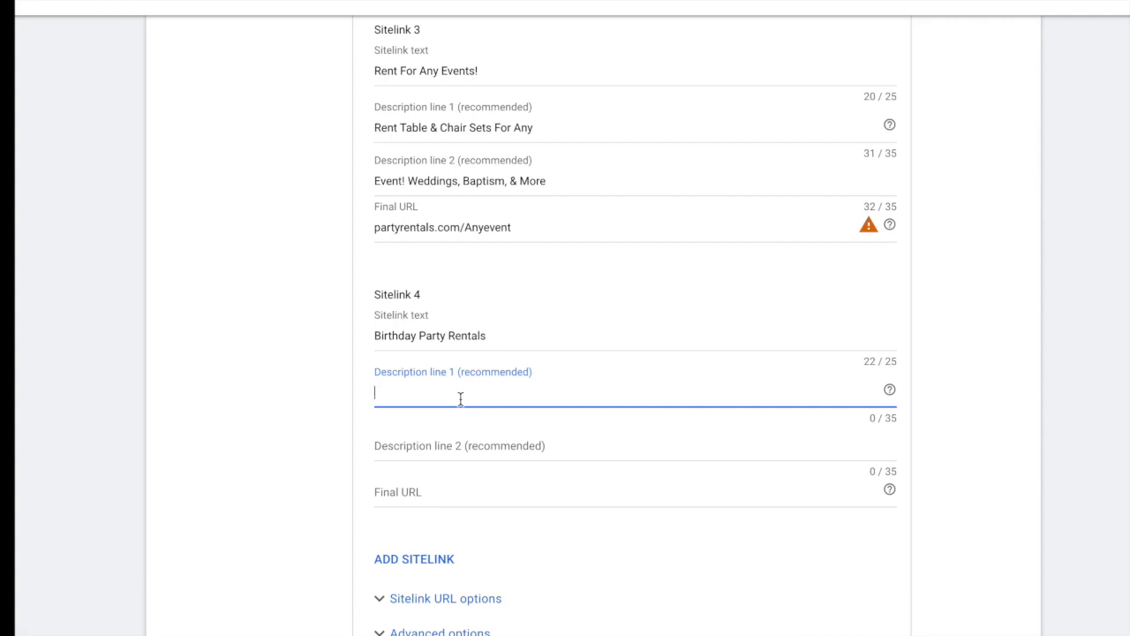
text(Rent tables and chairs for birthdays)
key(BackSpace)
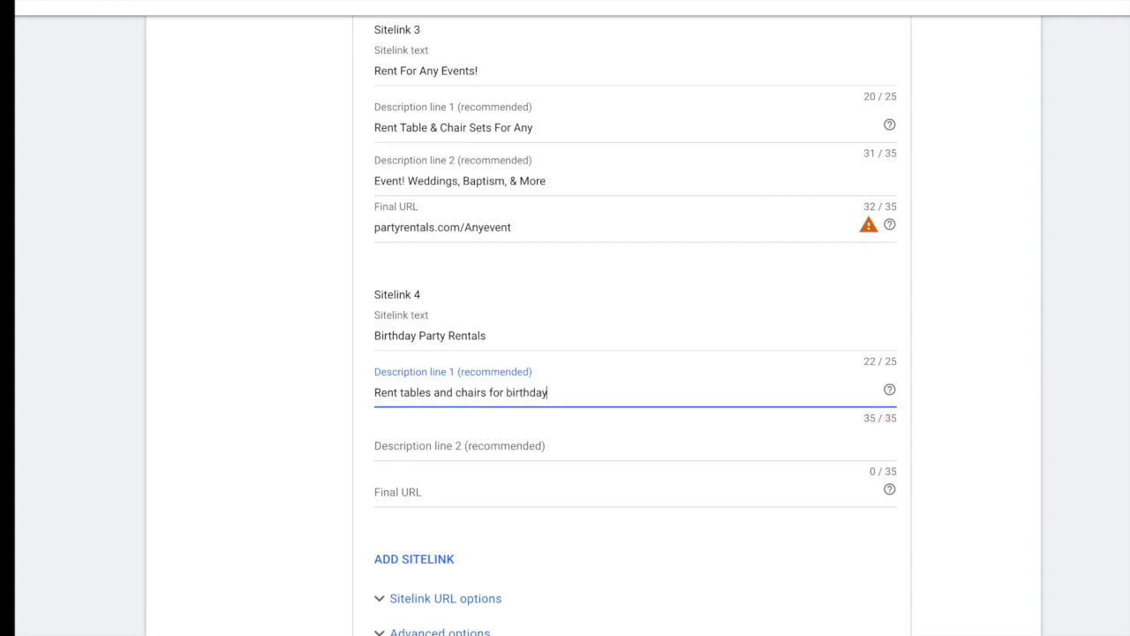
- Set description line 2 of sitelink 4 to Parties today! Discount here
click(431, 445)
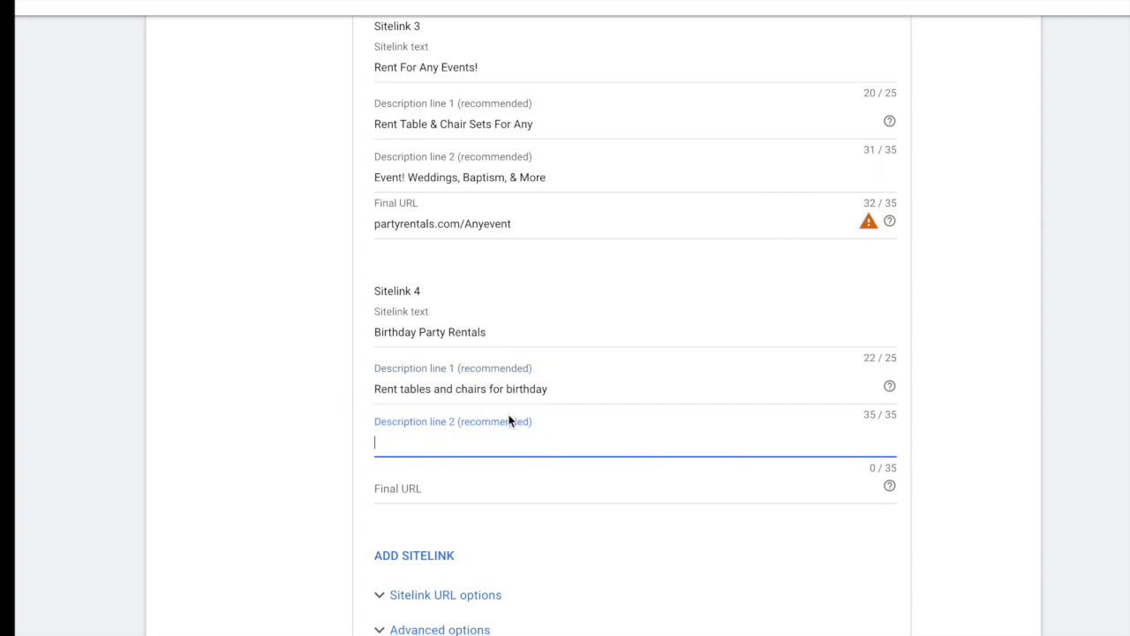
triple_click(411, 391)
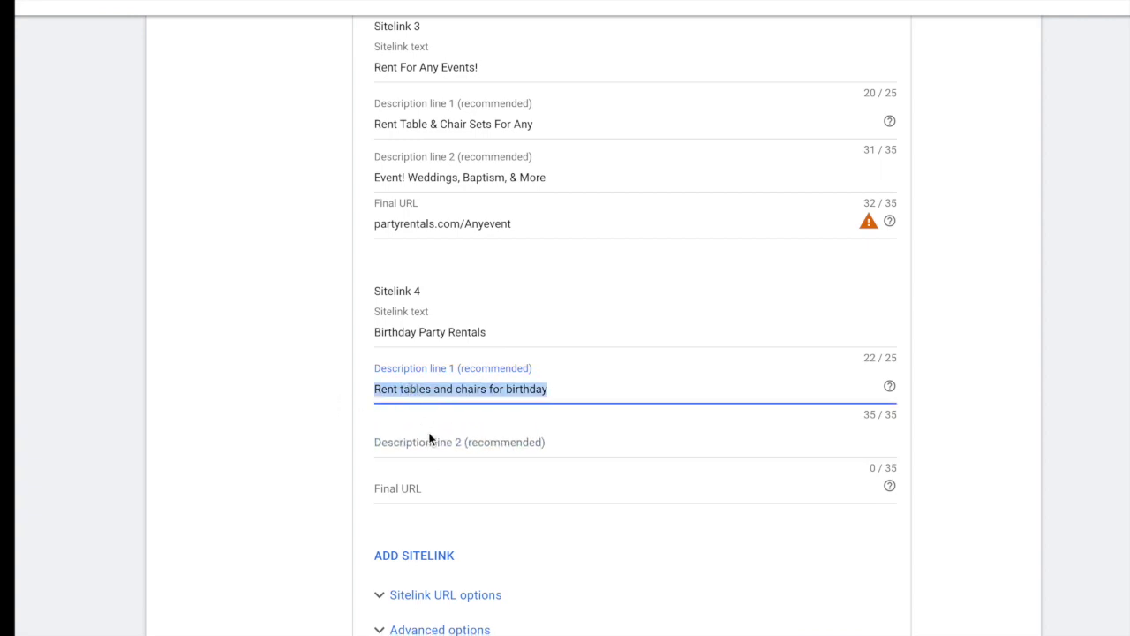
click(422, 445)
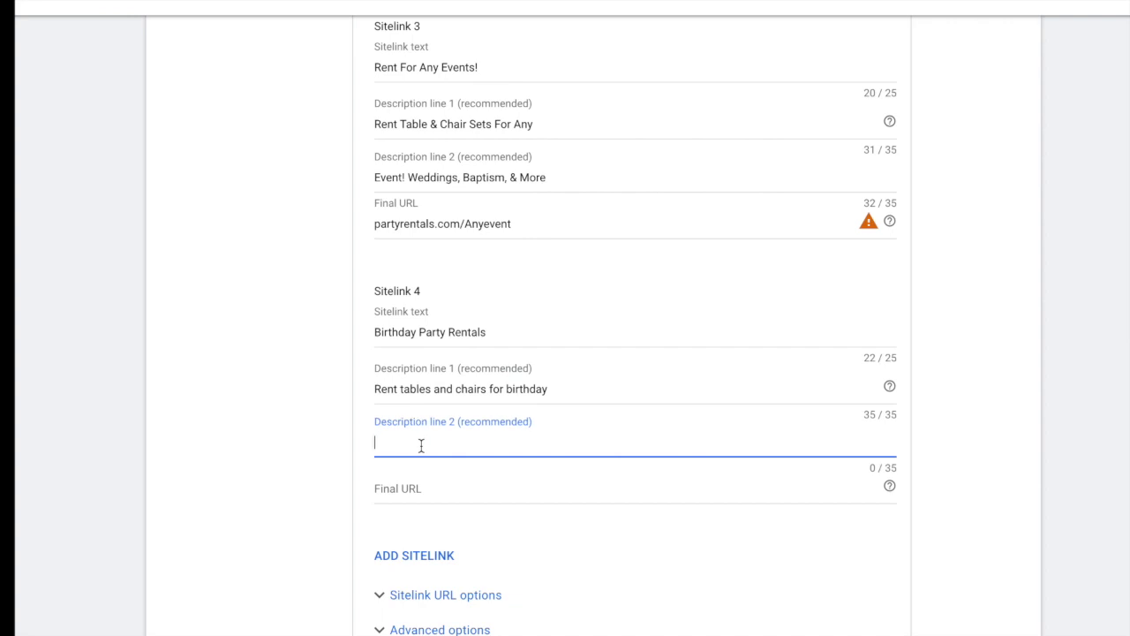
text(Parties today on sale! Discount here)
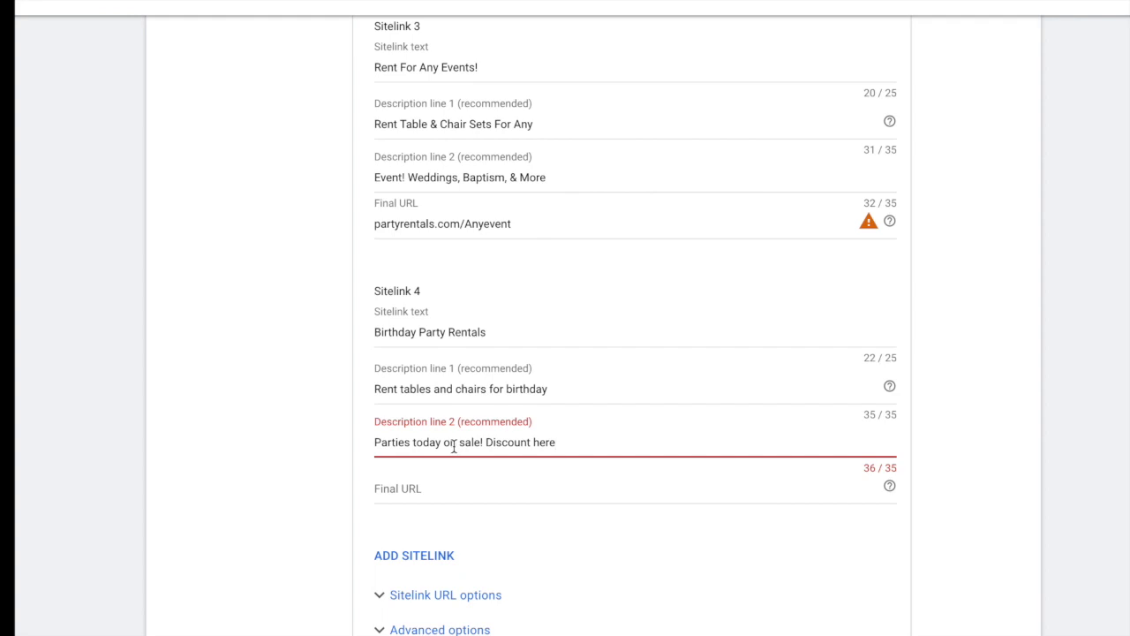
drag(444, 443, 517, 445)
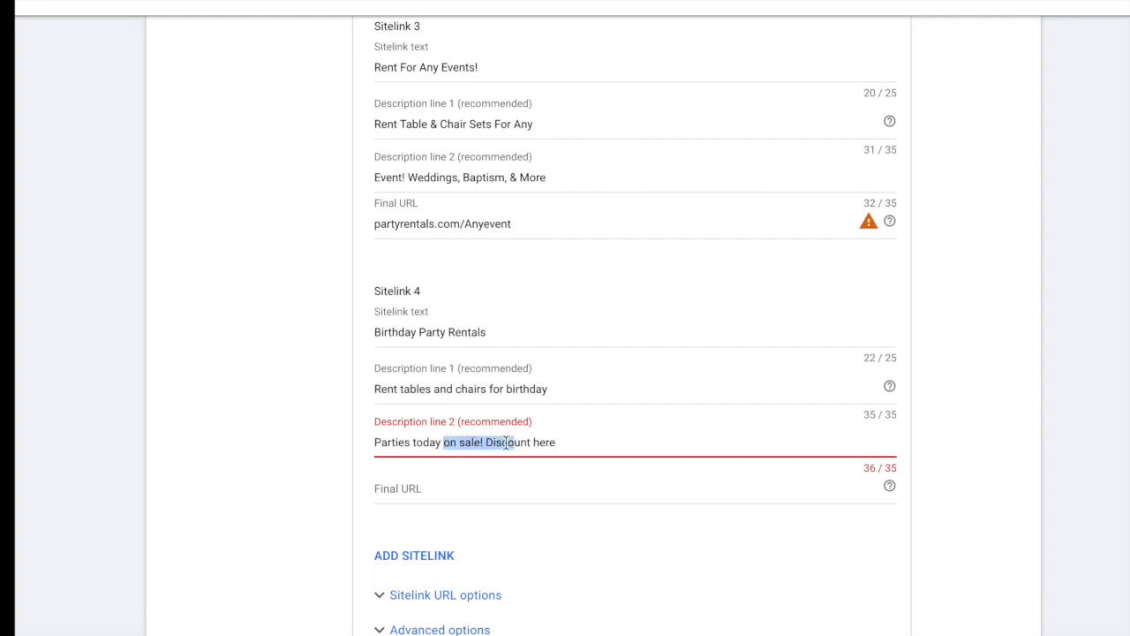
key(BackSpace)
text(! Disco)
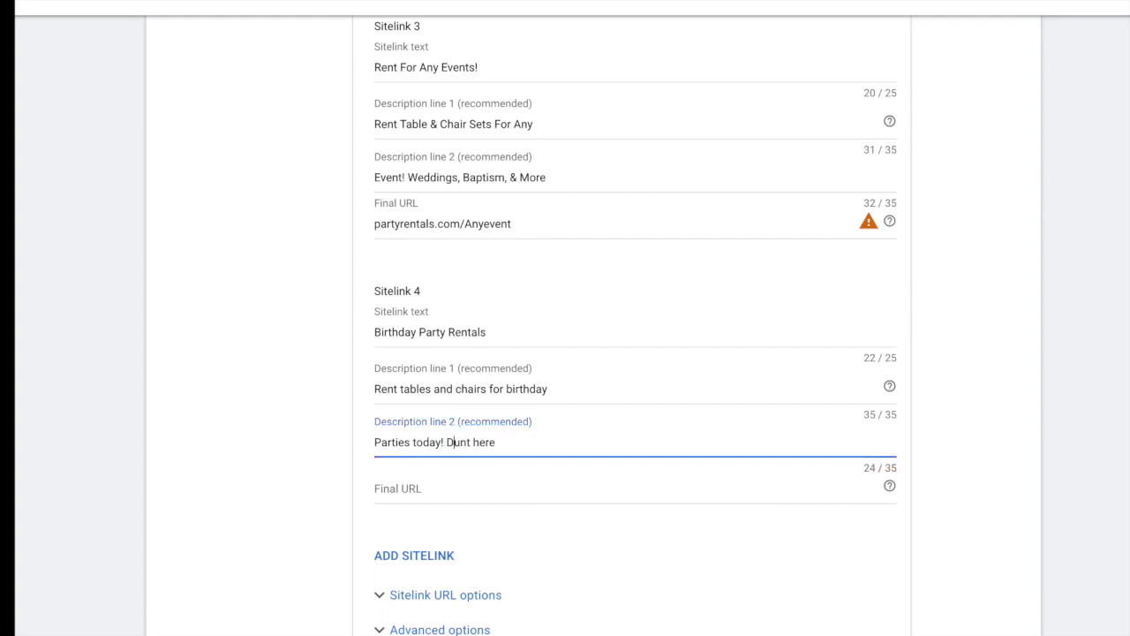
key(BackSpace)
- Enter partyrentals.com/birthdayparty as the final URL of sitelink 4 and save the sitelink extensions
click(422, 486)
text(partyrentals.com/)
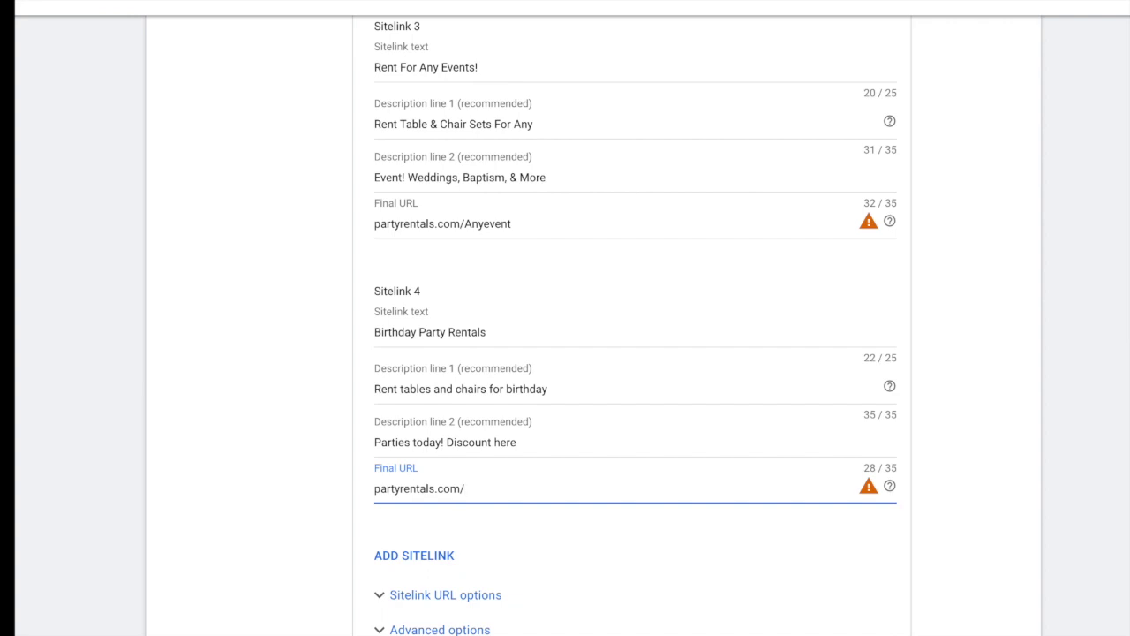
text(birthdayparty)
scroll(396, 421, down, 4)
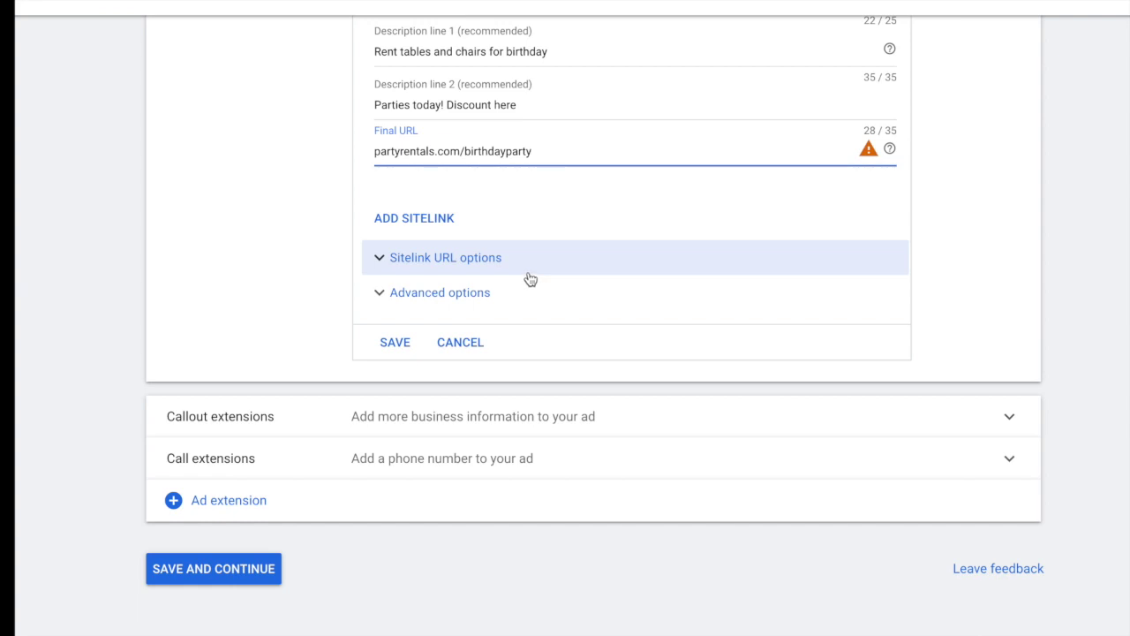
click(408, 343)
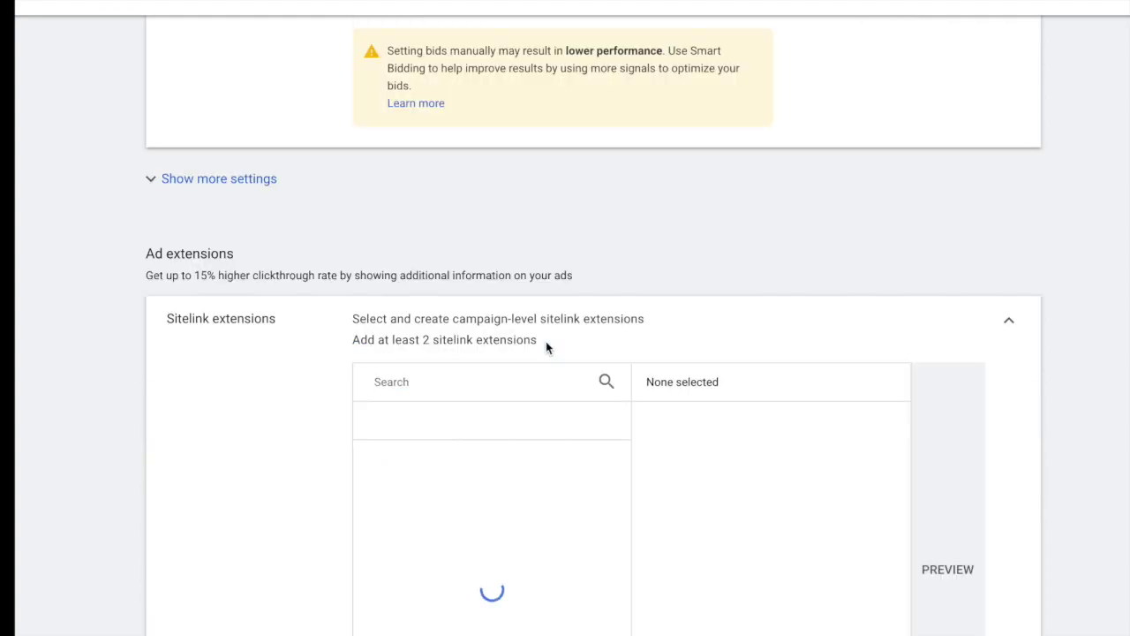
- Preview how the selected sitelinks appear in the mobile, desktop and YouTube mobile ads, then close the preview
scroll(506, 258, down, 10)
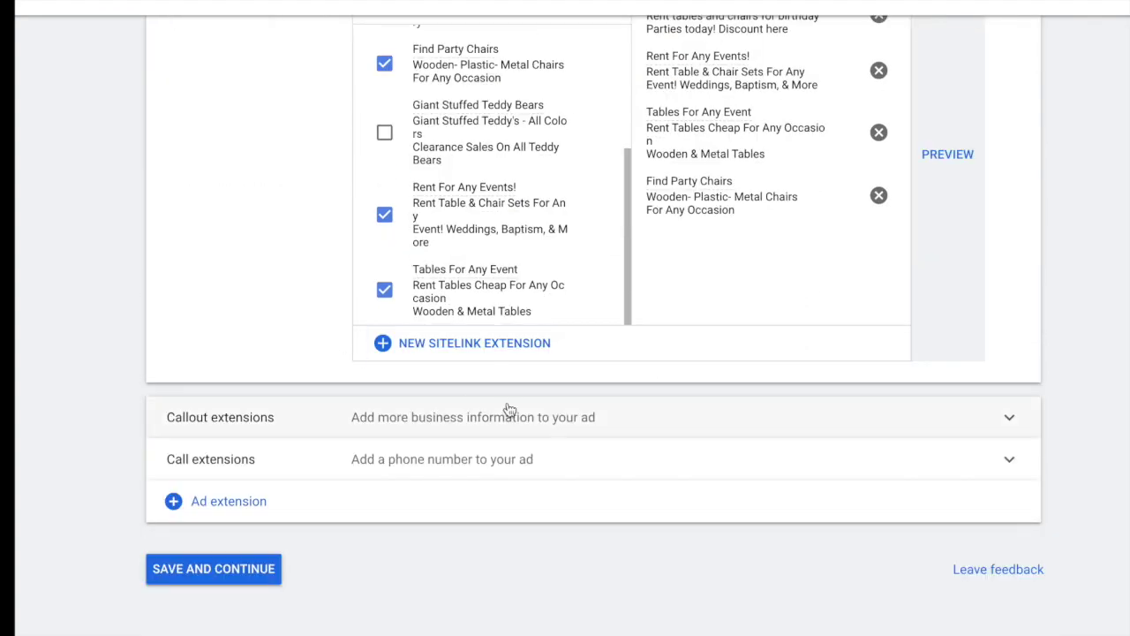
click(940, 162)
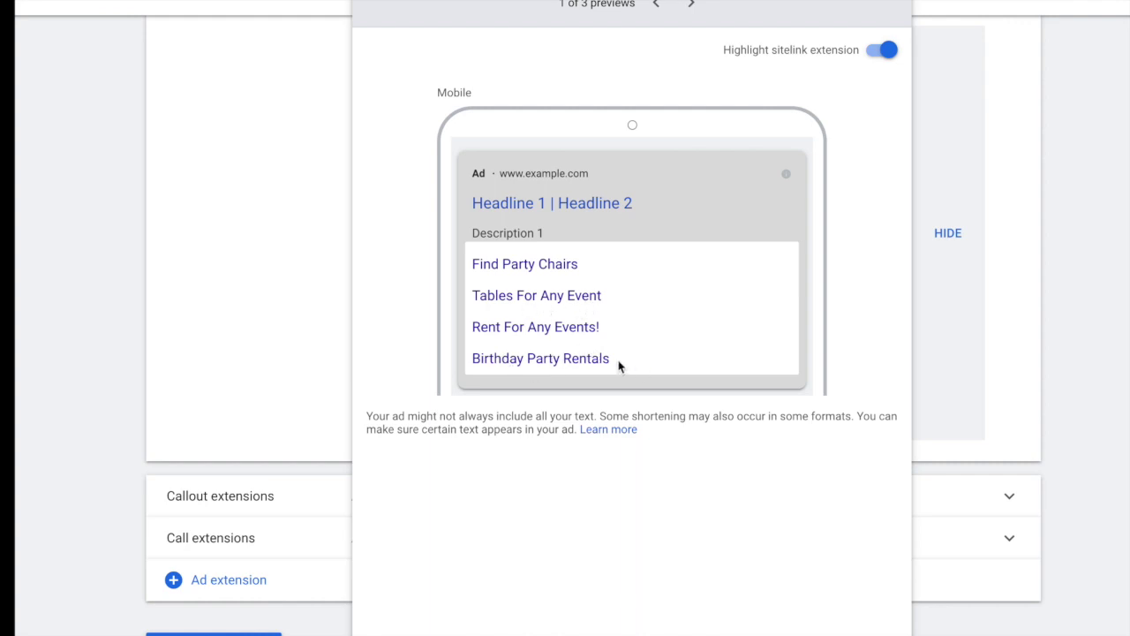
click(692, 7)
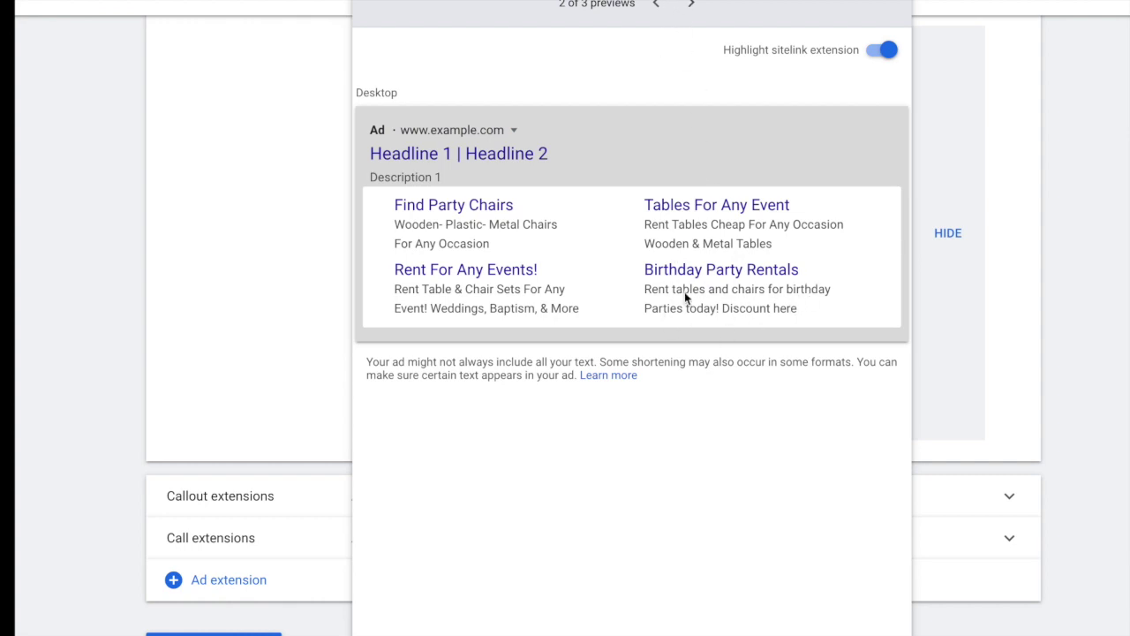
click(691, 4)
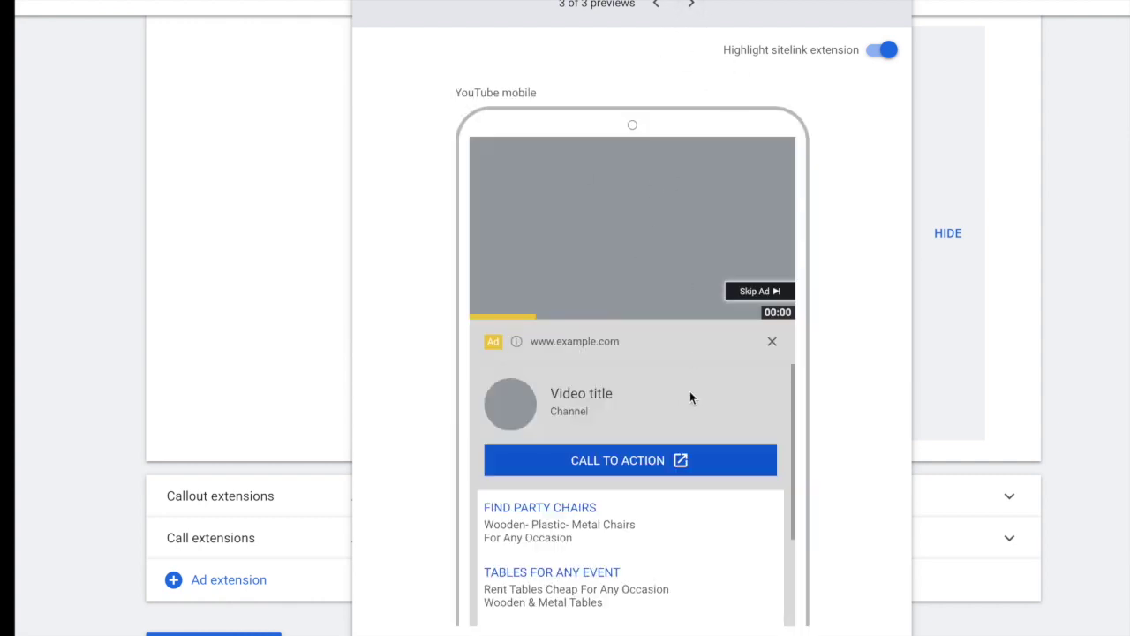
scroll(685, 430, down, 1)
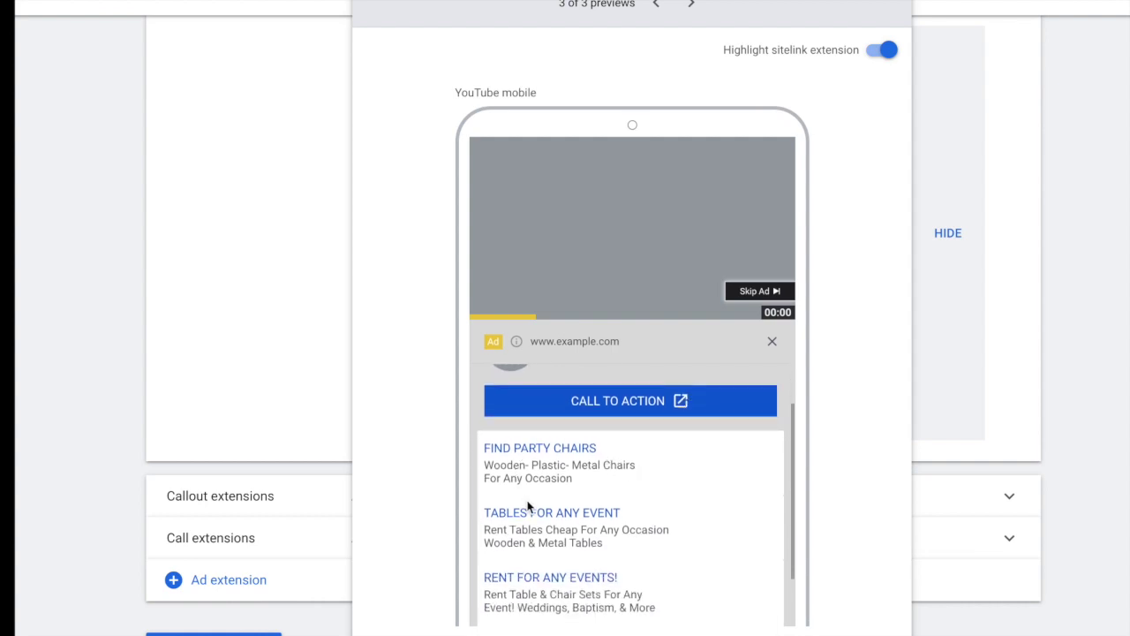
scroll(621, 417, down, 1)
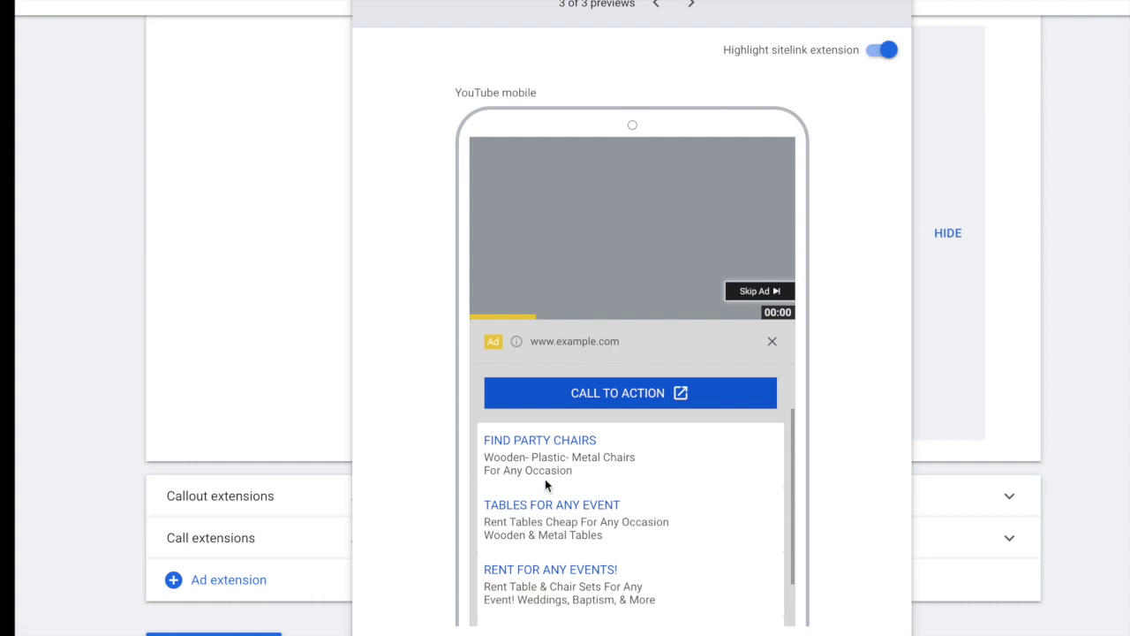
drag(574, 474, 486, 440)
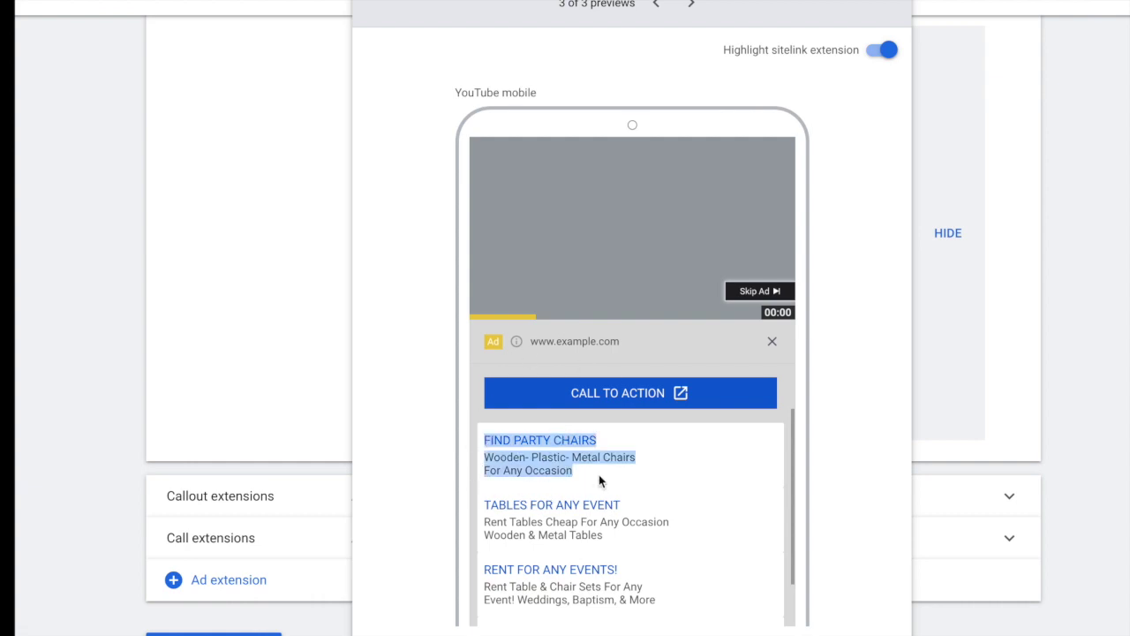
click(595, 475)
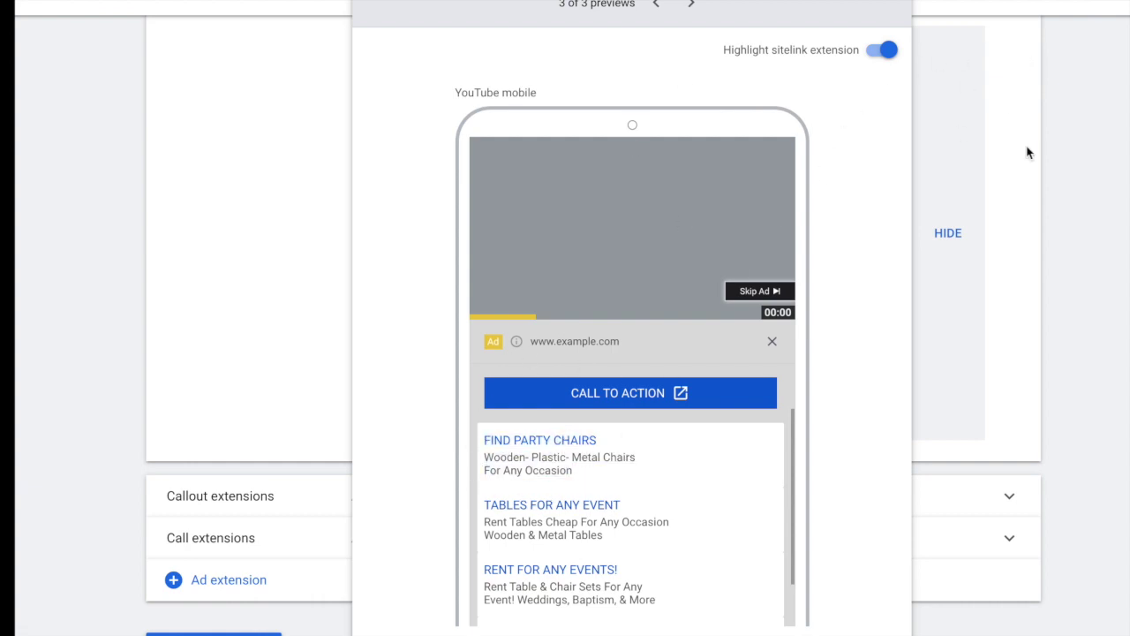
click(1123, 152)
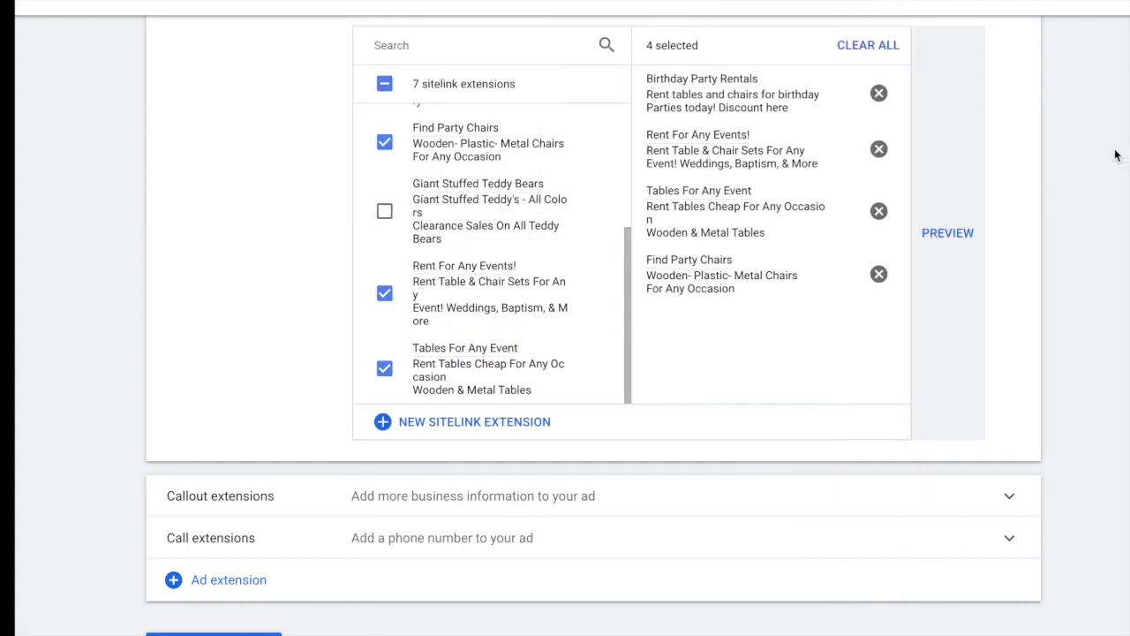
- Start a new callout extension for the campaign with FREE DELIVERY ON RENTALS as callout text 1
scroll(487, 380, down, 1)
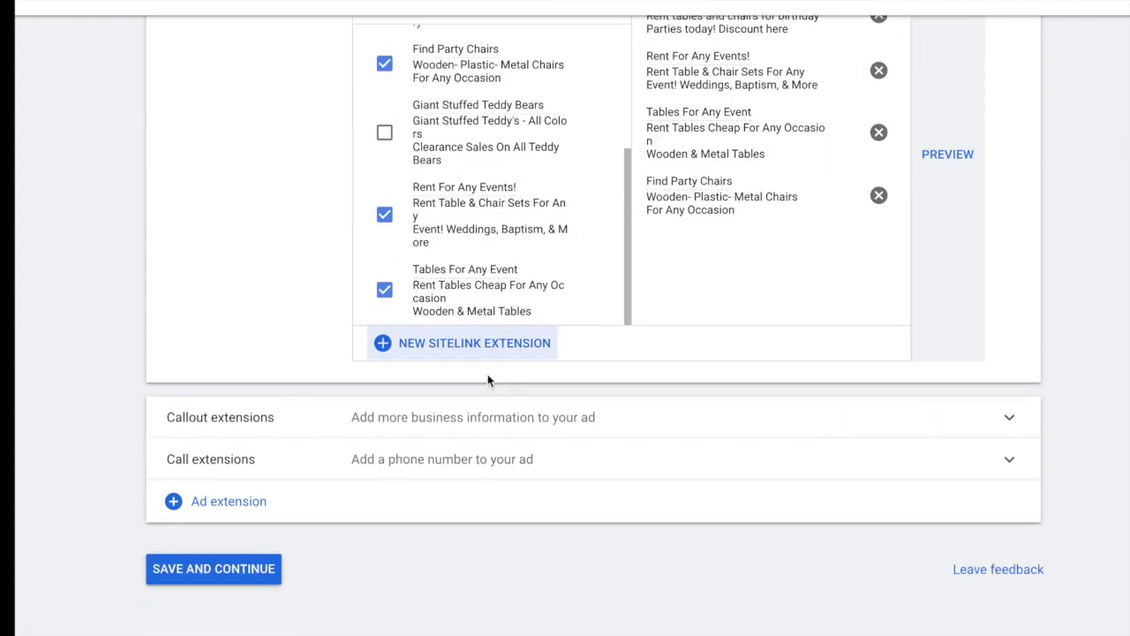
click(967, 415)
scroll(722, 341, down, 3)
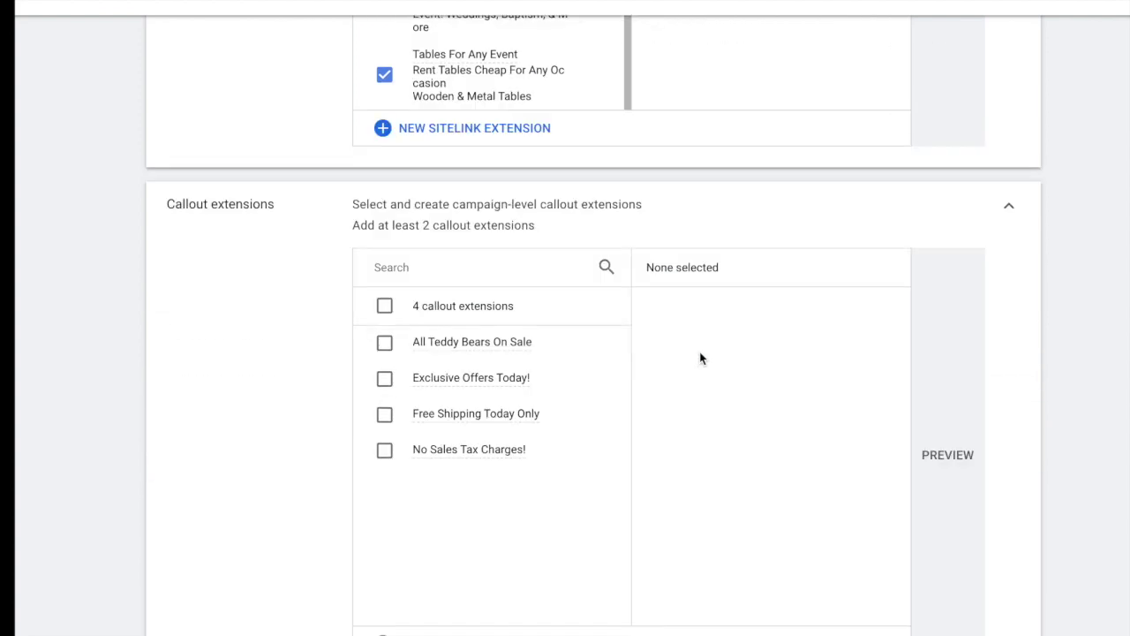
scroll(699, 353, down, 1)
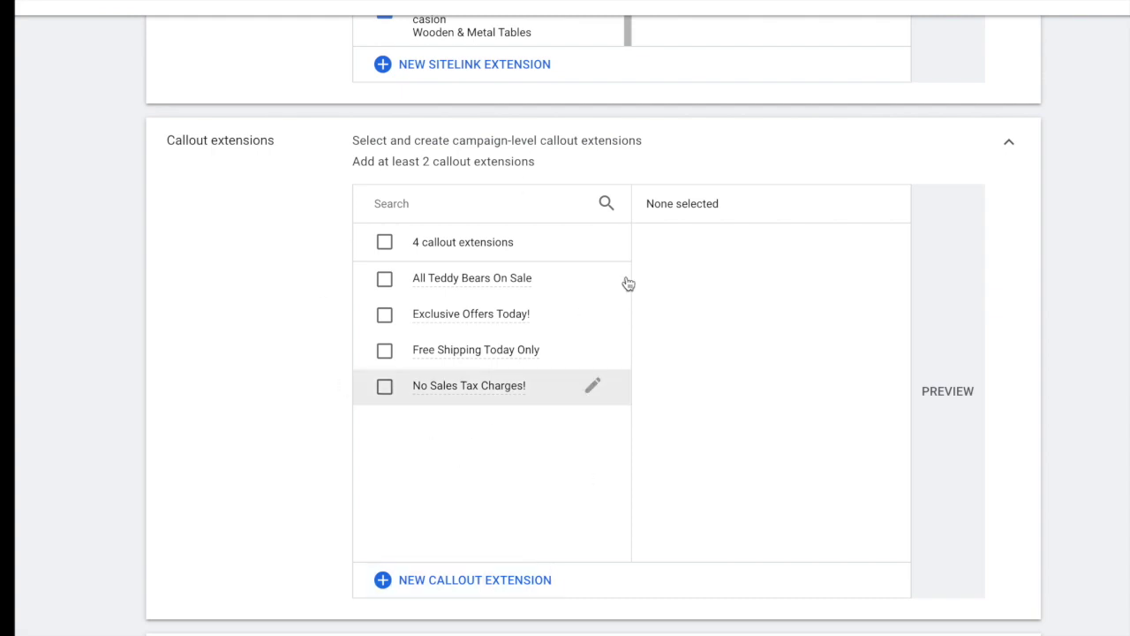
click(436, 581)
click(436, 245)
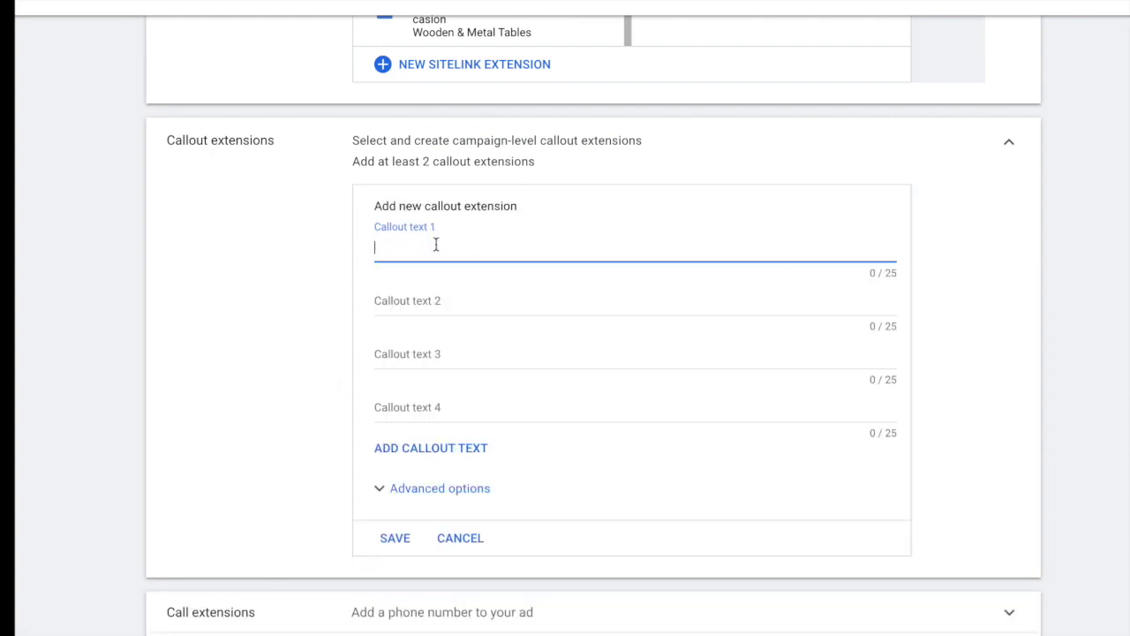
text(FREE DELIVERY ON RENTALS)
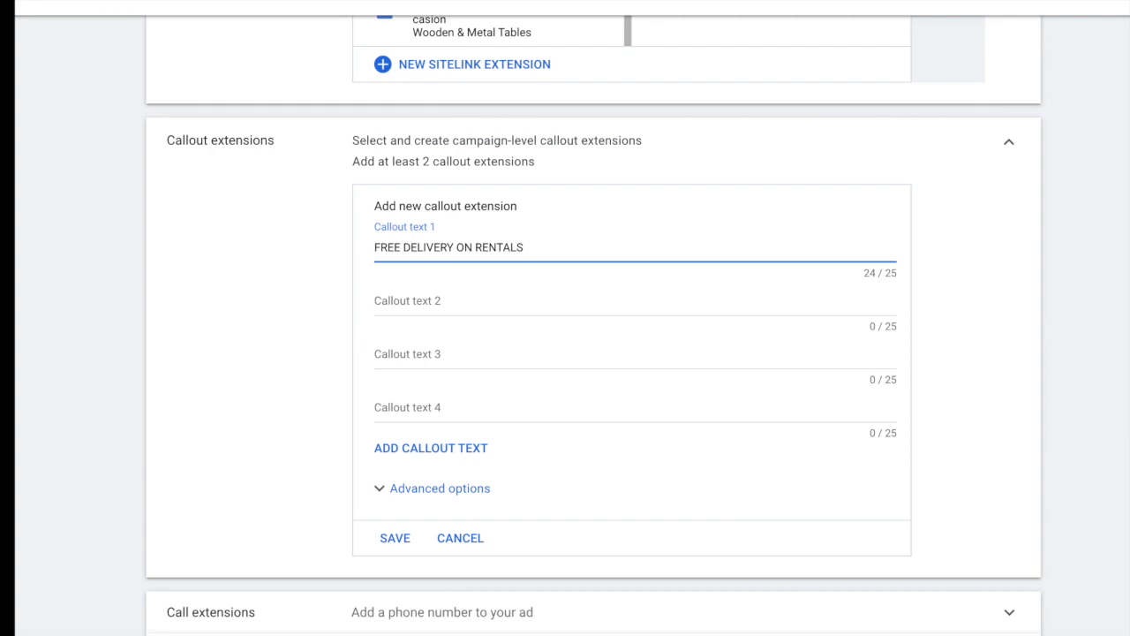
- Enter 30% Discount ON EARLY as callout text 2
click(391, 297)
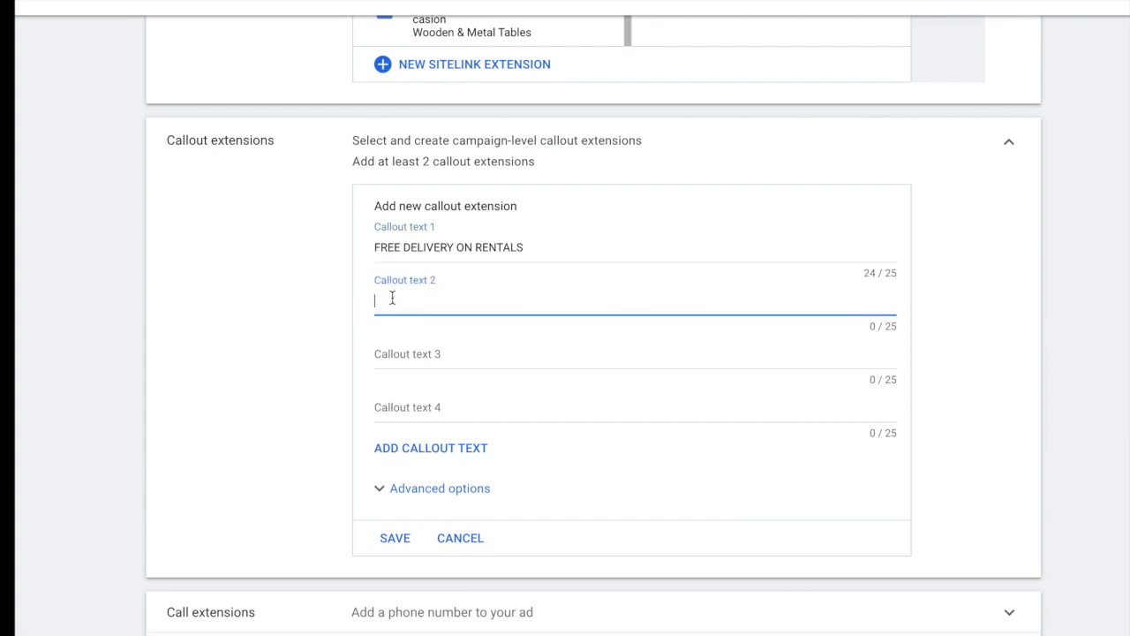
text(30% Discount ON EARLY BO)
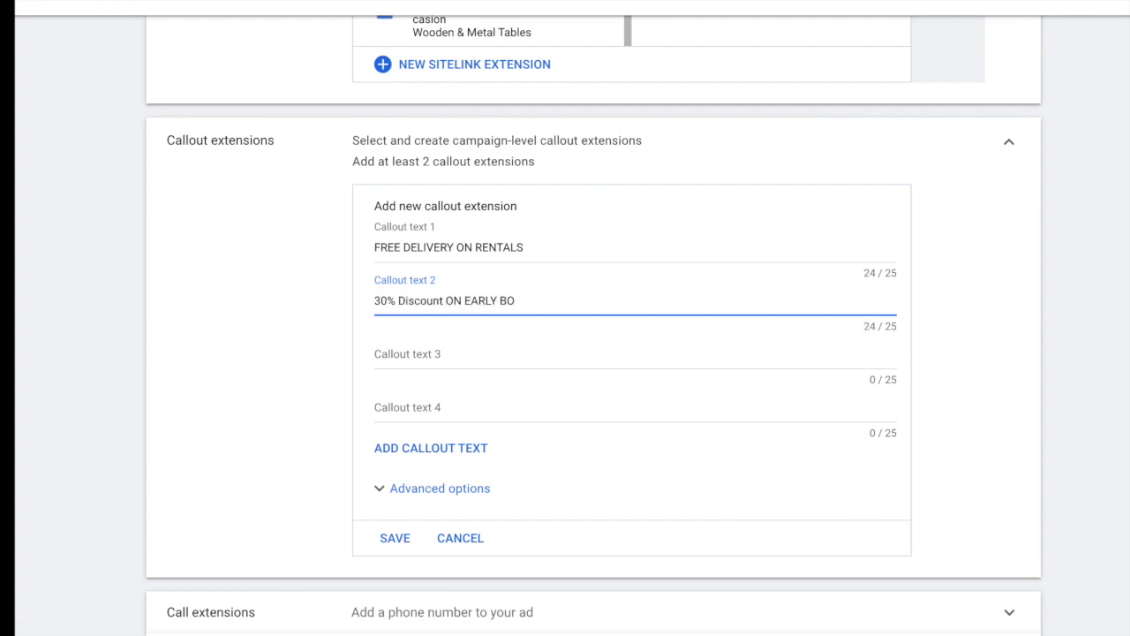
key(BackSpace)
key(BackSpace)
key(BackSpace)
- Rewrite callout text 1 in title case as Free Delivery On Rentals
click(522, 247)
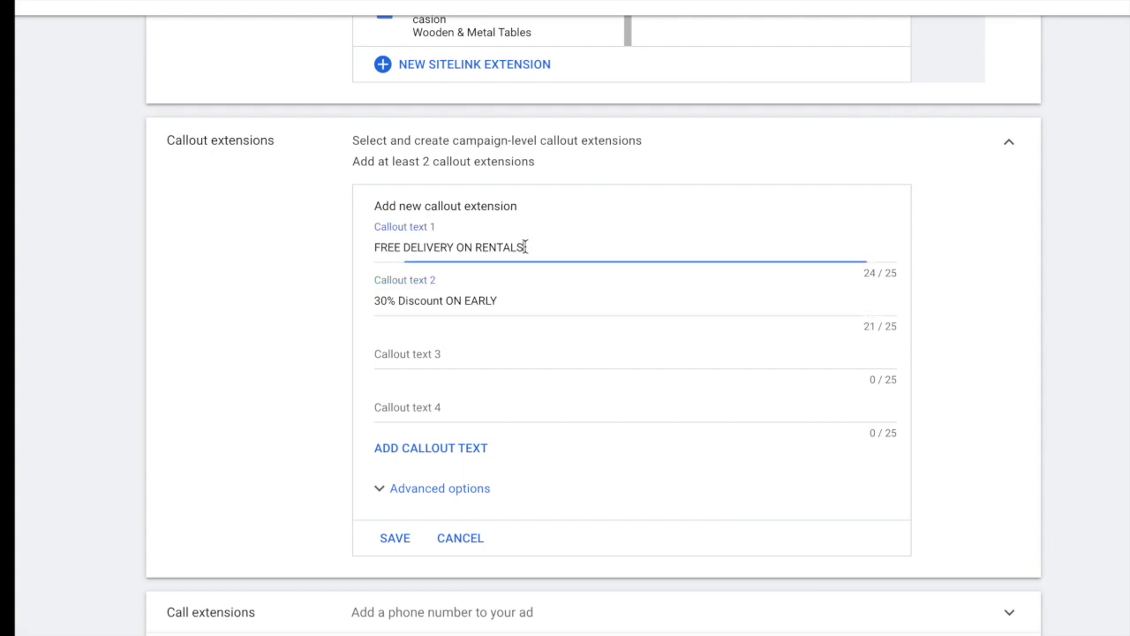
double_click(519, 247)
drag(380, 248, 545, 249)
text(ree D)
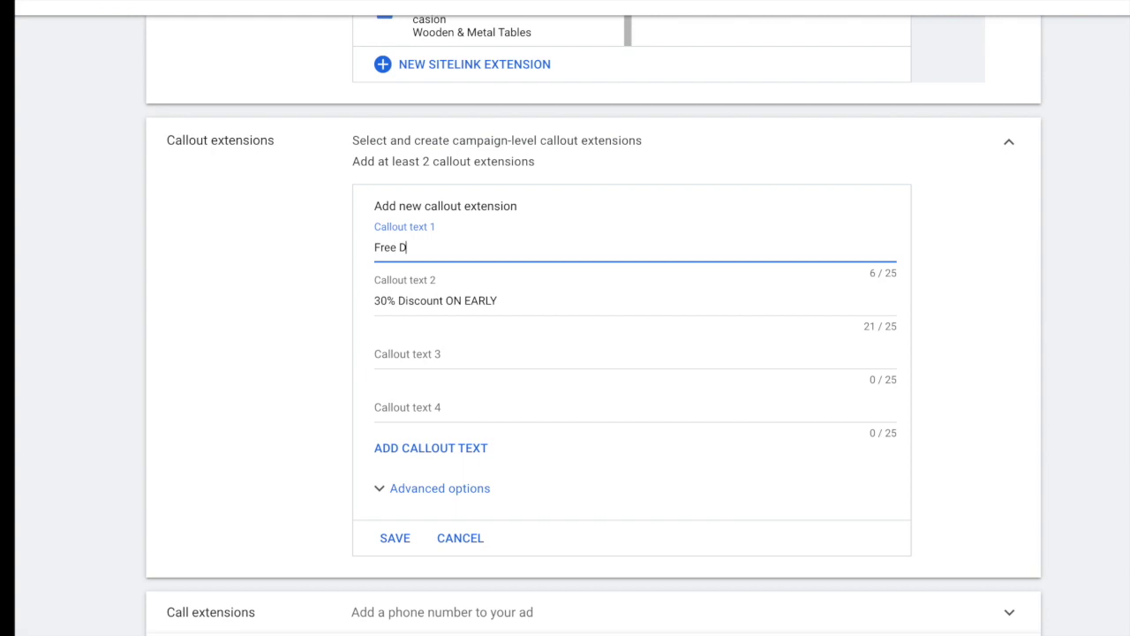
key(BackSpace)
text(Delivery)
text(On All Rentals)
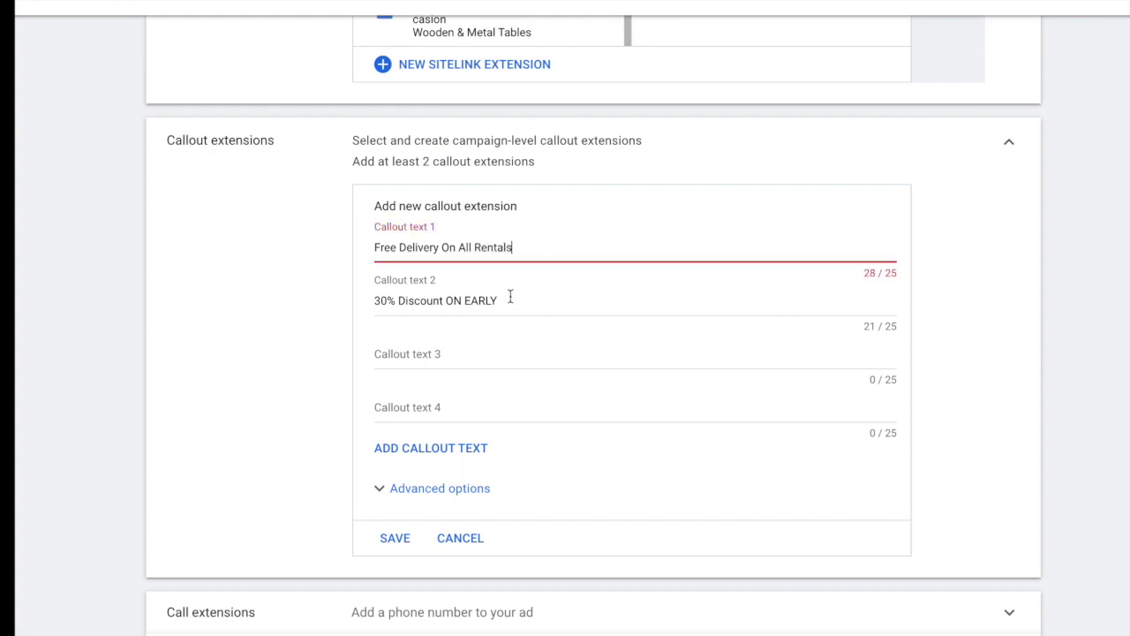
key(BackSpace)
double_click(465, 250)
key(BackSpace)
key(BackSpace)
click(494, 248)
text(s)
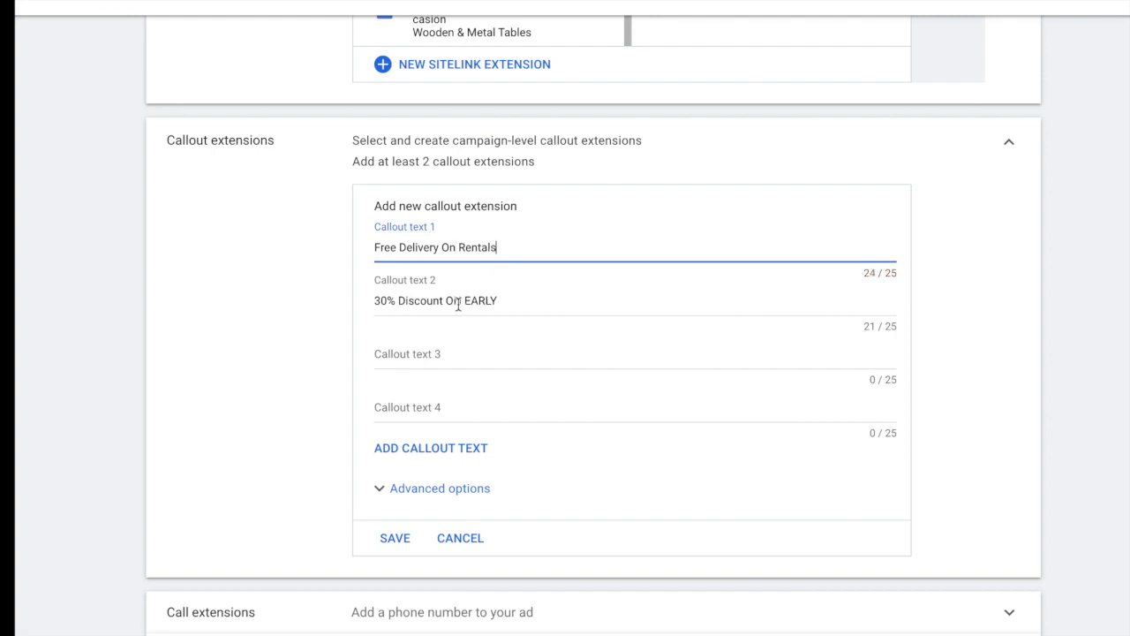
- Reword callout text 2 as 30% Off On Early Rentals
drag(446, 301, 581, 303)
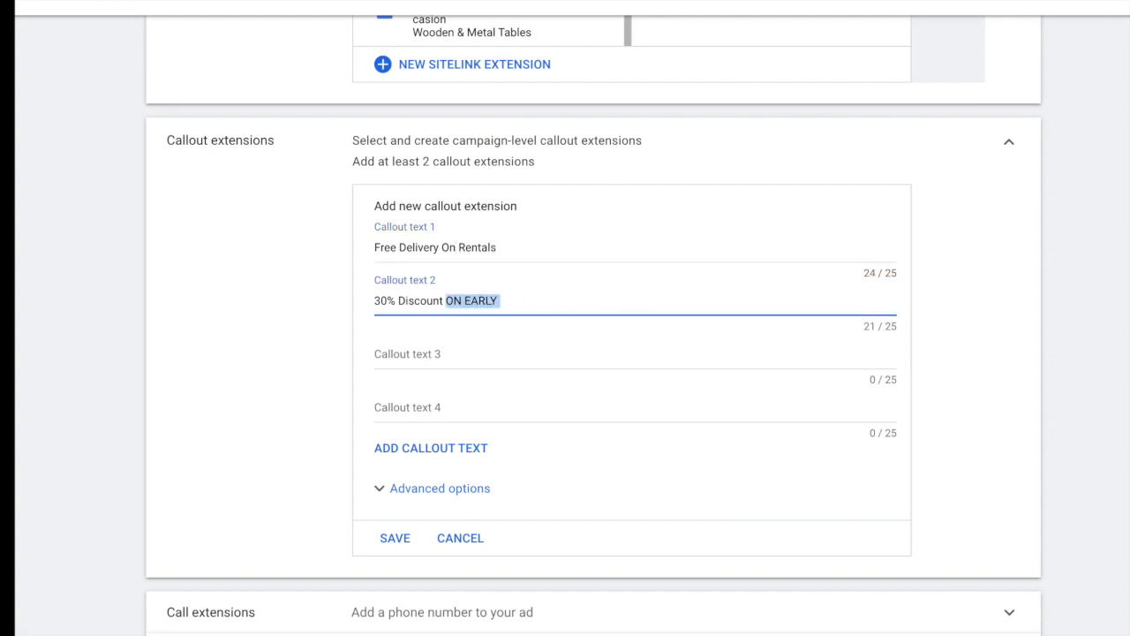
text(On  Early Bird)
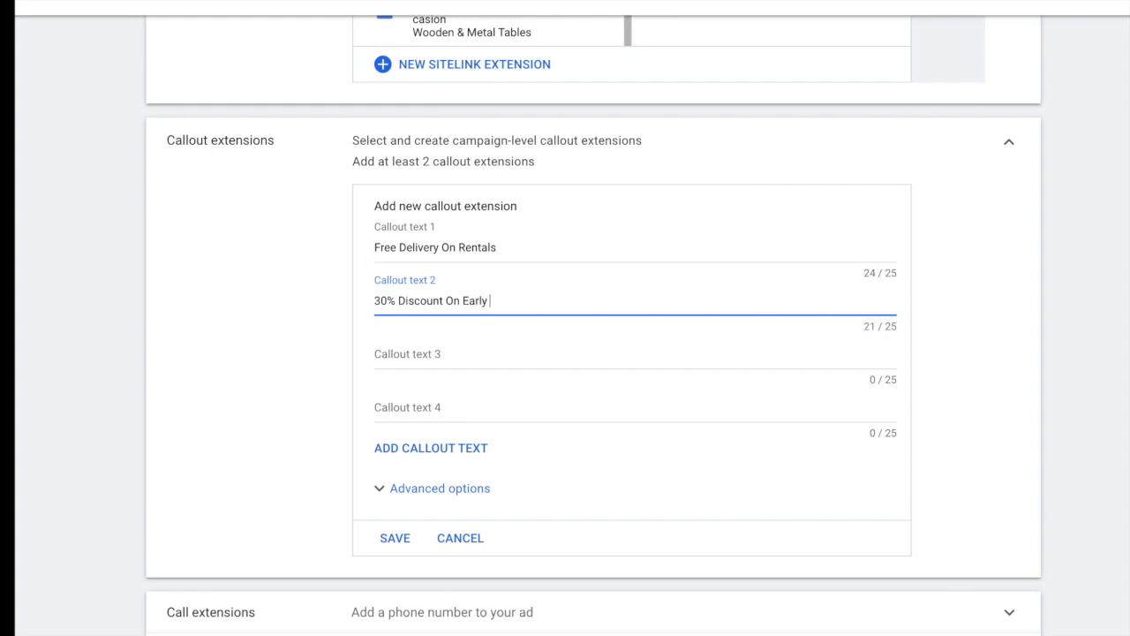
key(BackSpace)
key(BackSpace)
key(BackSpace)
key(BackSpace)
key(BackSpace)
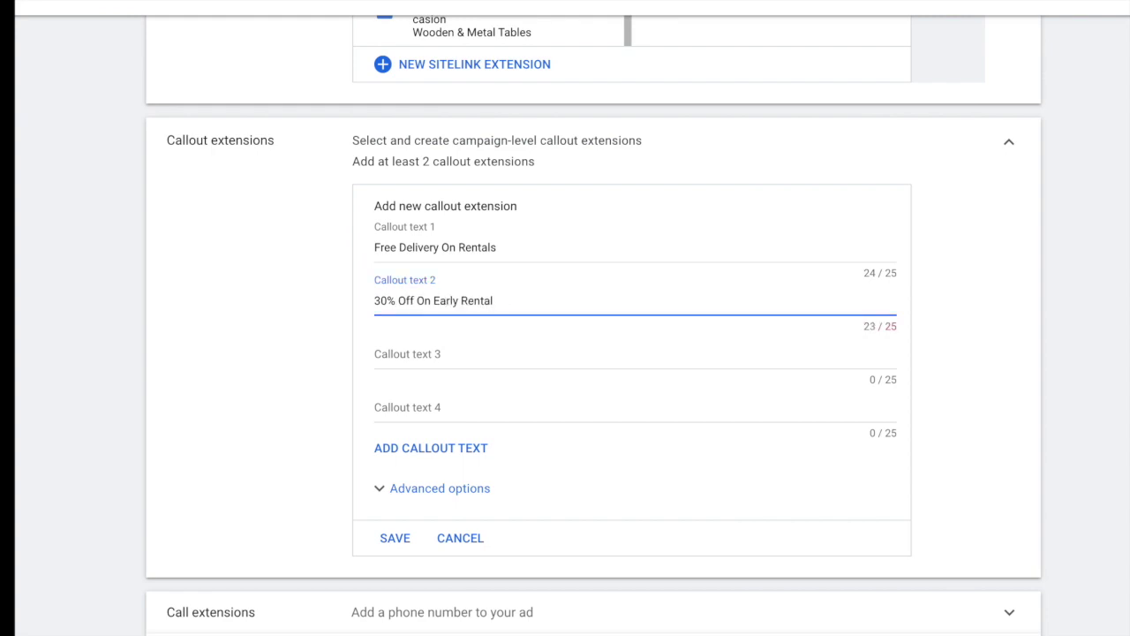
text(s)
- Enter Buy Today For A Discount as callout text 3
click(447, 346)
text(B)
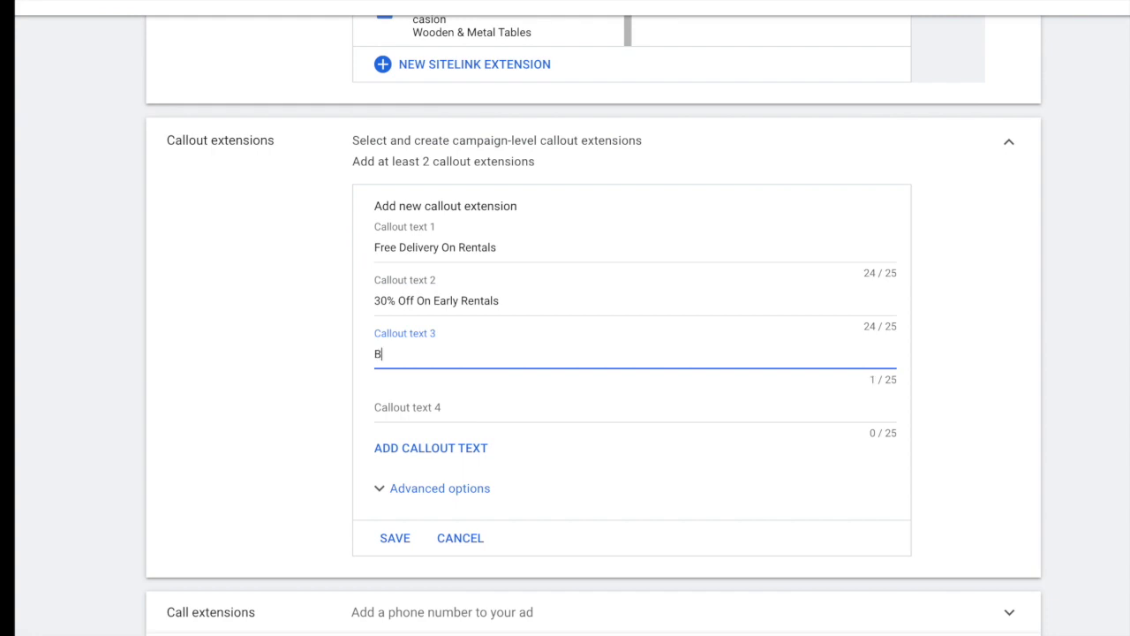
text(uy Today For a)
text( Premium Discoun)
key(BackSpace)
key(BackSpace)
key(BackSpace)
key(BackSpace)
key(BackSpace)
key(BackSpace)
key(BackSpace)
key(BackSpace)
key(BackSpace)
key(BackSpace)
key(BackSpace)
key(BackSpace)
key(BackSpace)
key(BackSpace)
key(BackSpace)
key(BackSpace)
key(BackSpace)
text(A  Discount)
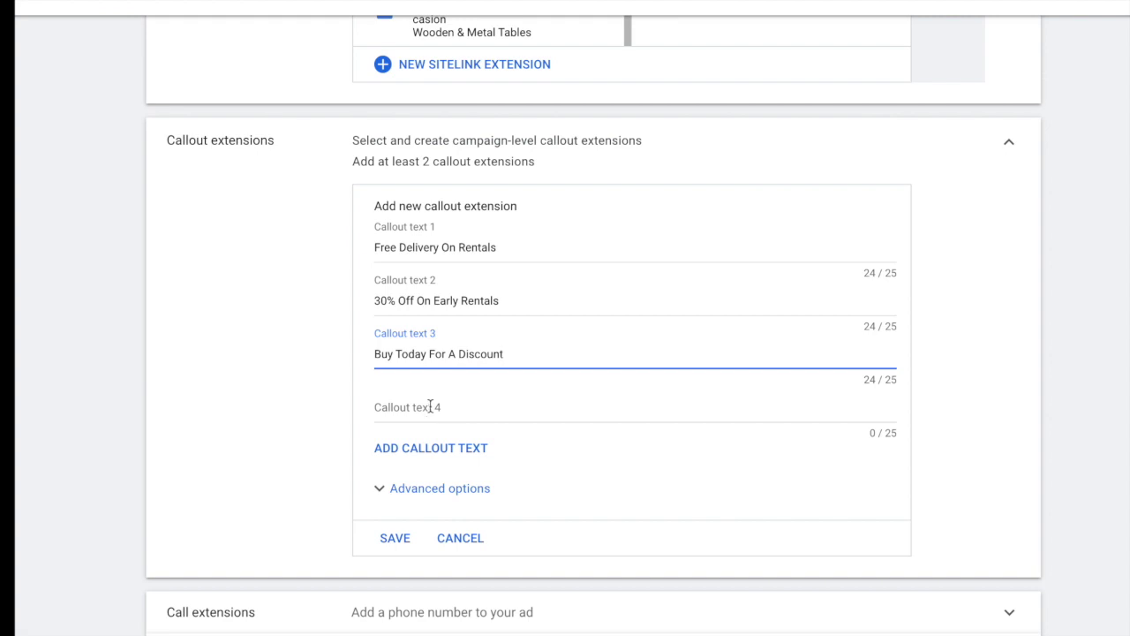
scroll(344, 415, down, 1)
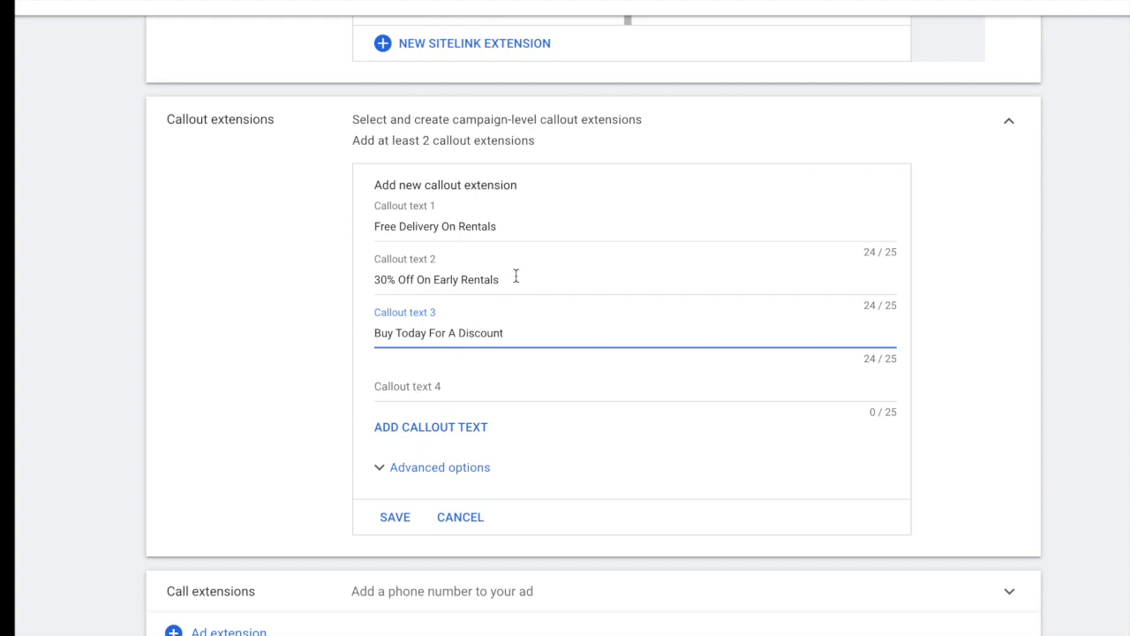
- Enter 15% Off Online Bookings as callout text 4 and save the new callout extensions
drag(515, 277, 374, 280)
click(374, 280)
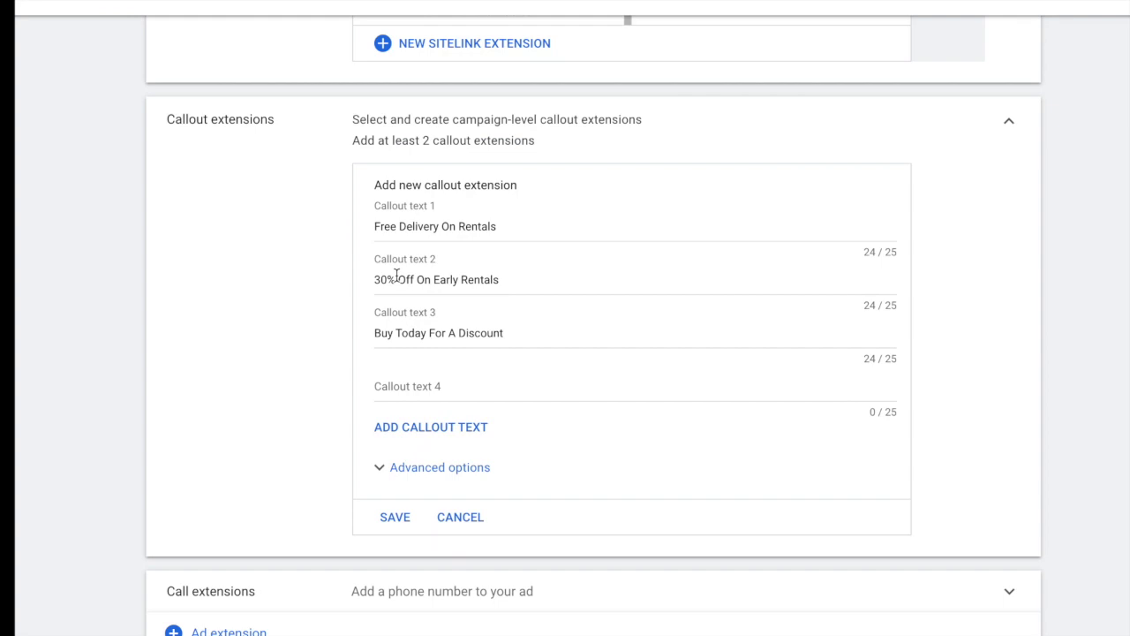
scroll(396, 276, down, 2)
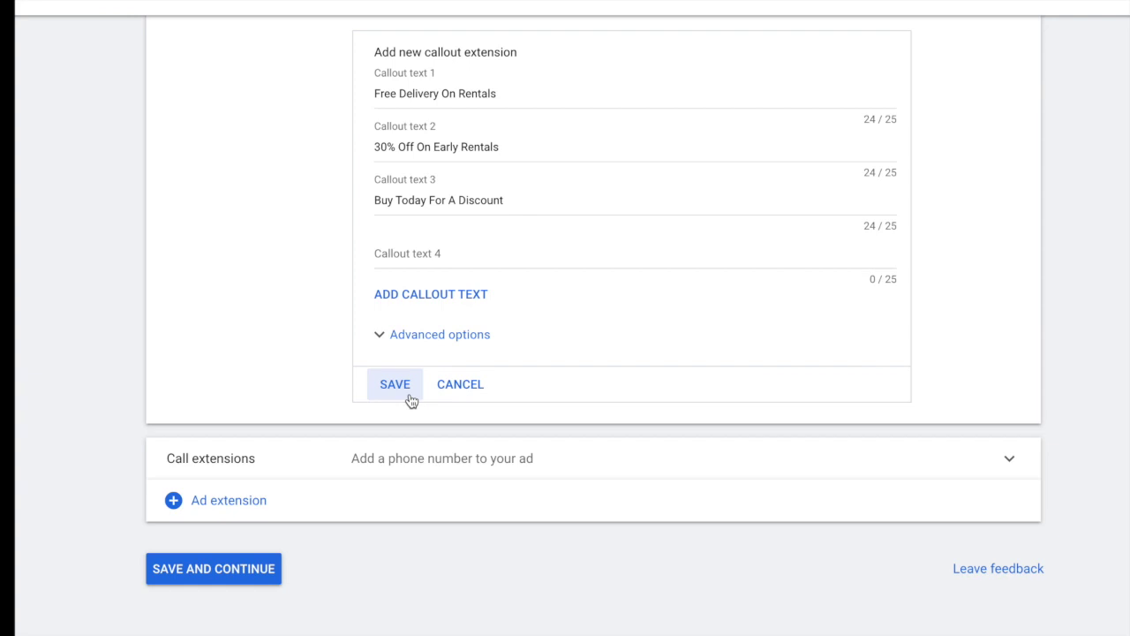
click(461, 255)
text(15)
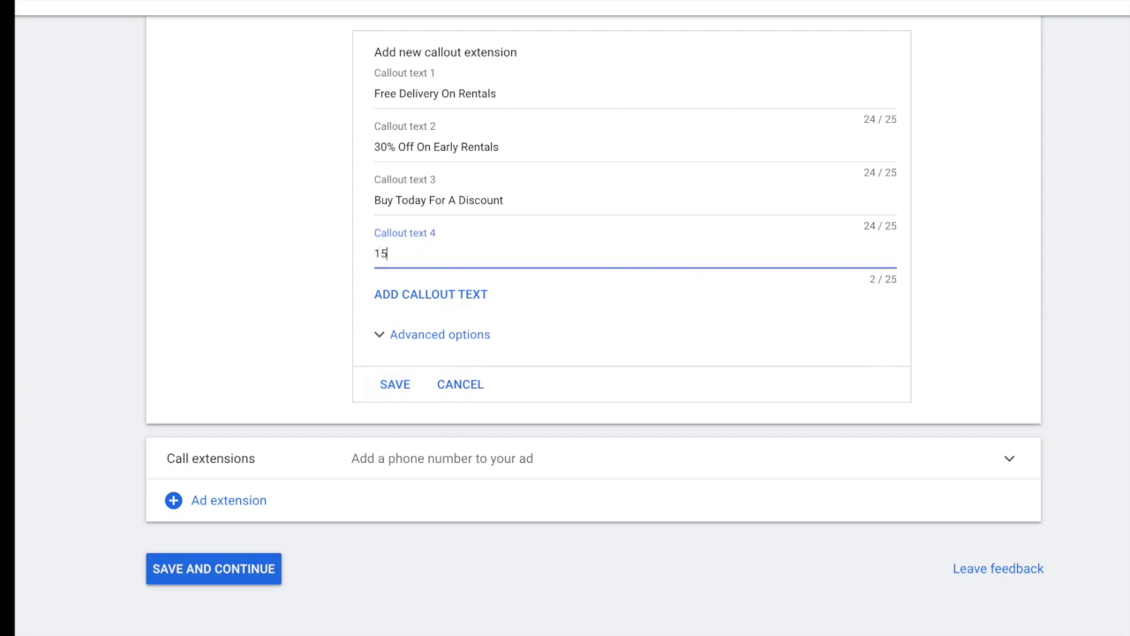
text(% Off Online Bookings)
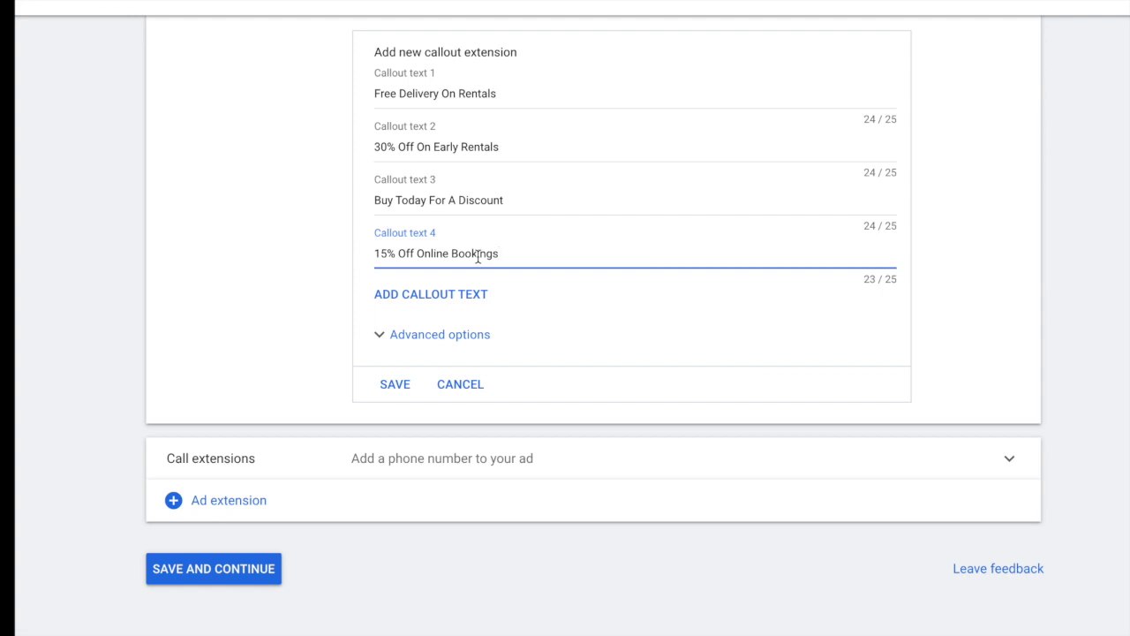
click(394, 386)
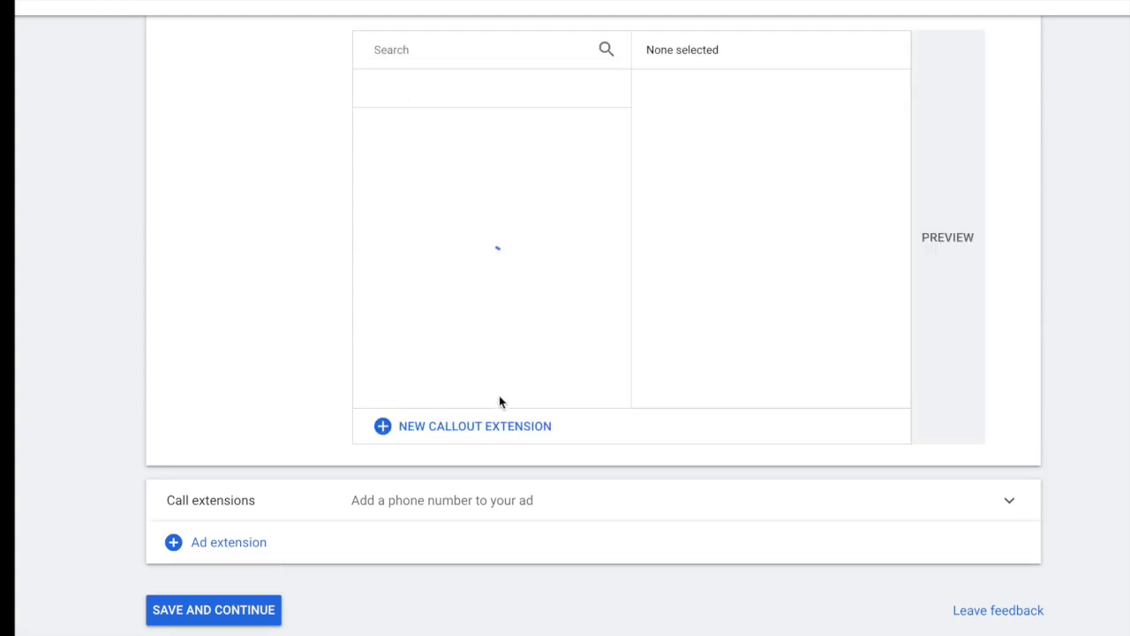
- Preview how the selected callout extensions look in the mobile and desktop ads
scroll(725, 345, down, 1)
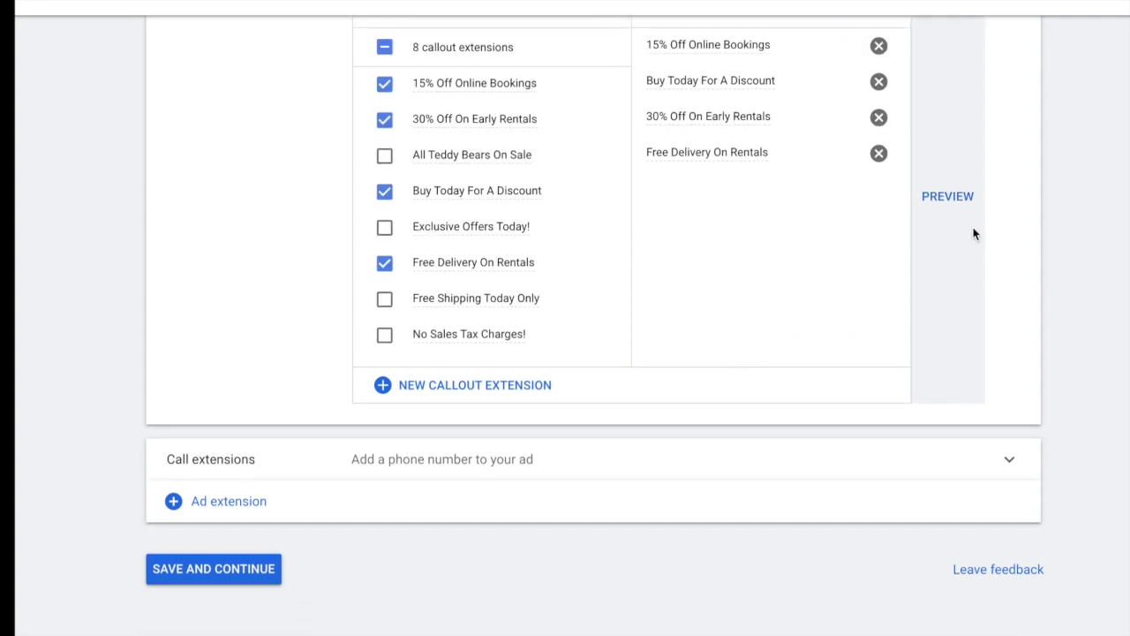
click(962, 200)
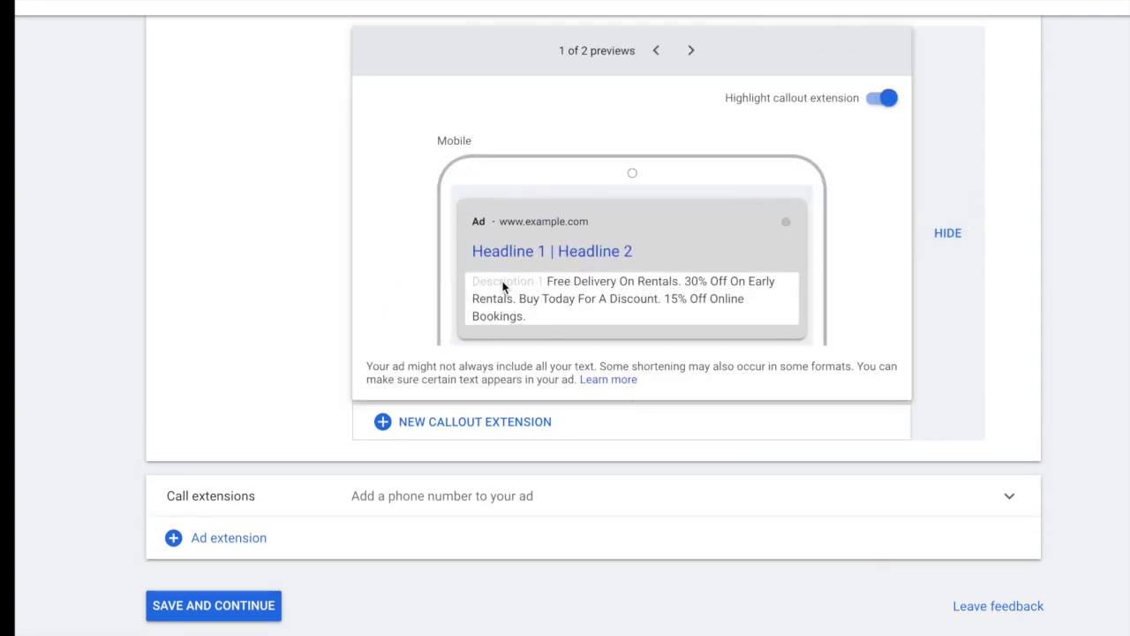
drag(543, 284, 630, 317)
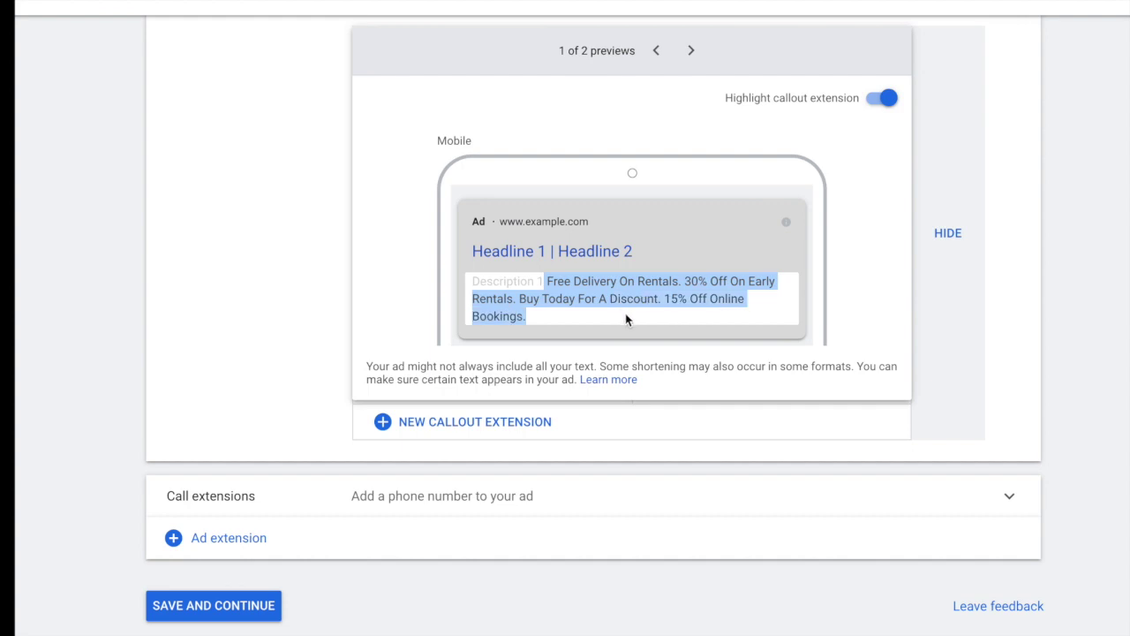
click(620, 322)
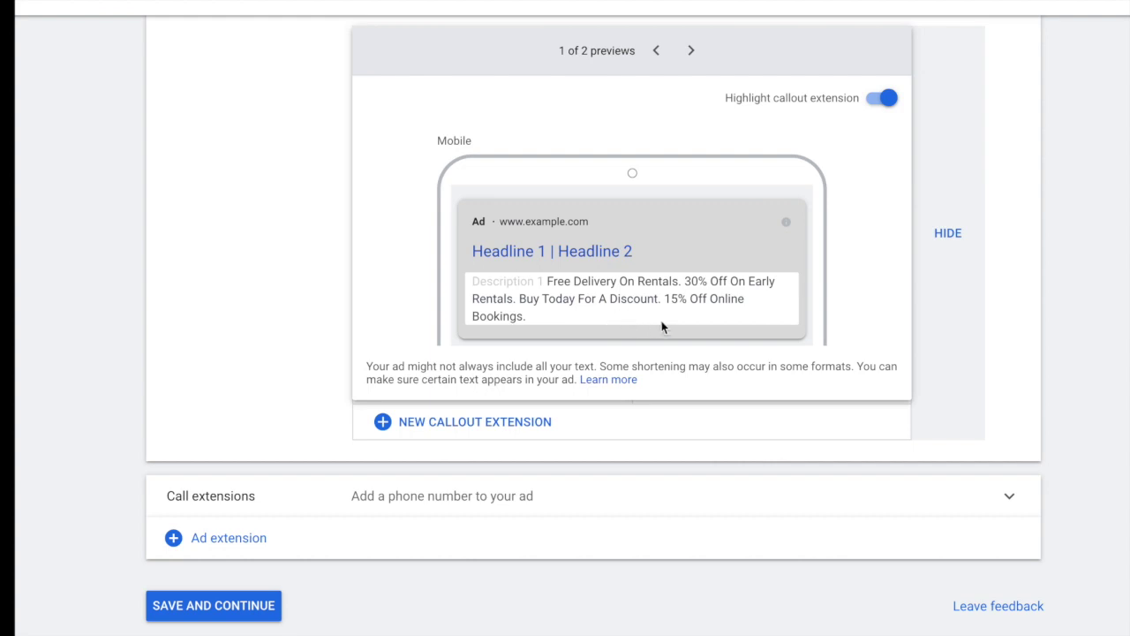
click(691, 51)
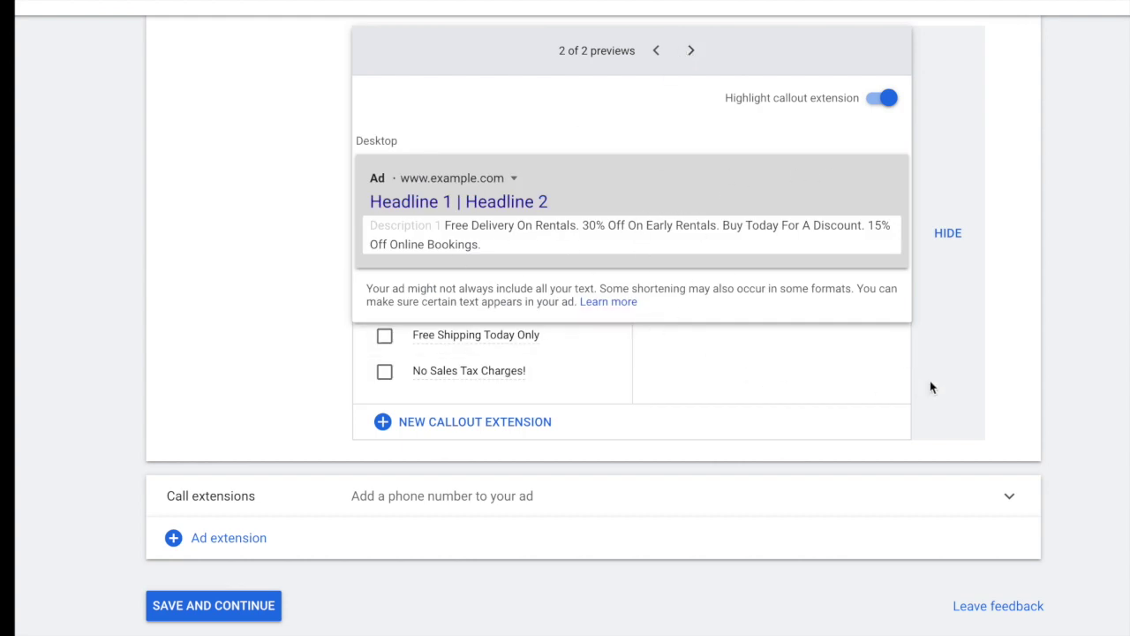
click(692, 53)
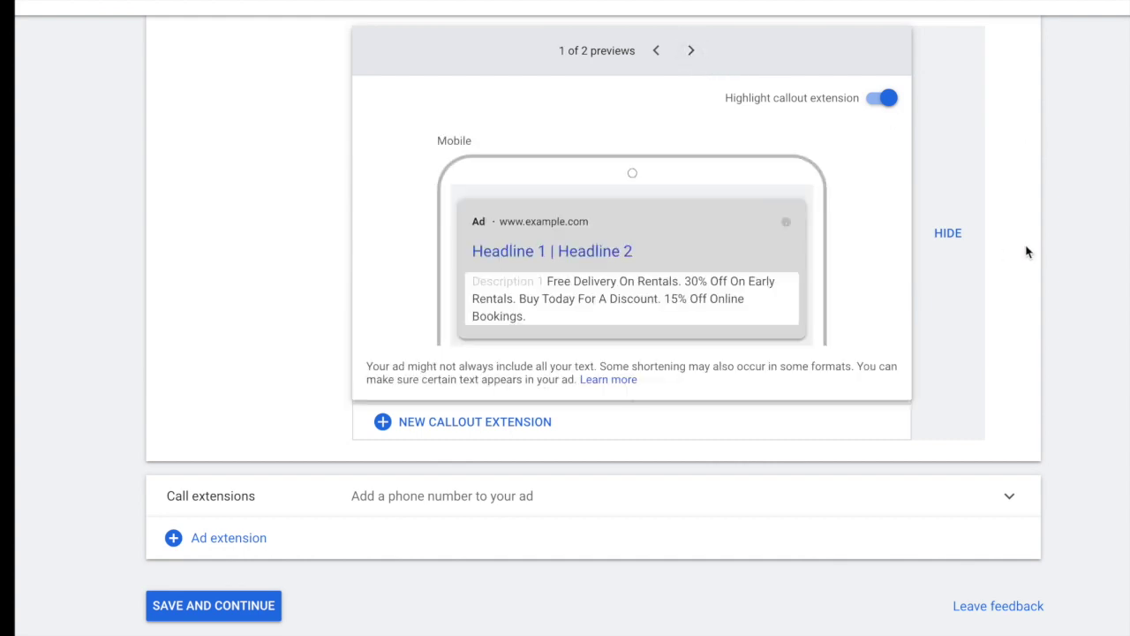
click(967, 260)
- Select the existing phone number as the campaign's call extension and preview it in the ad
click(527, 497)
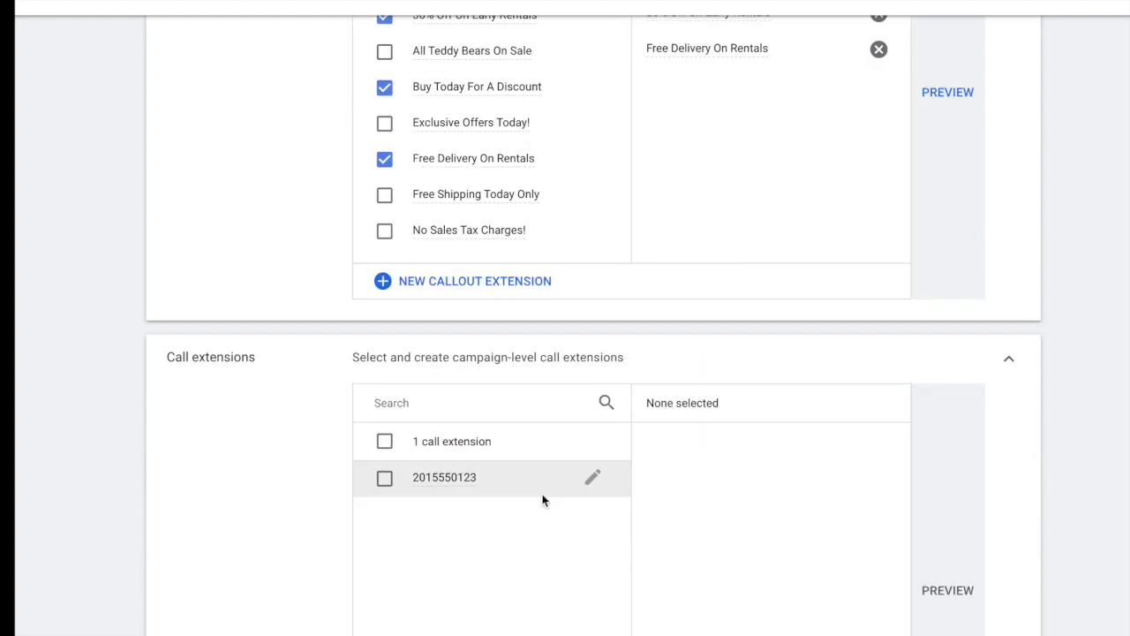
scroll(455, 409, down, 1)
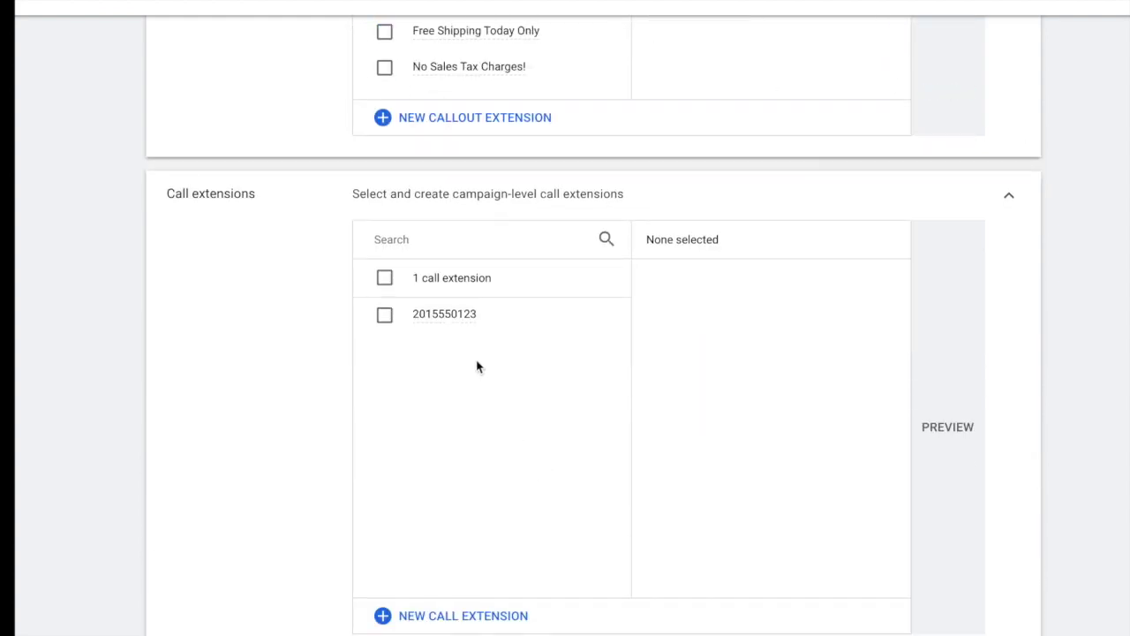
click(386, 315)
click(945, 424)
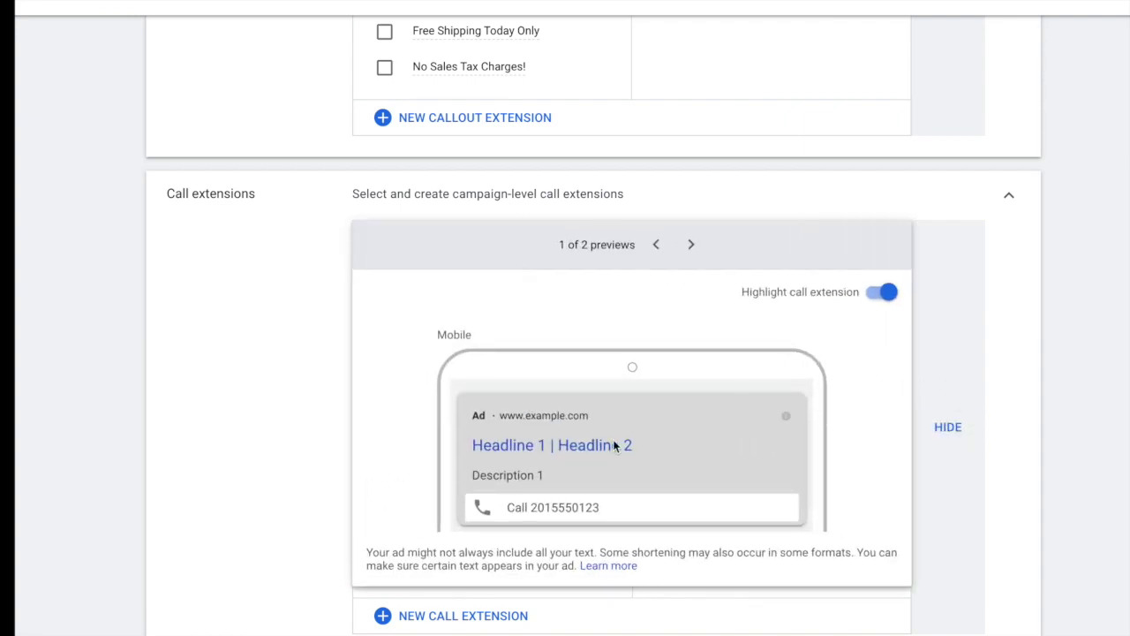
click(691, 245)
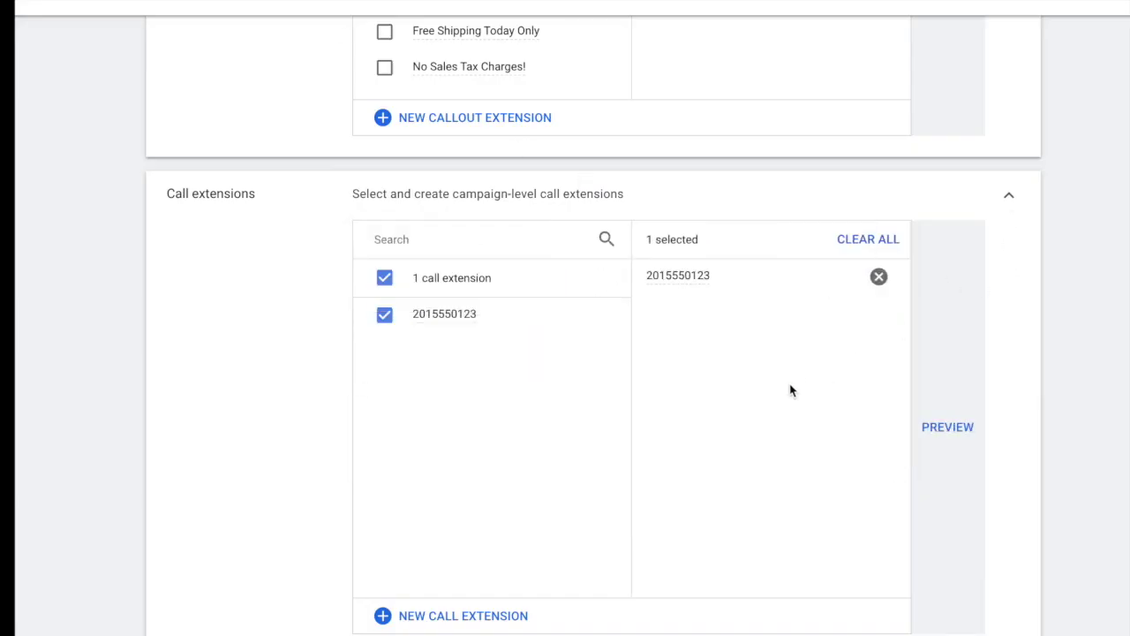
scroll(786, 394, down, 2)
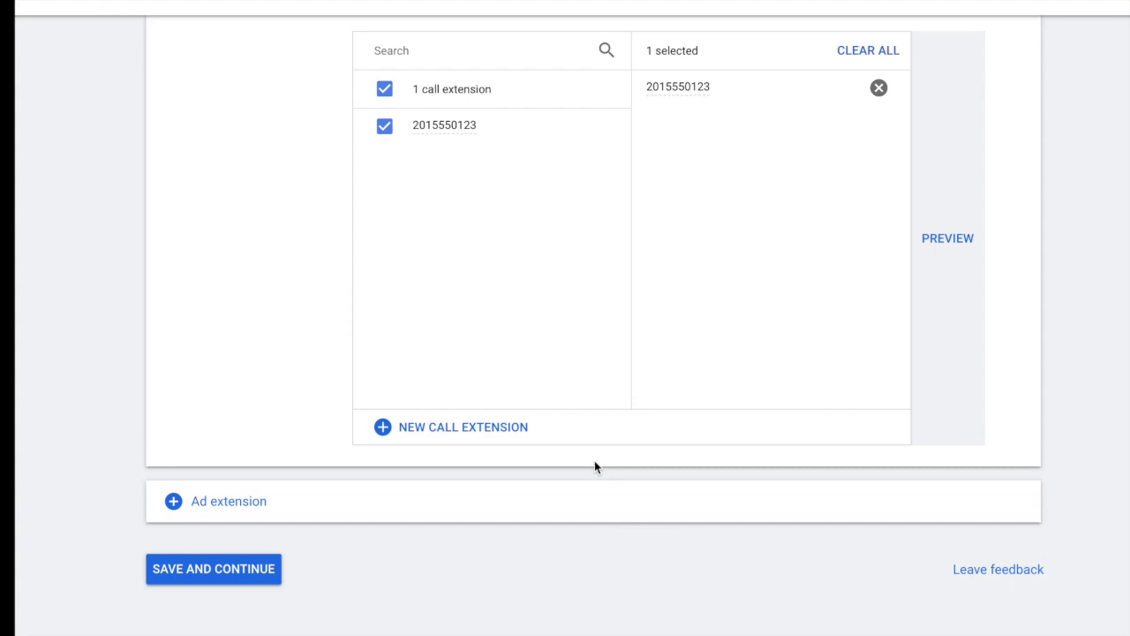
- Save the campaign settings and name the Standard ad group Party Rentals near me
click(250, 571)
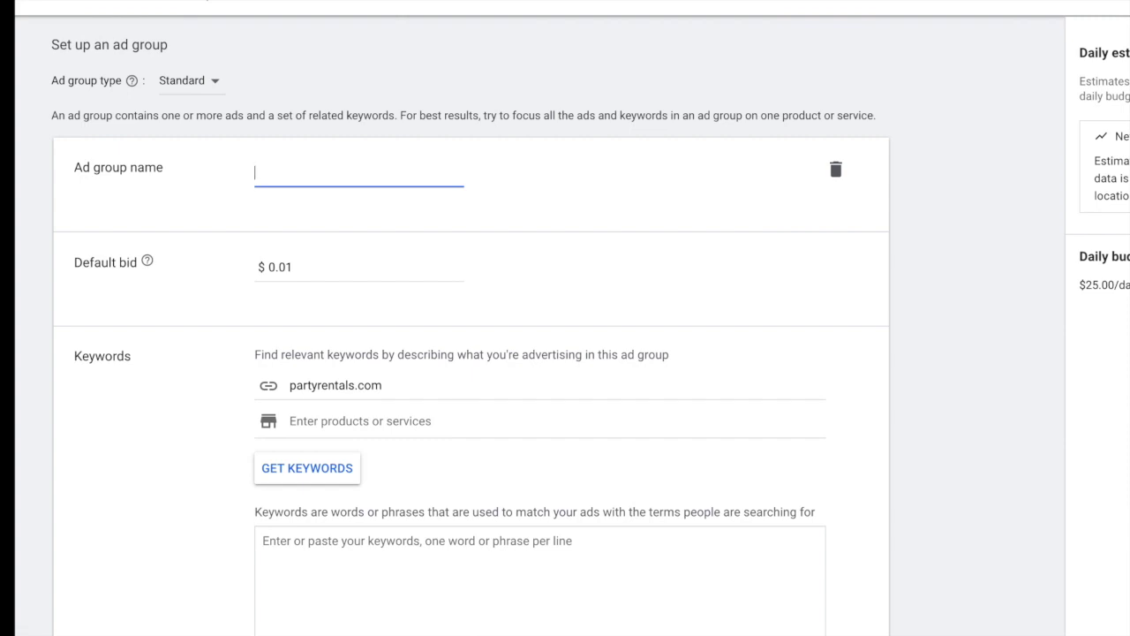
click(193, 82)
click(208, 104)
click(265, 174)
scroll(259, 175, down, 1)
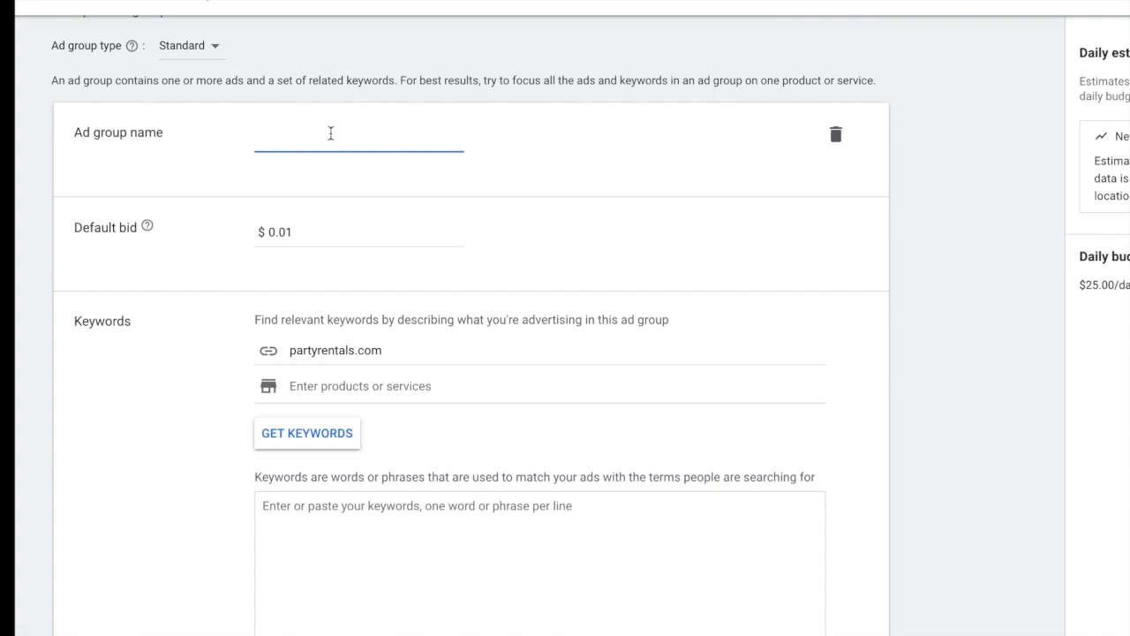
text(Party Rentals near me)
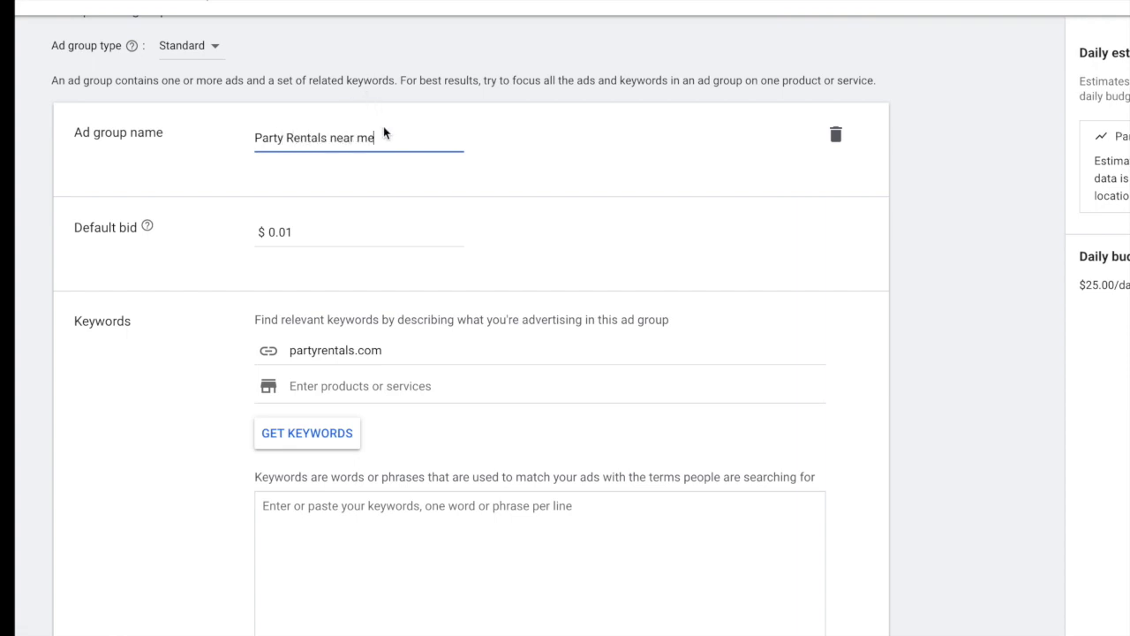
drag(385, 134, 252, 138)
click(382, 553)
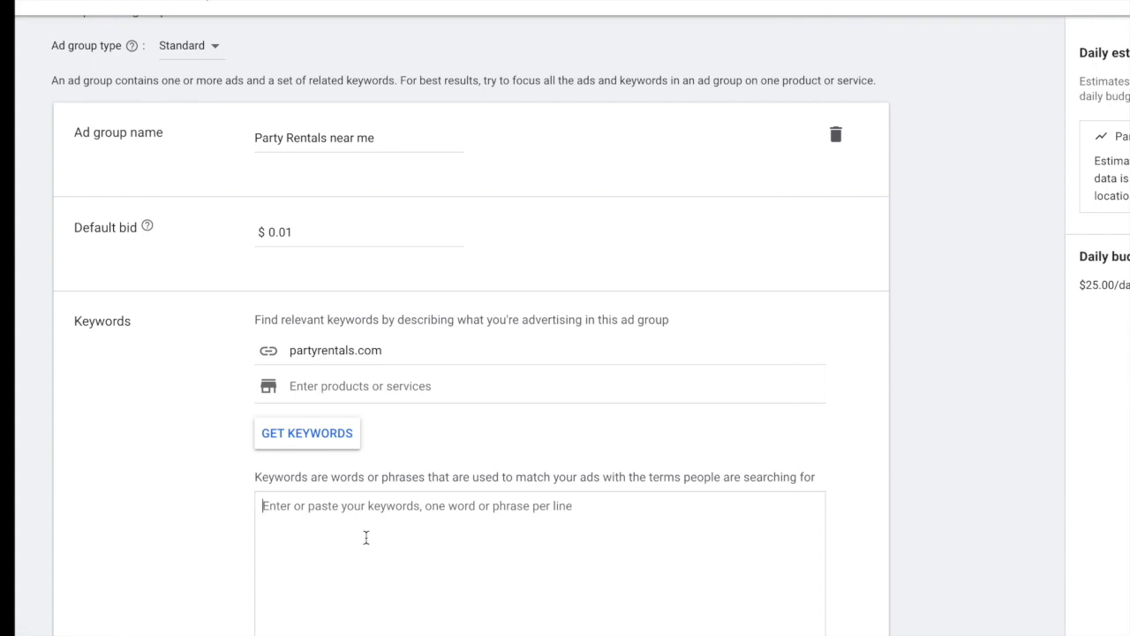
- Set the ad group's default bid to $0.35
click(316, 237)
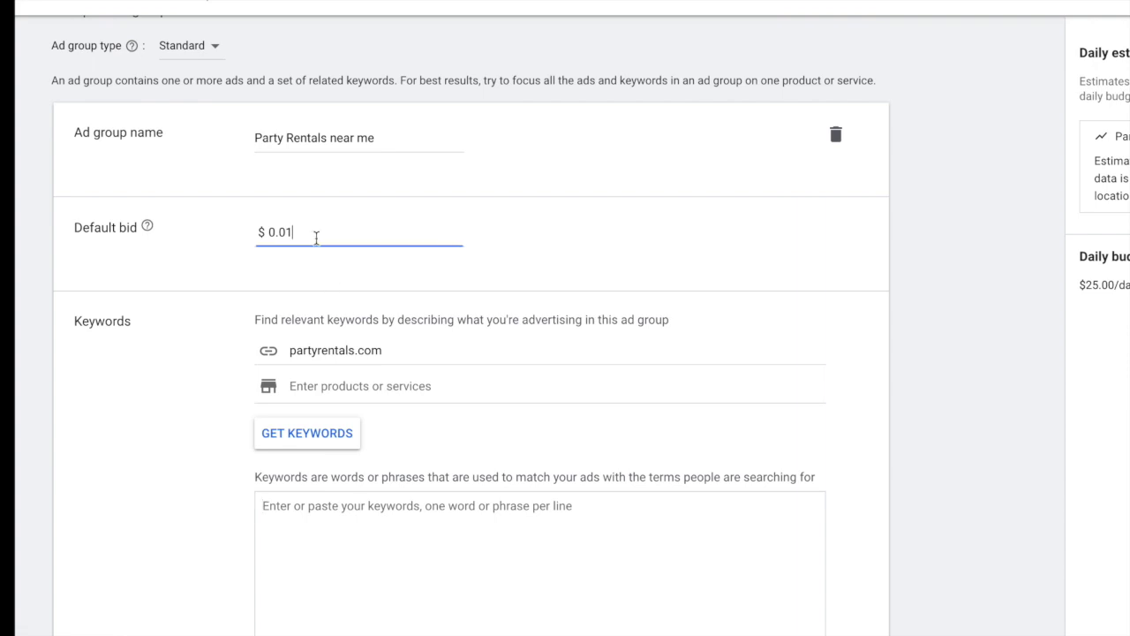
key(BackSpace)
key(BackSpace)
text(25)
key(BackSpace)
key(BackSpace)
text(35)
scroll(385, 268, down, 1)
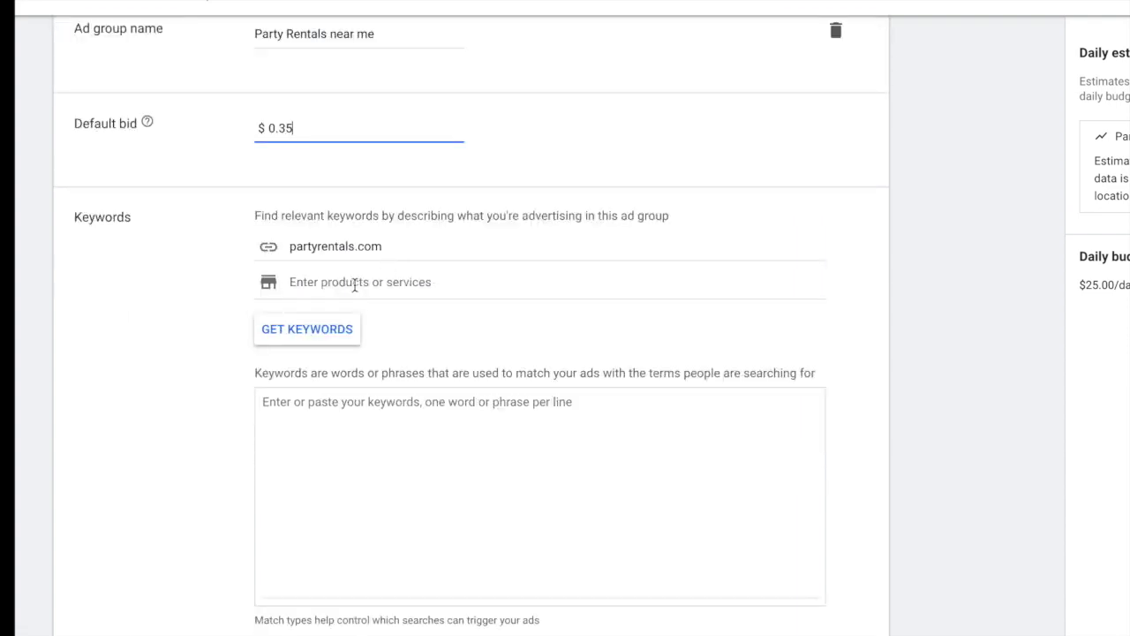
- Copy the ad group name Party Rentals near me into the ad group's keyword list
click(373, 448)
scroll(328, 397, down, 1)
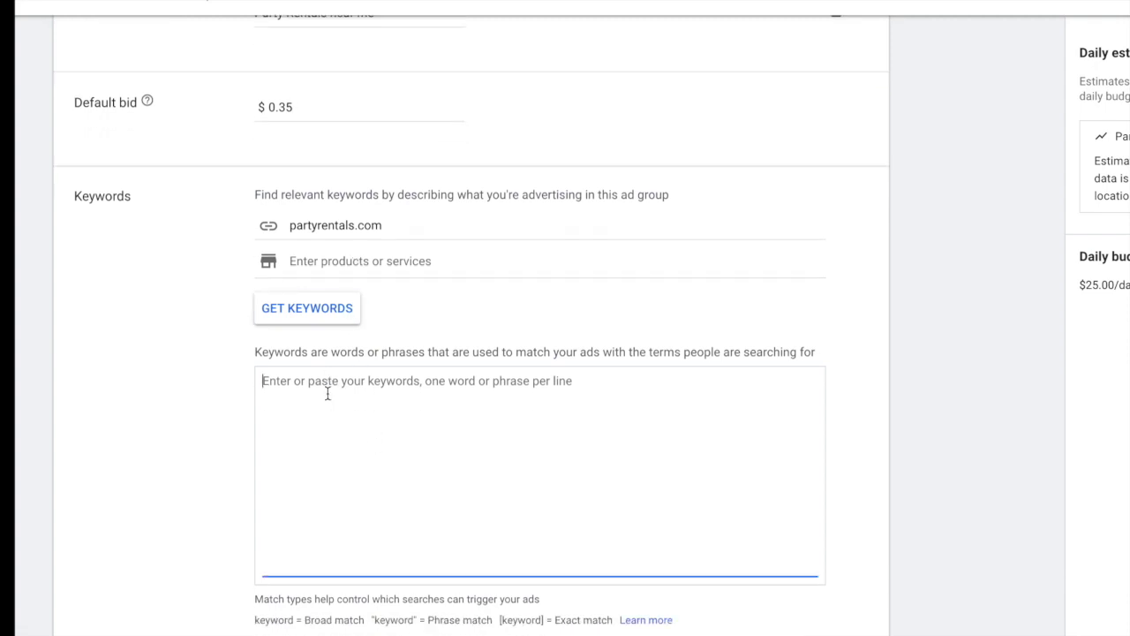
scroll(347, 400, down, 1)
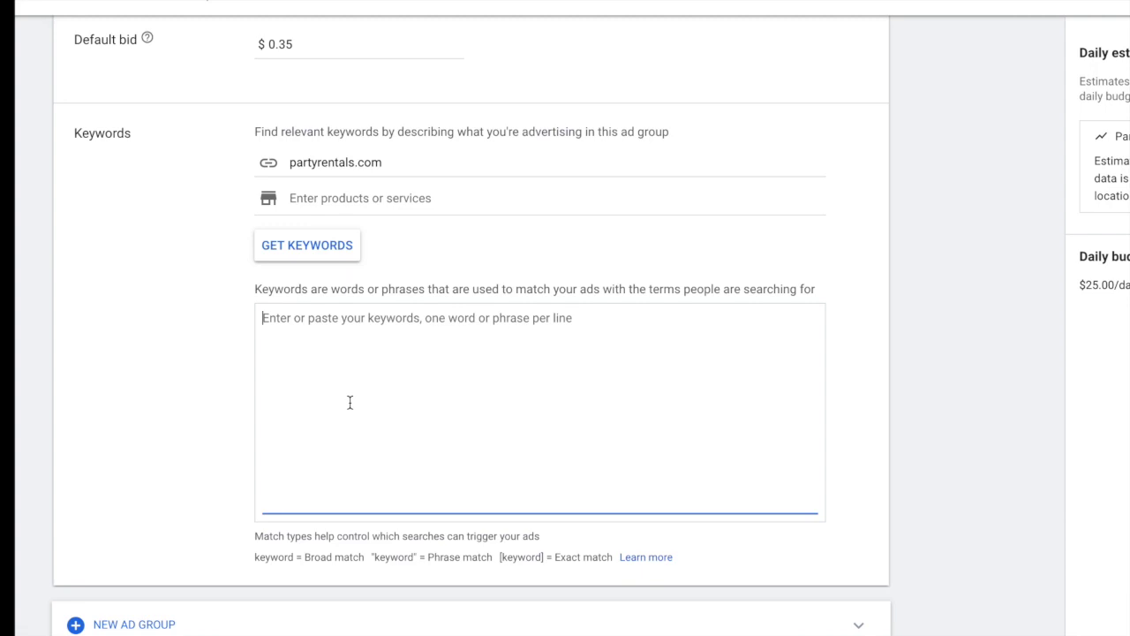
scroll(348, 401, up, 2)
click(383, 127)
key(ctrl+a)
key(ctrl+c)
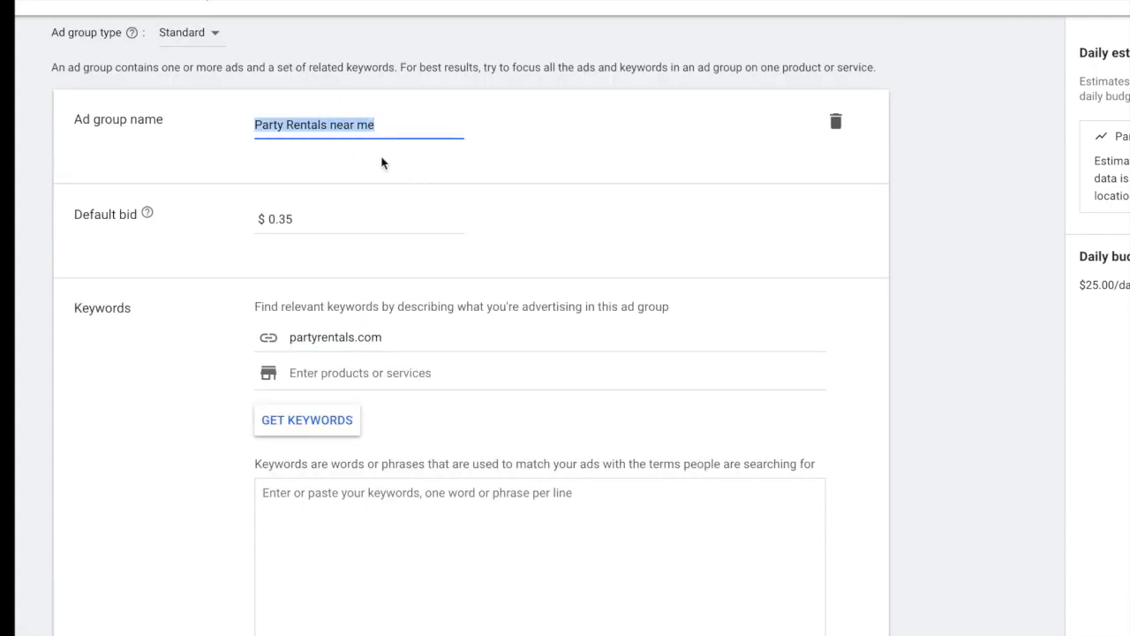
scroll(460, 434, down, 2)
click(314, 375)
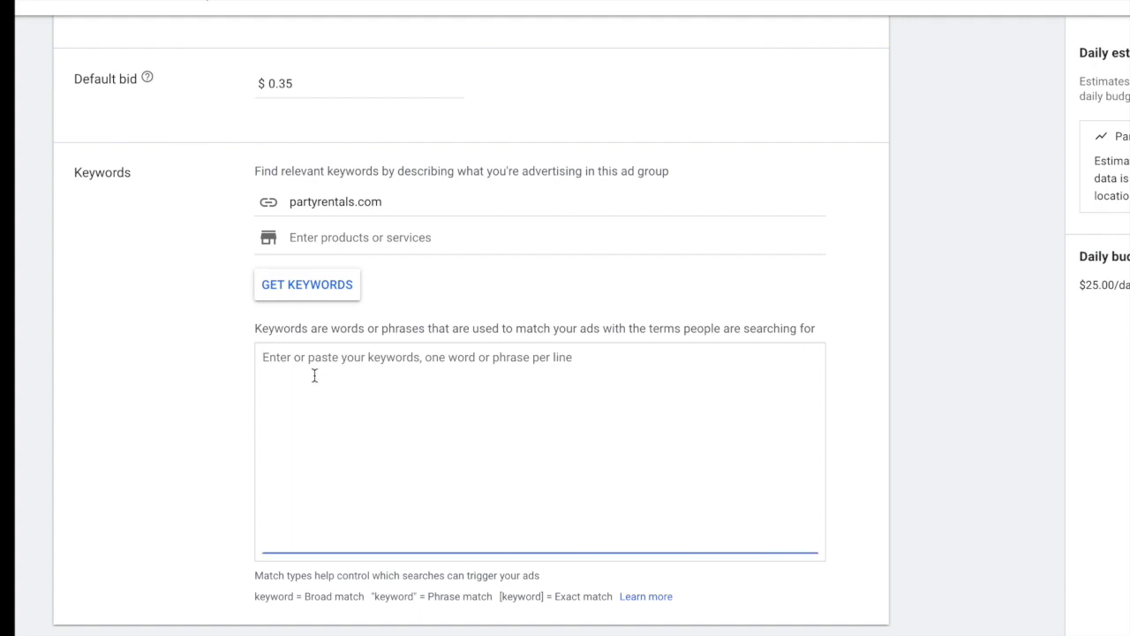
key(ctrl+v)
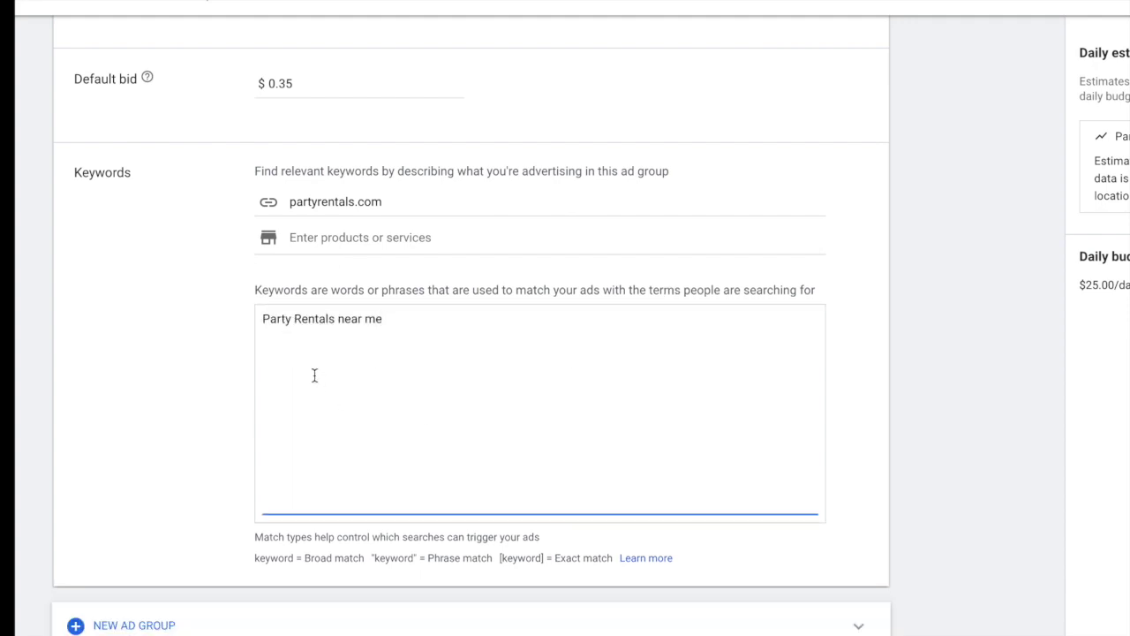
- Make the keyword exact match by enclosing it in square brackets as [Party Rentals near me]
text(])
click(262, 319)
text([)
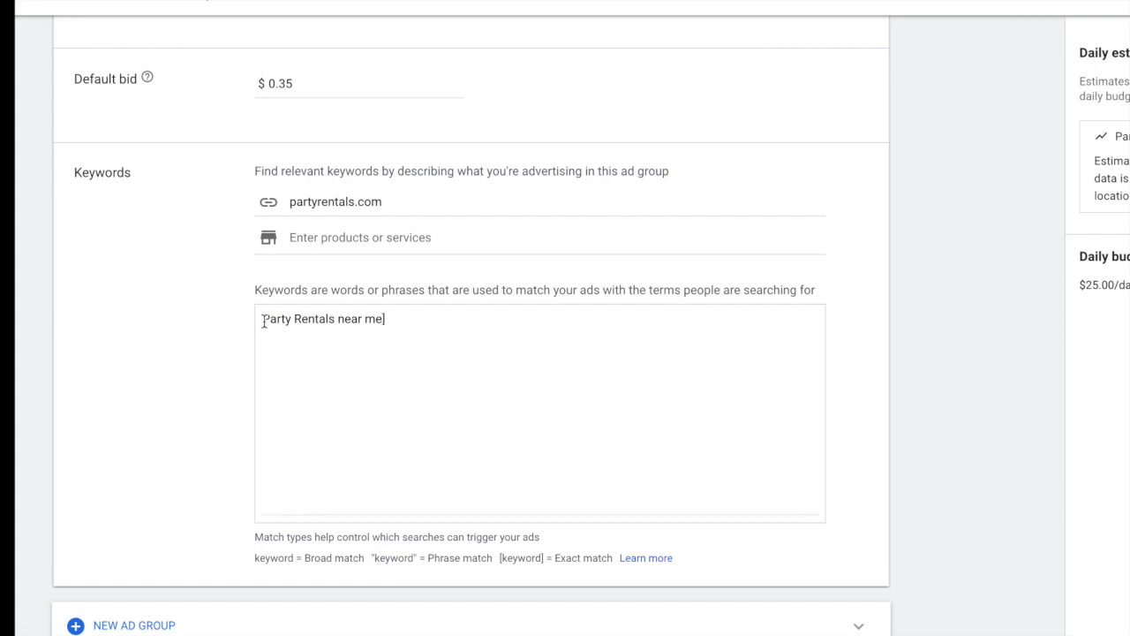
text([)
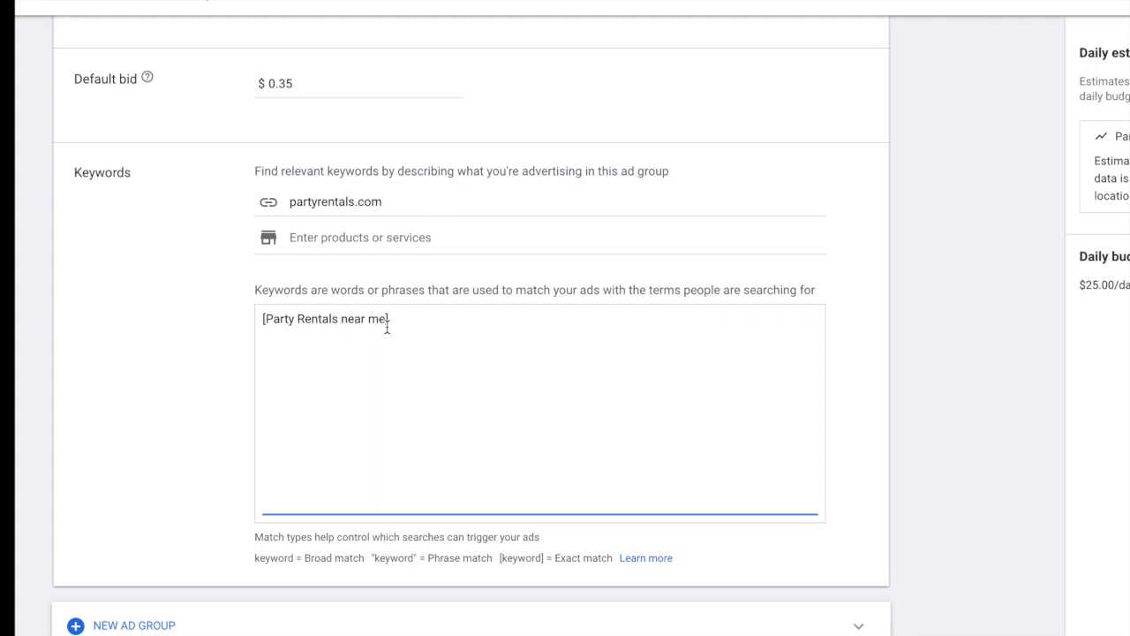
- Add a second, phrase-match keyword in quotation marks, "part rentals near me", on a new line
key(Return)
text(")
key(BackSpace)
text("party rentals near me")
key(BackSpace)
triple_click(272, 354)
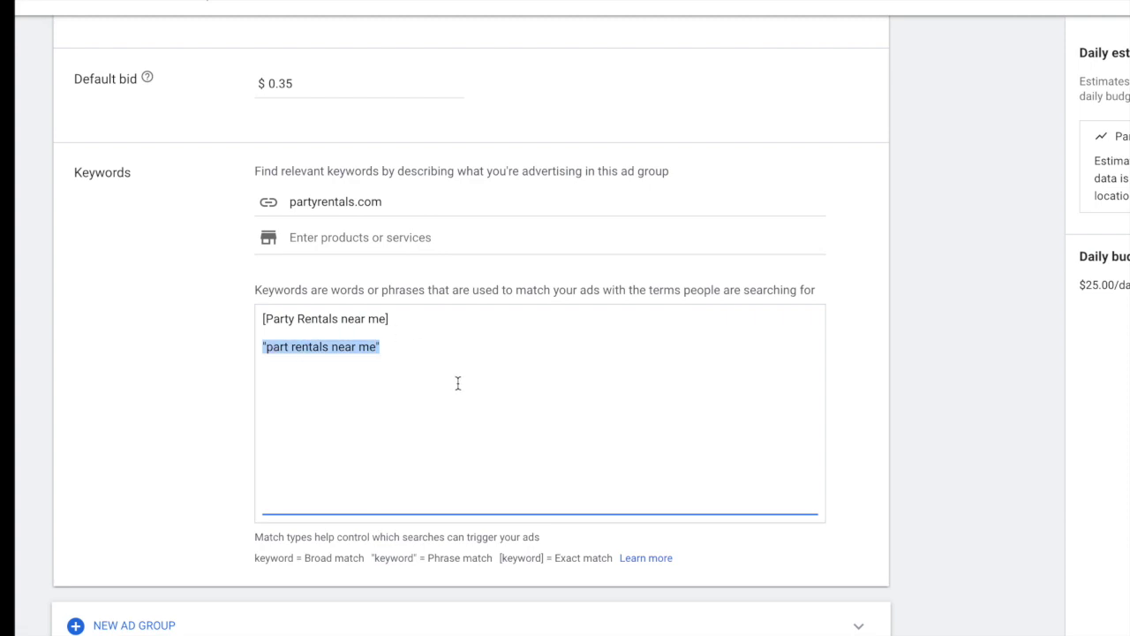
click(309, 362)
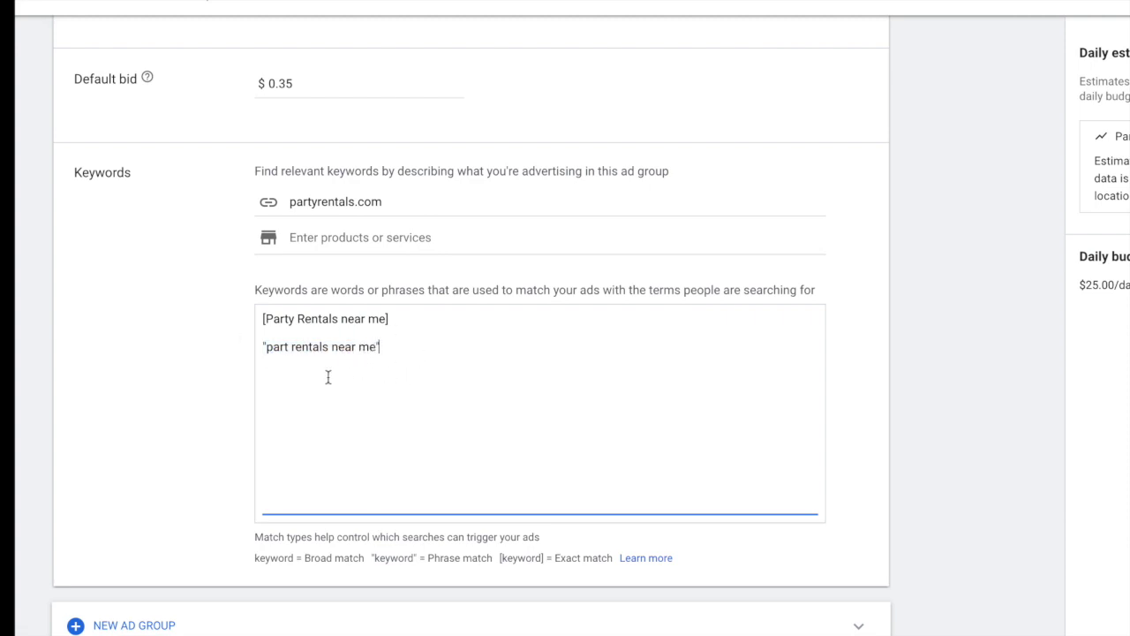
- Correct the spelling of the phrase-match keyword so it reads "party rentals near me"
click(289, 350)
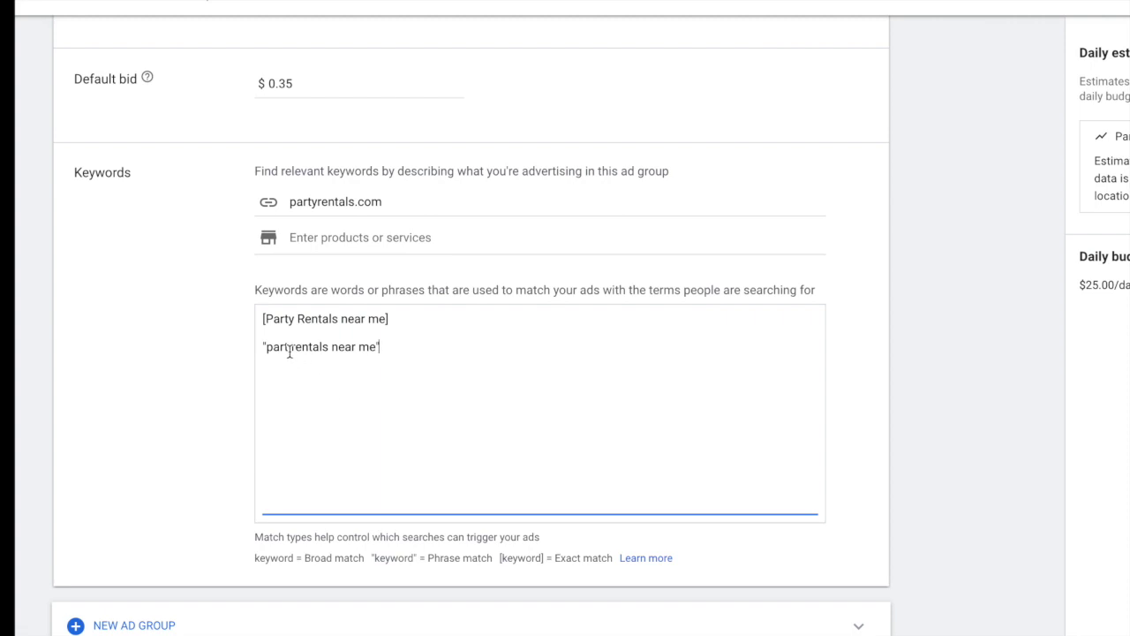
text(y)
click(338, 347)
key(BackSpace)
click(334, 348)
click(297, 347)
key(BackSpace)
key(BackSpace)
key(BackSpace)
text(y)
- Add another ad group below the Party Rentals near me group
scroll(418, 345, down, 1)
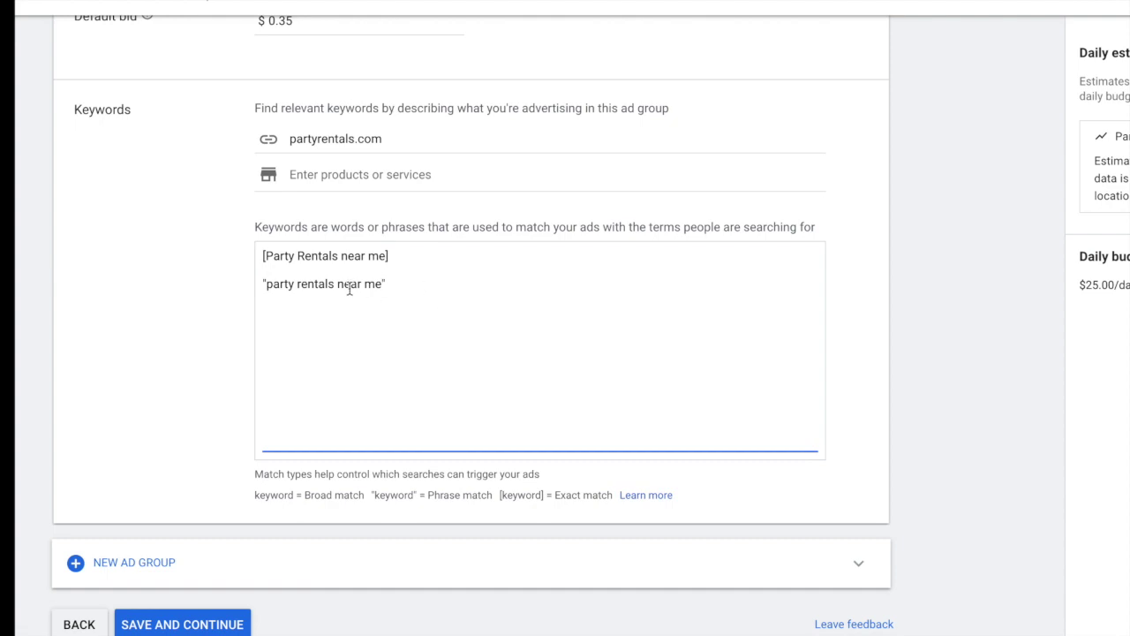
click(183, 562)
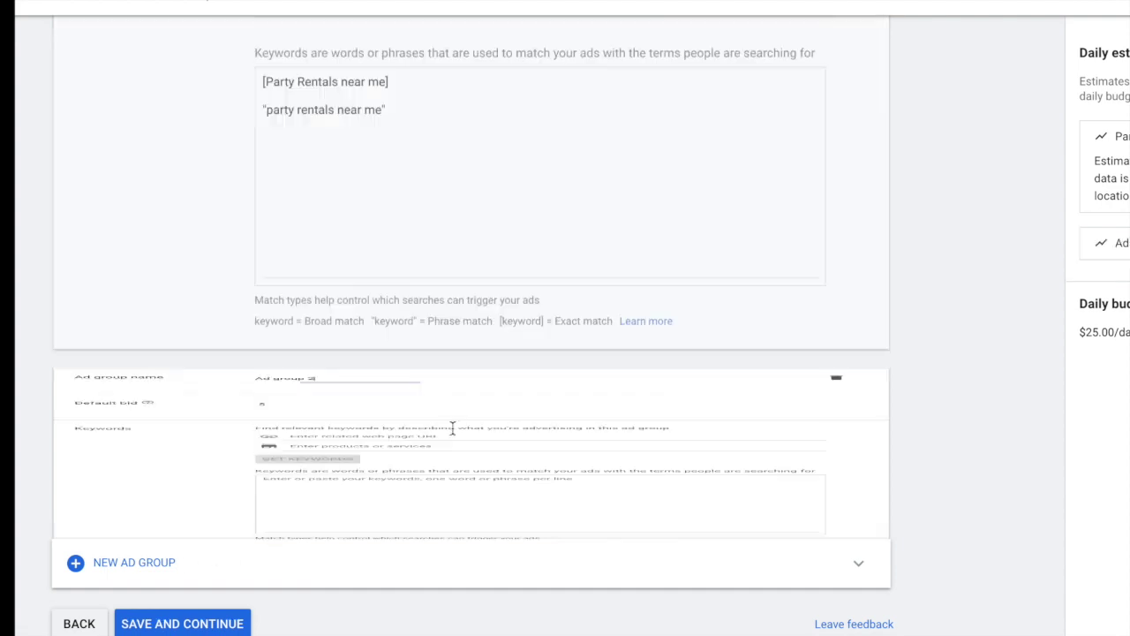
scroll(406, 199, up, 2)
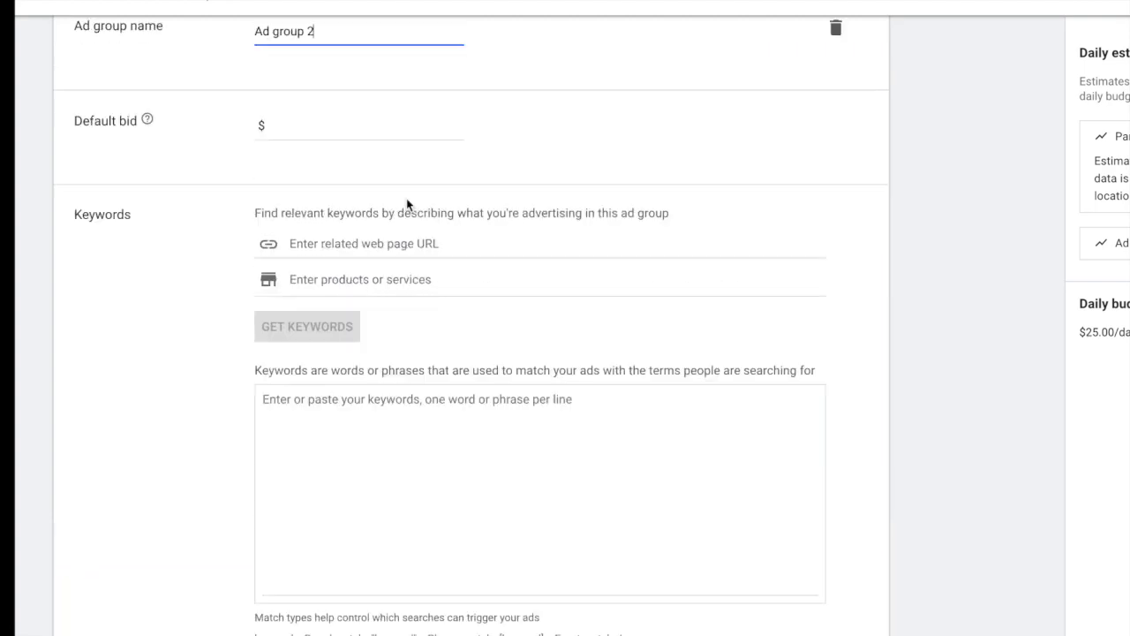
- Rename the second ad group as Birthday Bounce House rentals
scroll(406, 198, up, 8)
scroll(394, 327, down, 2)
scroll(394, 326, down, 6)
click(358, 337)
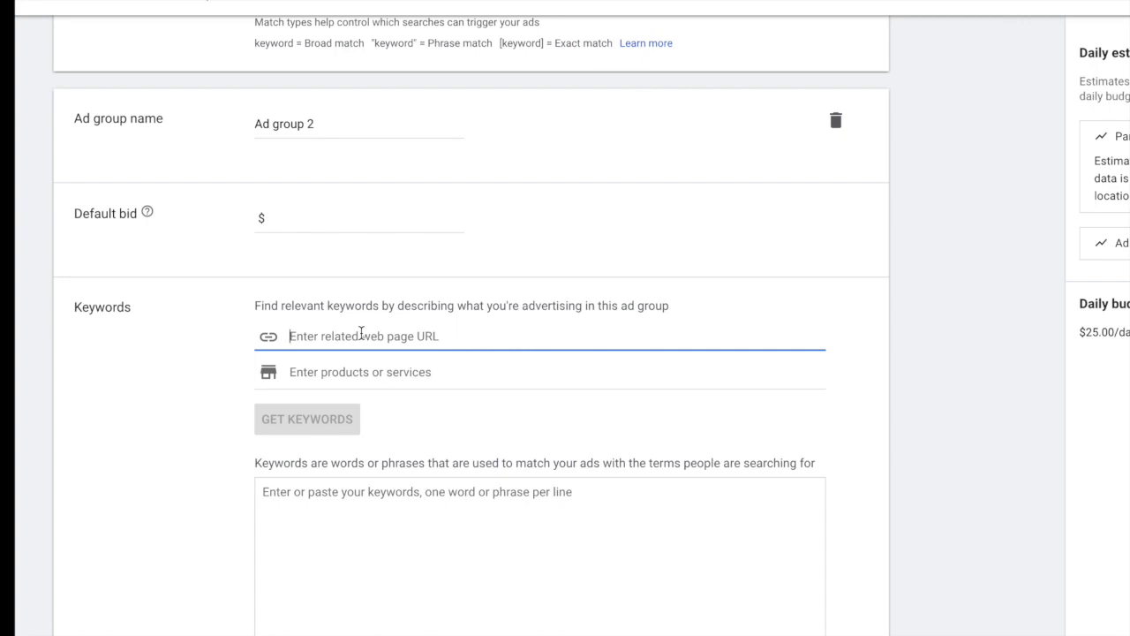
drag(320, 129, 237, 125)
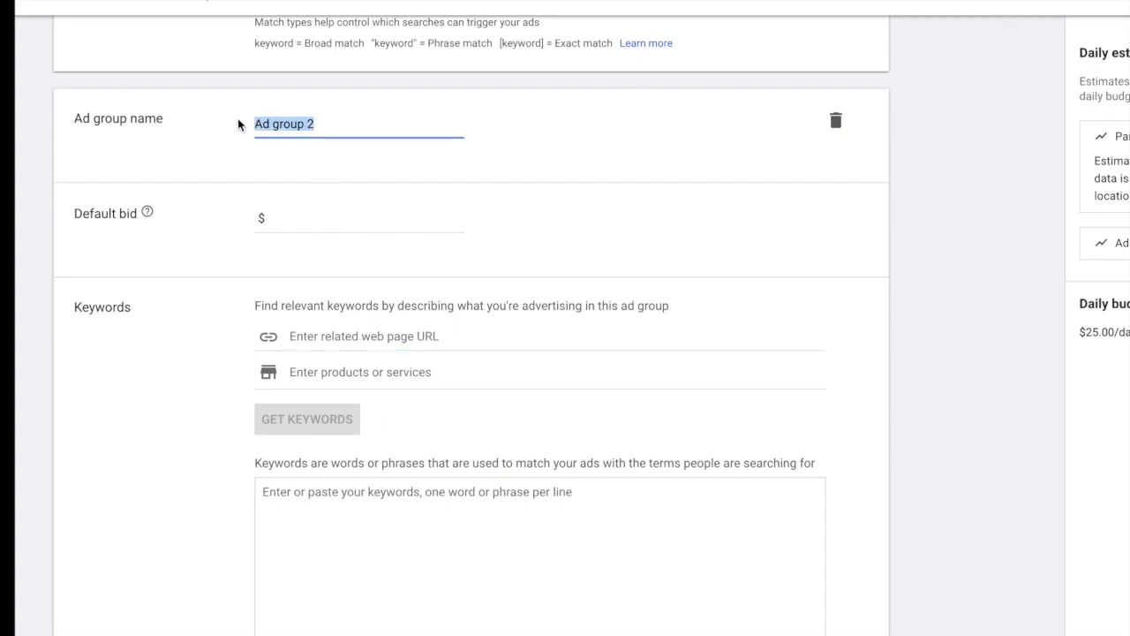
text(Birthd)
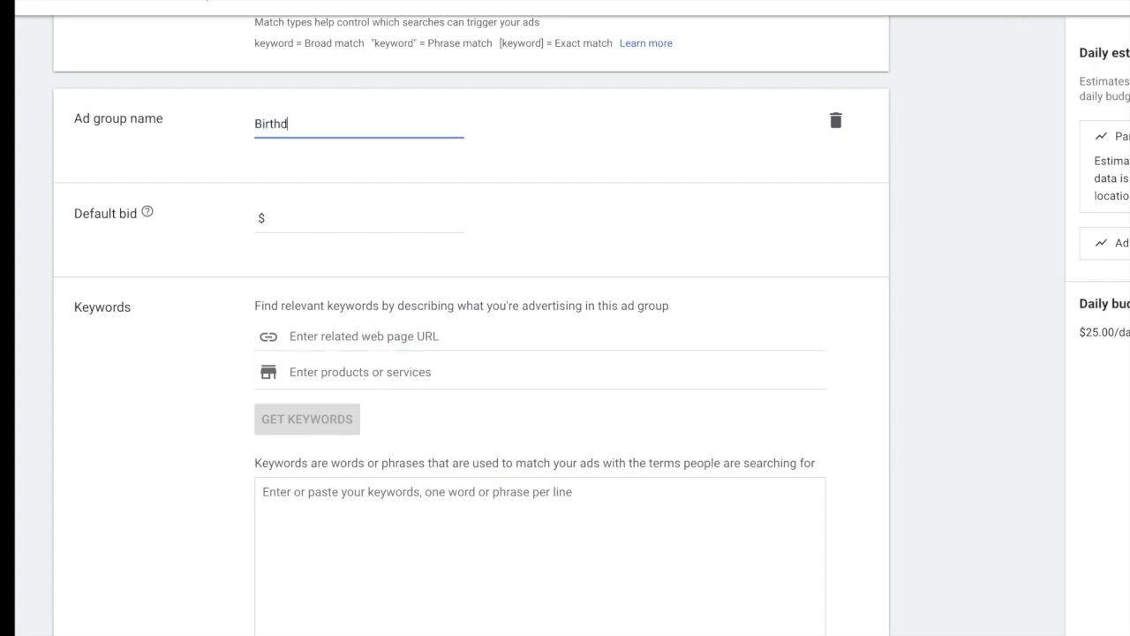
text(ay Bounce House rentals)
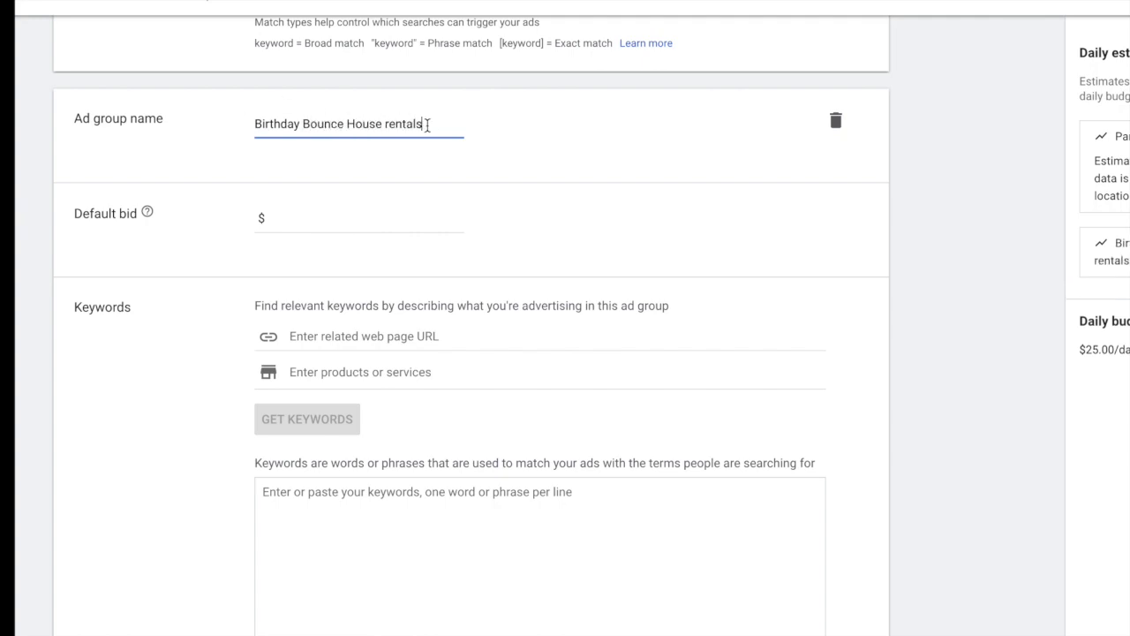
- Copy the second ad group's name for reuse and set that group's default bid to $.25
drag(424, 124, 204, 124)
key(ctrl+c)
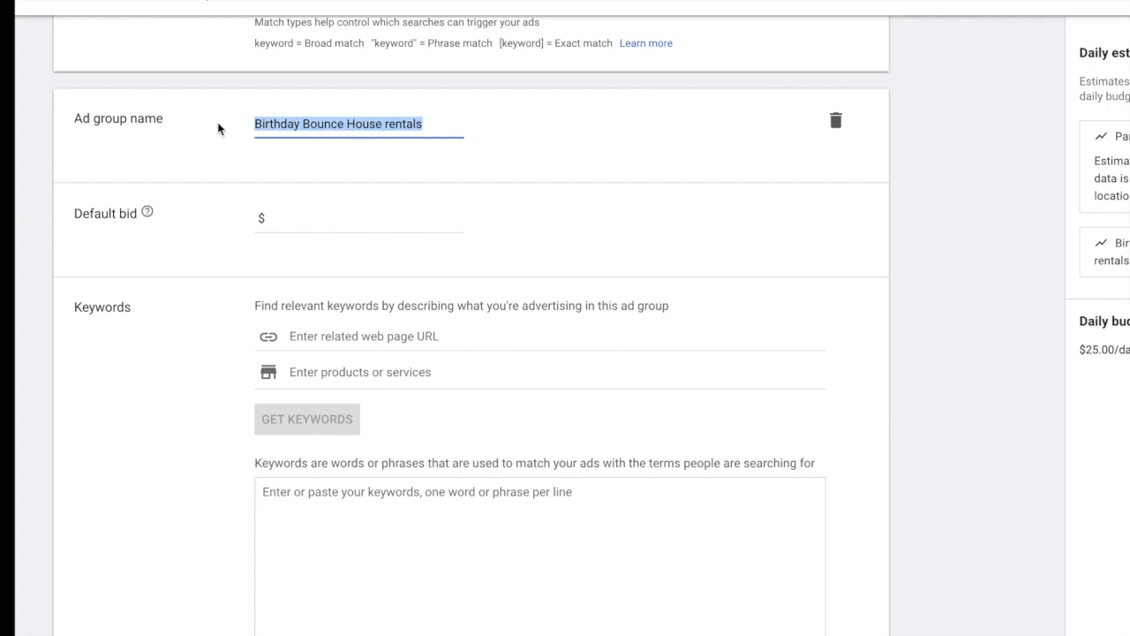
click(304, 219)
text(.25)
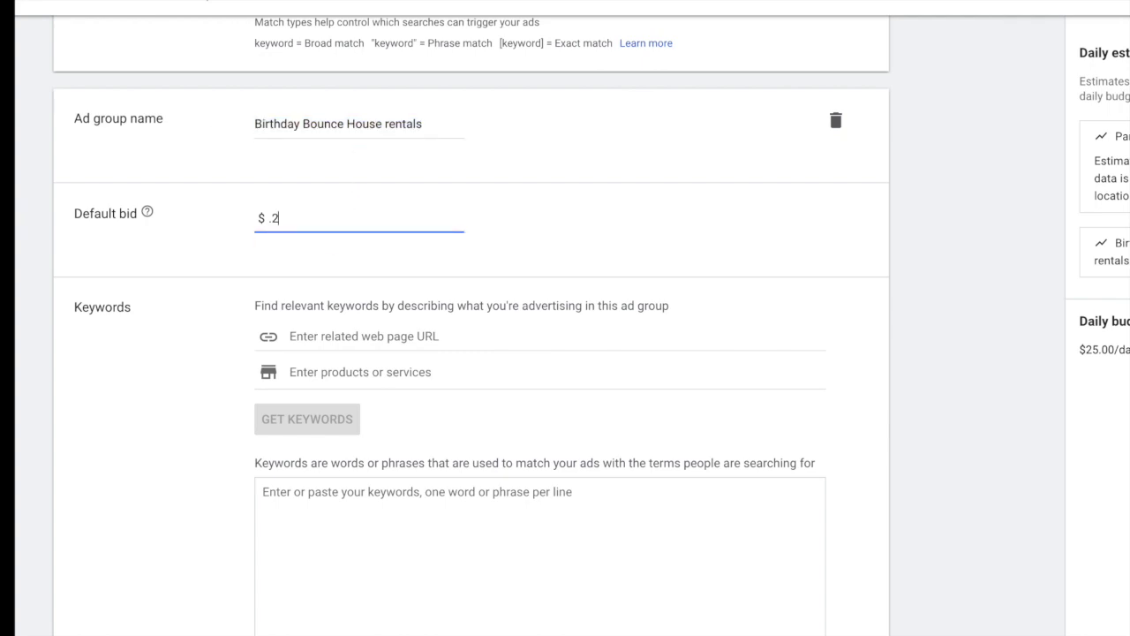
- Paste the copied name as a keyword of the second ad group and make it exact match as [Birthday Bounce House rentals]
scroll(397, 447, down, 2)
click(352, 399)
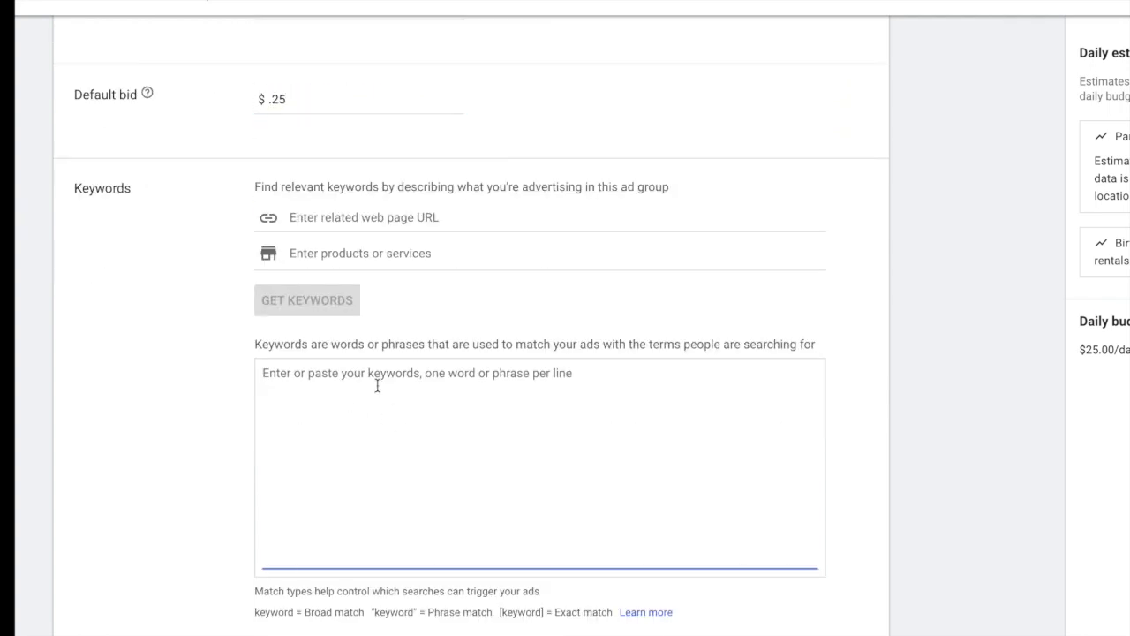
key(ctrl+v)
text(])
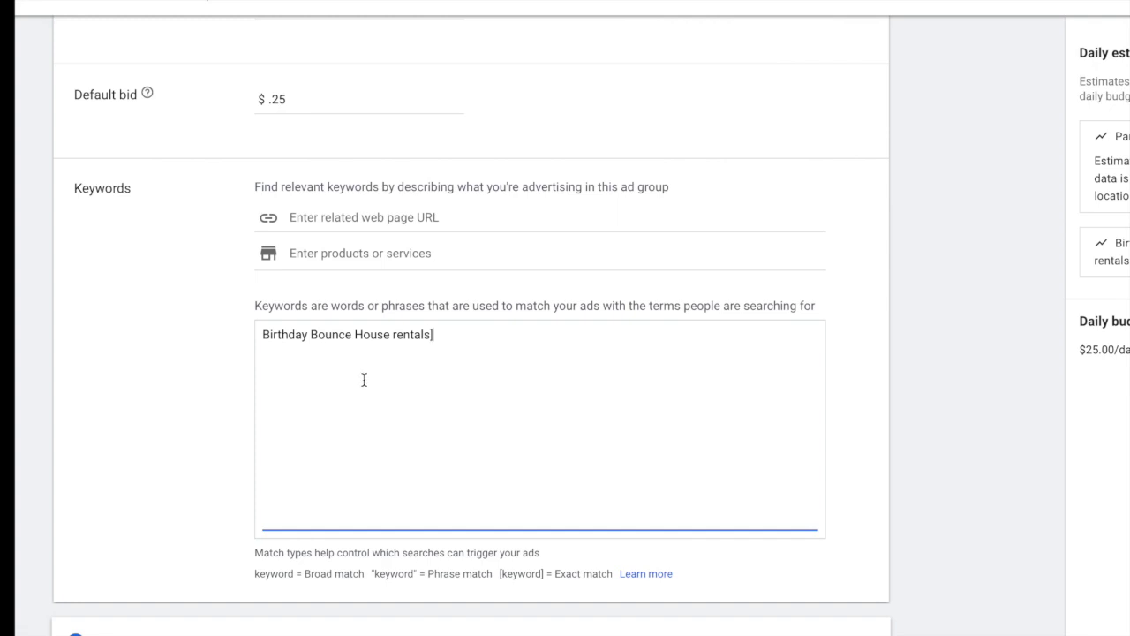
click(263, 337)
text([)
- Add a phrase-match keyword in quotation marks, "Birthday Bounce House rentals", below the exact-match keyword
click(433, 339)
key(Return)
key(Return)
text(")
key(ctrl+v)
text(")
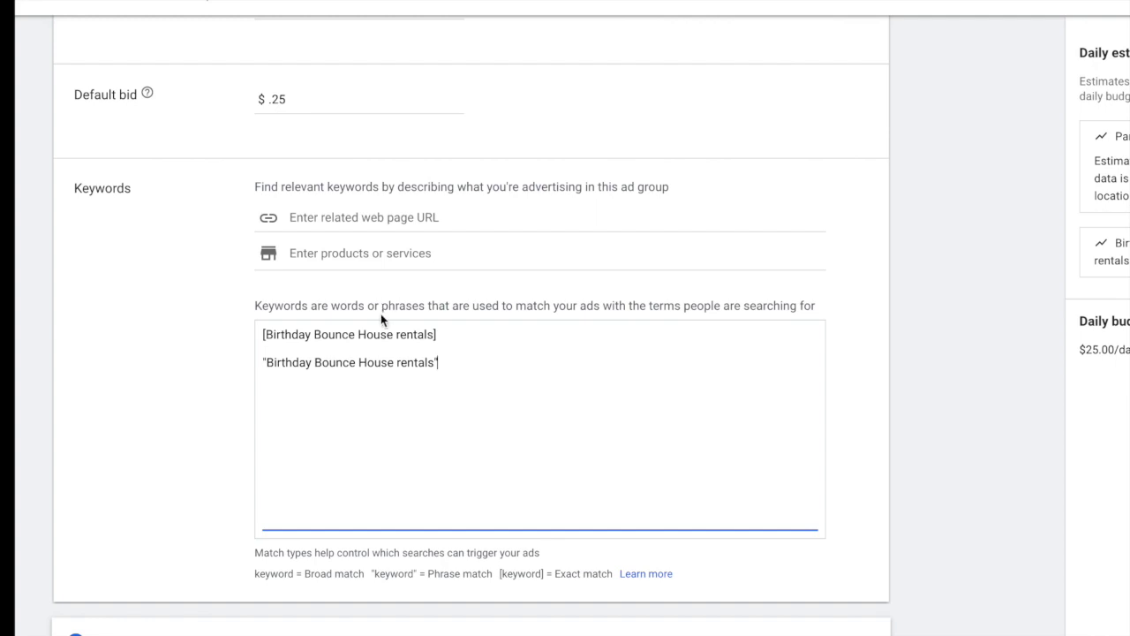
- Review the names, default bids, web page URL and keywords of both ad groups
scroll(383, 315, down, 1)
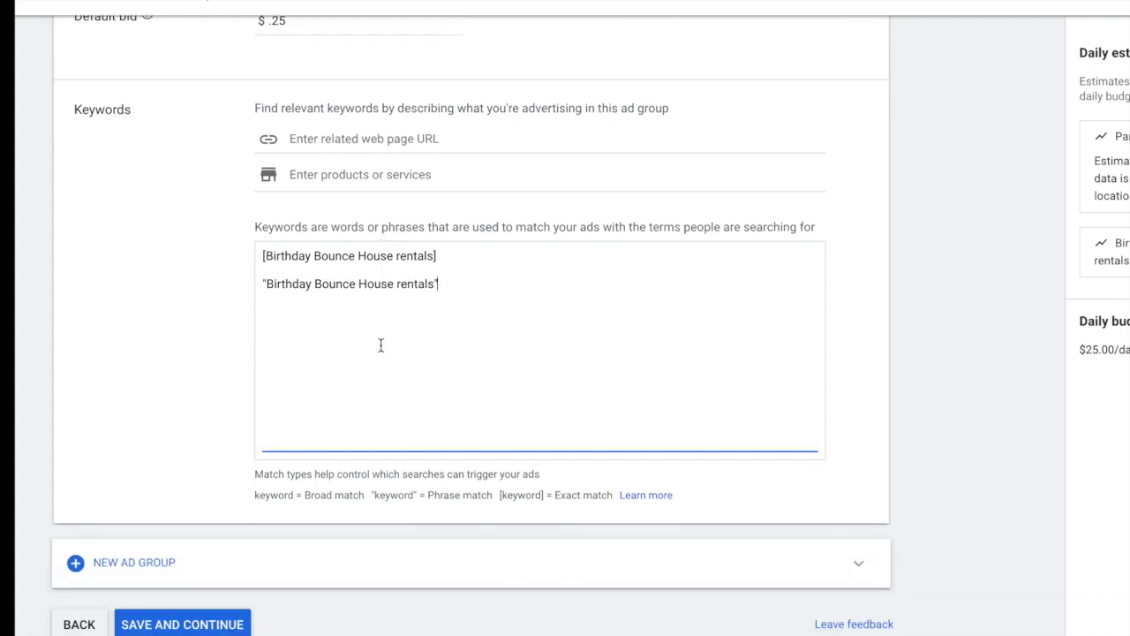
scroll(382, 346, up, 4)
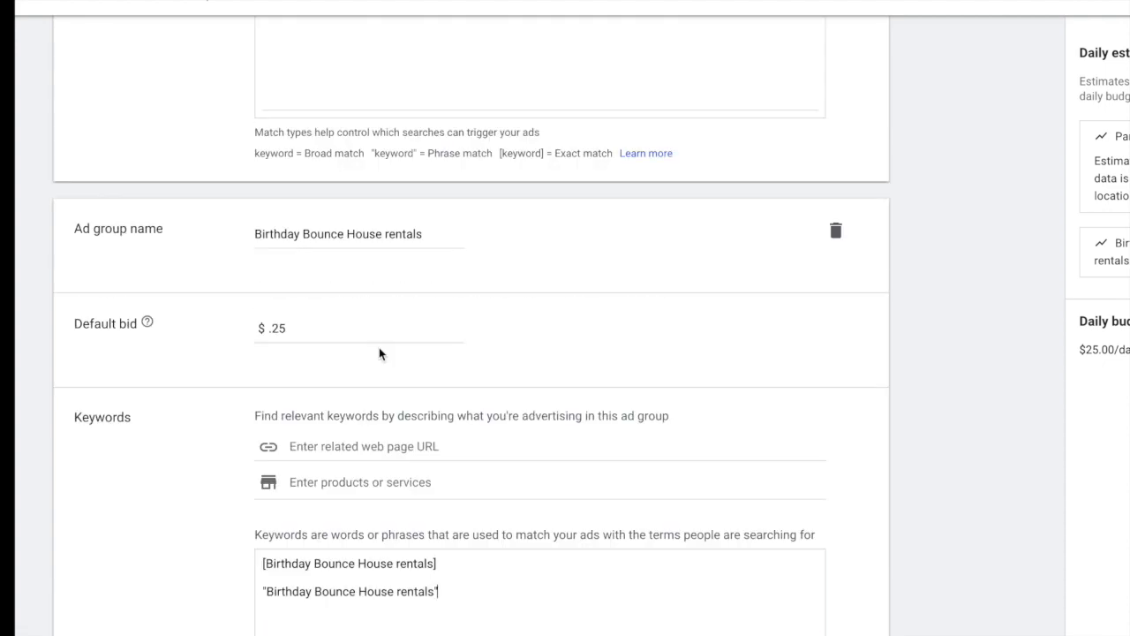
scroll(379, 354, down, 4)
scroll(392, 411, up, 7)
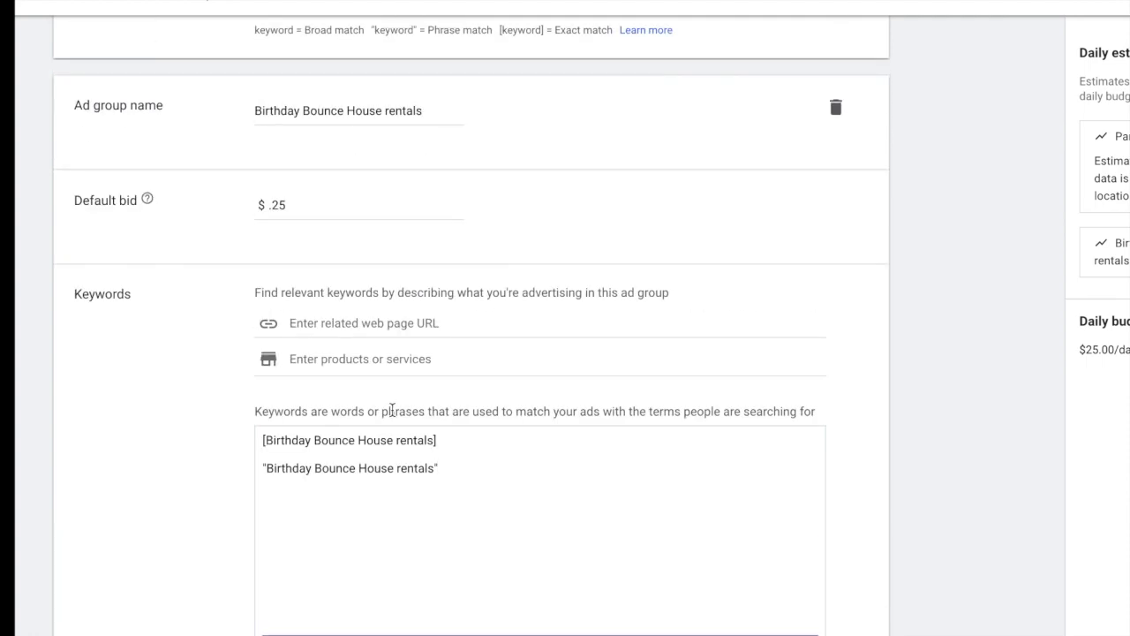
scroll(394, 408, up, 2)
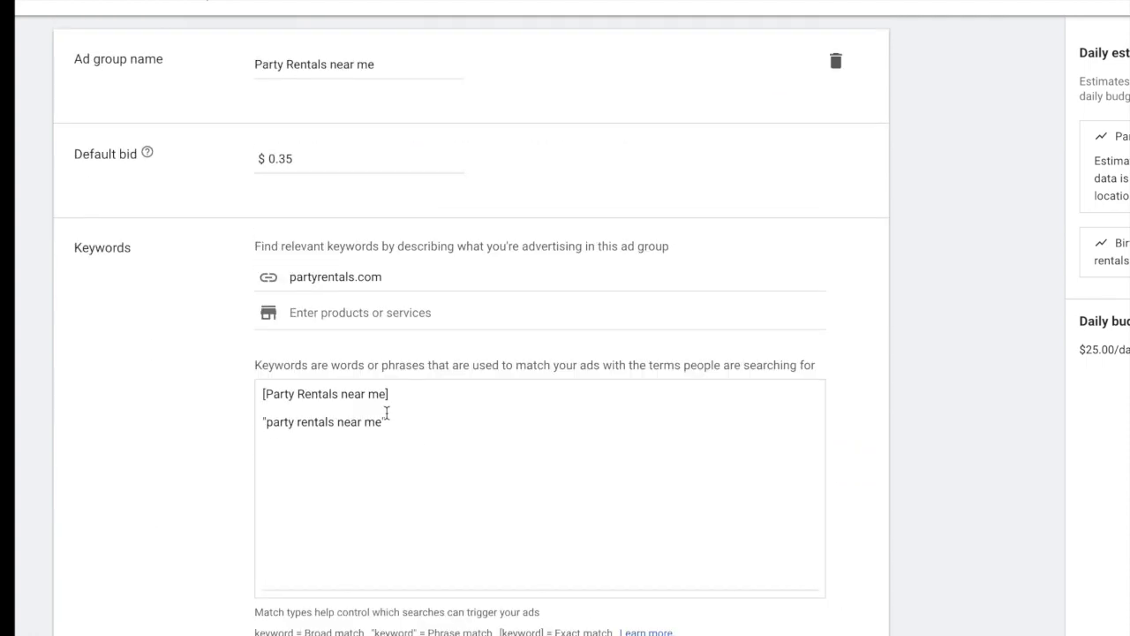
scroll(387, 414, down, 1)
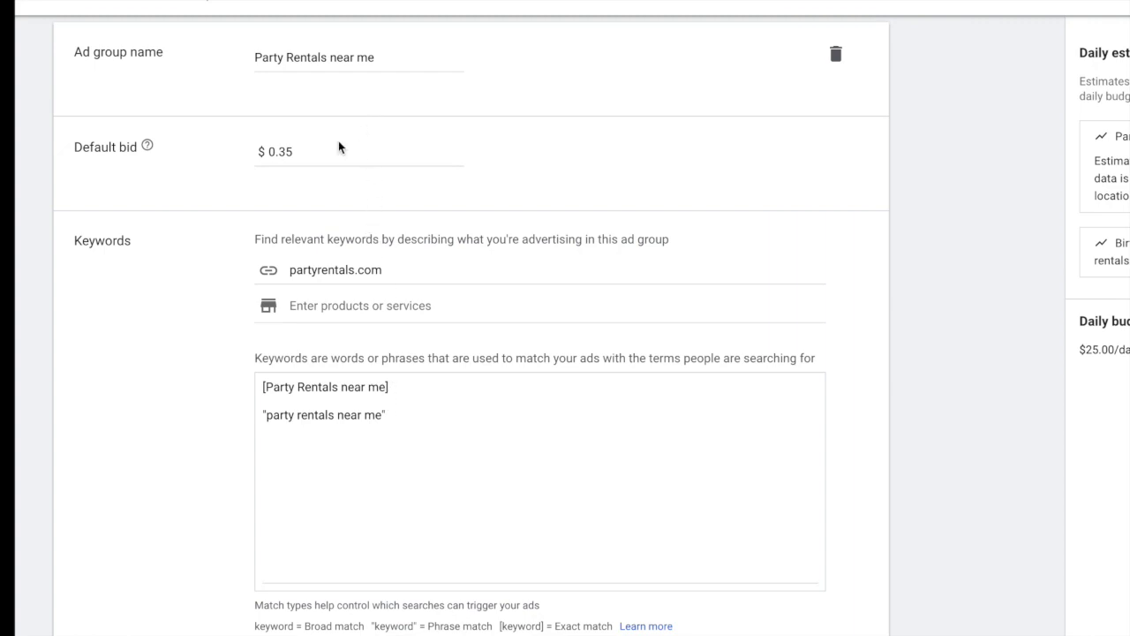
click(359, 269)
double_click(360, 269)
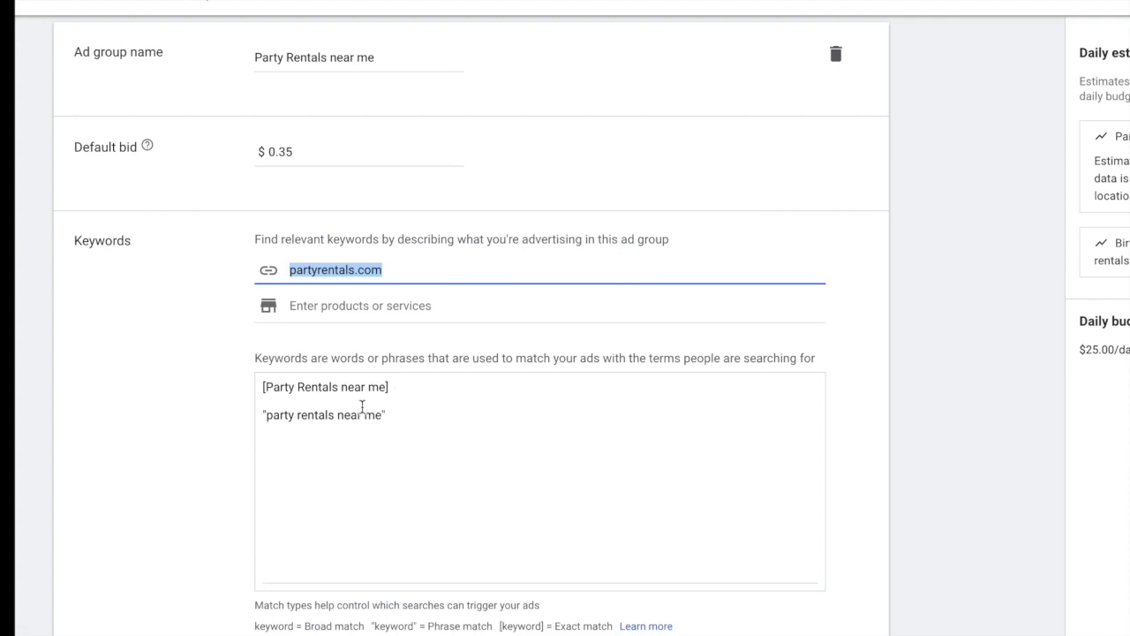
scroll(362, 424, down, 7)
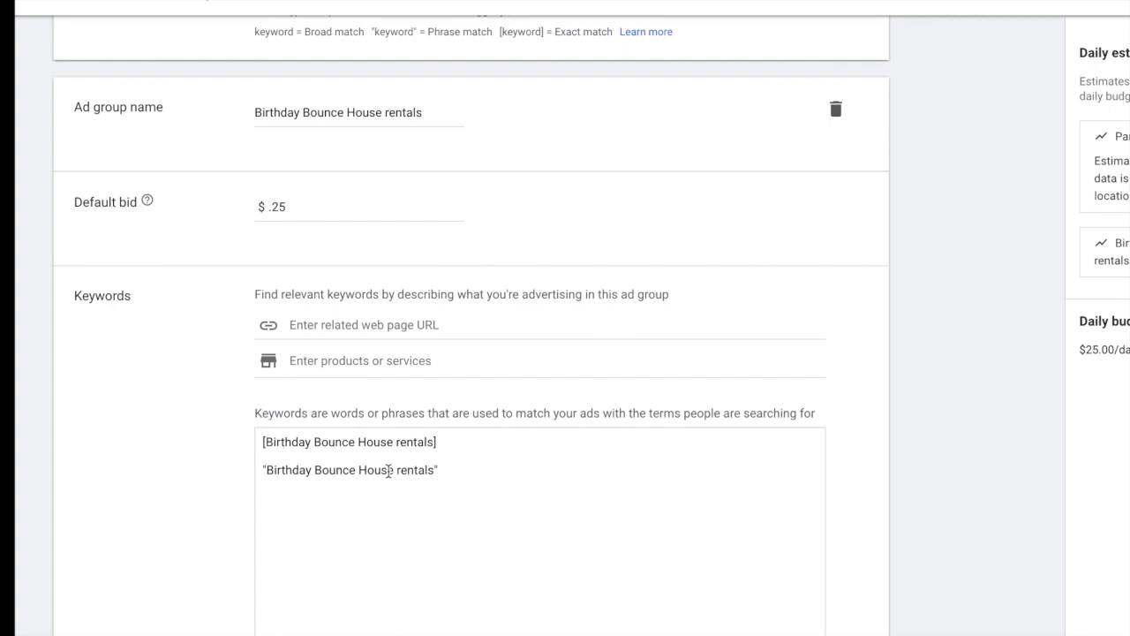
scroll(389, 471, down, 2)
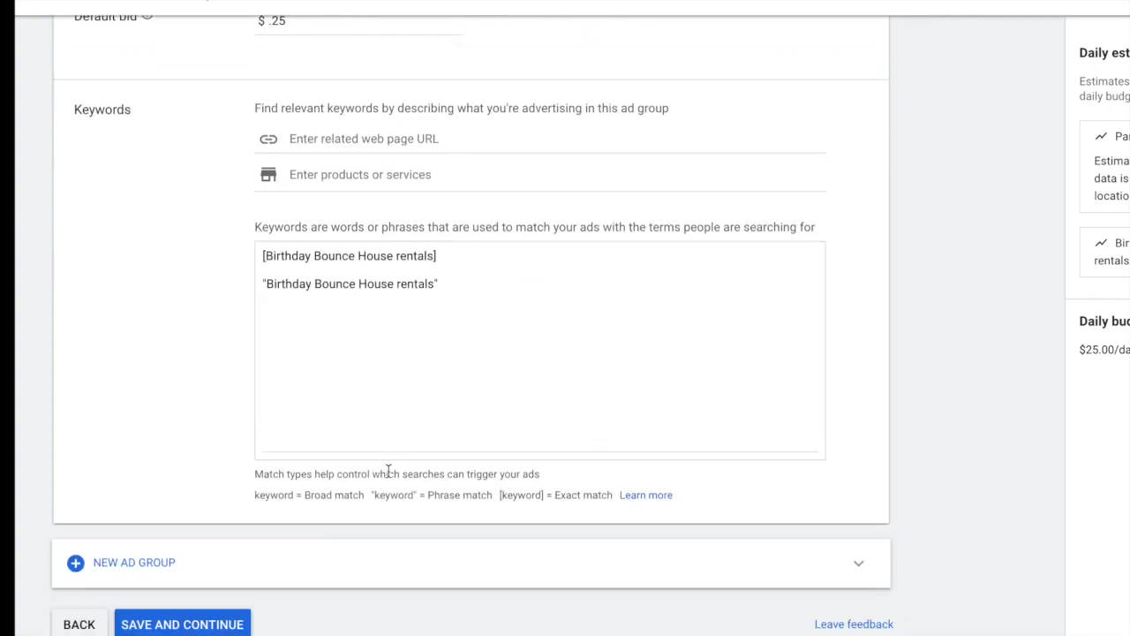
- Save the ad groups, continue to ad creation, and check the final URL of the Birthday Bounce House rentals responsive search ad
click(186, 624)
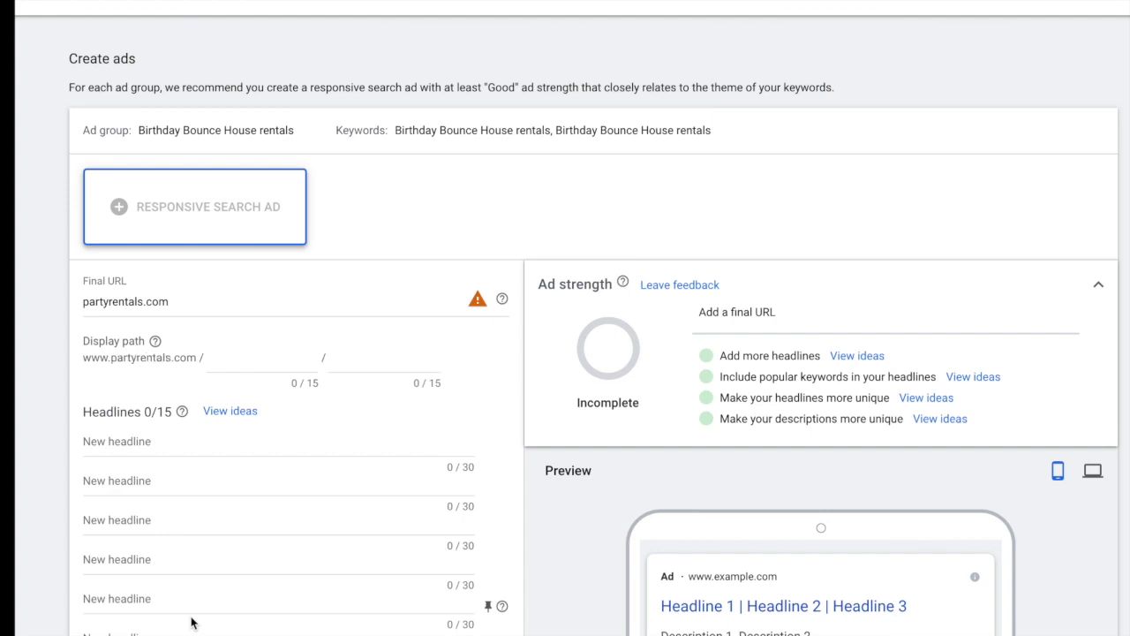
scroll(298, 356, down, 2)
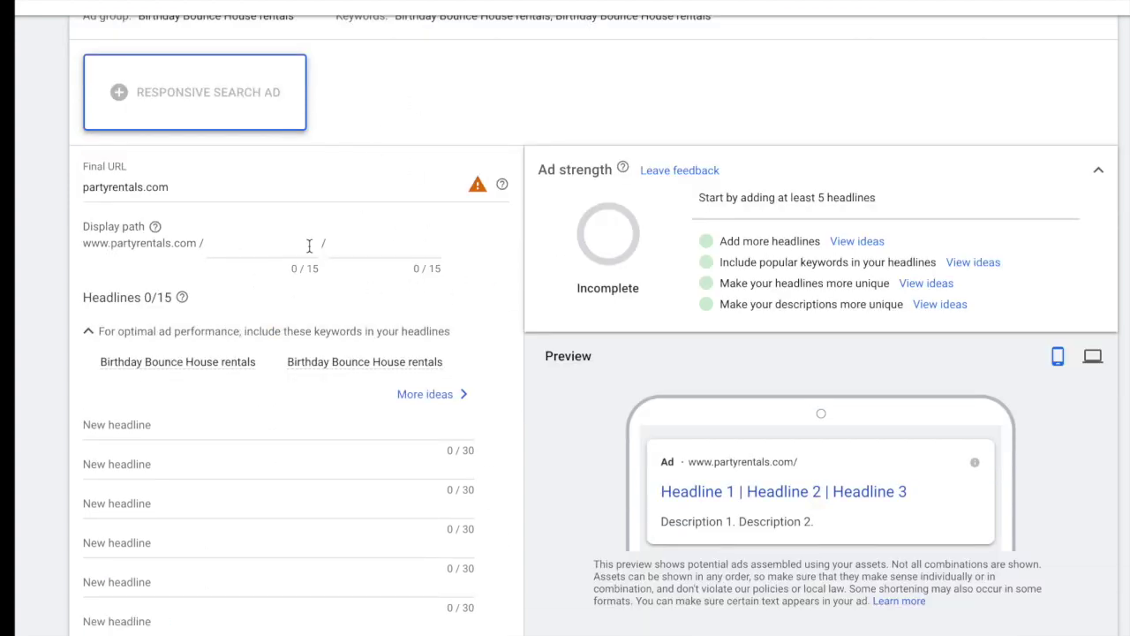
scroll(336, 263, up, 1)
scroll(530, 301, down, 1)
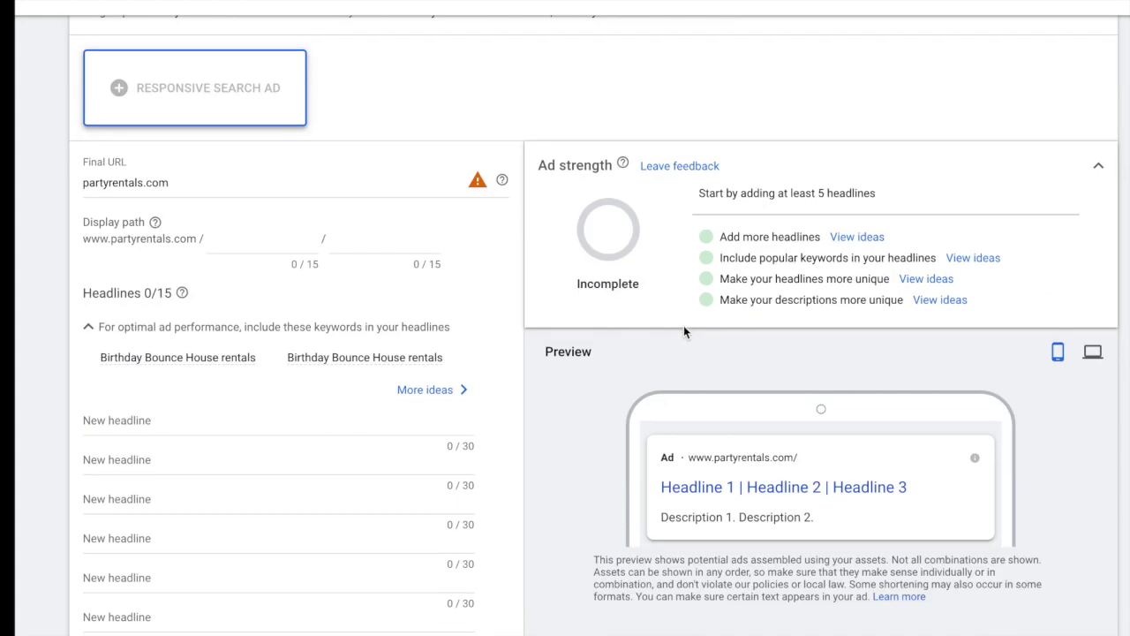
click(217, 186)
scroll(290, 202, up, 1)
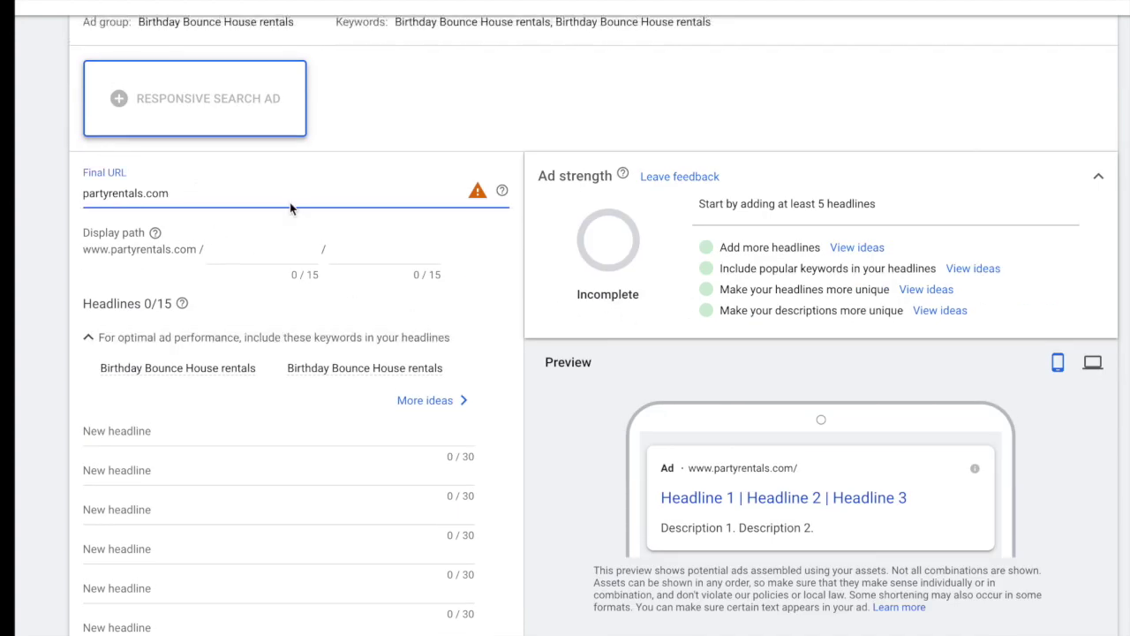
scroll(283, 212, up, 1)
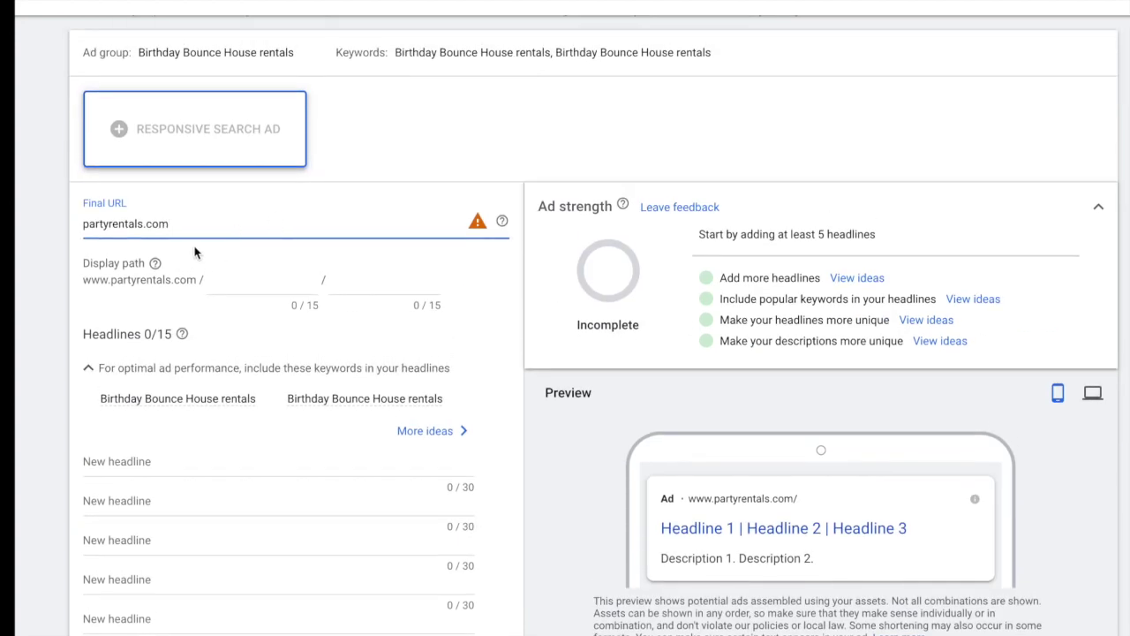
- Try sale as the first part of the ad's display path, and clear it again
click(240, 283)
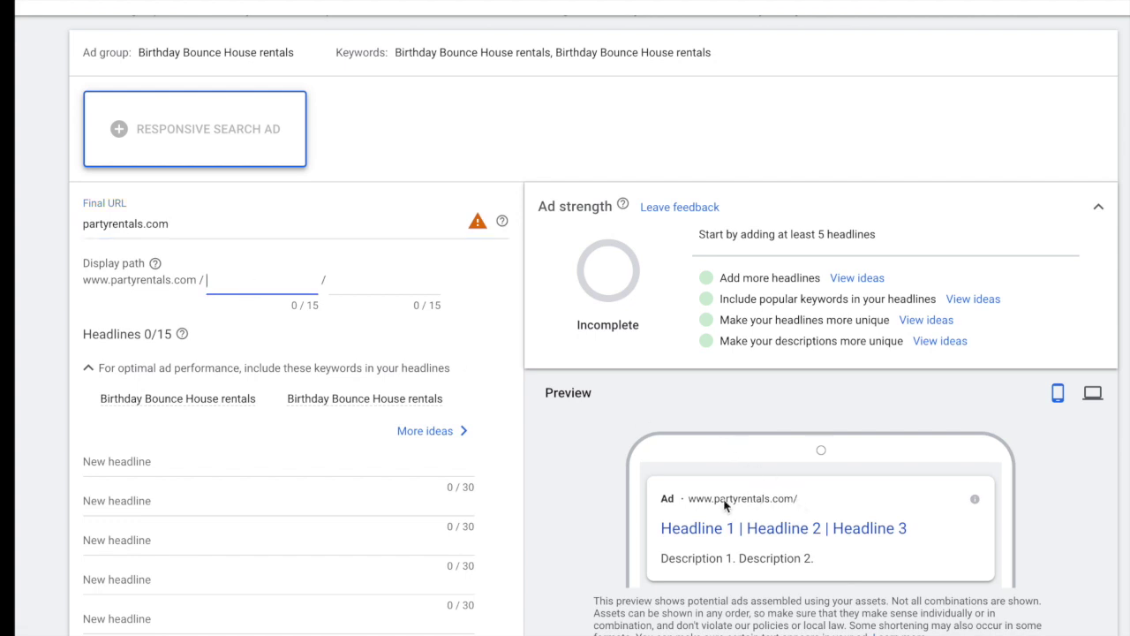
click(818, 502)
text(sale)
click(359, 279)
double_click(276, 280)
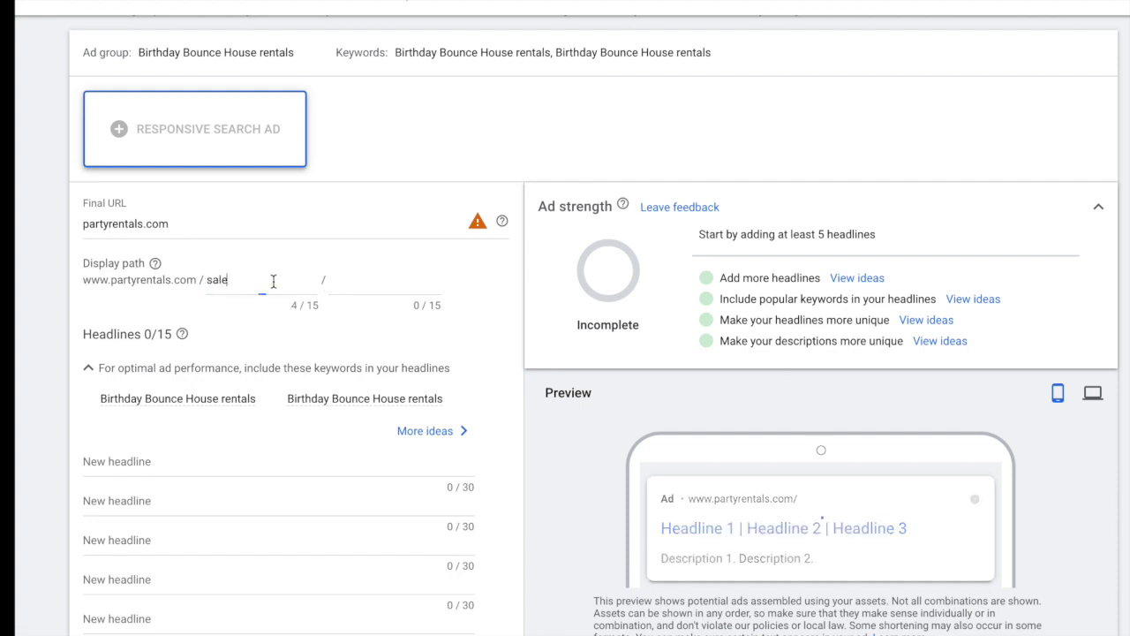
key(BackSpace)
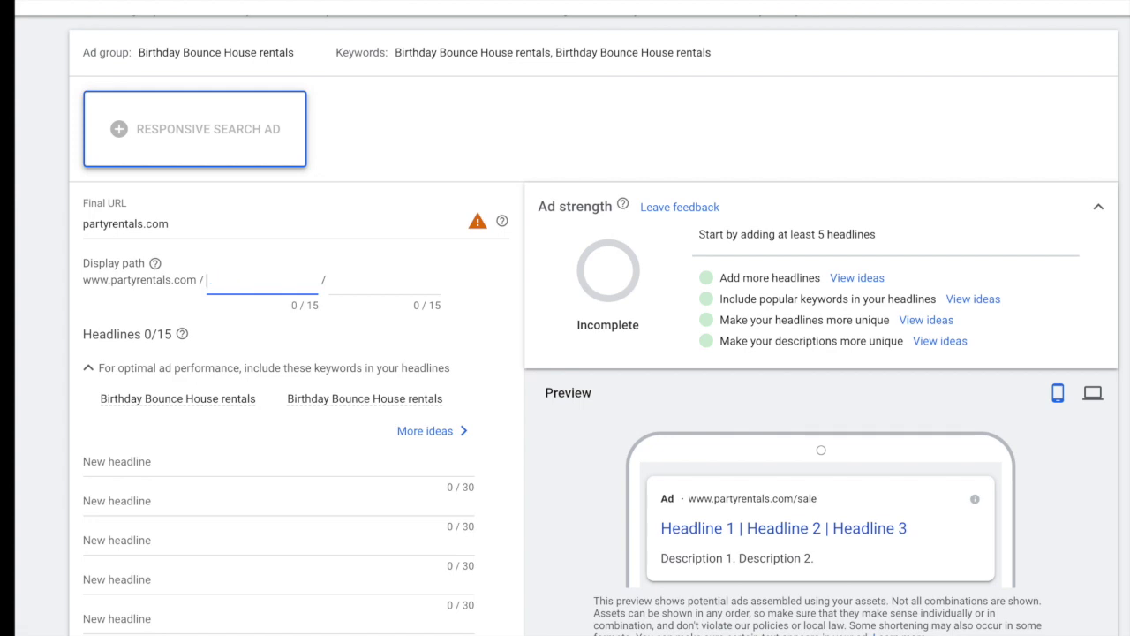
- Try bounce and house as the two parts of the ad's display path, and clear them again
text(bounce)
click(400, 285)
text(house)
drag(360, 298, 203, 277)
key(BackSpace)
- Try tables&chairs as the first part of the ad's display path
text(tables&)
click(341, 284)
click(273, 283)
text(chairs)
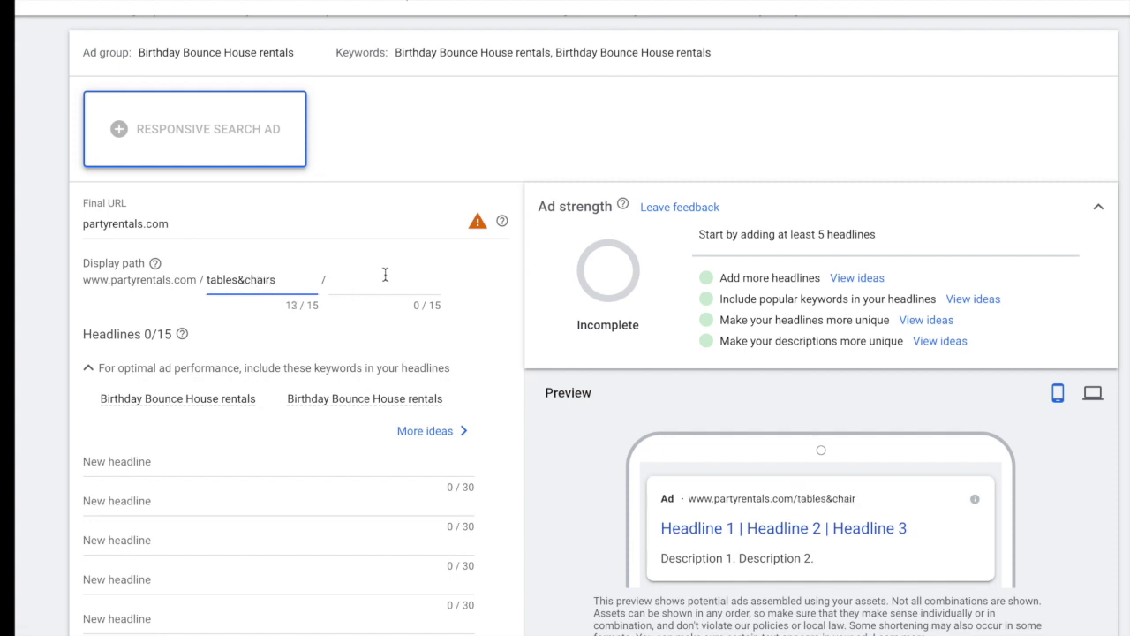
- Set the two parts of the ad's display path to birthday and parties
triple_click(232, 274)
text(birthday)
click(377, 286)
text(parties)
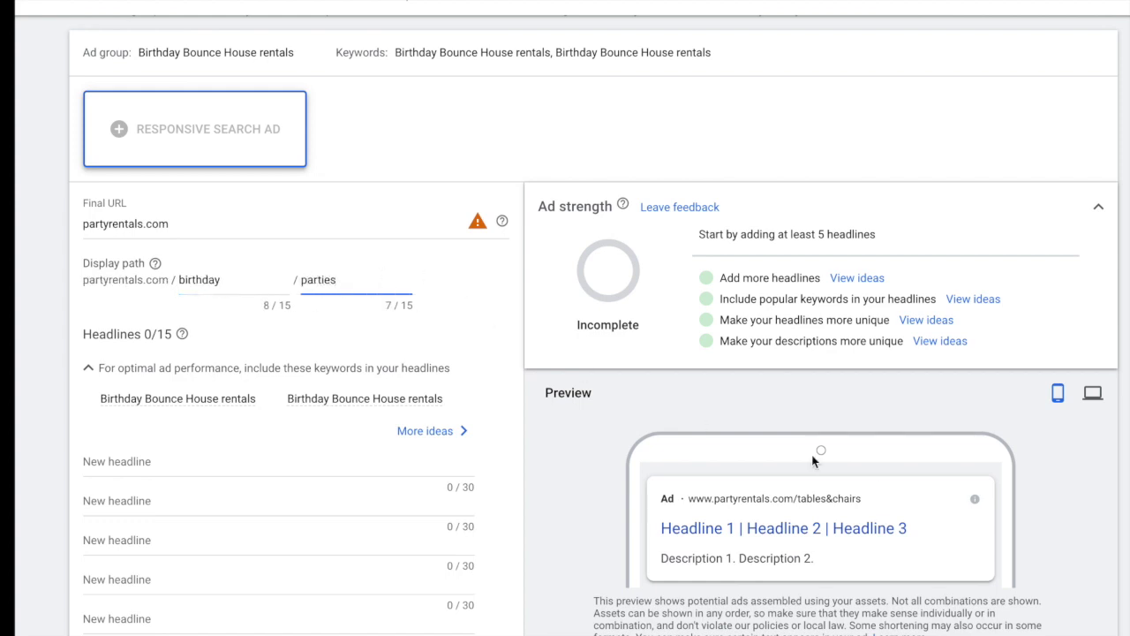
click(845, 499)
- Enter Party Rentals - Westfield NJ as the ad's first headline
scroll(360, 296, down, 1)
scroll(358, 276, down, 1)
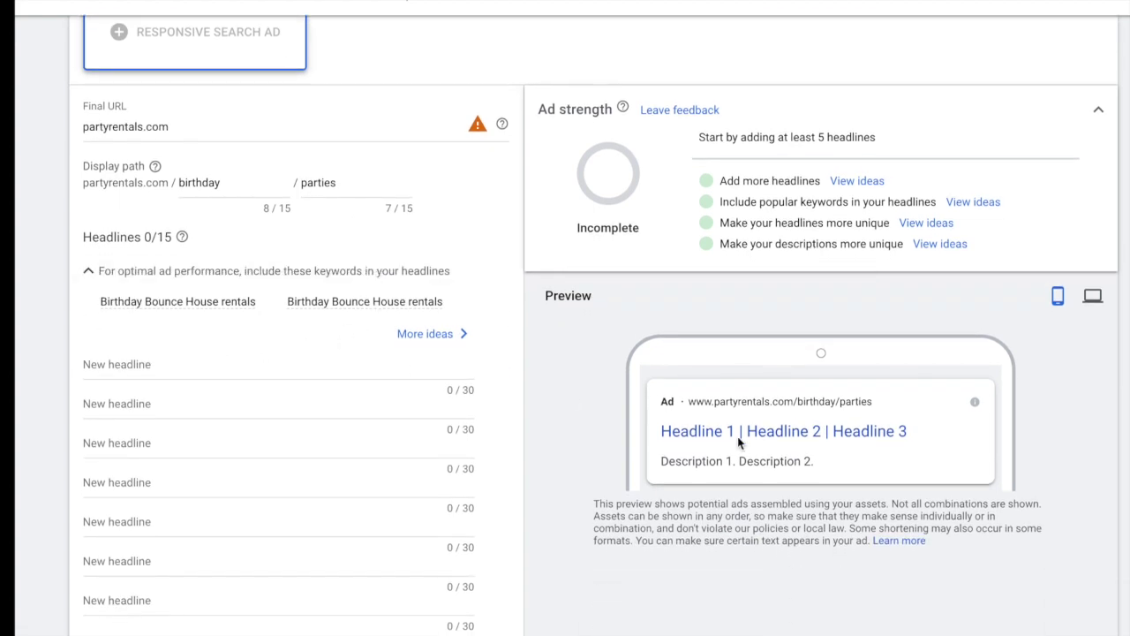
click(125, 362)
mouse_move(433, 303)
text(PArty)
key(BackSpace)
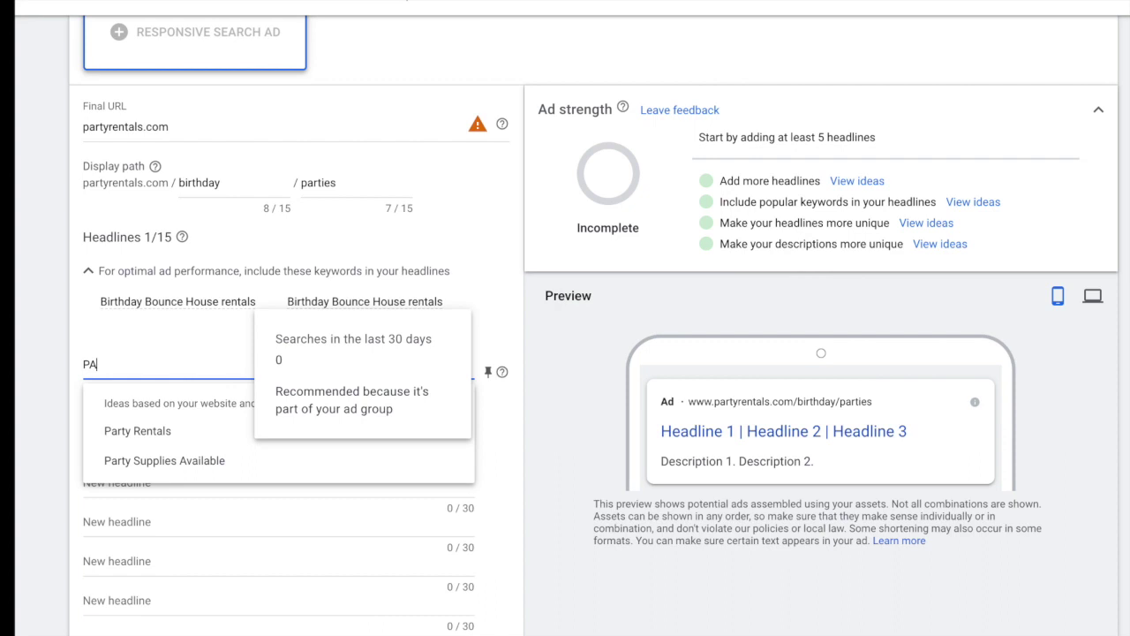
text(y Rentals)
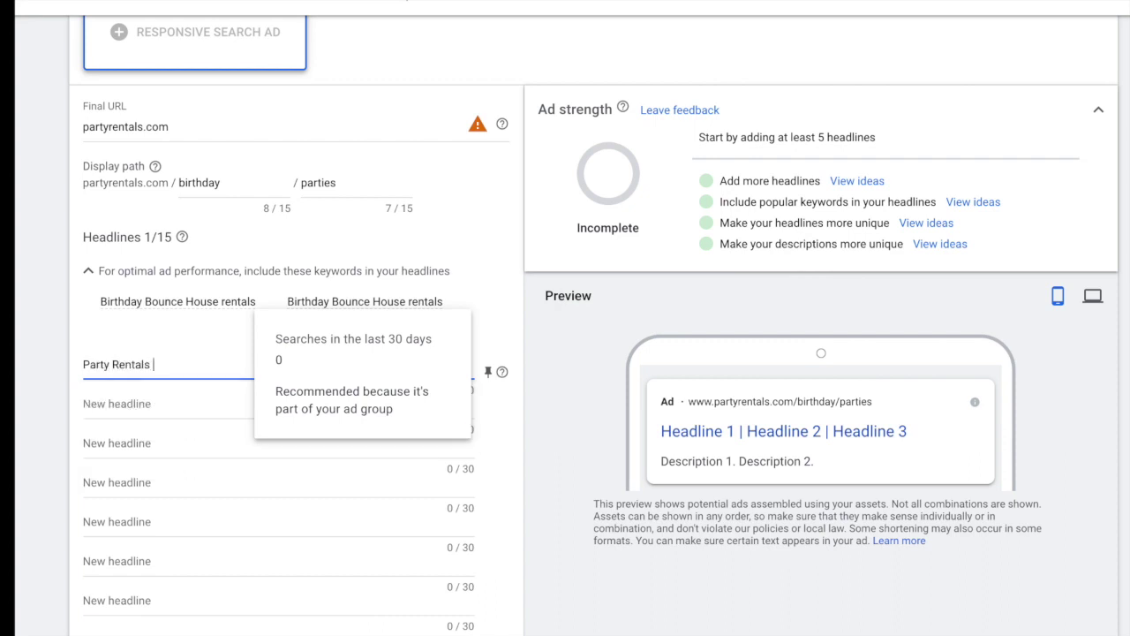
text( - Westfield NJ)
click(232, 329)
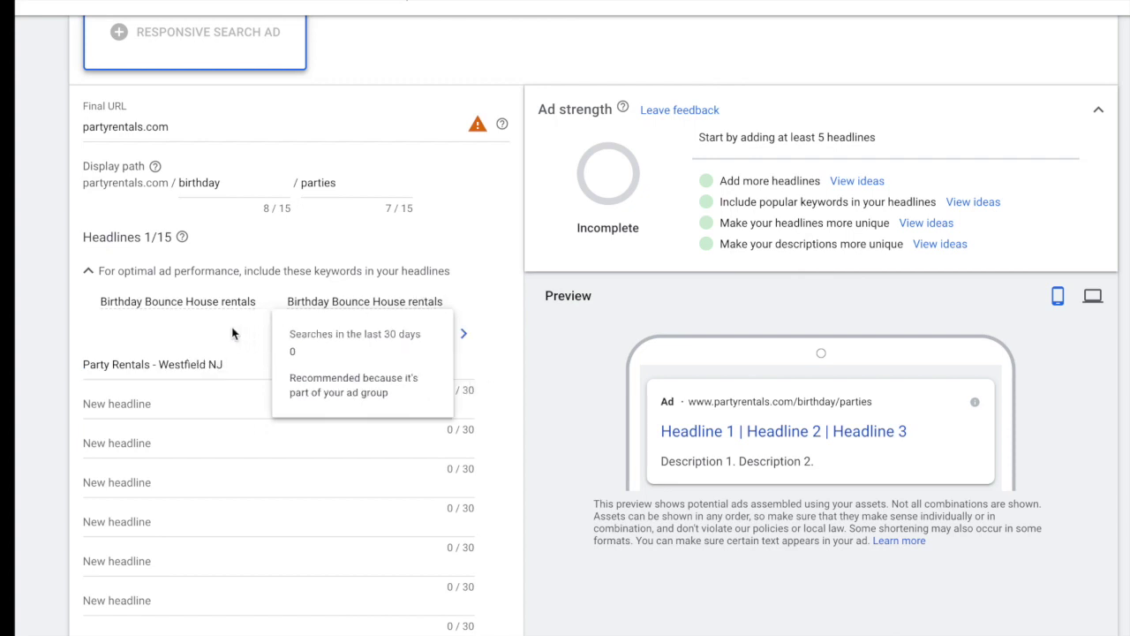
- Enter Party Rentals For All Occasion as the second headline, keeping it within the 30-character limit
click(163, 408)
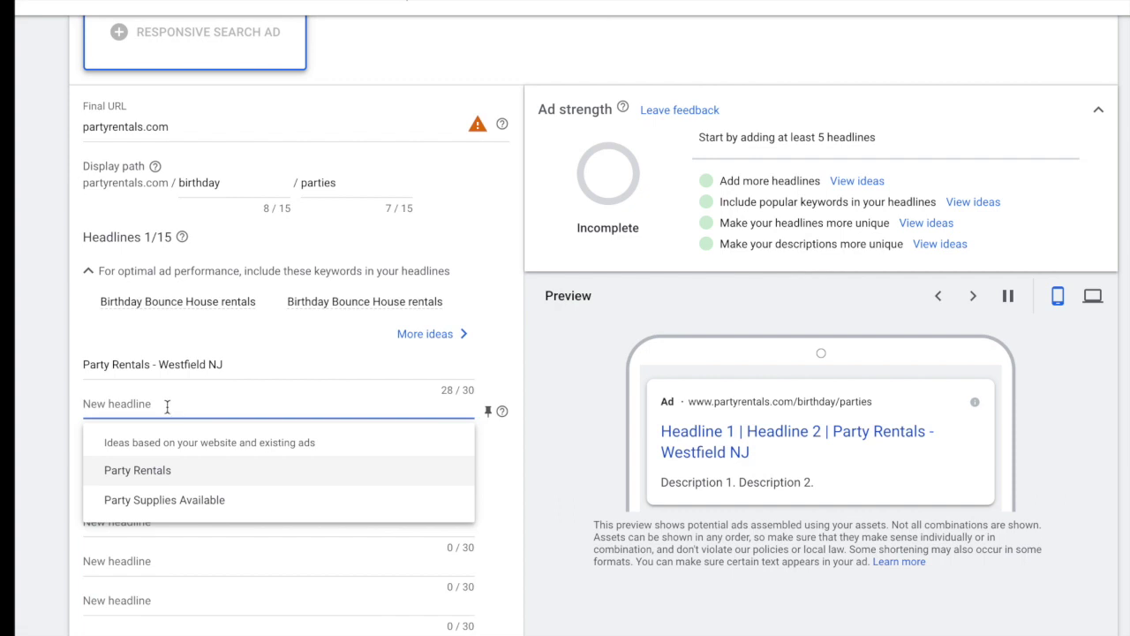
text(Party R)
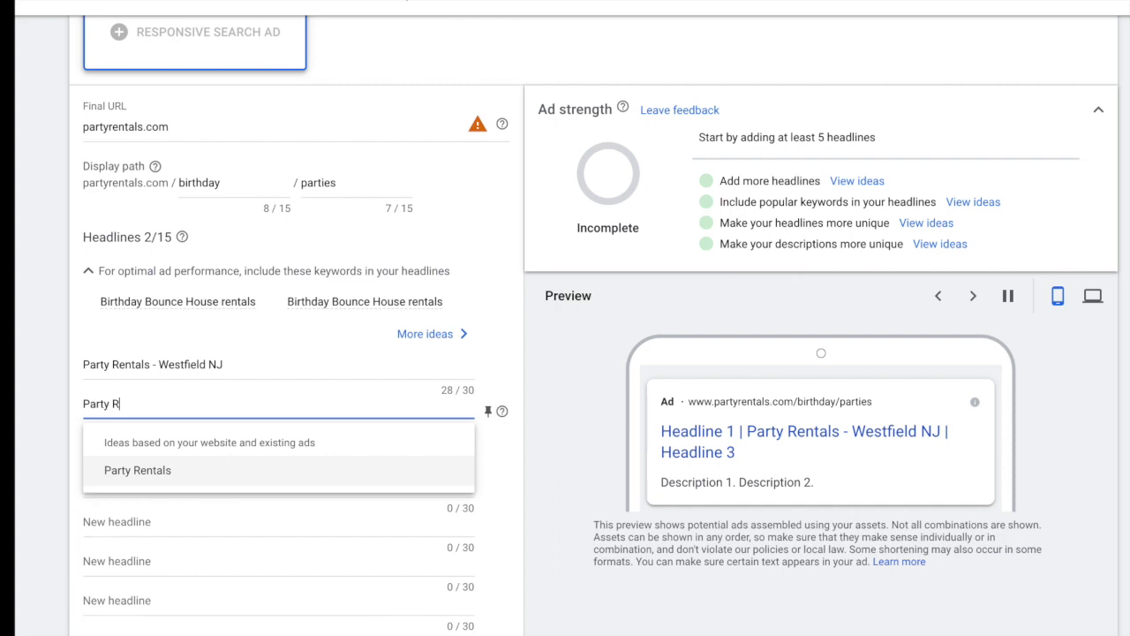
text(entals For All Occasions)
key(BackSpace)
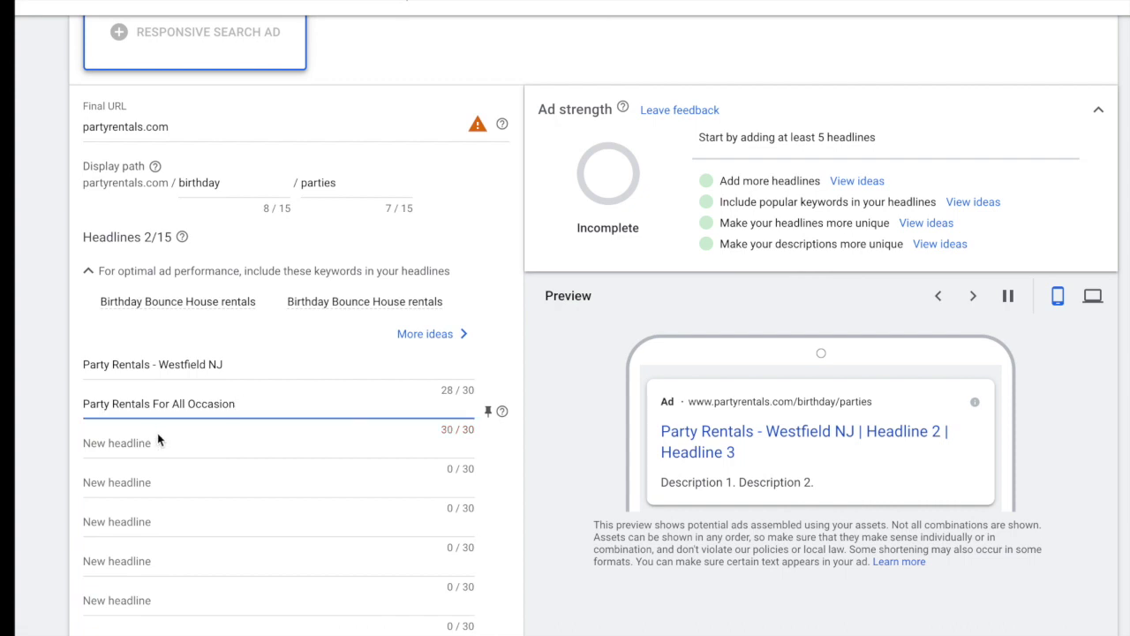
- Enter Rent Bounce Houses & Candy as the ad's third headline
click(158, 439)
text(Pa)
key(BackSpace)
key(BackSpace)
text(Rent)
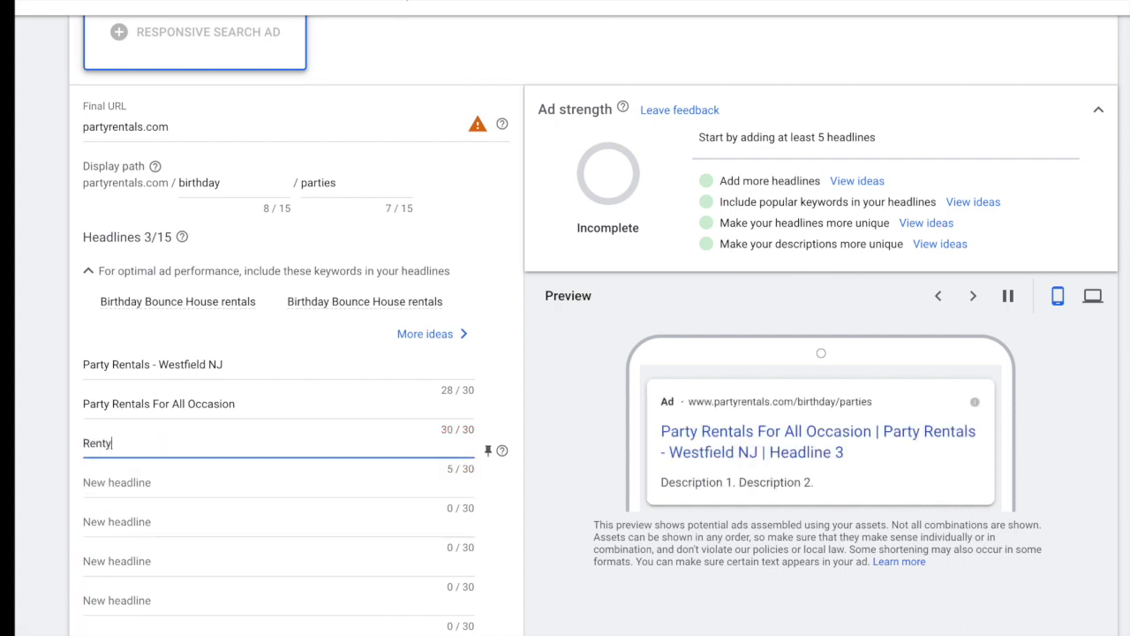
text( Bounce Houses &)
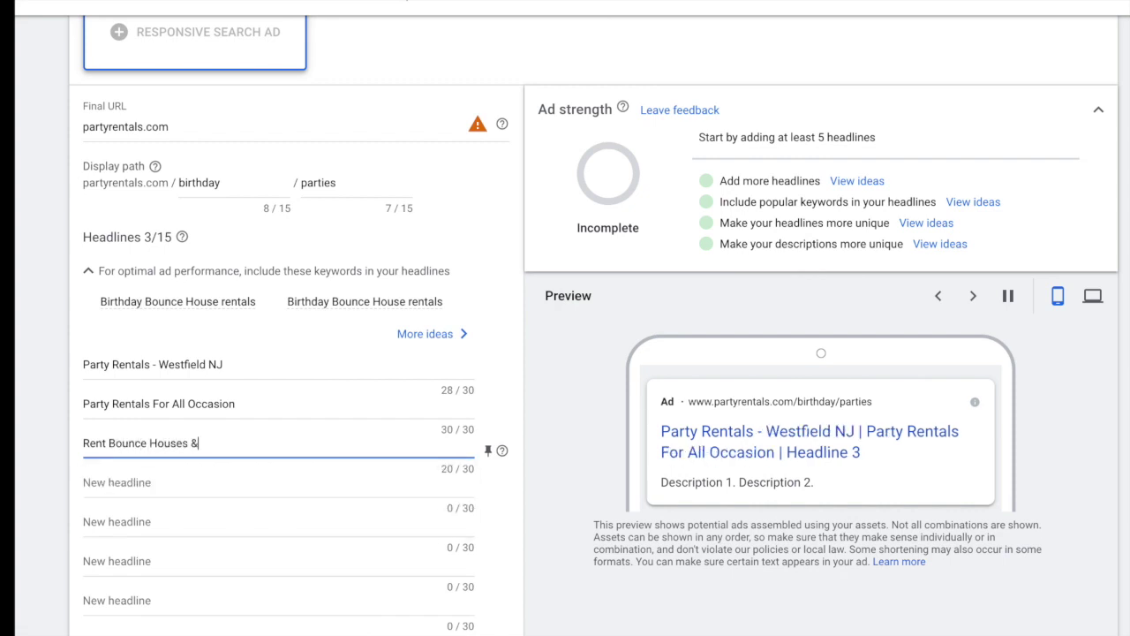
text( Candy)
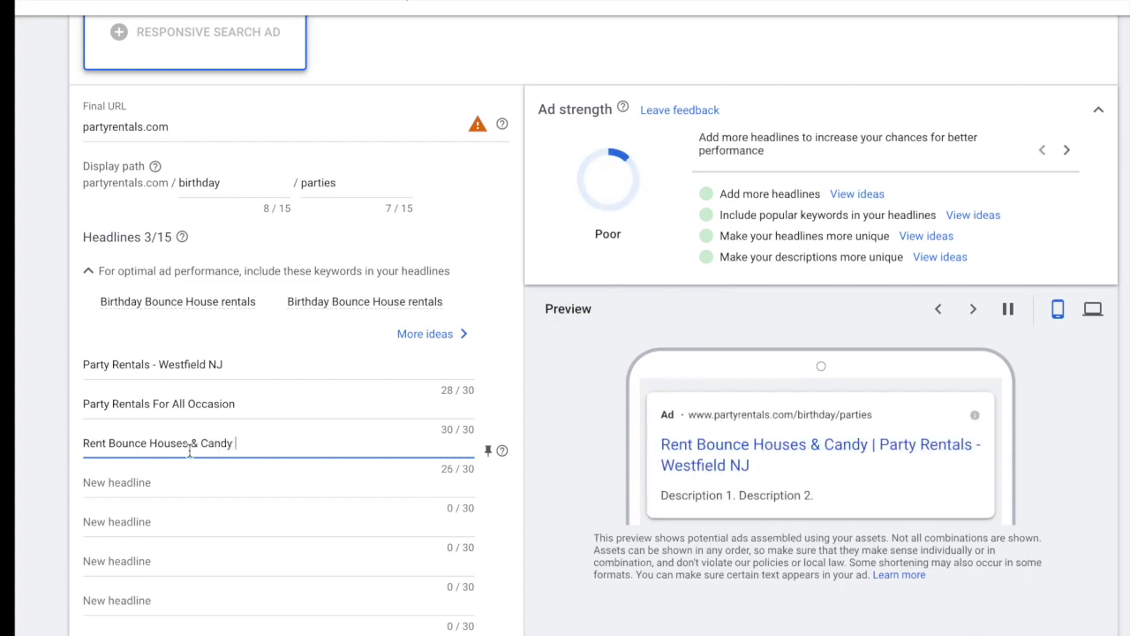
- Reword the third headline to Bounce House & Candy Machine so it fits the 30-character limit
click(187, 443)
key(BackSpace)
triple_click(100, 444)
double_click(100, 444)
key(BackSpace)
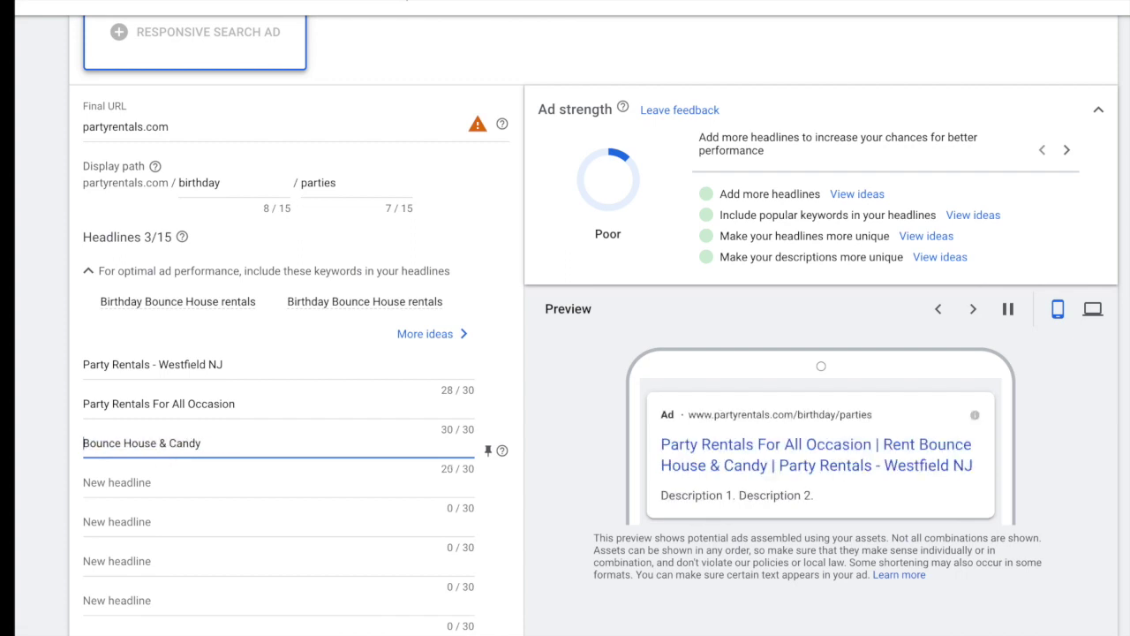
text(Machine)
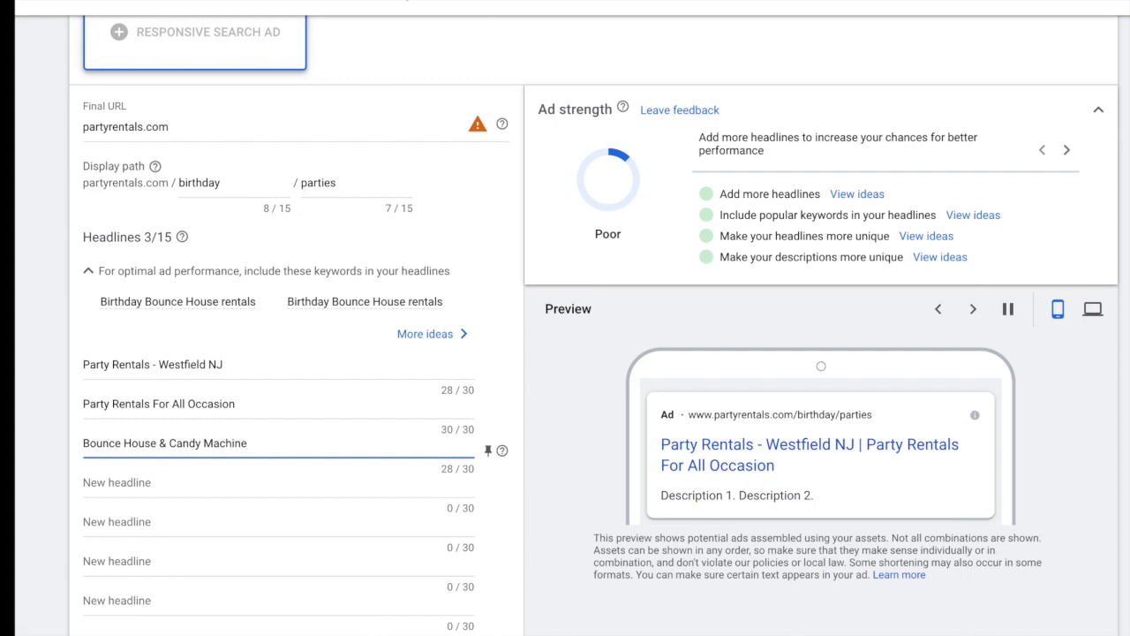
- Review the ad forms of both ad groups, checking the keywords of the Party Rentals near me group
scroll(565, 353, down, 1)
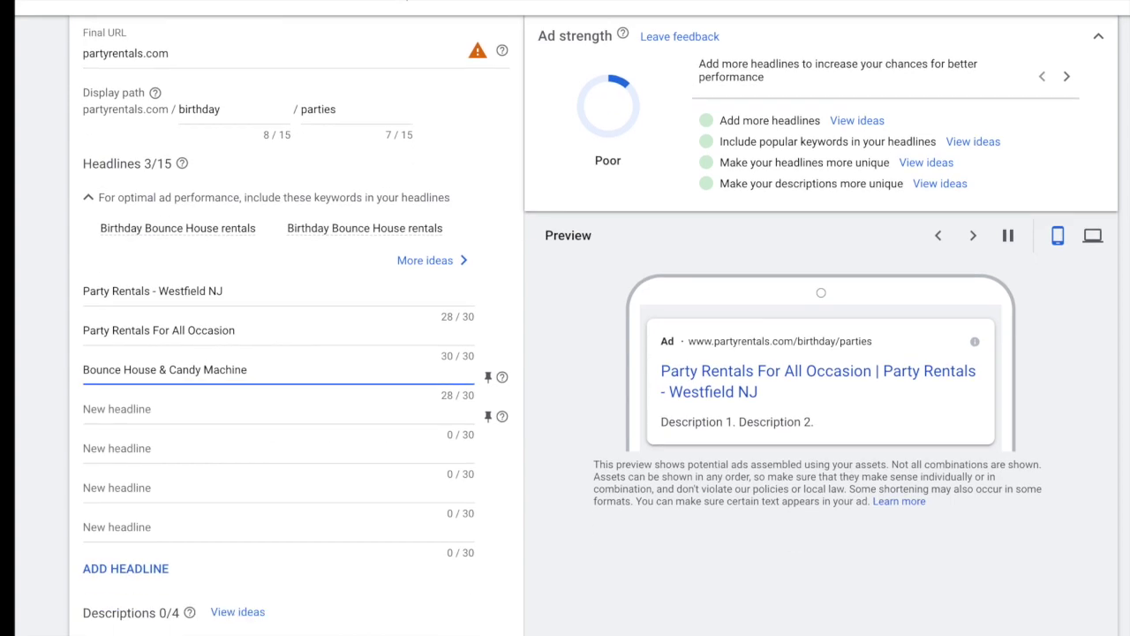
scroll(305, 415, down, 6)
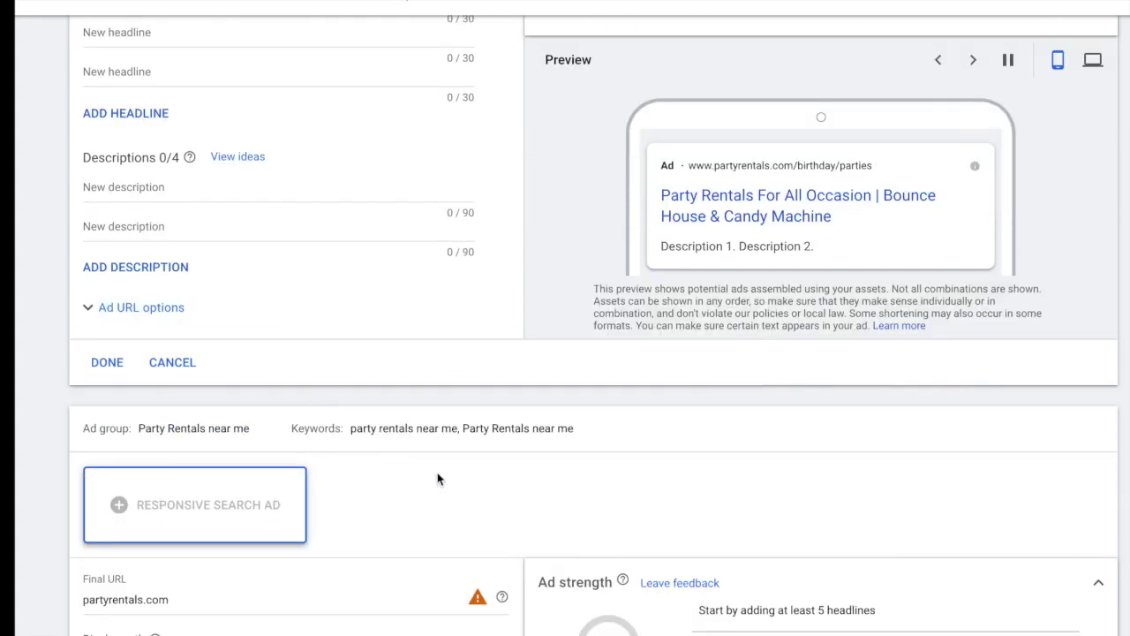
scroll(436, 477, down, 10)
scroll(349, 399, up, 8)
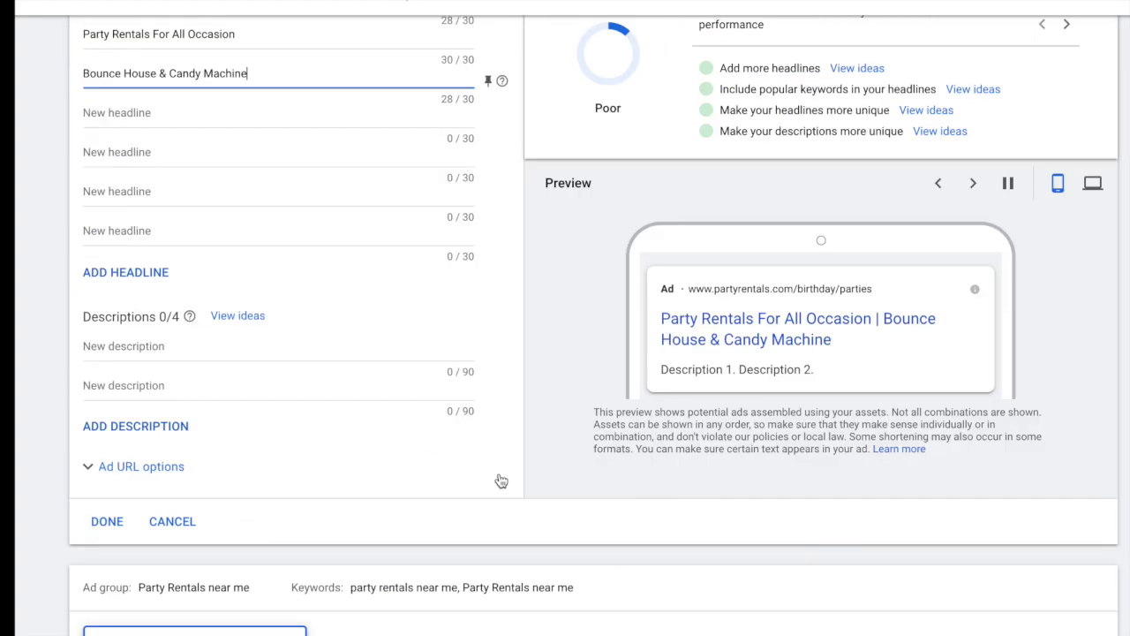
scroll(586, 415, up, 3)
scroll(583, 416, up, 4)
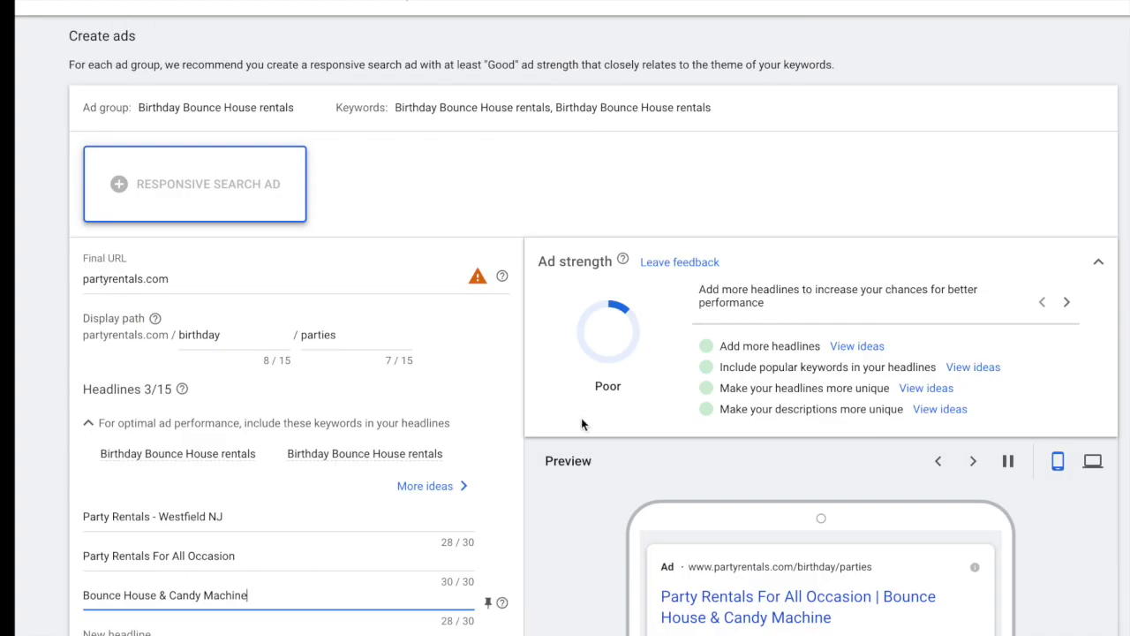
scroll(583, 416, down, 2)
scroll(441, 395, up, 2)
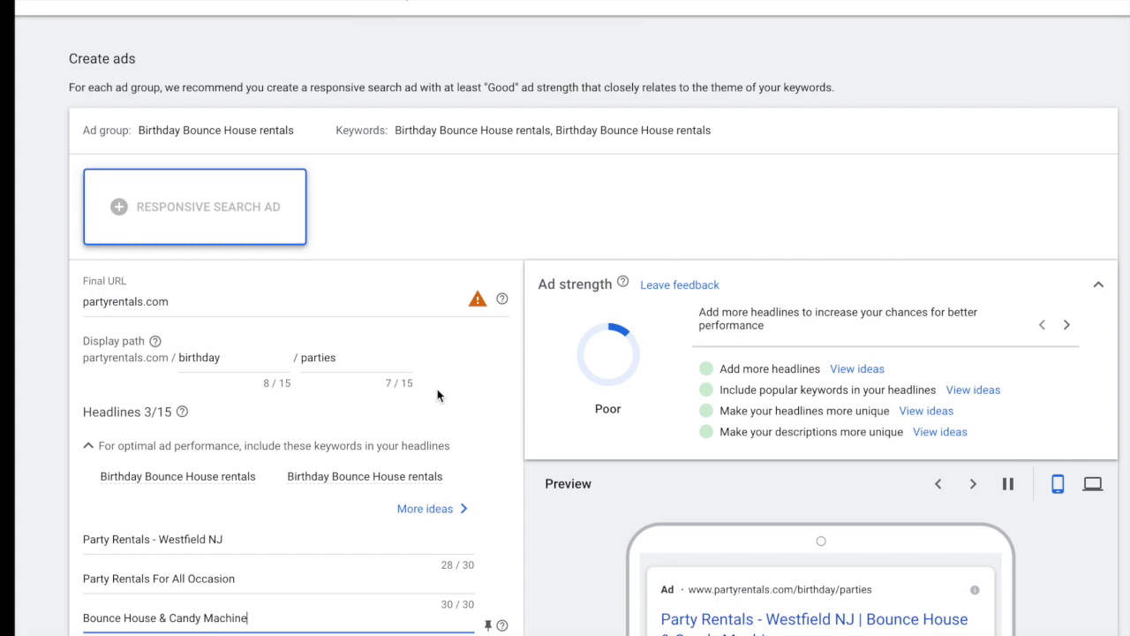
scroll(437, 397, down, 8)
scroll(438, 428, down, 1)
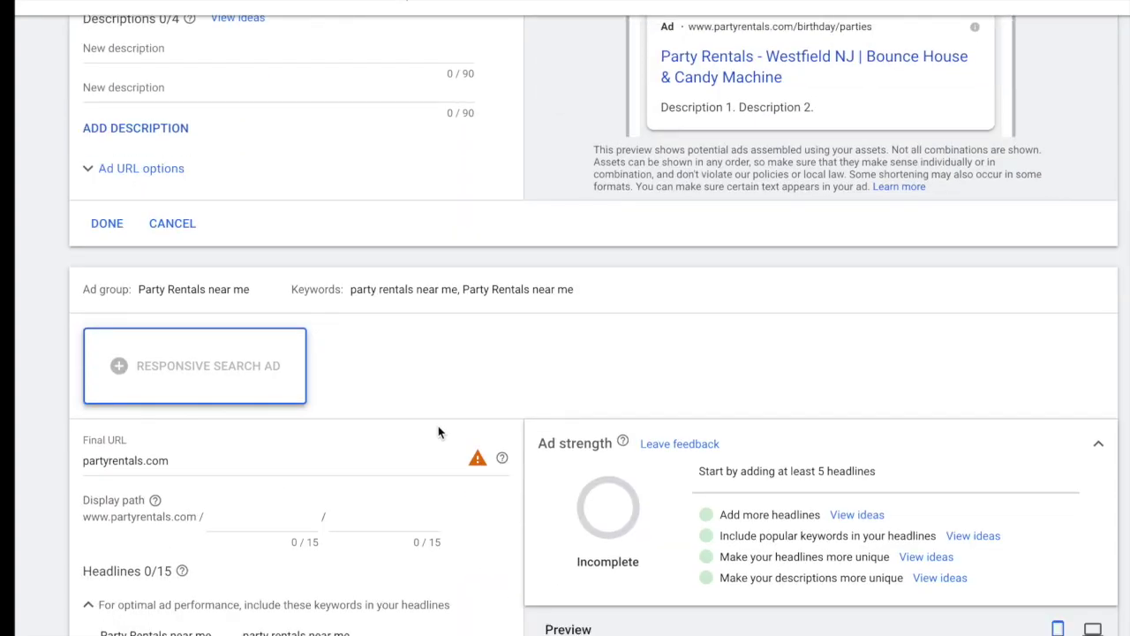
drag(368, 290, 499, 310)
scroll(491, 318, up, 8)
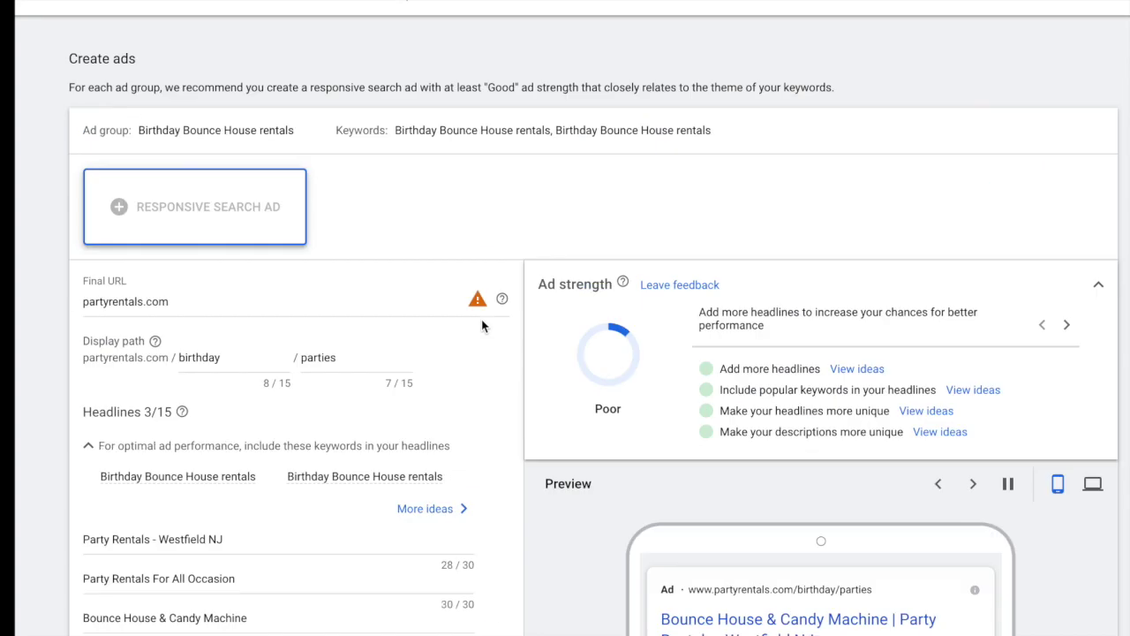
- Compare the Birthday Bounce House rentals ad group's keywords with the headlines entered for its ad
drag(442, 133, 527, 140)
click(512, 138)
scroll(395, 386, down, 1)
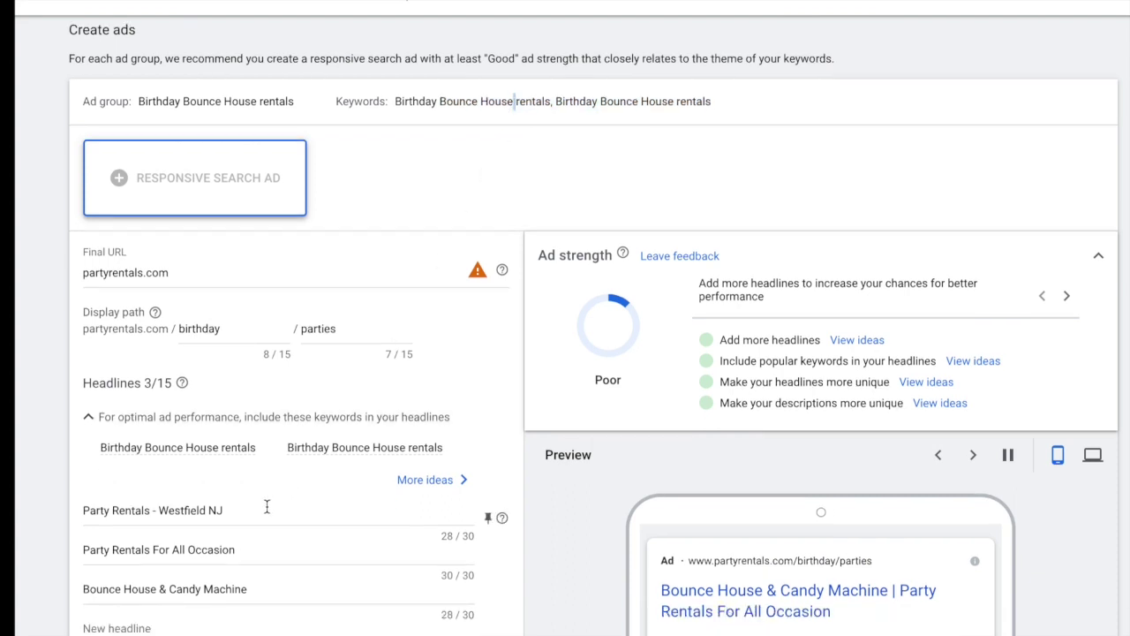
scroll(283, 539, down, 1)
scroll(388, 309, up, 1)
drag(393, 137, 488, 149)
scroll(384, 371, down, 2)
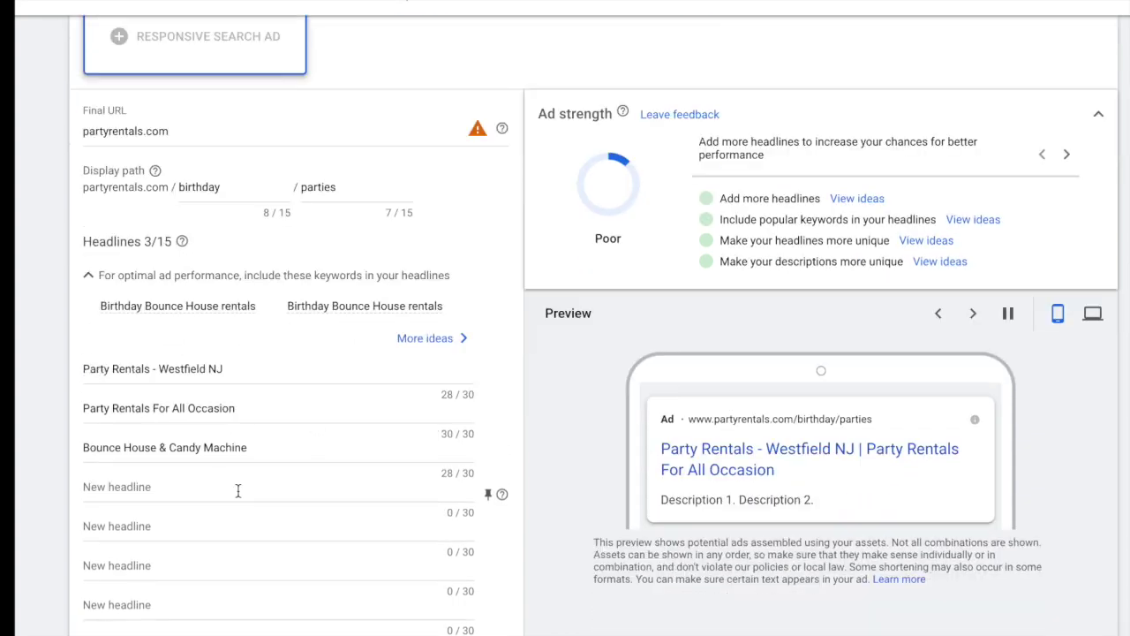
scroll(415, 344, up, 2)
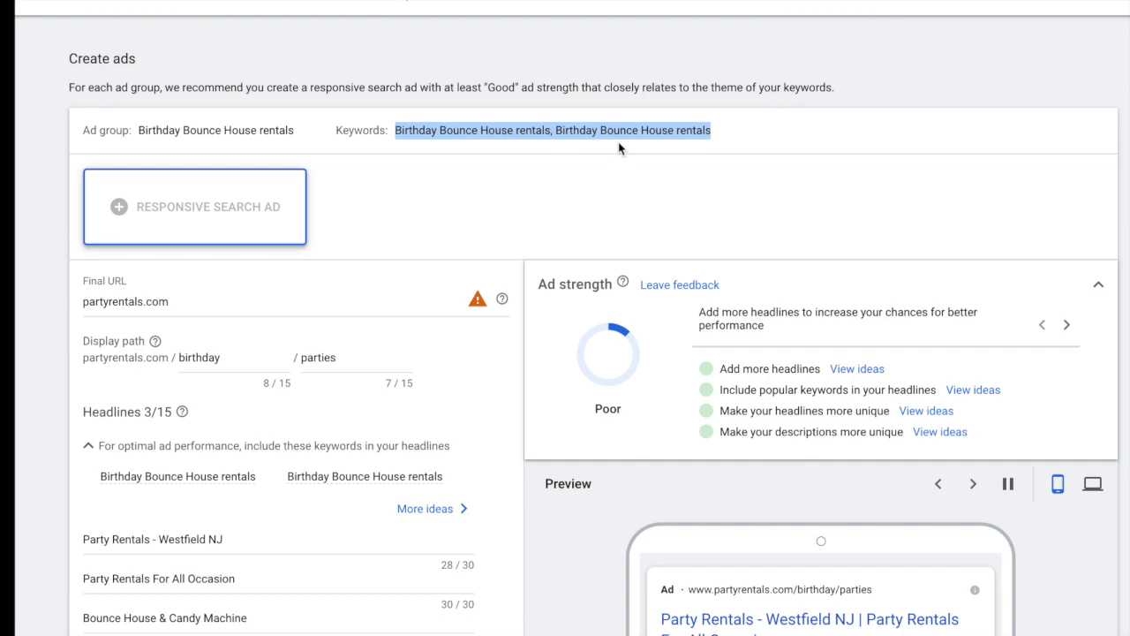
- Enter Cotton Candy Machine as the fourth headline of the Birthday Bounce House rentals ad
scroll(430, 401, down, 6)
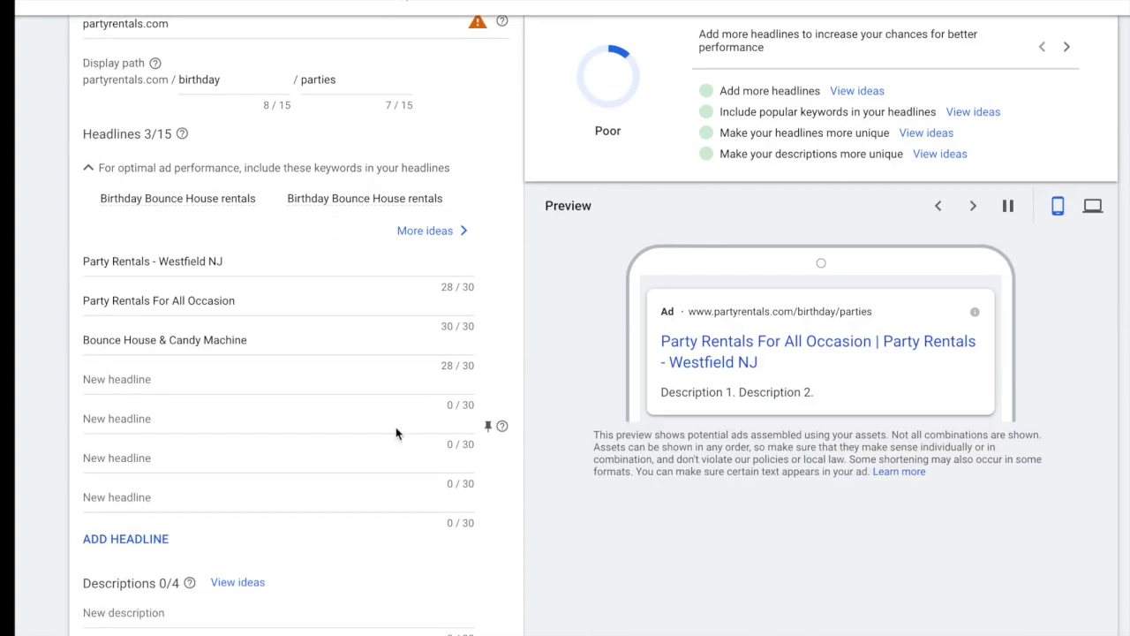
scroll(395, 433, down, 2)
click(147, 264)
text(Cotton )
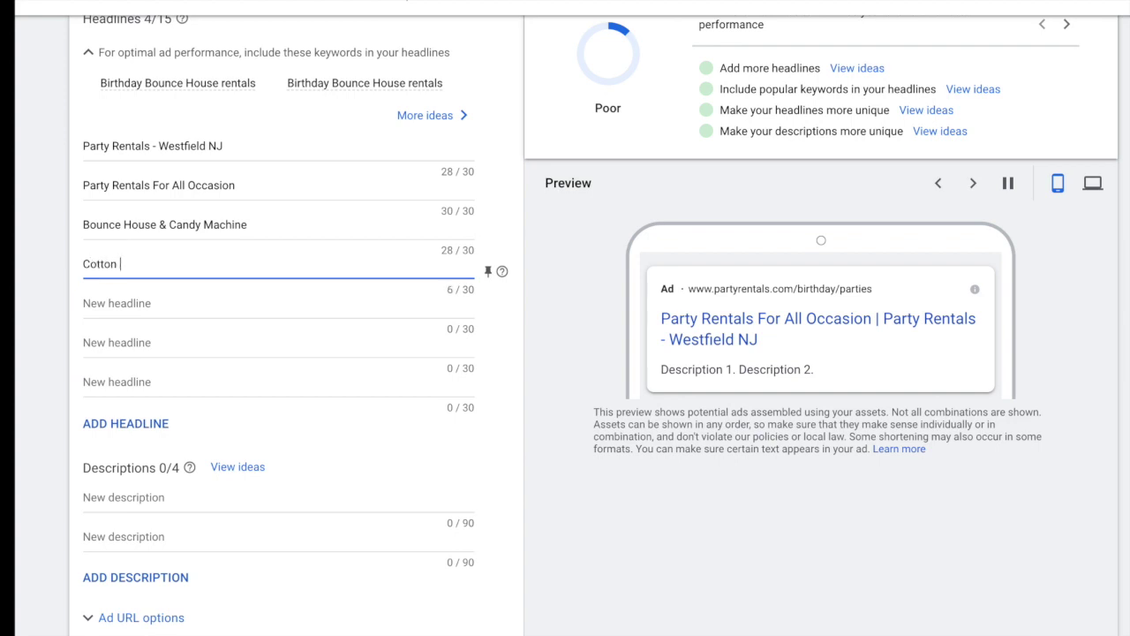
text(Candy Machine)
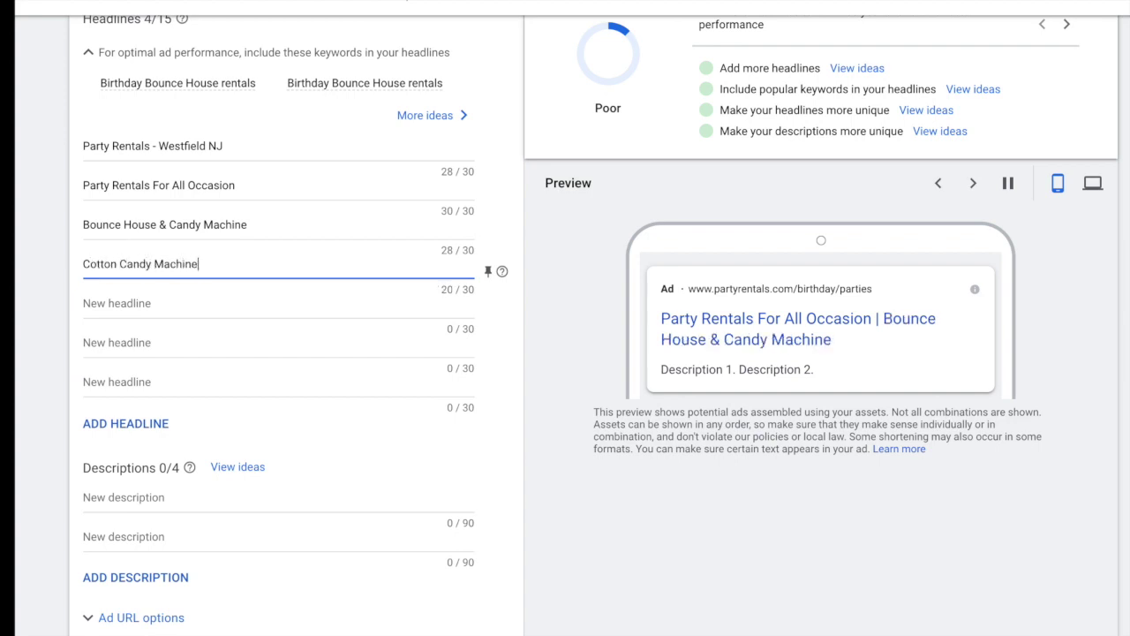
- Enter Popcorn Machine Rental 50% Off as the ad's fifth headline
click(115, 303)
text(Po)
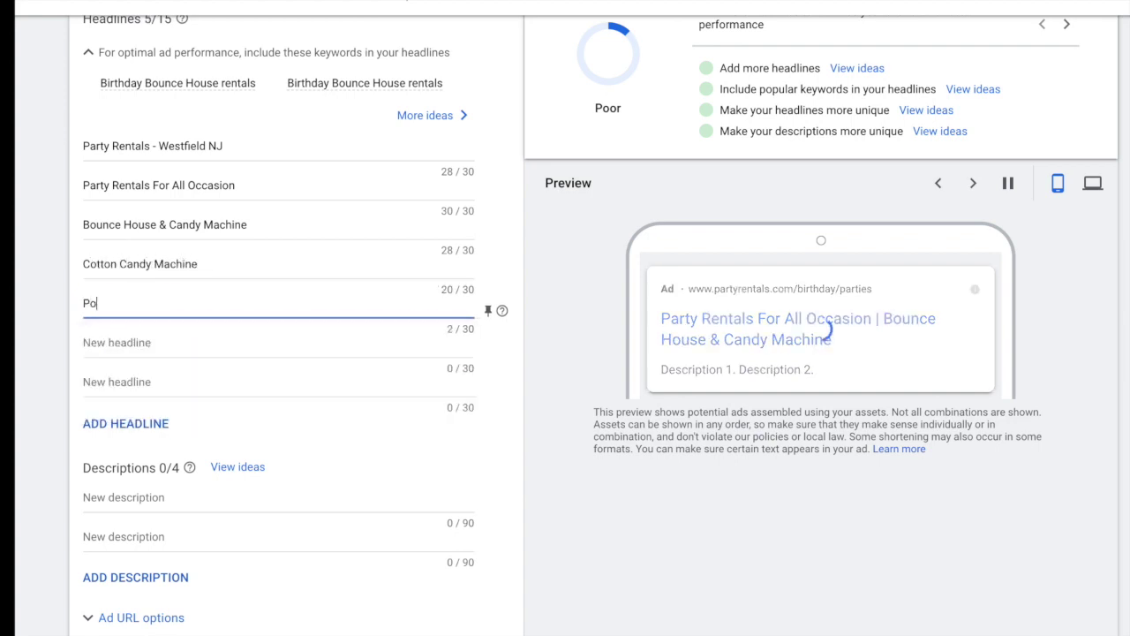
text(pcorn Machi)
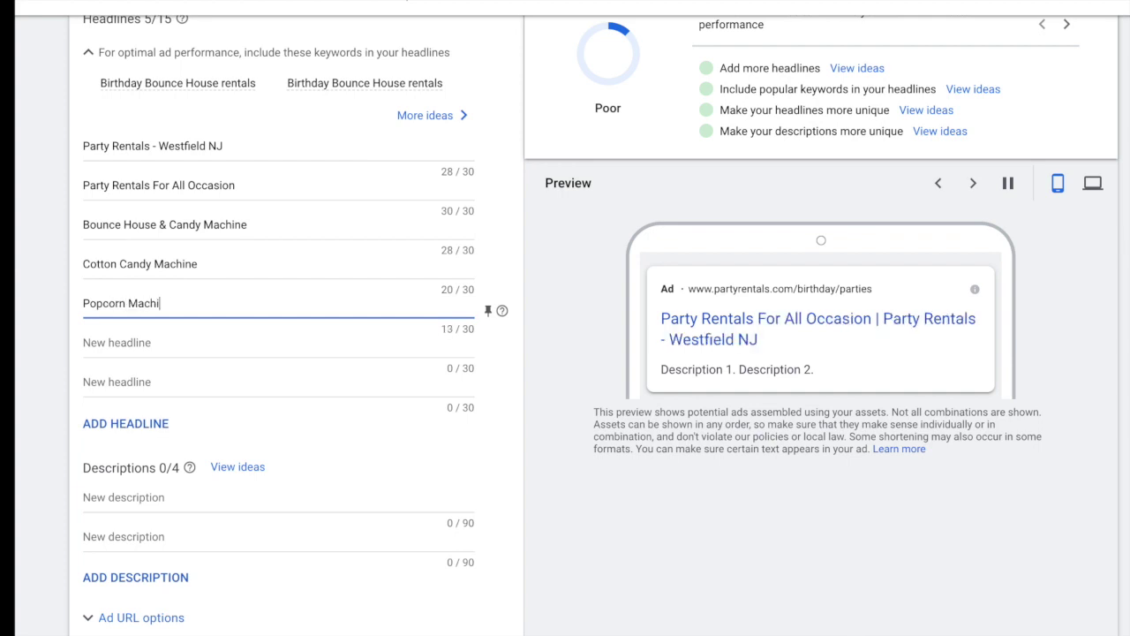
text(ne ent)
key(BackSpace)
key(BackSpace)
key(BackSpace)
text(Rental For)
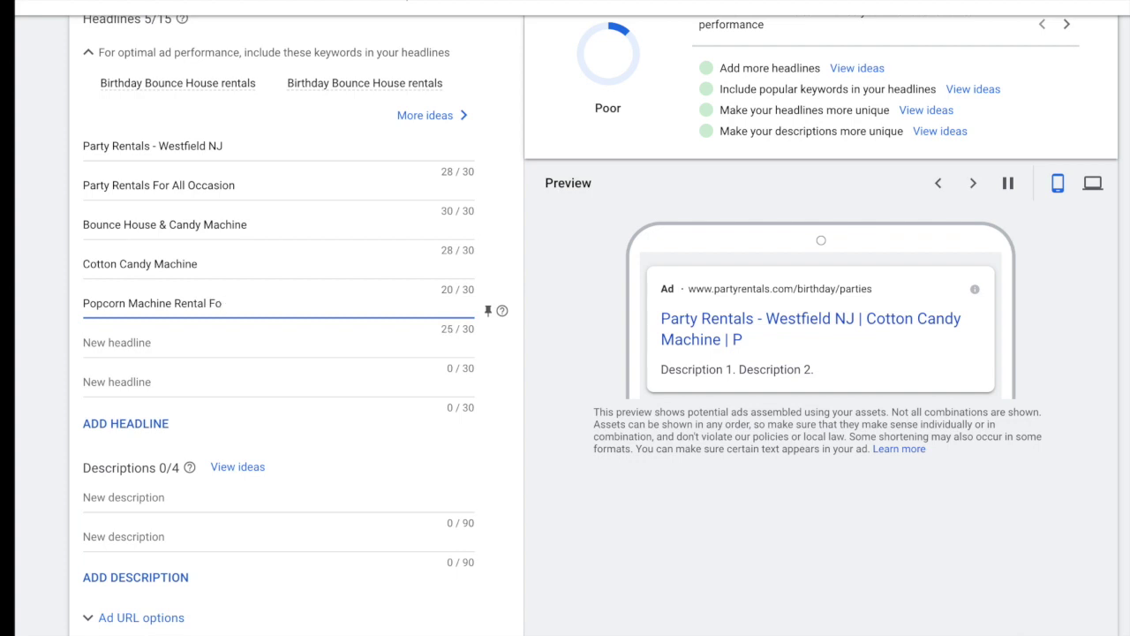
key(BackSpace)
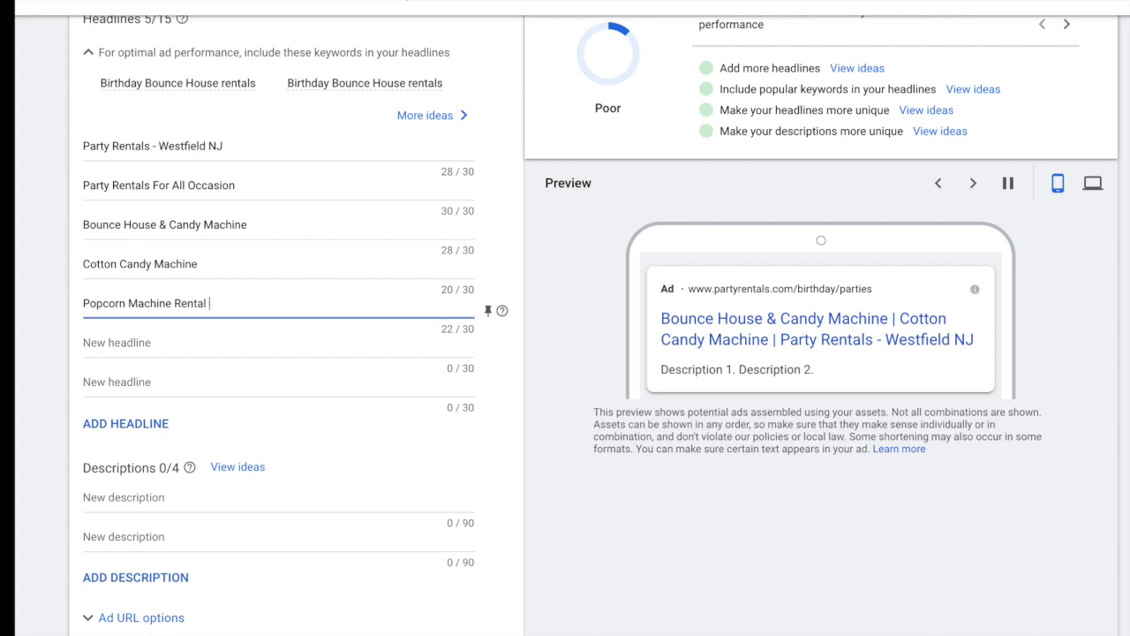
text(50% Off)
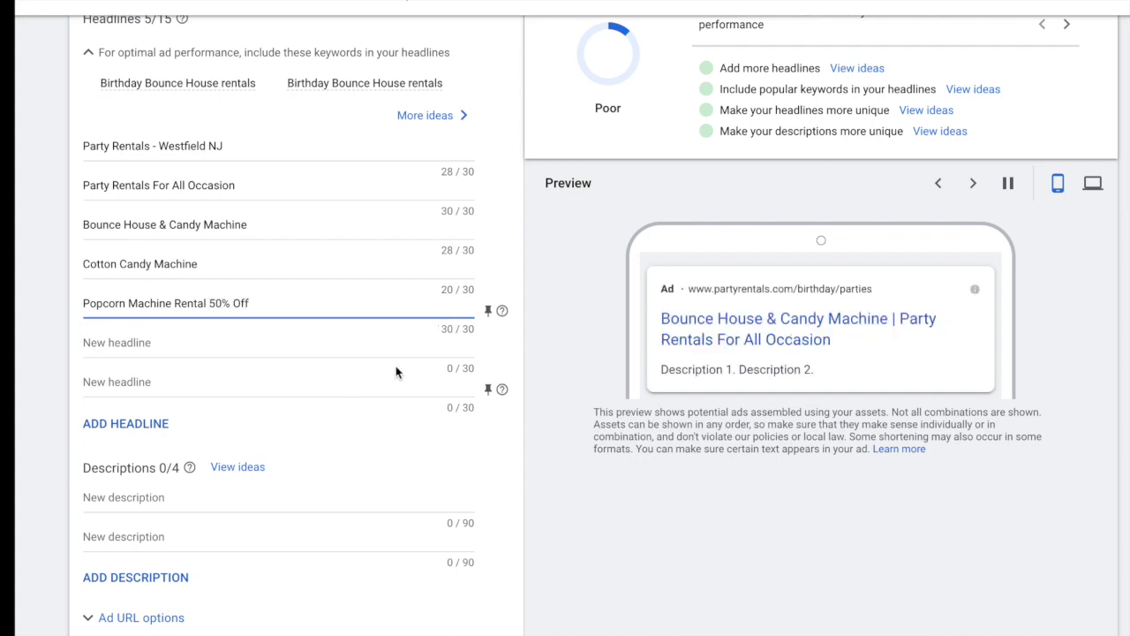
drag(273, 304, 84, 302)
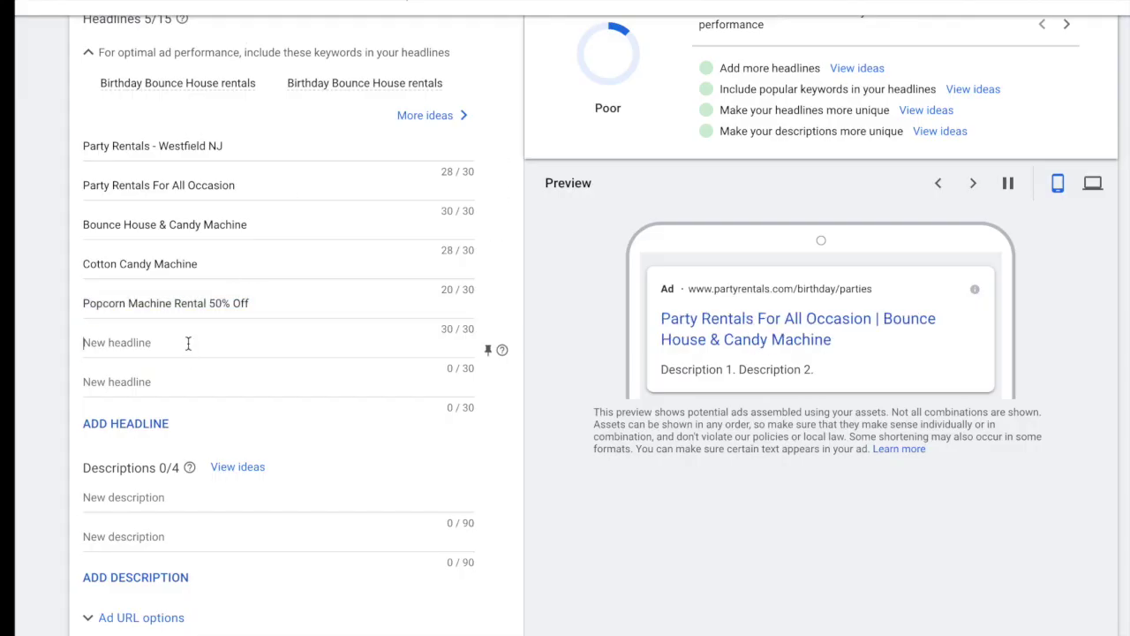
- Enter Events Of All Time as the ad's sixth headline
click(189, 341)
text(Even)
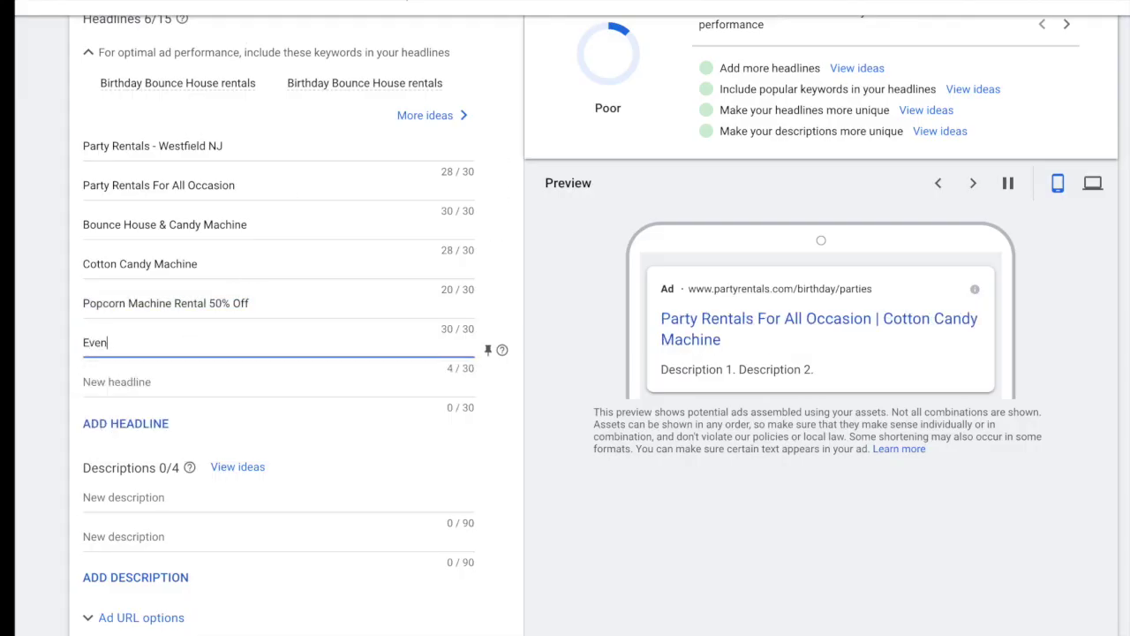
text(ts Of All time)
key(BackSpace)
key(BackSpace)
key(BackSpace)
key(BackSpace)
key(BackSpace)
text(Time)
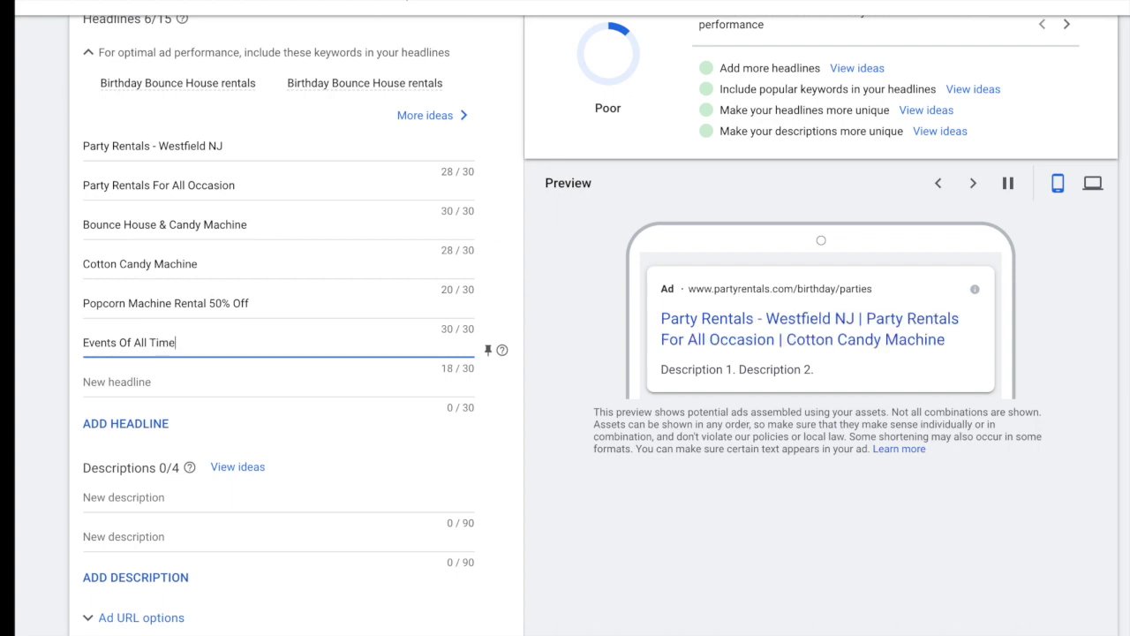
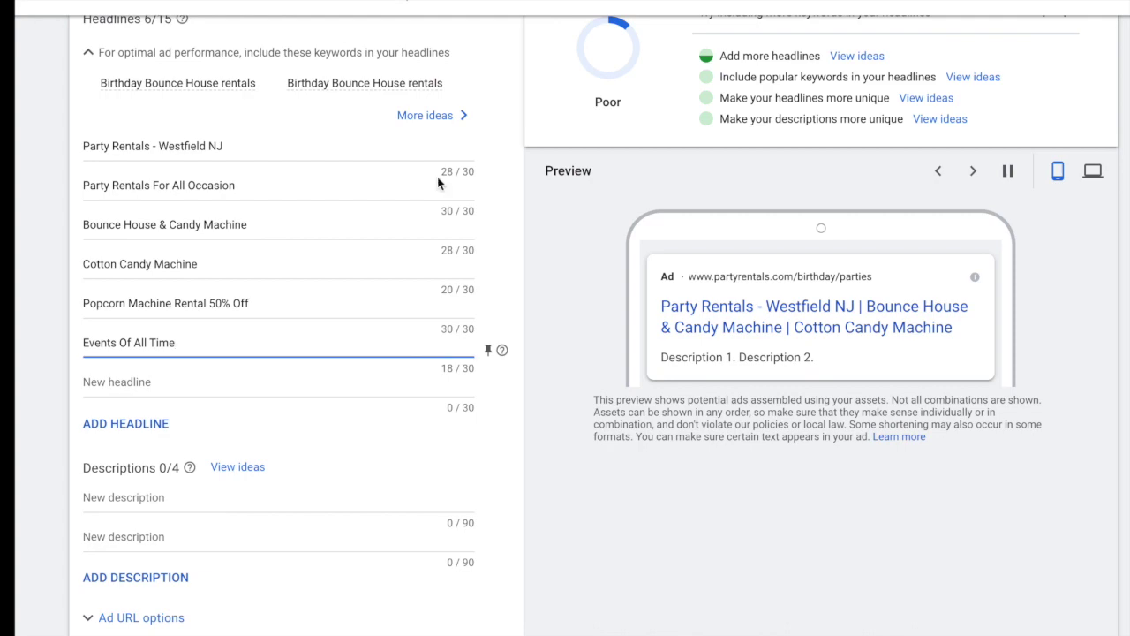
- Enter Party Rentals For All Parties! Free Delivery, 15% Off Online Orders Today Only as the Birthday Bounce House rentals ad's first description
scroll(389, 253, down, 3)
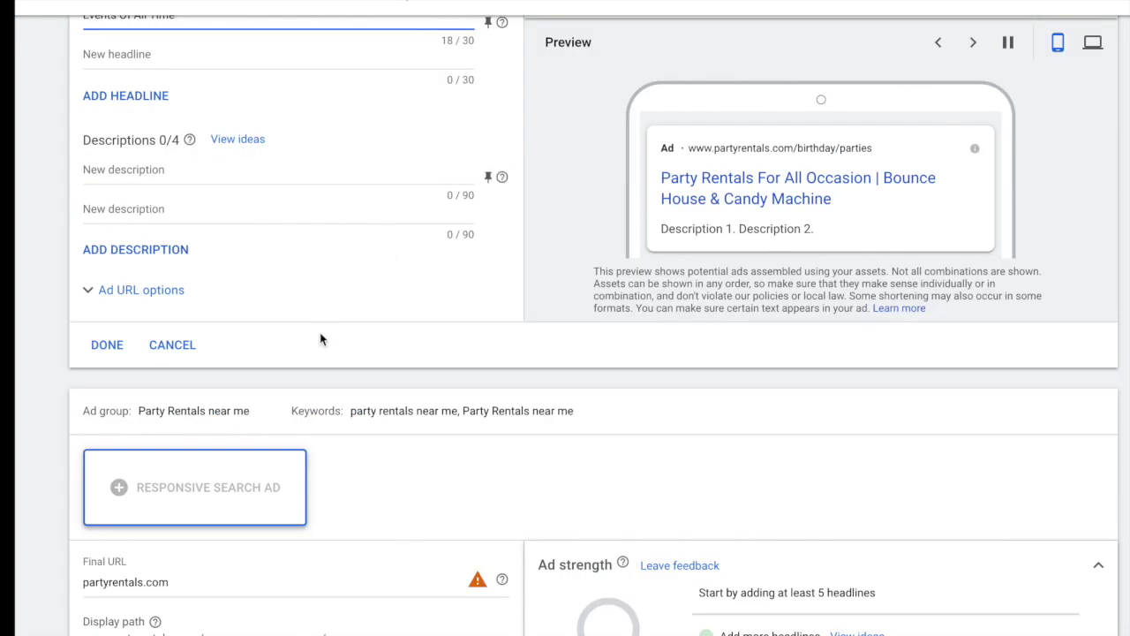
scroll(173, 199, up, 2)
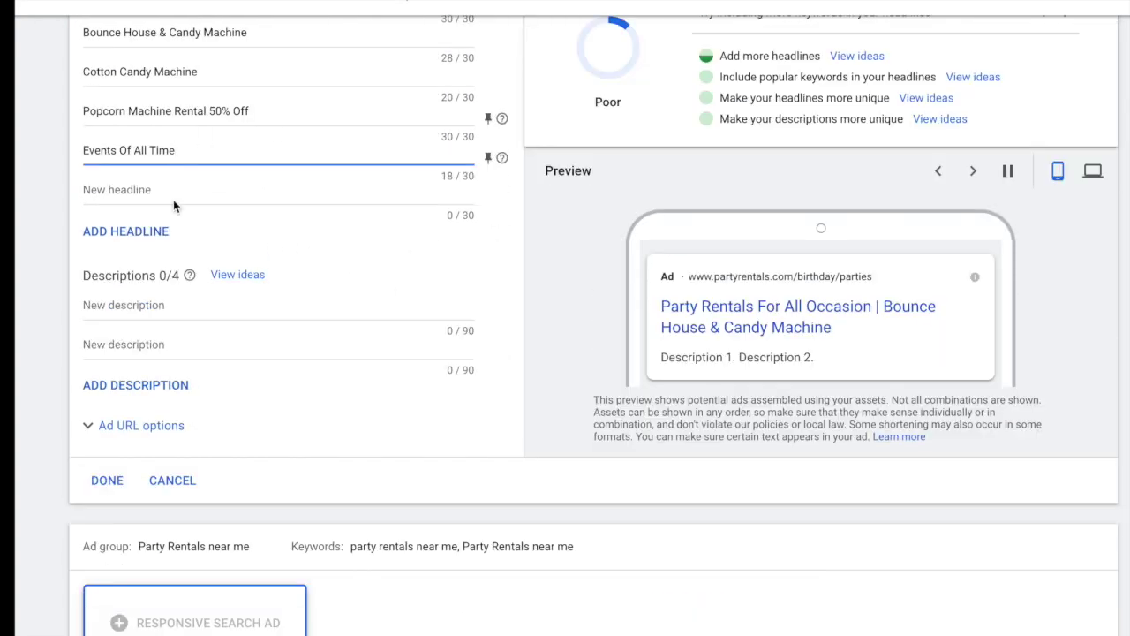
click(181, 304)
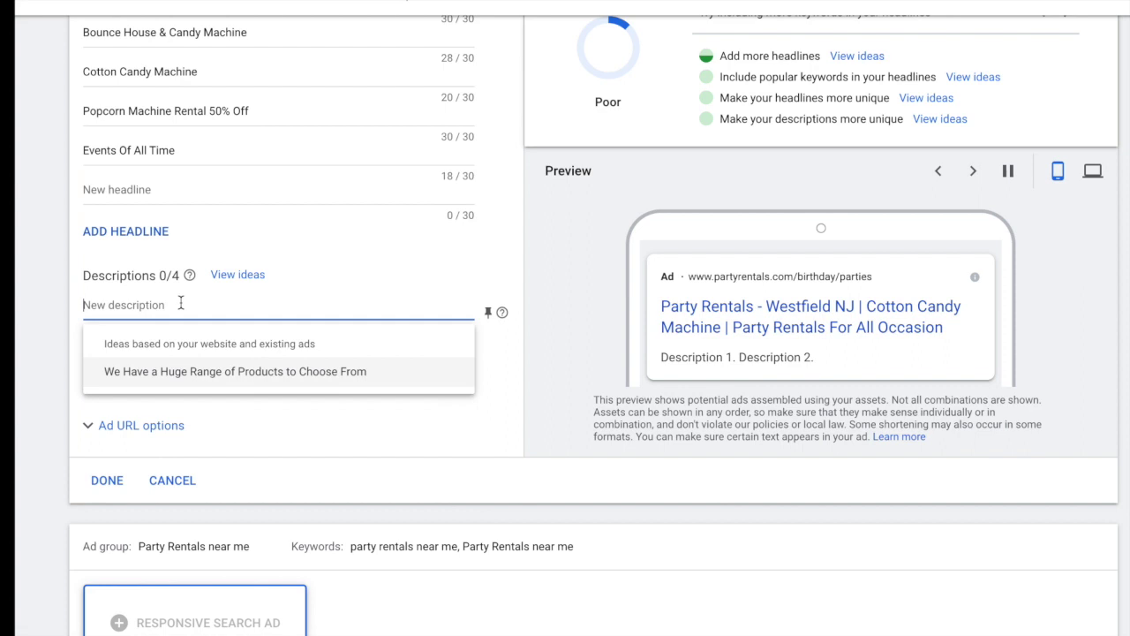
click(304, 419)
click(255, 422)
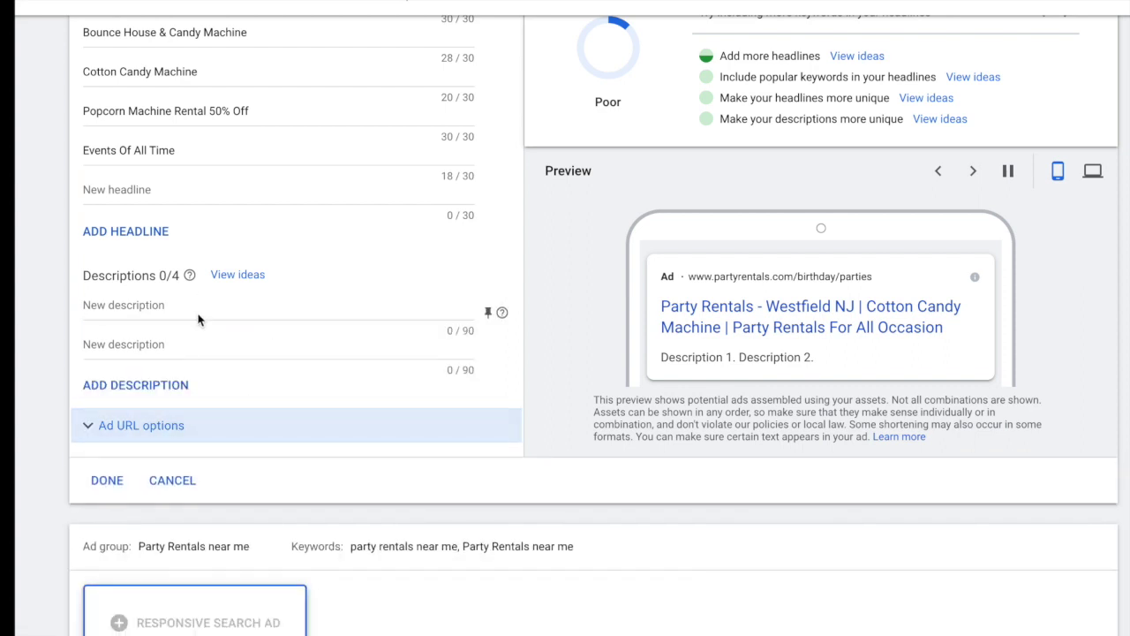
click(171, 305)
text(Par)
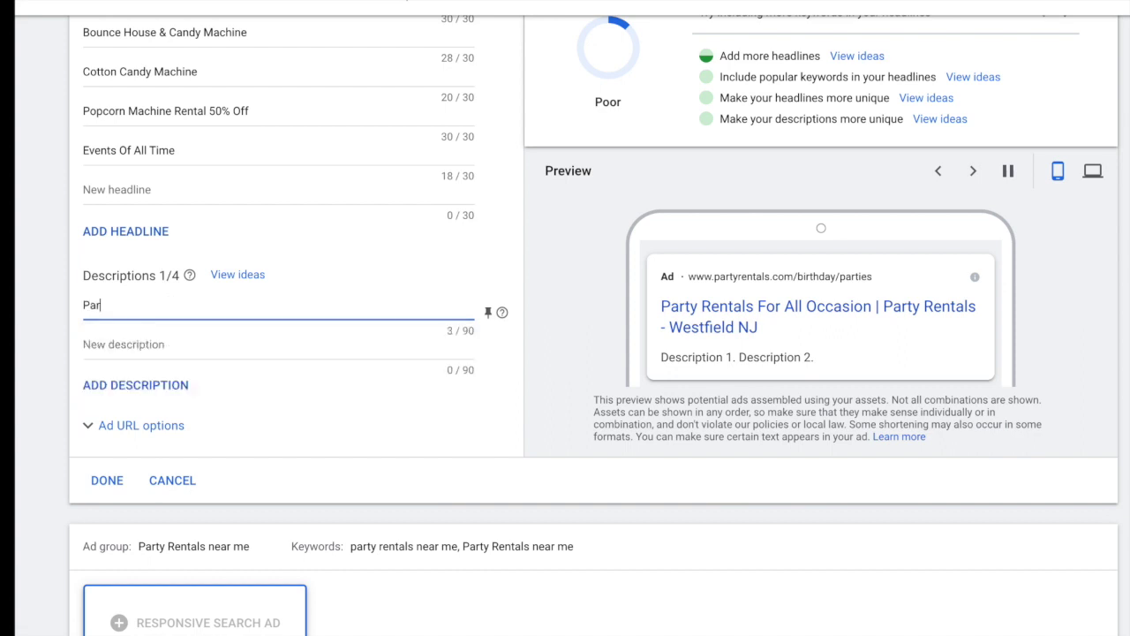
text(yy Rental)
text(s )
text(For Al)
text(Pa)
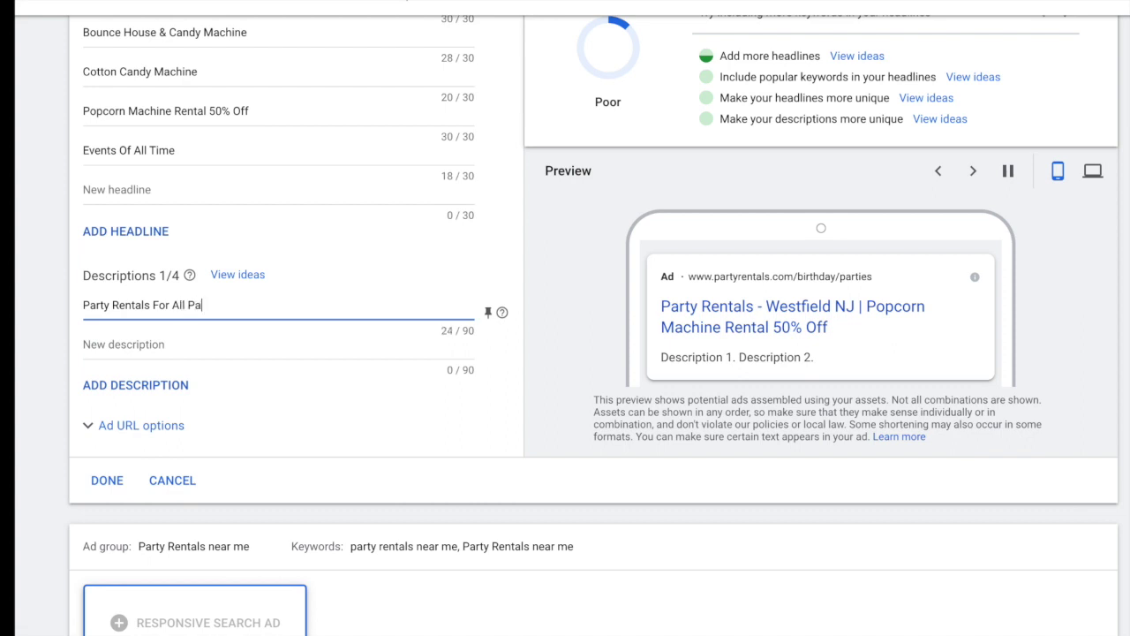
text(rties! Free Delivery,)
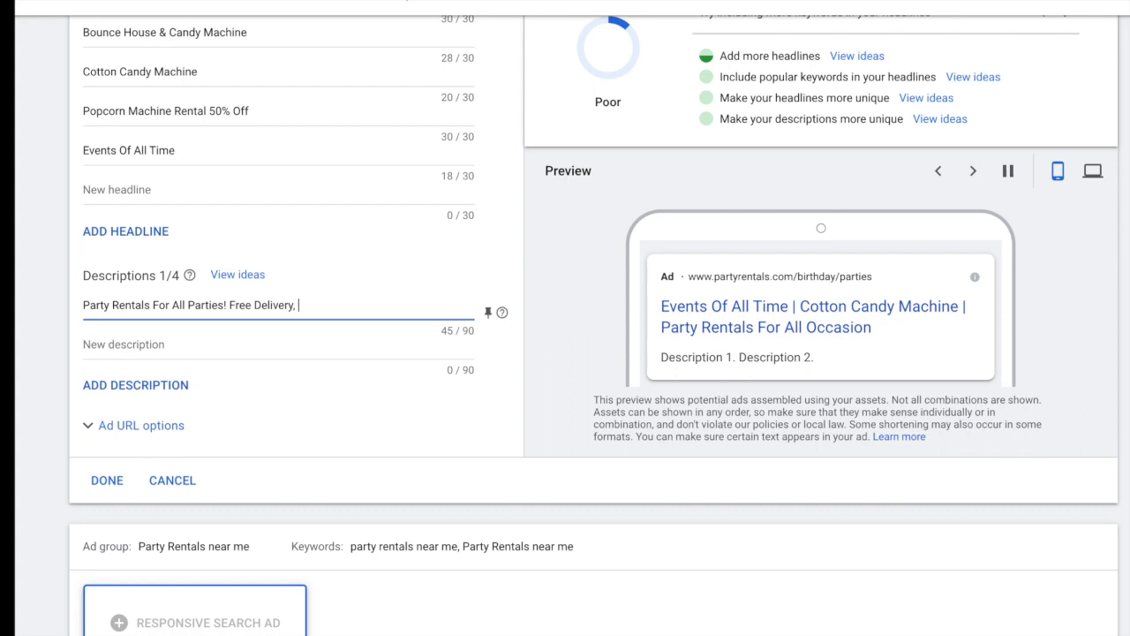
text( 15% Off On)
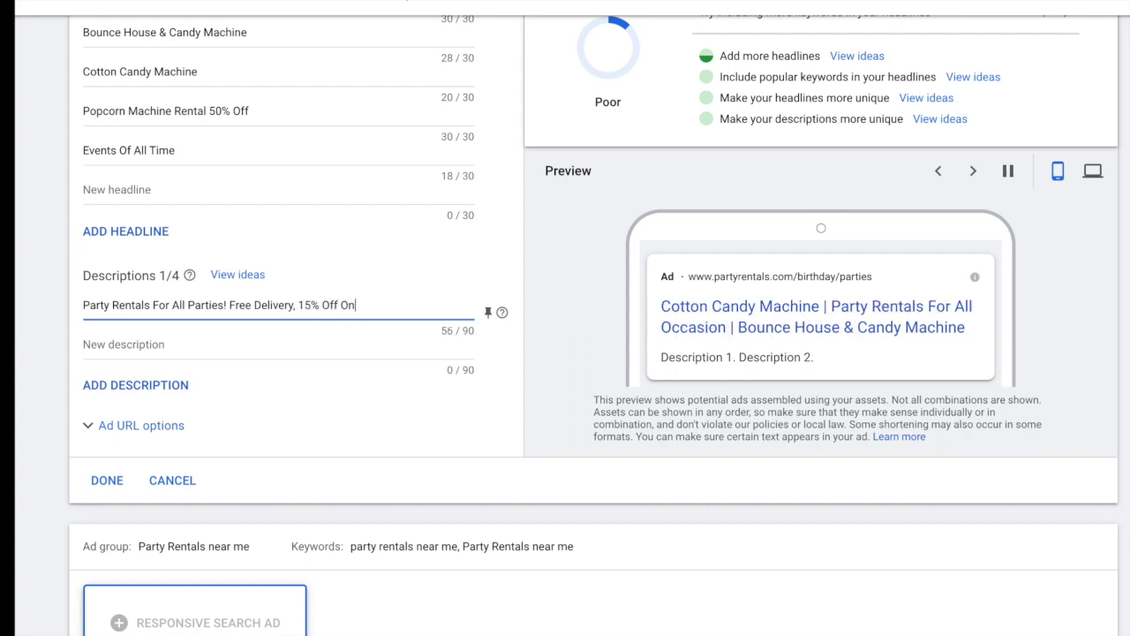
text(line ORder)
key(BackSpace)
key(BackSpace)
key(BackSpace)
key(BackSpace)
key(BackSpace)
text(rders )
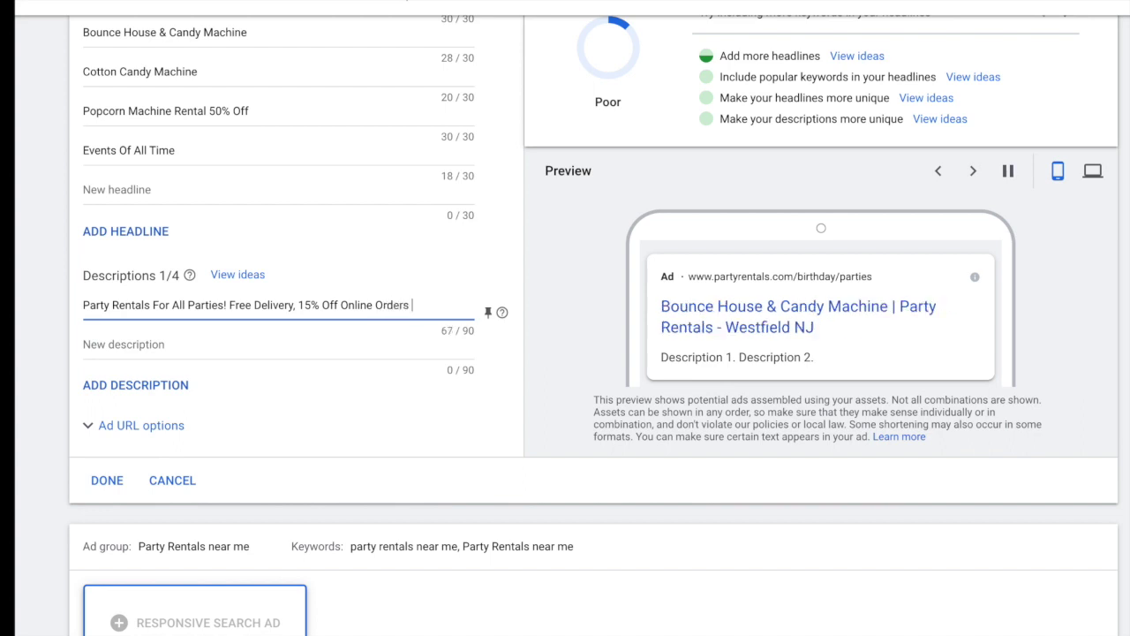
text(Today Only)
- Enter Popcorn, Candy Machines, Bounce Houses. Perfect For All Parties as the ad's second description
click(176, 349)
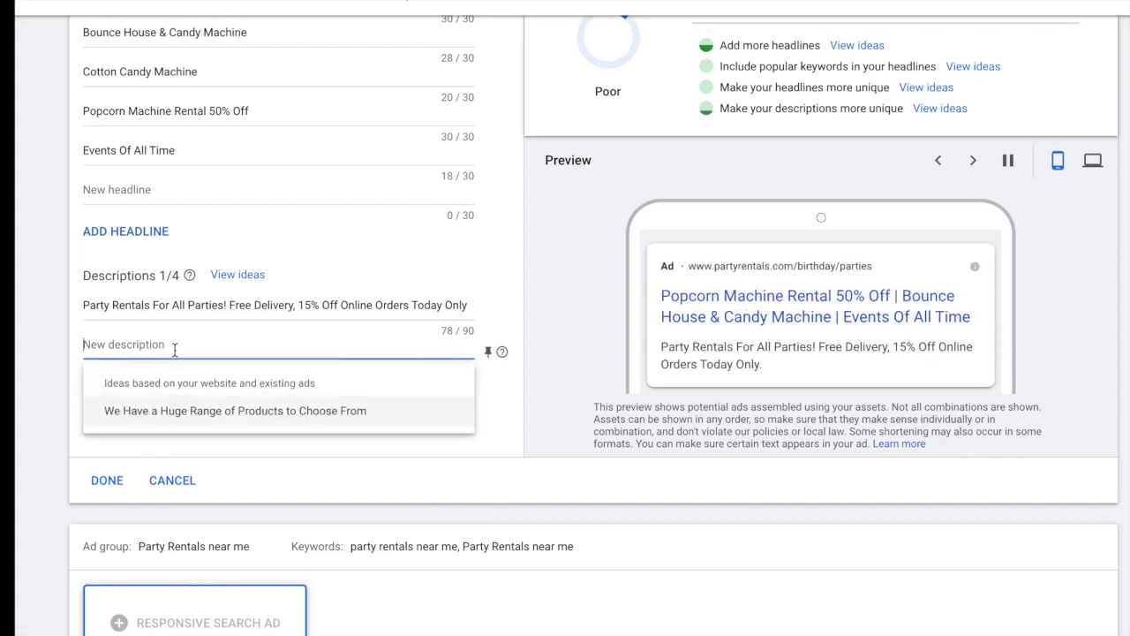
drag(661, 348, 769, 362)
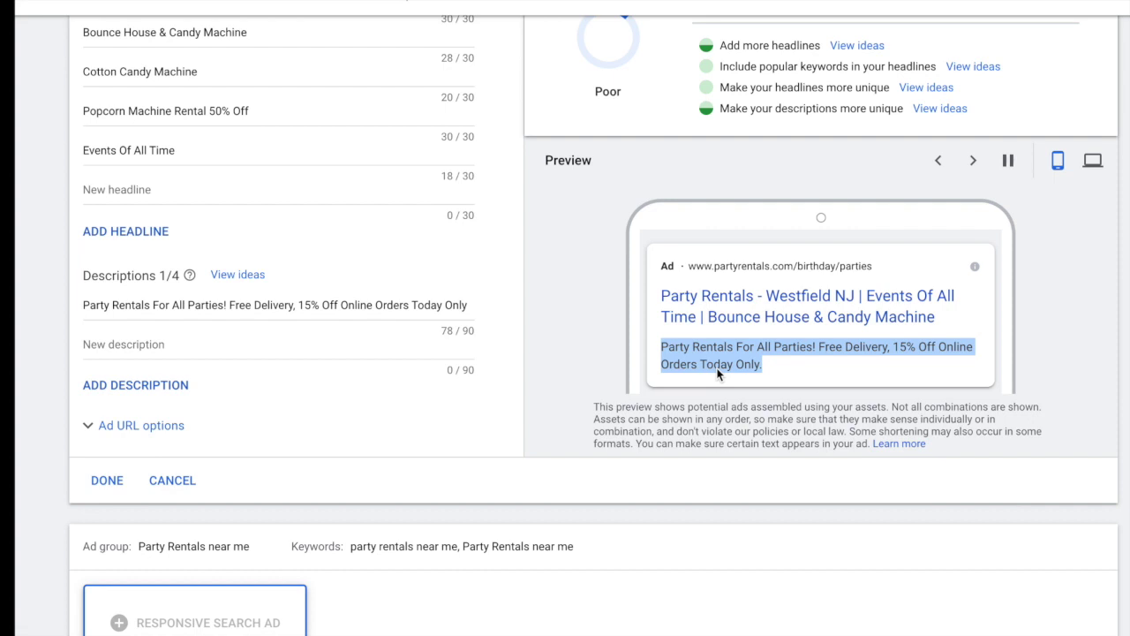
click(165, 347)
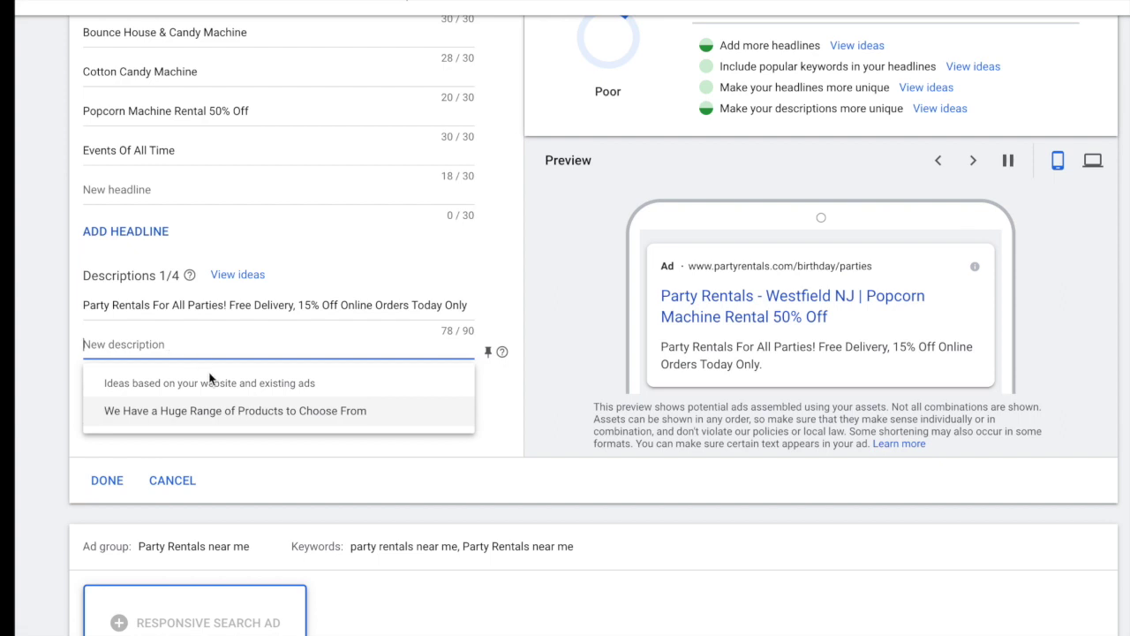
text(We have a multitude)
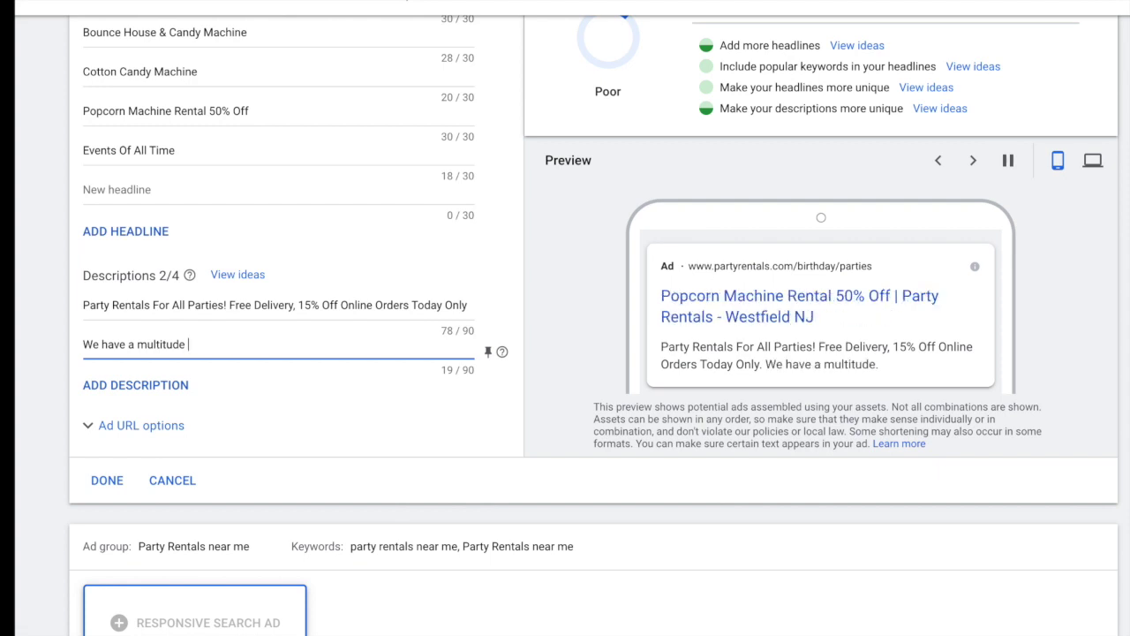
text(Candy)
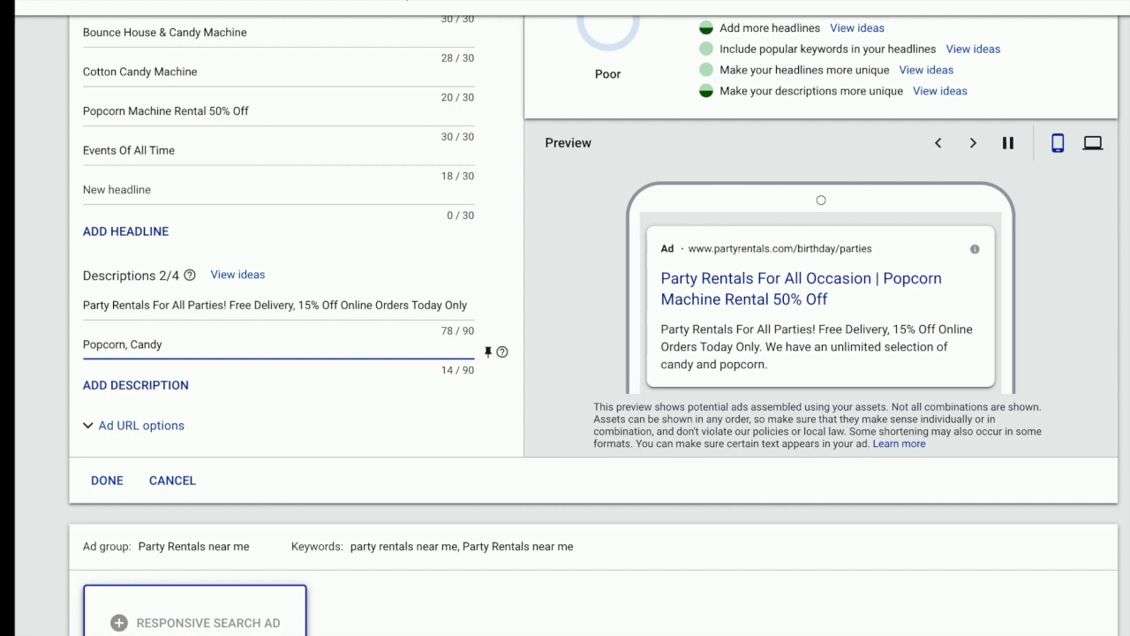
text( Machines, Bounce )
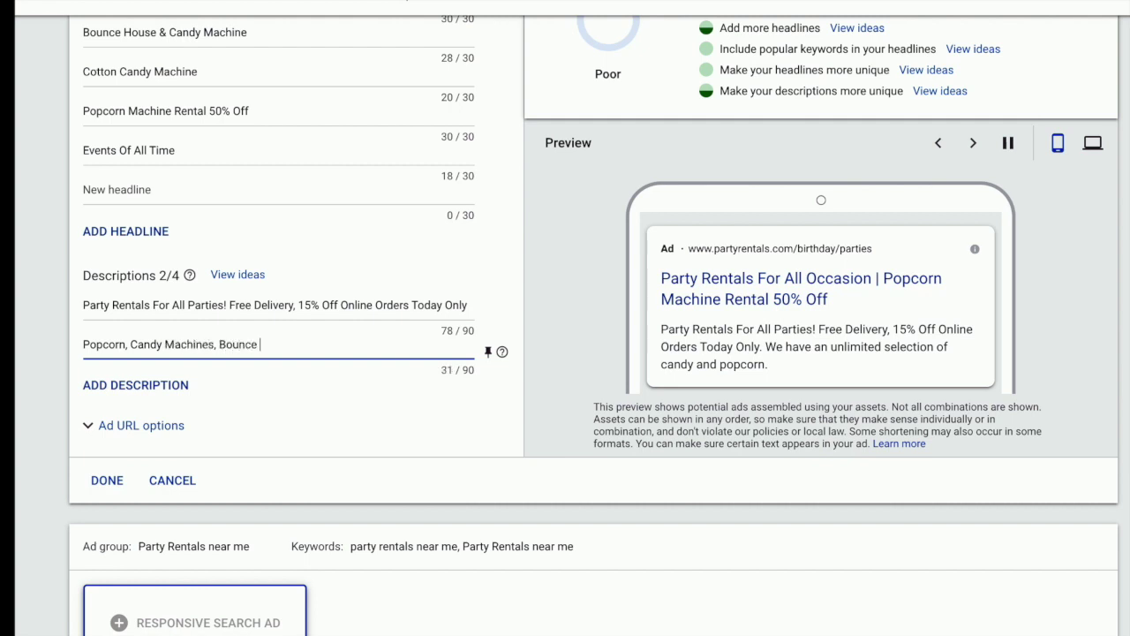
text(Houses)
text(.)
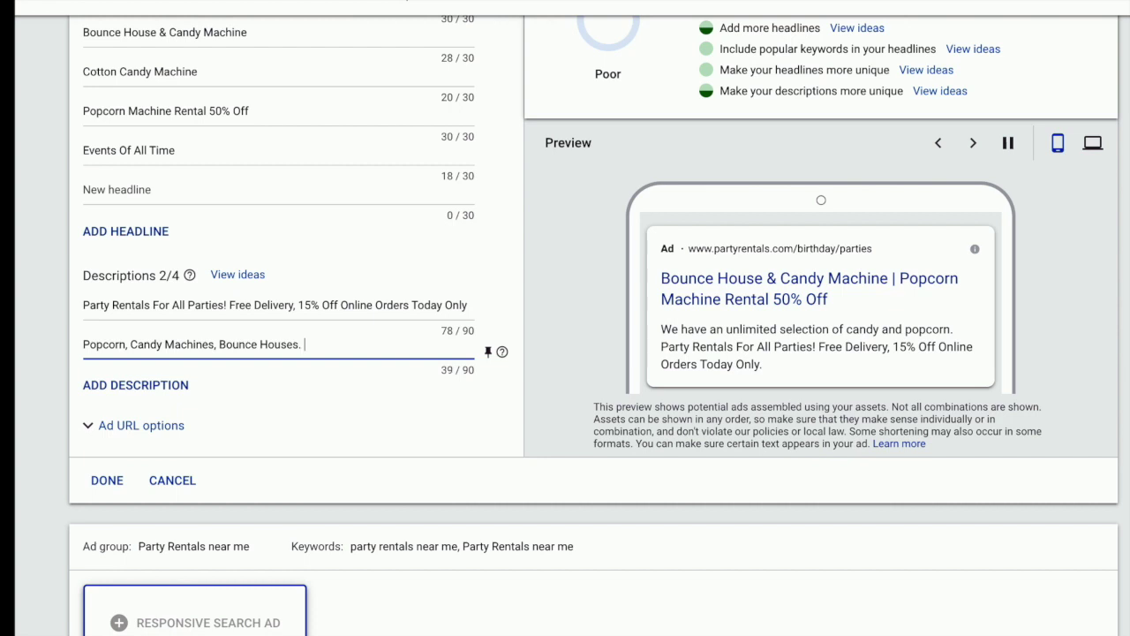
text( Perfect For All Parties)
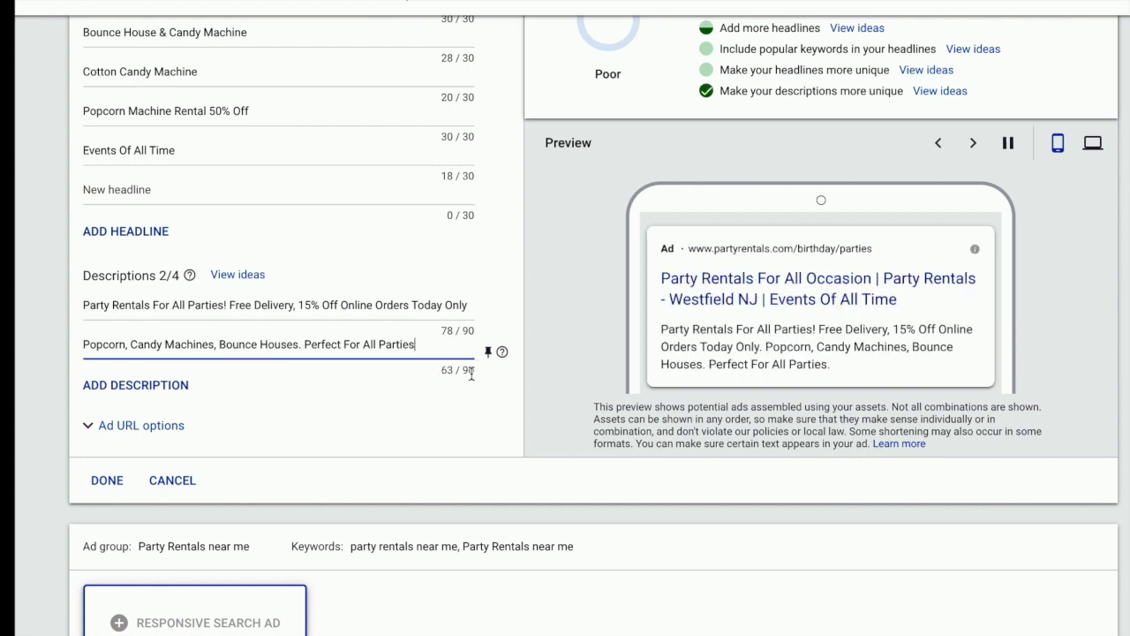
- Extend the second description with the closing sentence Order Today For Discount
click(445, 375)
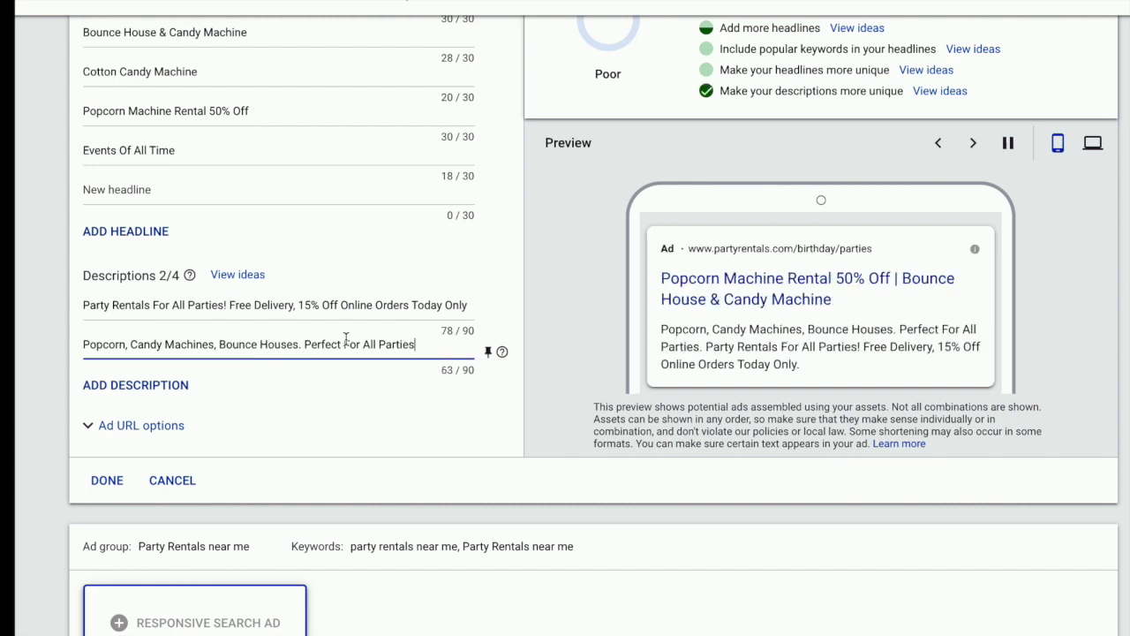
scroll(499, 412, down, 1)
drag(656, 319, 801, 367)
click(678, 313)
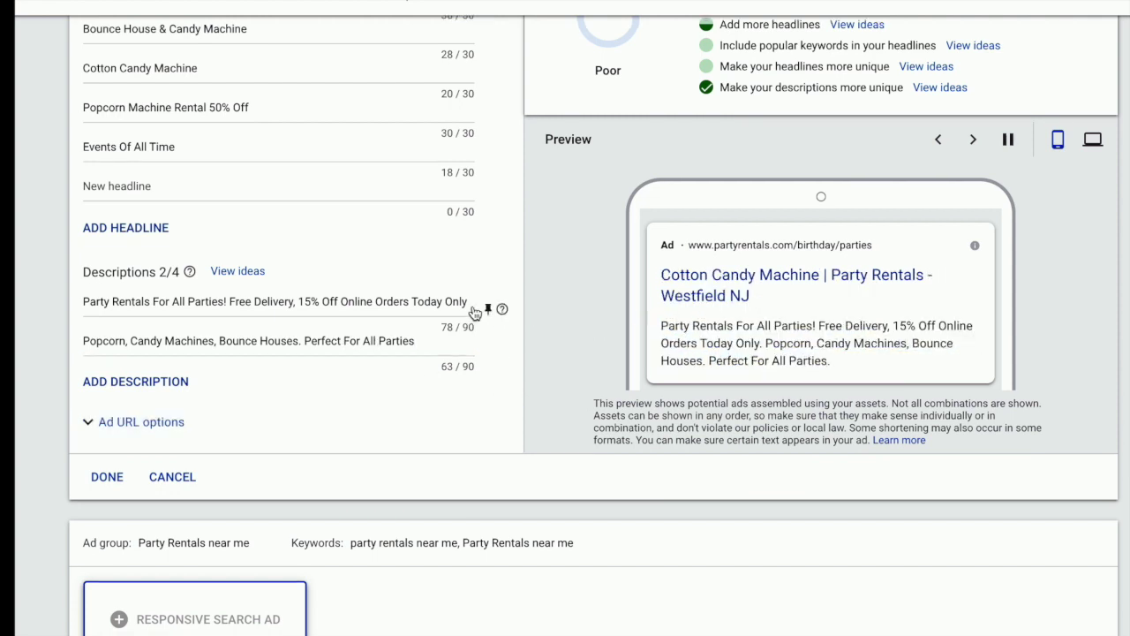
scroll(468, 309, down, 1)
click(425, 323)
text(. Order Today)
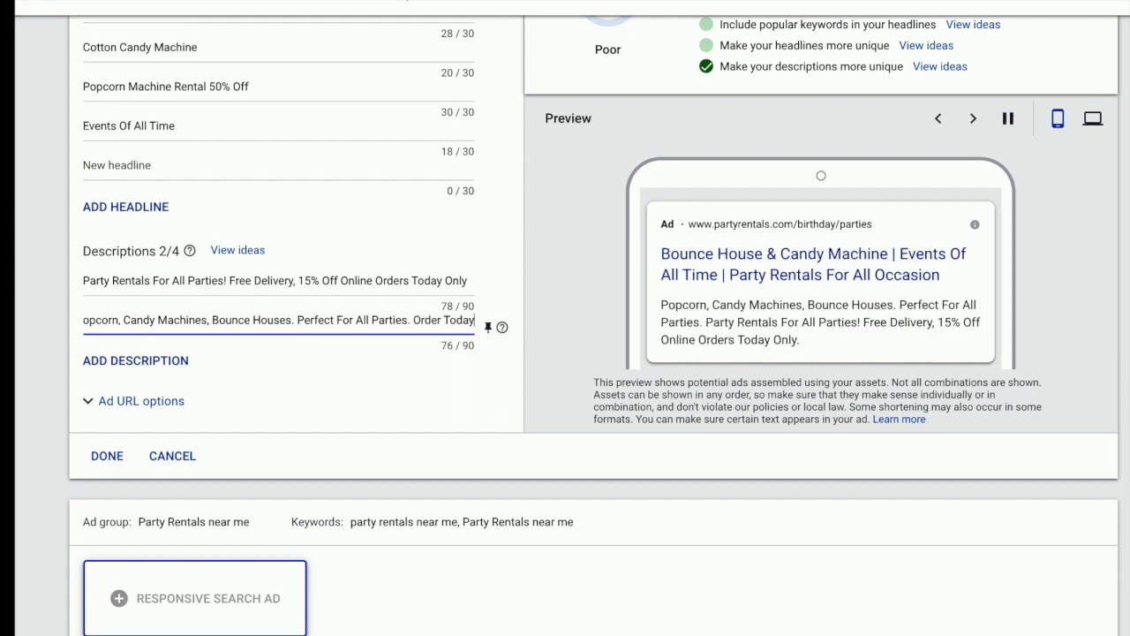
text( For Discount)
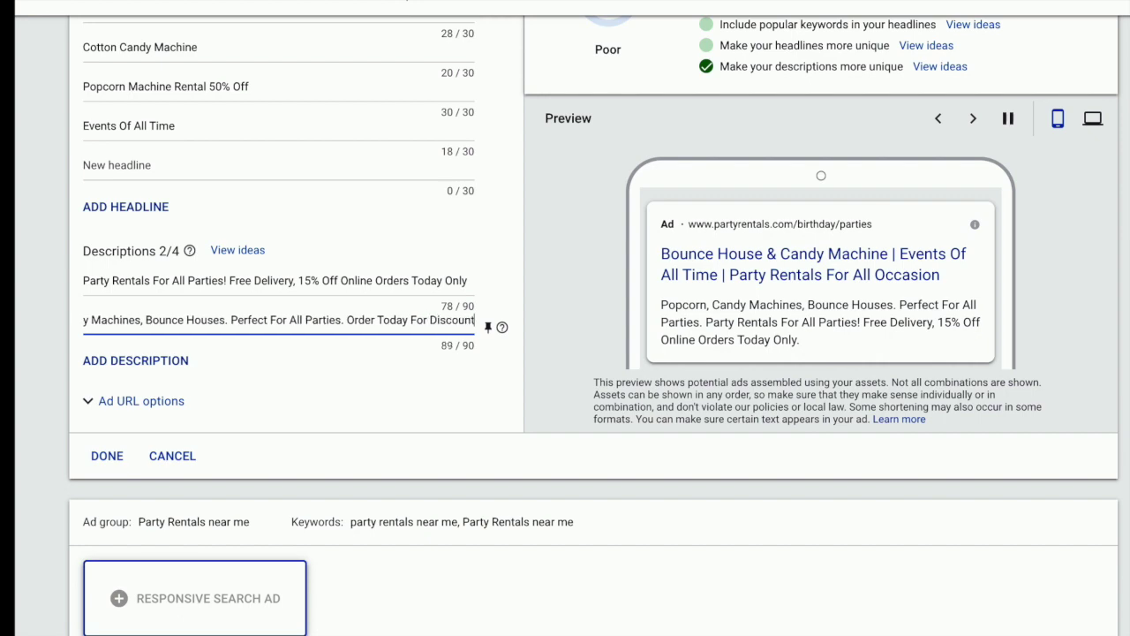
- Set the display path of the Party Rentals near me ad to Party / Rental
scroll(320, 434, down, 4)
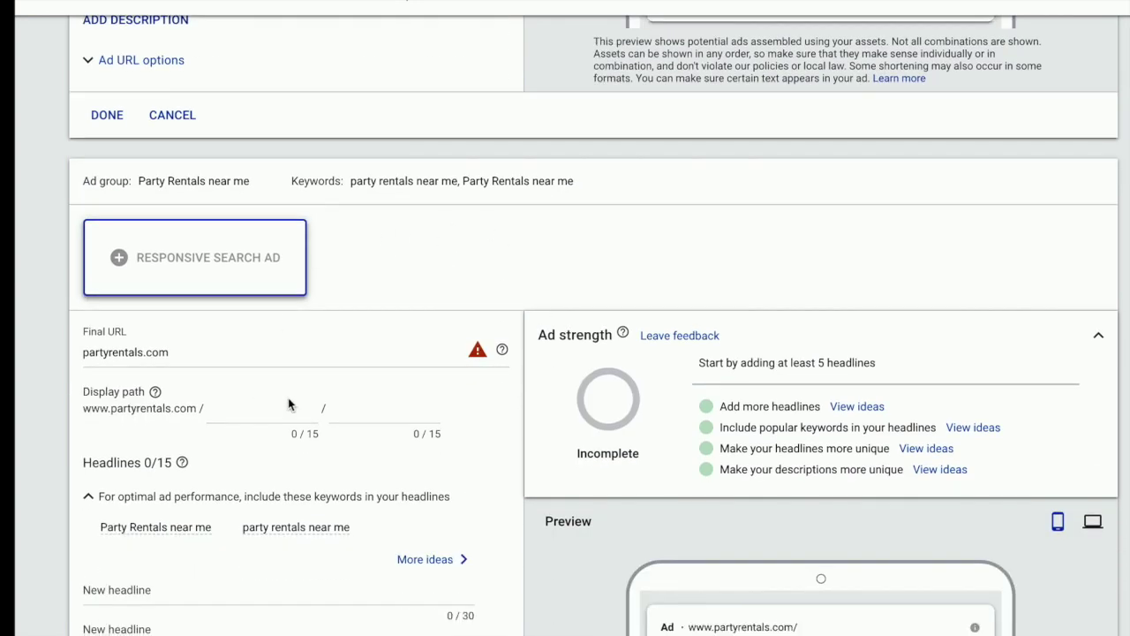
scroll(467, 404, down, 1)
click(259, 312)
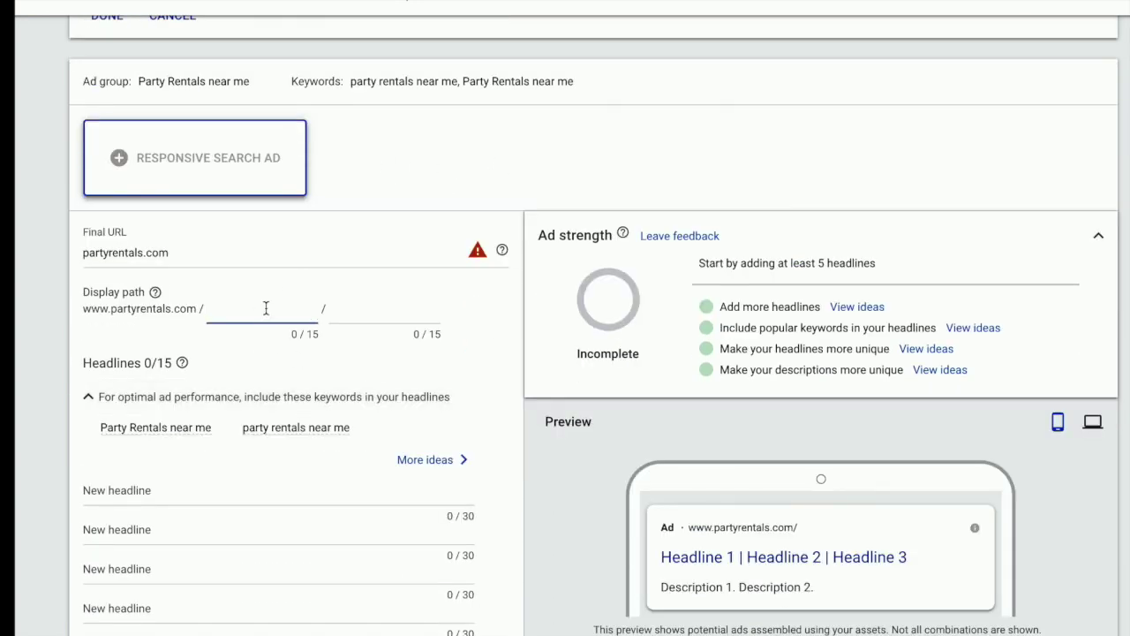
text(Party)
click(374, 304)
text(Rental)
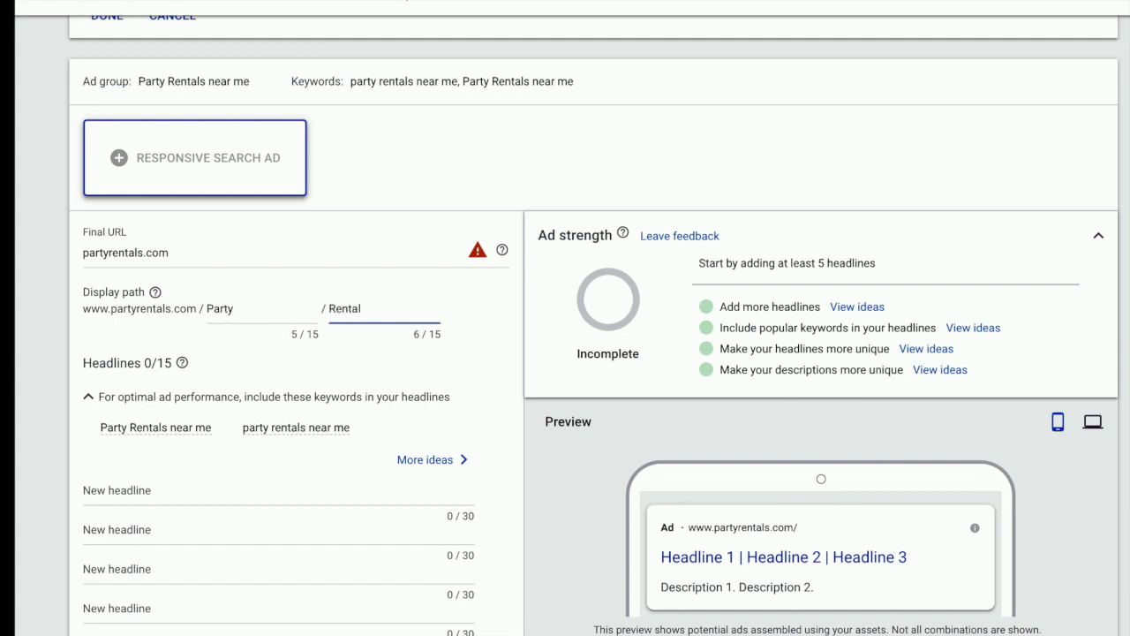
- Review the Birthday Bounce House rentals ad's URL, headlines and descriptions alongside the Party Rentals near me ad group's keywords and ad form
scroll(421, 335, down, 2)
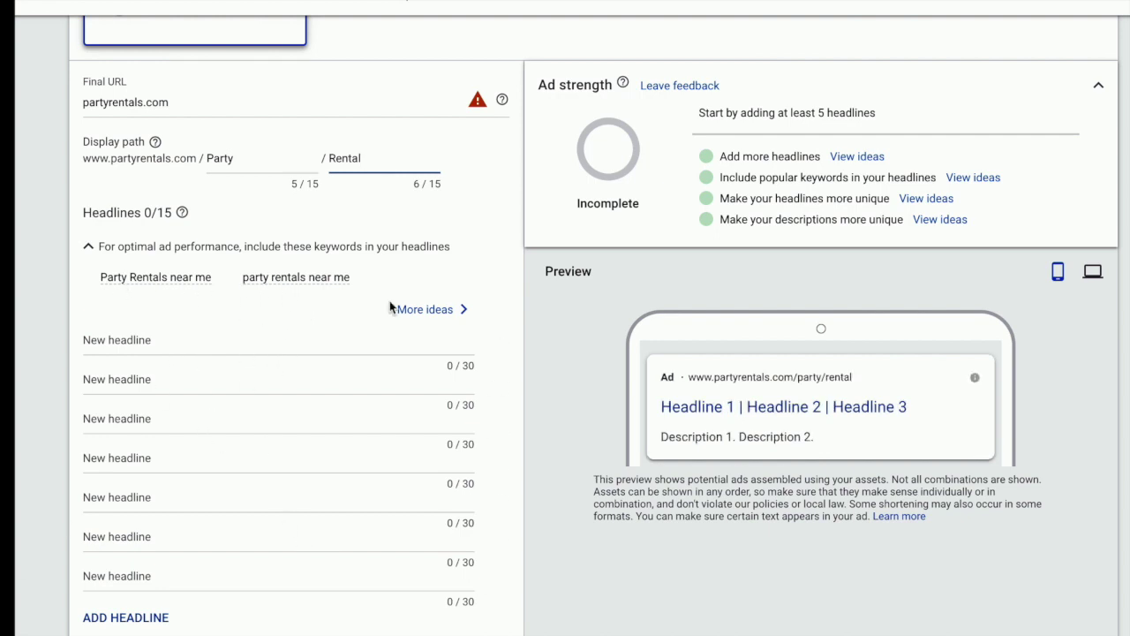
scroll(510, 378, down, 2)
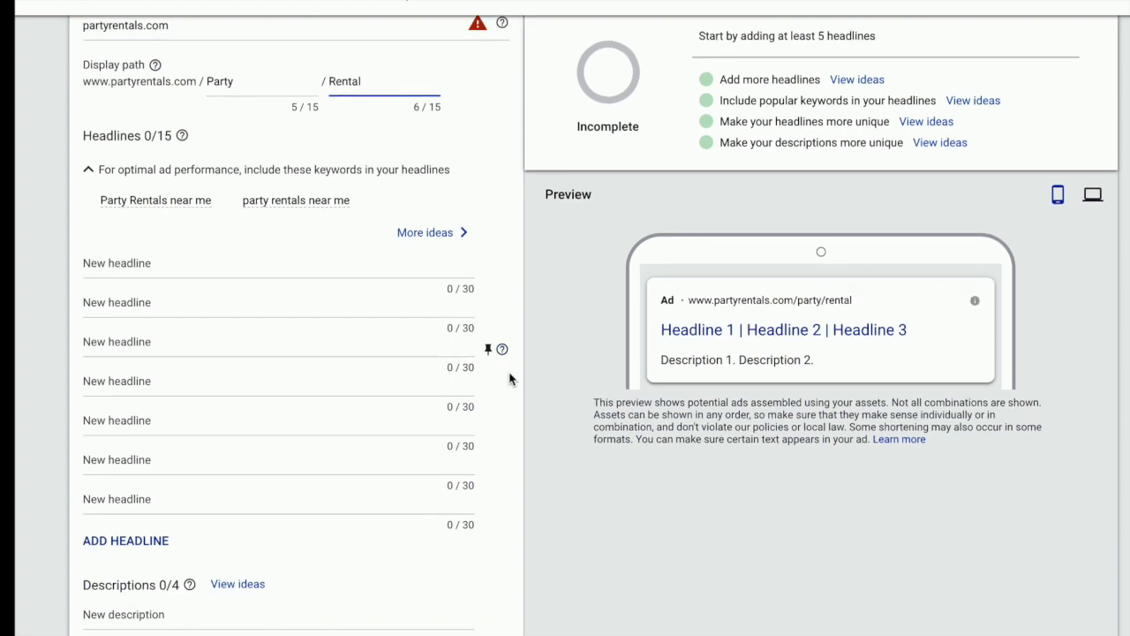
mouse_move(511, 379)
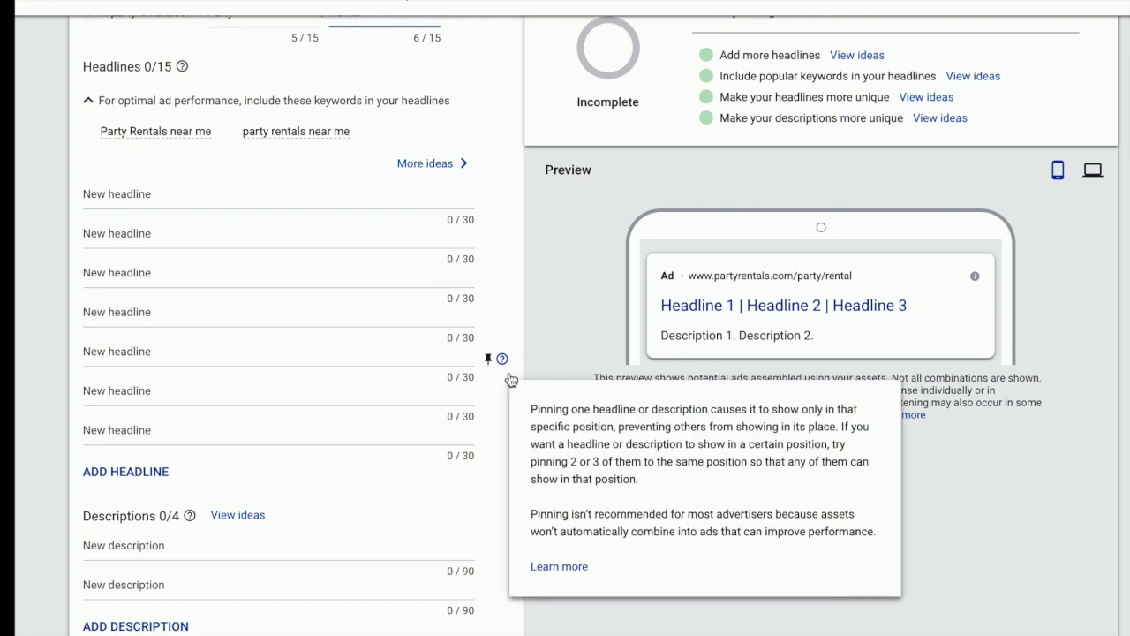
scroll(197, 341, up, 1)
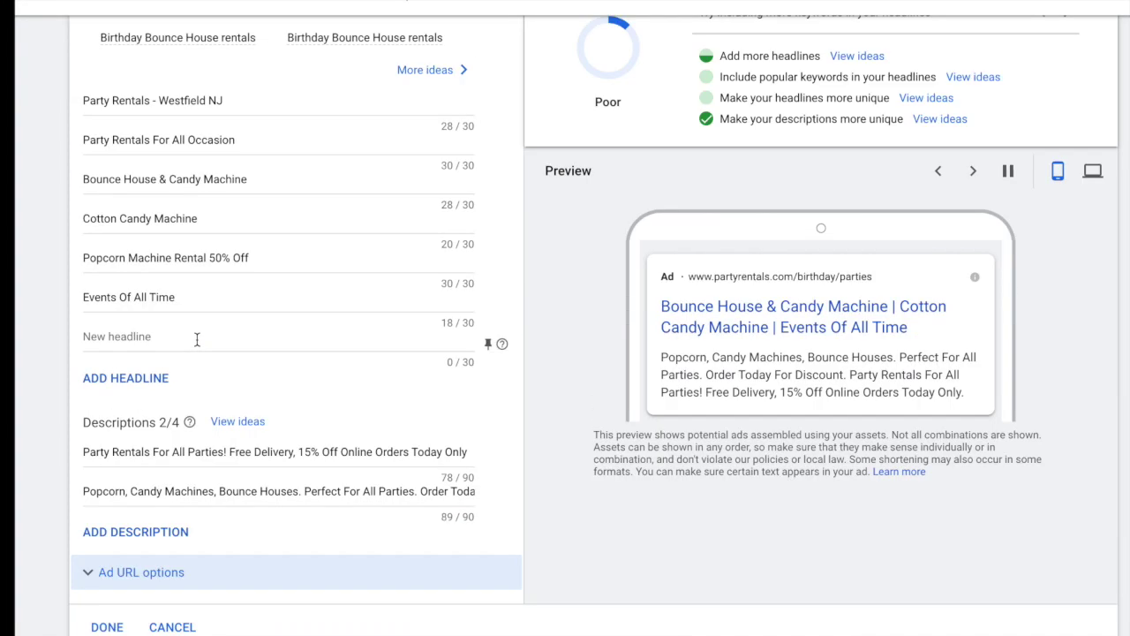
scroll(197, 340, down, 2)
scroll(197, 345, up, 8)
click(186, 301)
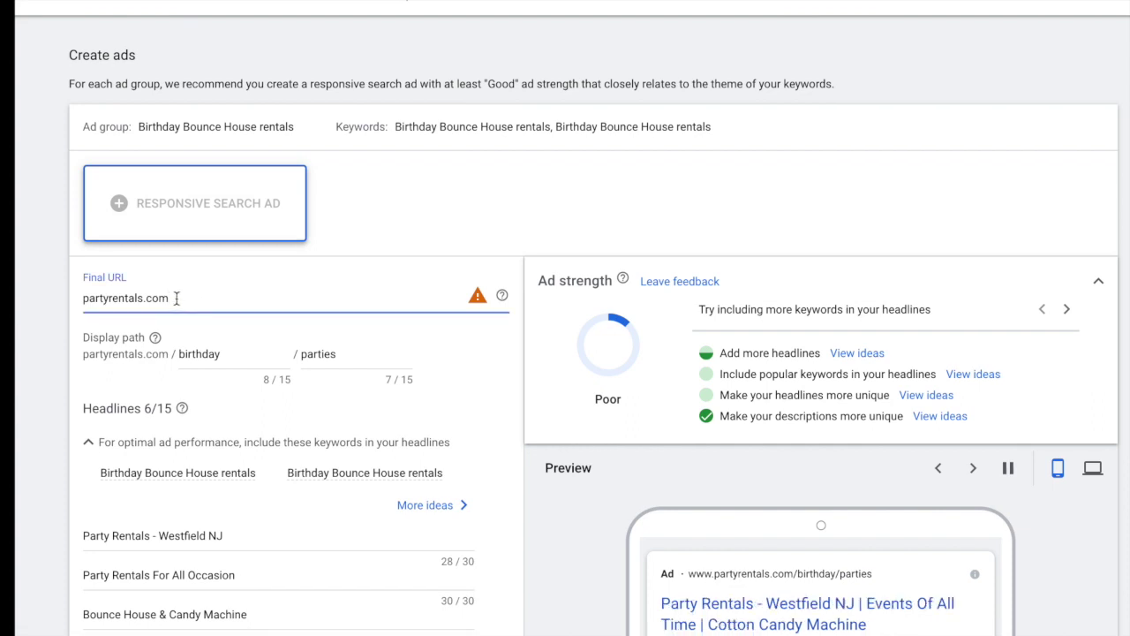
scroll(181, 297, down, 1)
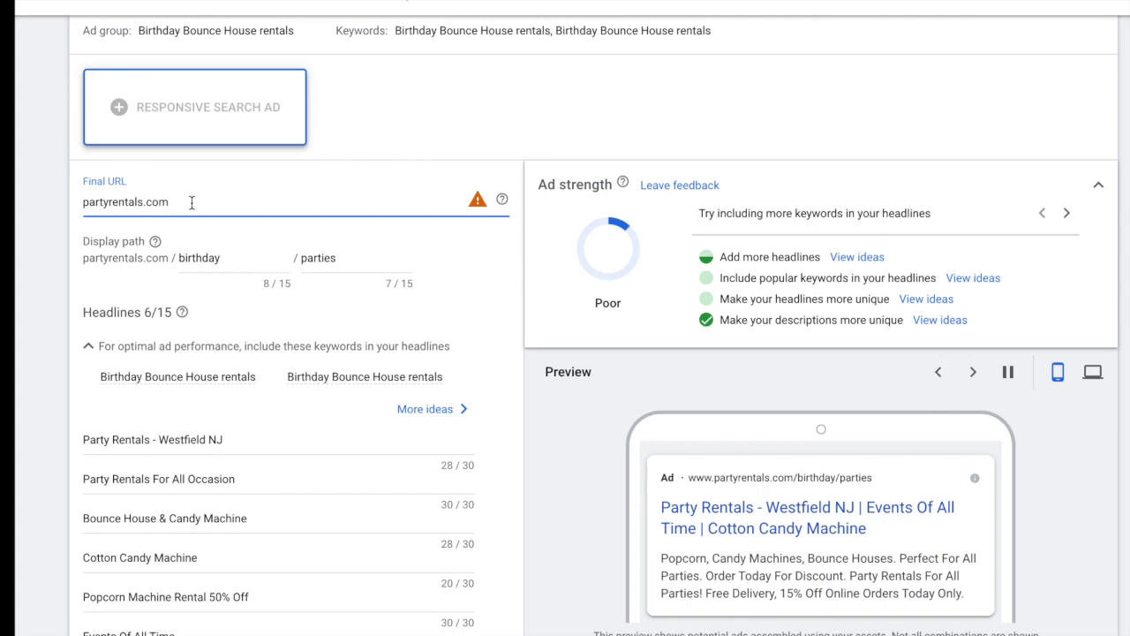
scroll(260, 368, down, 8)
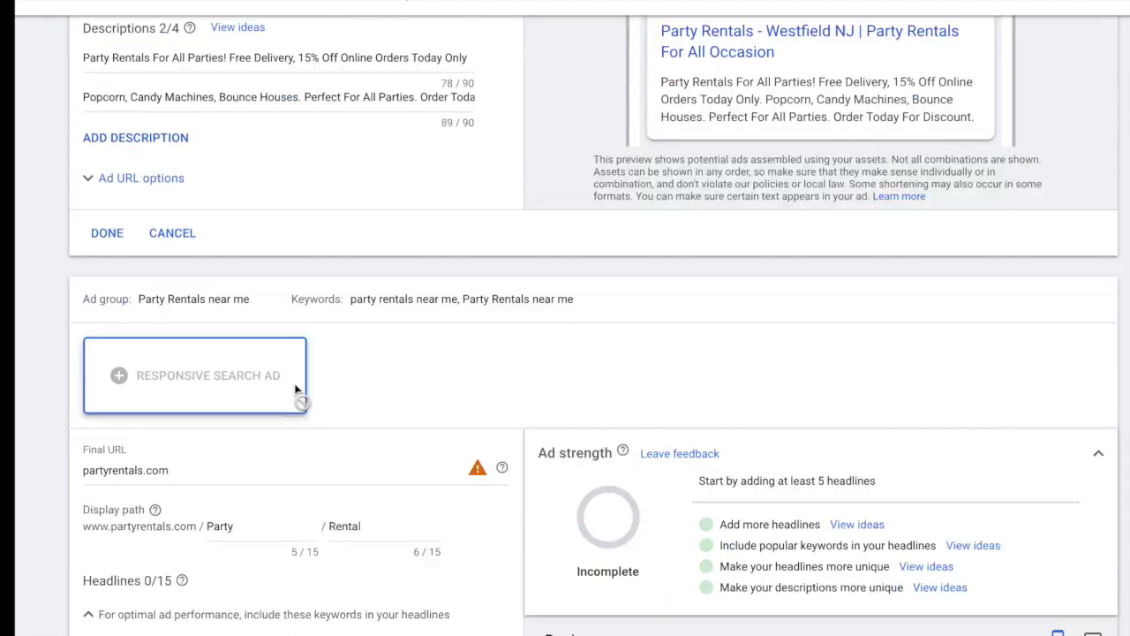
drag(503, 299, 555, 298)
click(412, 402)
scroll(416, 389, down, 2)
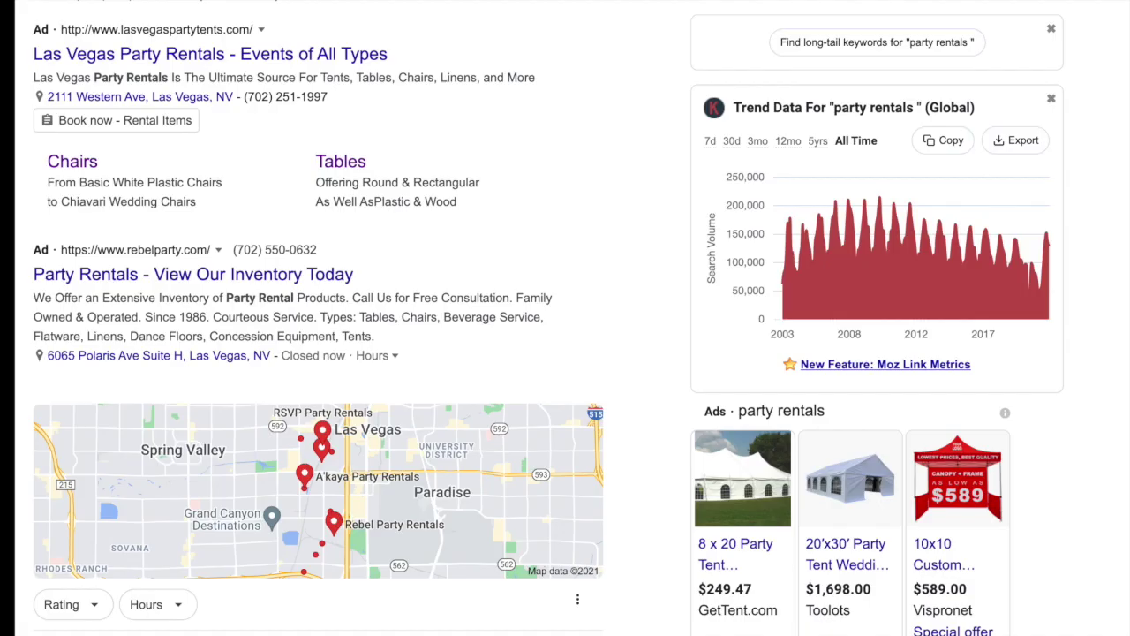
- Inspect the page behind the Tables sitelink of the Las Vegas Party Rentals search ad, and dismiss the related searches in the Google results
click(341, 162)
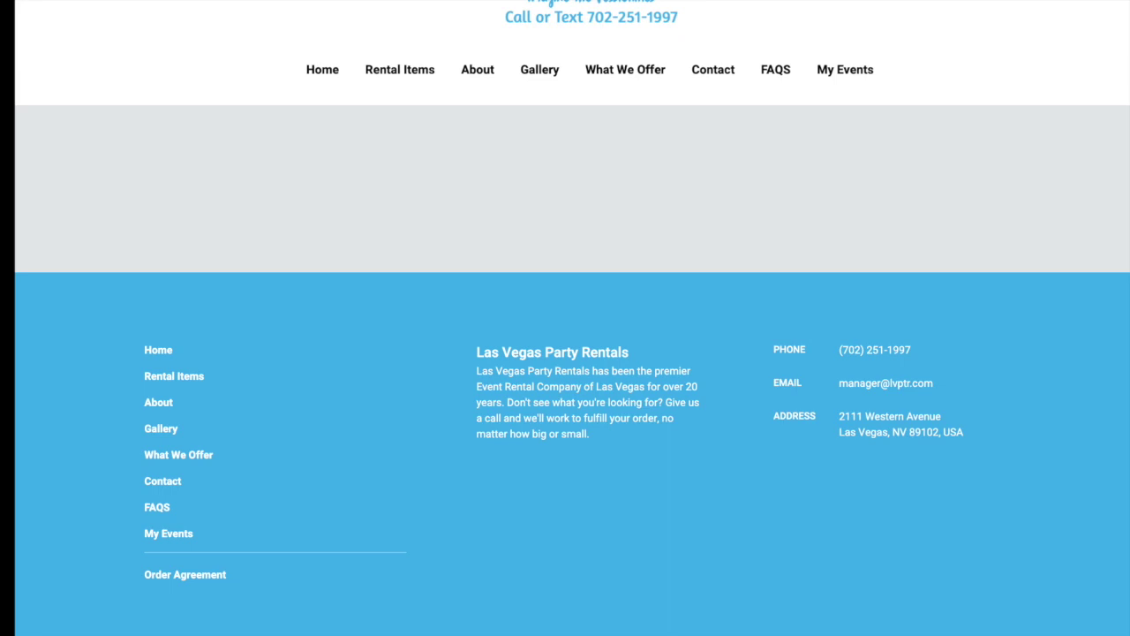
click(398, 83)
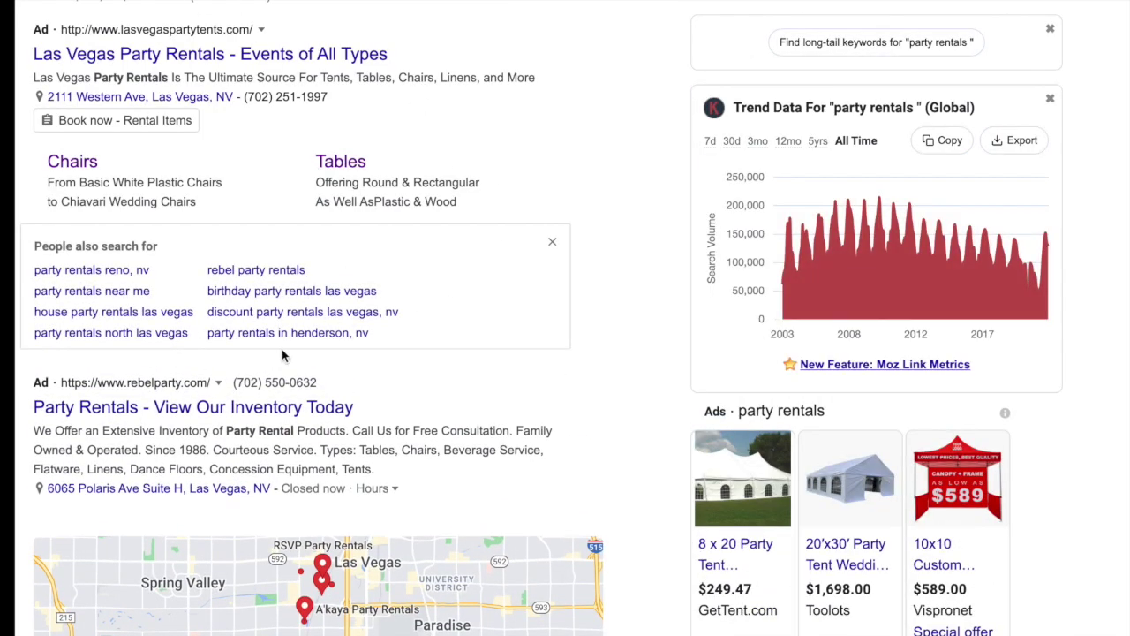
click(552, 242)
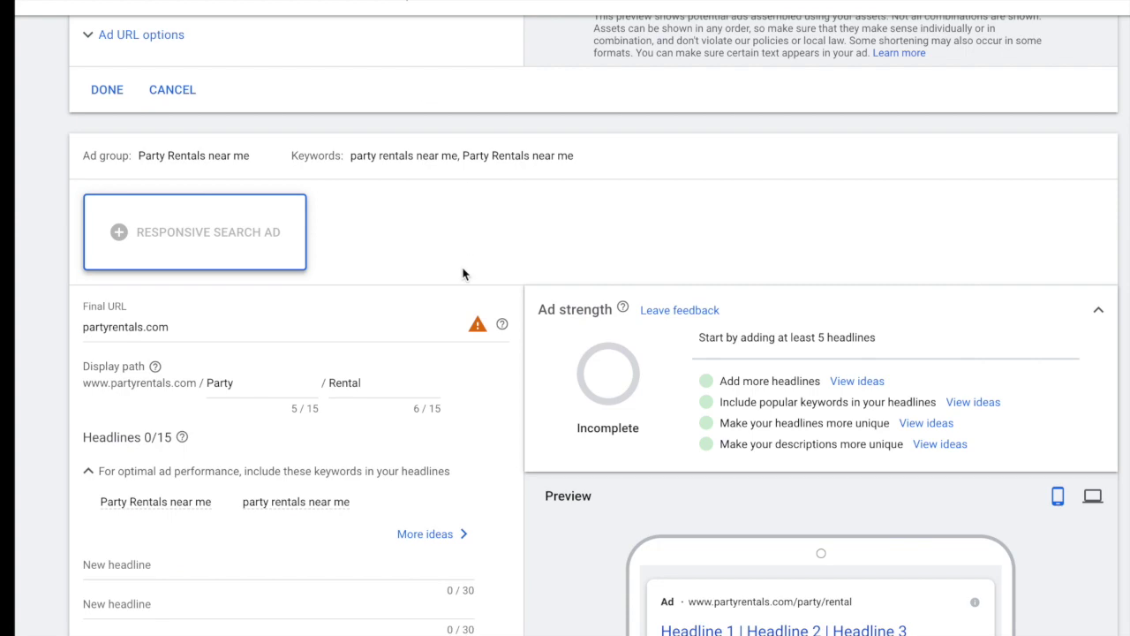
- Save the ads of both ad groups, continue to the campaign review, and check the entry for the Create ads stage
scroll(459, 273, down, 5)
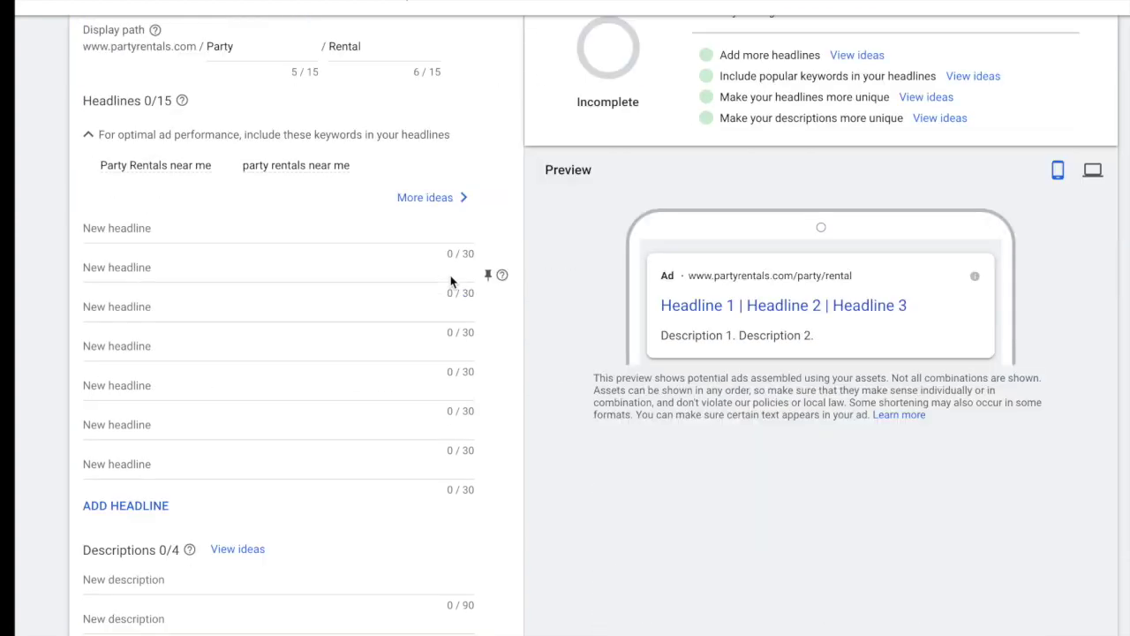
scroll(454, 287, down, 3)
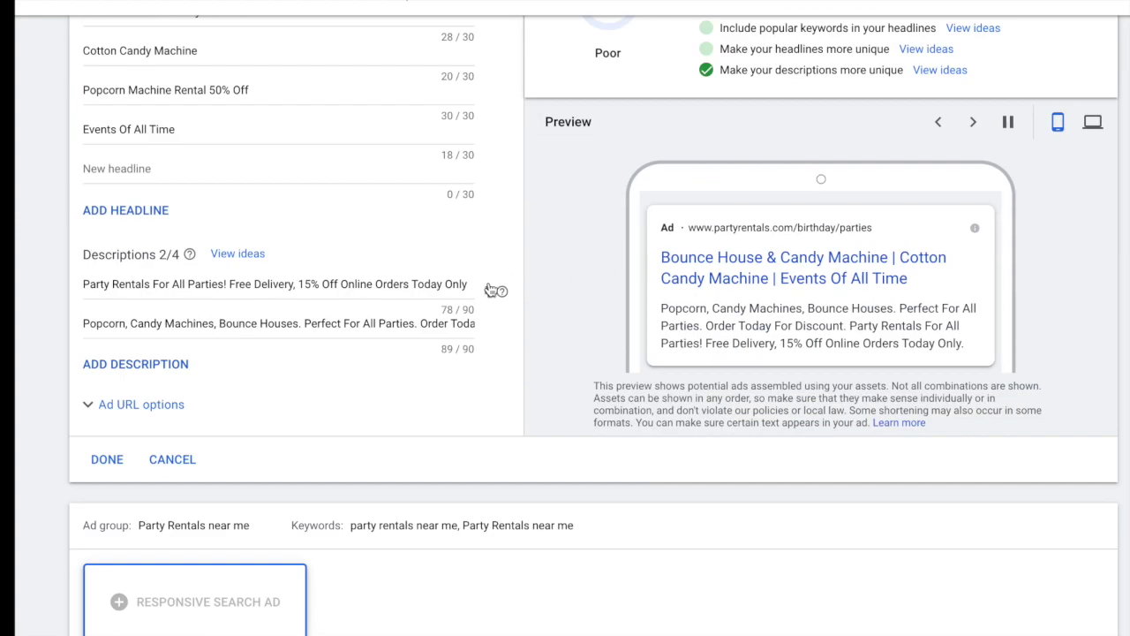
scroll(701, 305, up, 4)
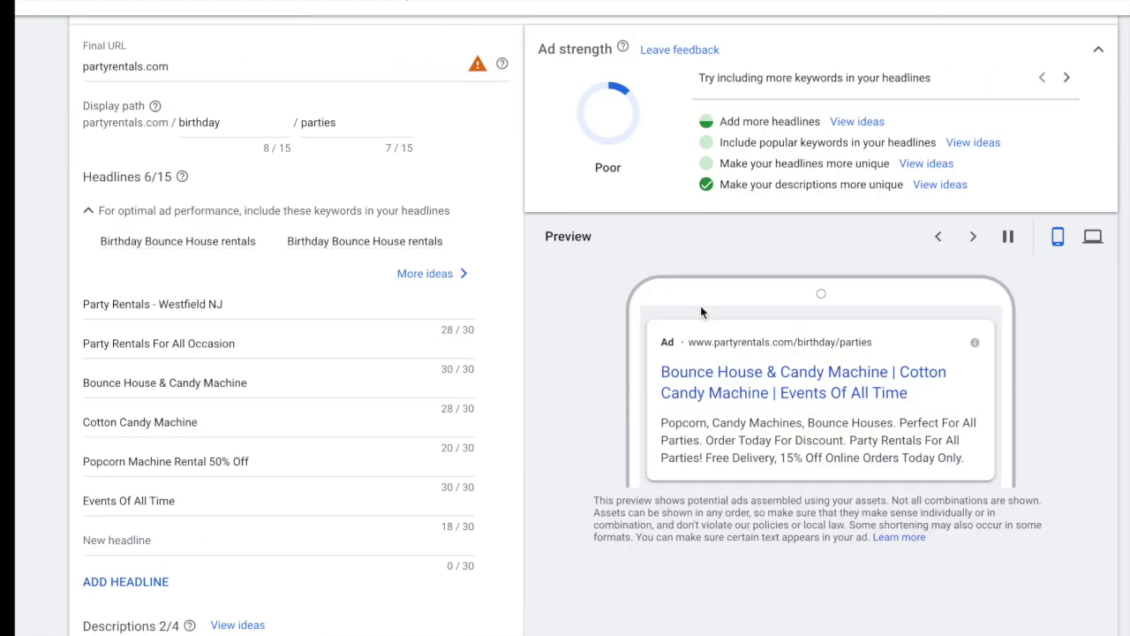
scroll(701, 305, down, 3)
click(1093, 171)
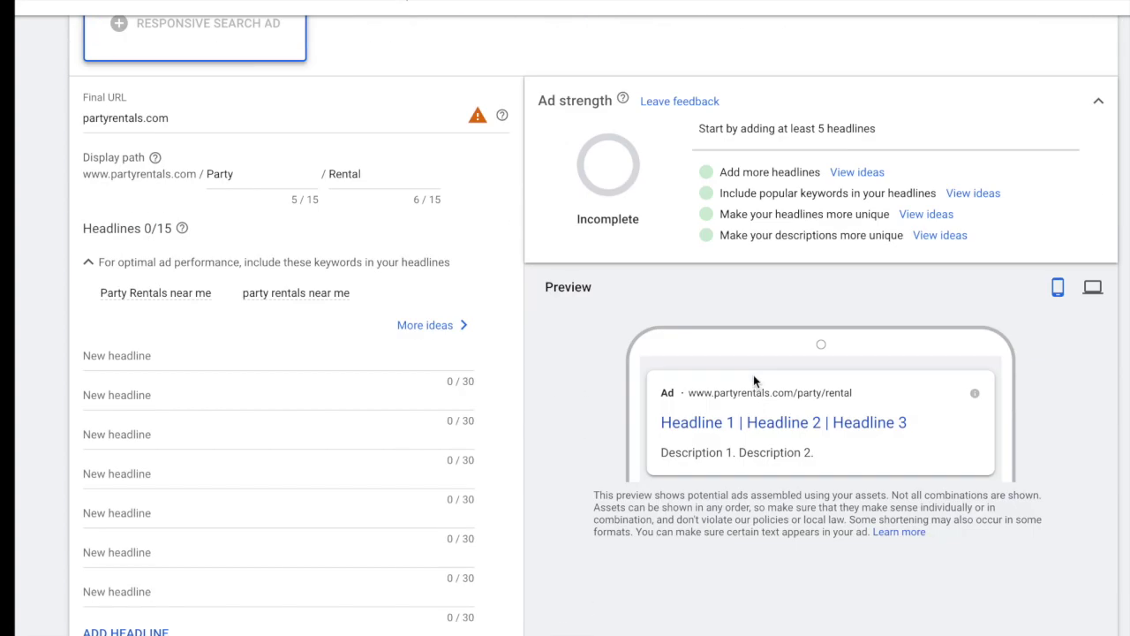
scroll(754, 375, down, 3)
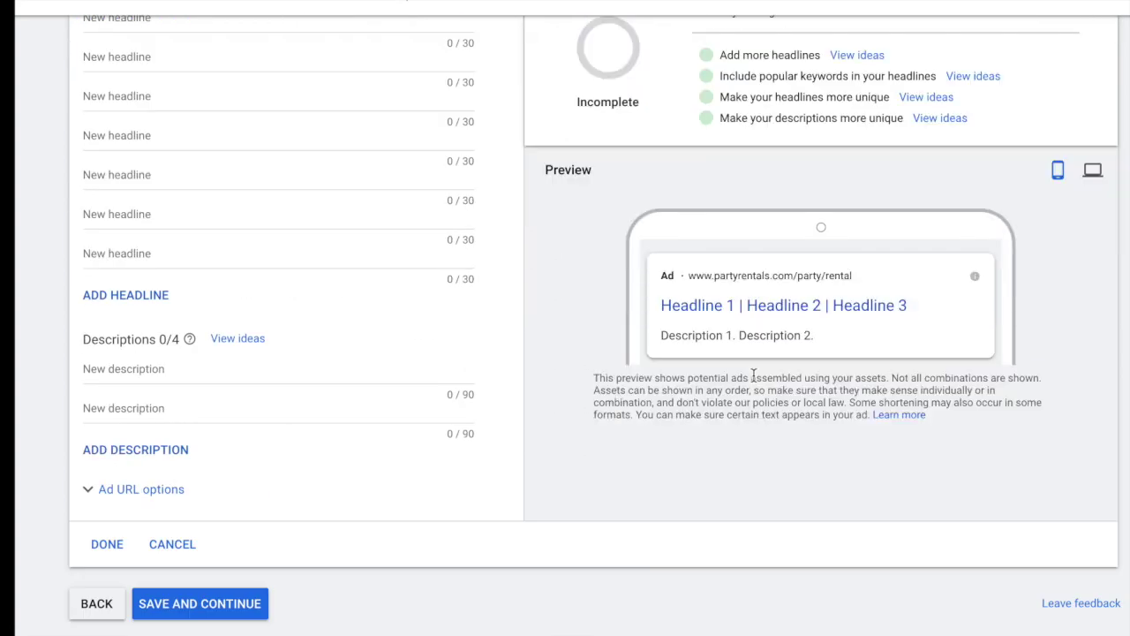
click(220, 617)
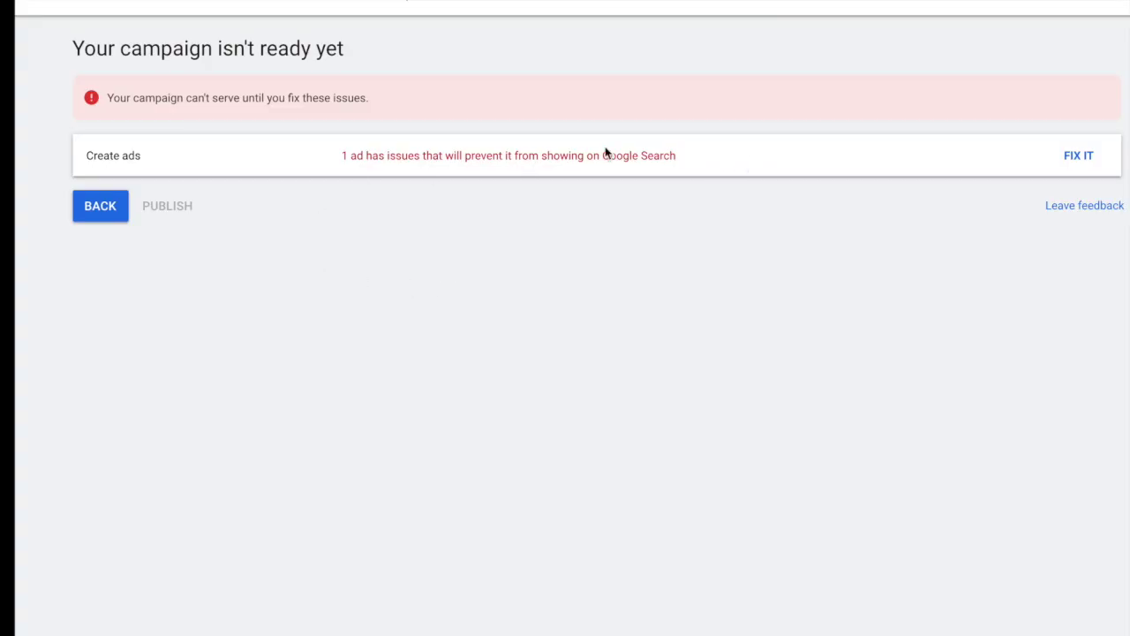
double_click(624, 154)
triple_click(624, 154)
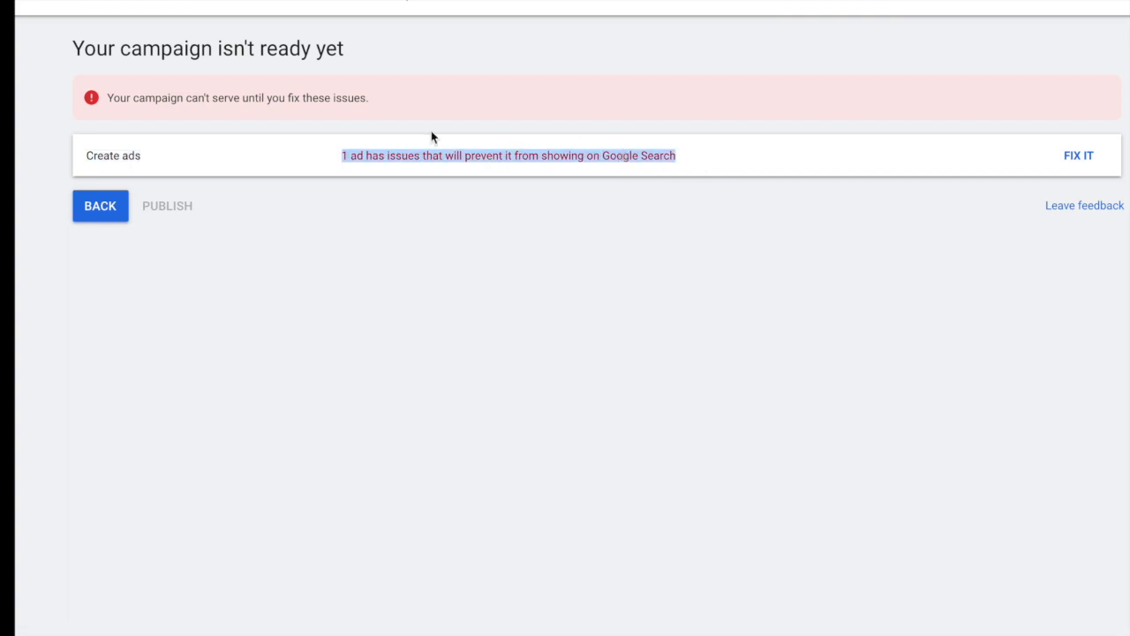
- Return to the Create ads stage and review the ads and keywords of the Birthday Bounce House rentals and Party Rentals near me groups
click(104, 208)
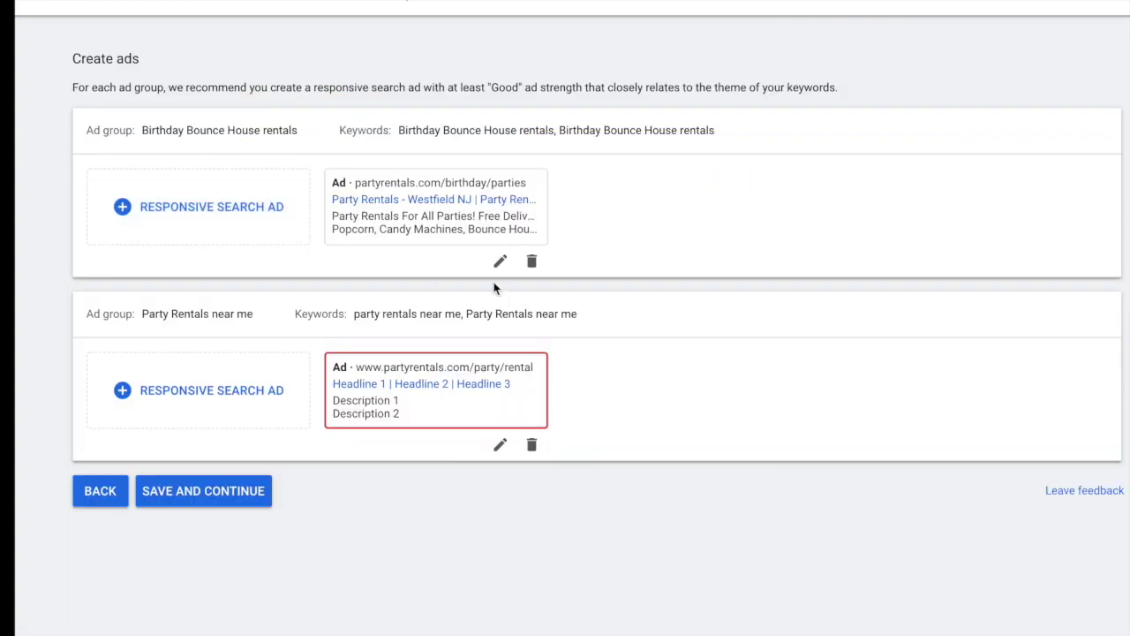
double_click(422, 199)
drag(338, 318, 604, 325)
click(627, 319)
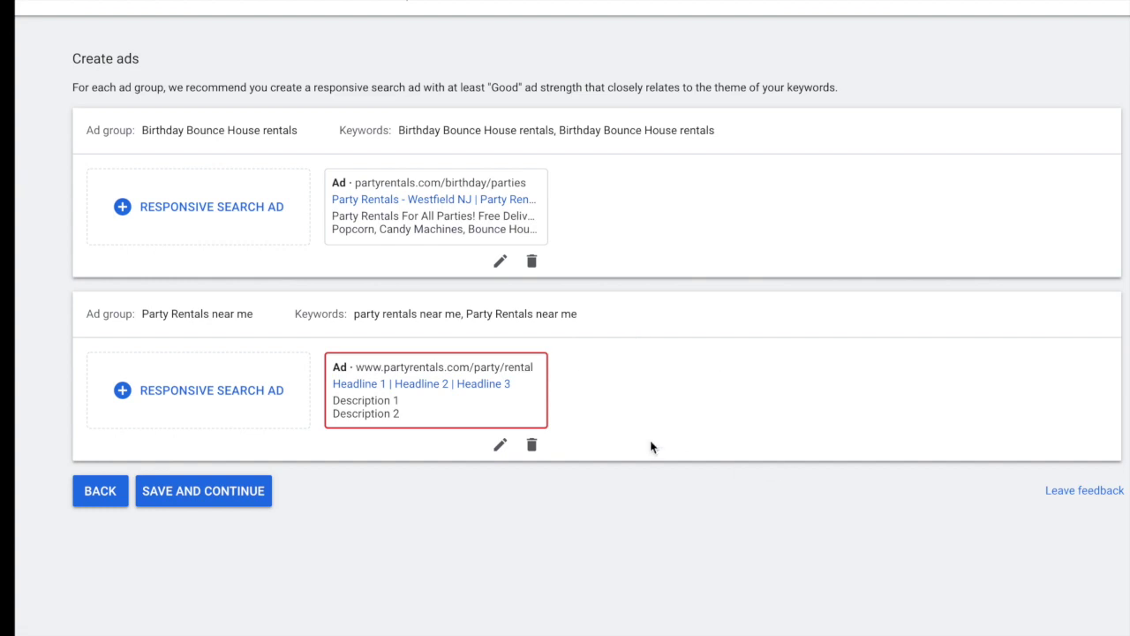